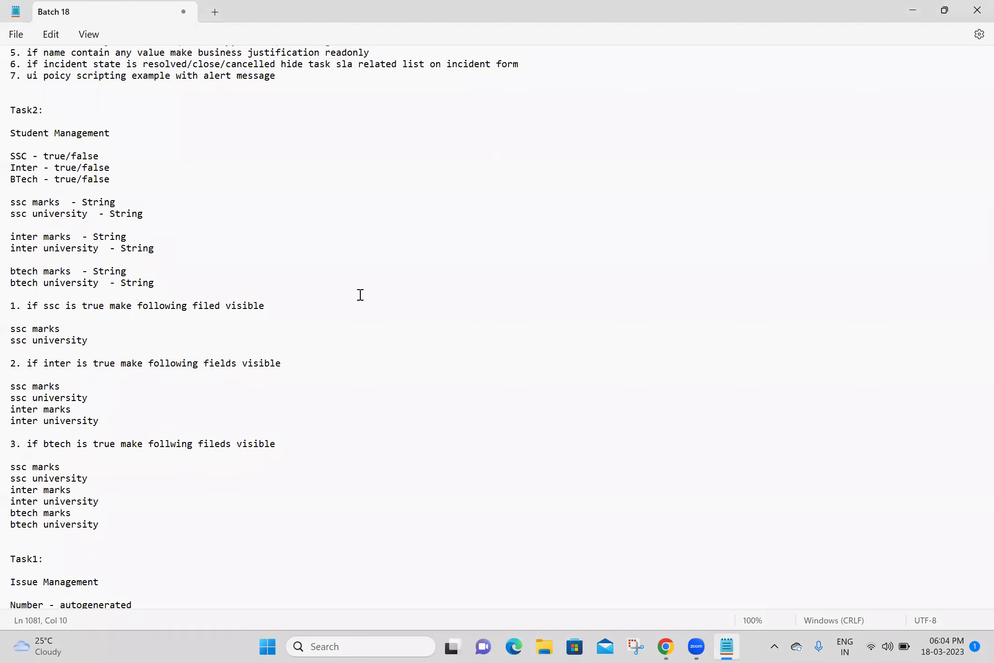
Step: Review the SSC, Inter and BTech field visibility rules in the Student Management task notes
{"action": "left_click", "coordinate": [28, 305]}
{"action": "left_click_drag", "start_coordinate": [28, 305], "coordinate": [275, 305]}
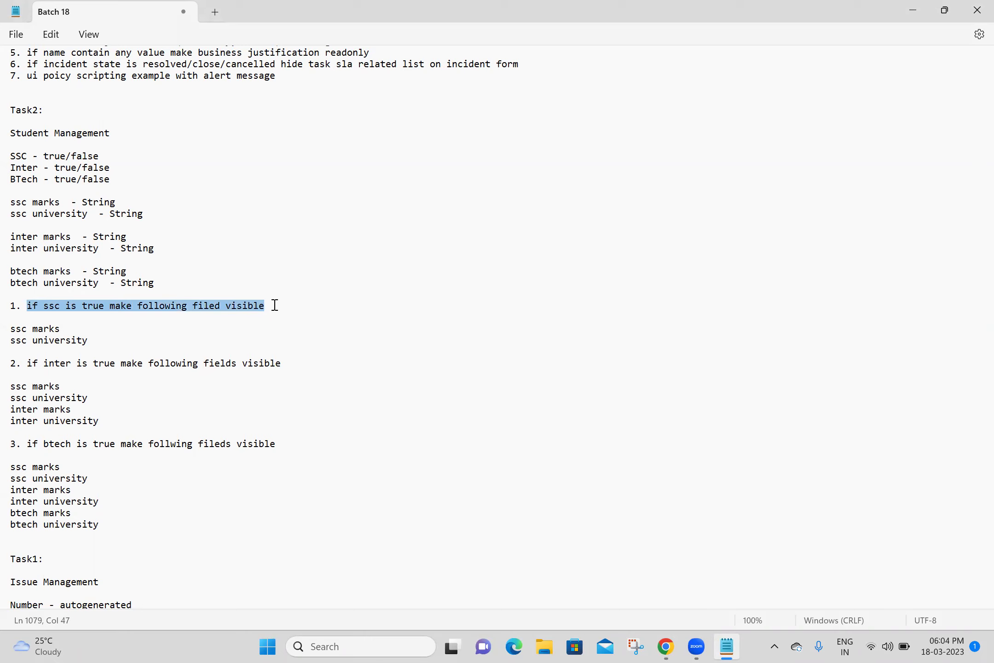
{"action": "left_click", "coordinate": [274, 305]}
{"action": "left_click", "coordinate": [350, 362]}
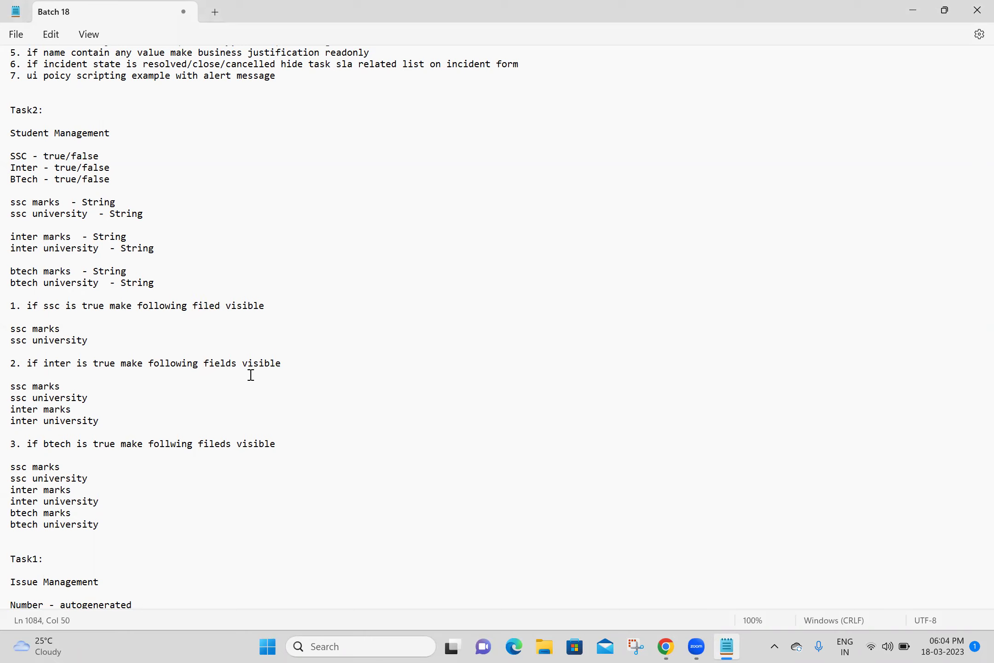
{"action": "left_click_drag", "start_coordinate": [27, 441], "coordinate": [315, 453]}
{"action": "left_click", "coordinate": [313, 447]}
Step: Switch to ServiceNow in Chrome and set the new UI policy's short description to "make ssc fields visible"
{"action": "key", "text": "alt+Tab"}
{"action": "type", "text": "m"}
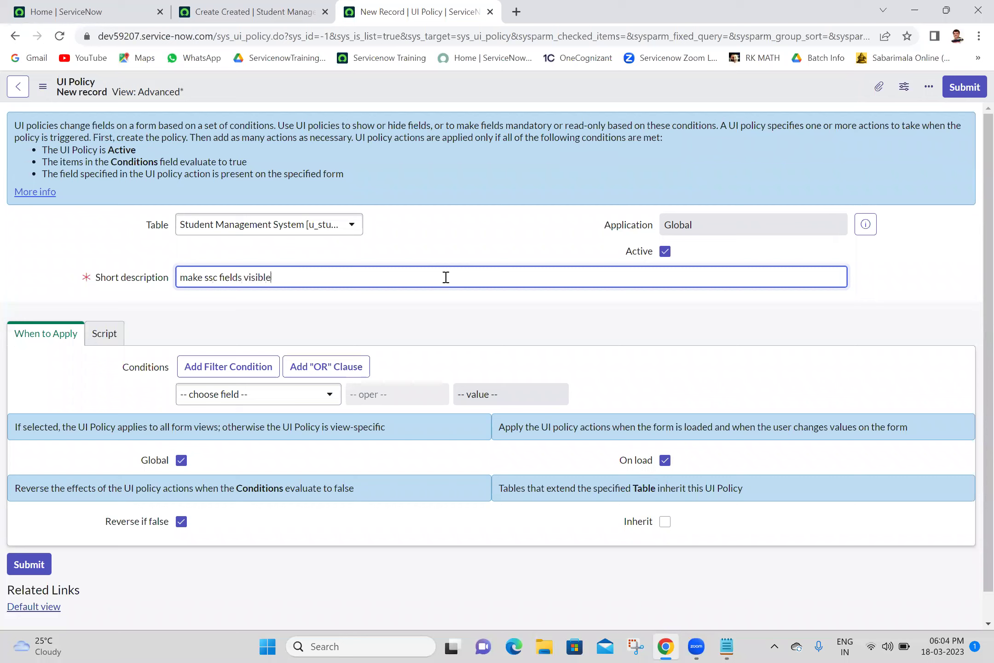
{"action": "left_click", "coordinate": [498, 194]}
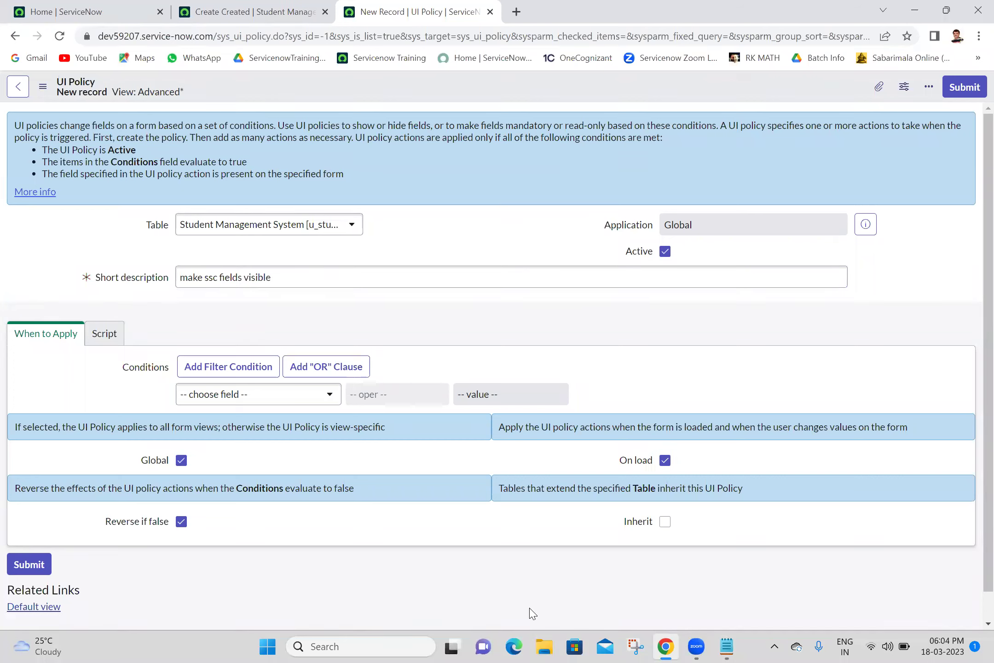
Step: Set the policy's conditions to SSC is true or Inter is true
{"action": "left_click", "coordinate": [295, 402]}
{"action": "type", "text": "ssc"}
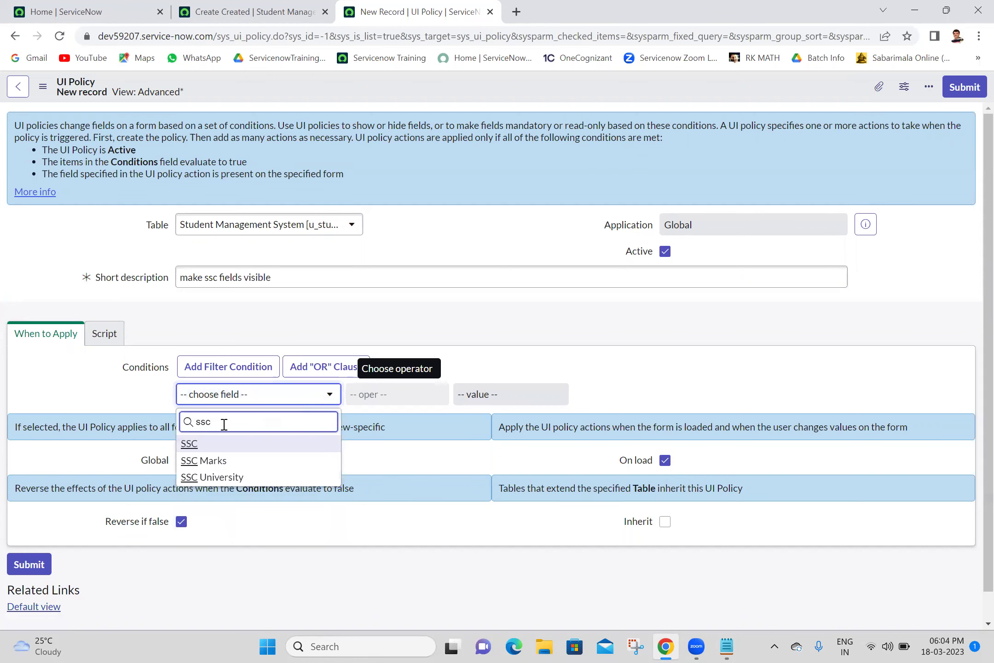
{"action": "left_click", "coordinate": [221, 444]}
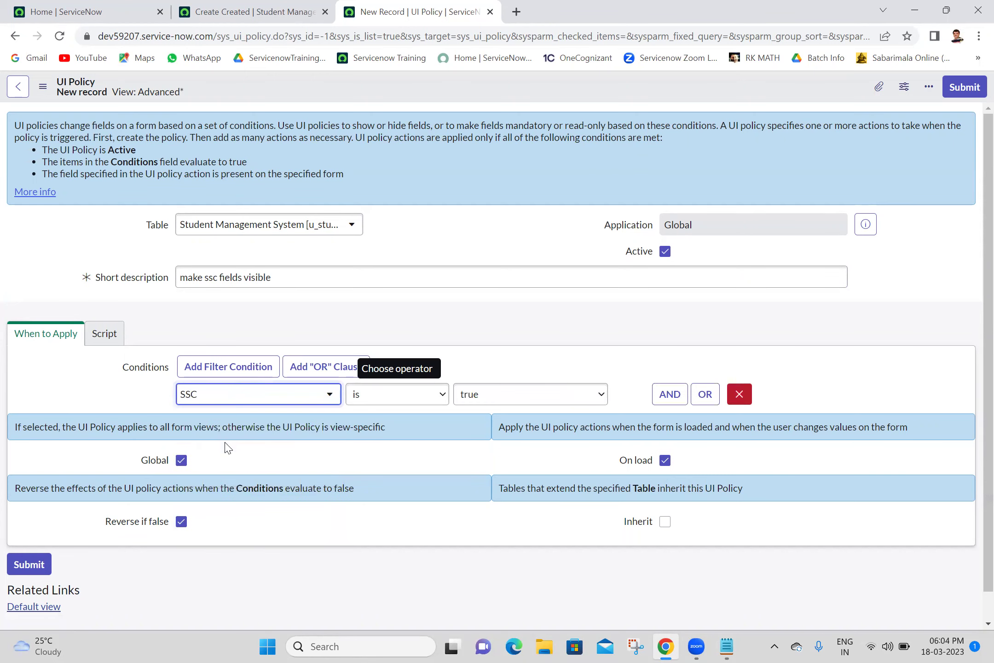
{"action": "left_click", "coordinate": [704, 394]}
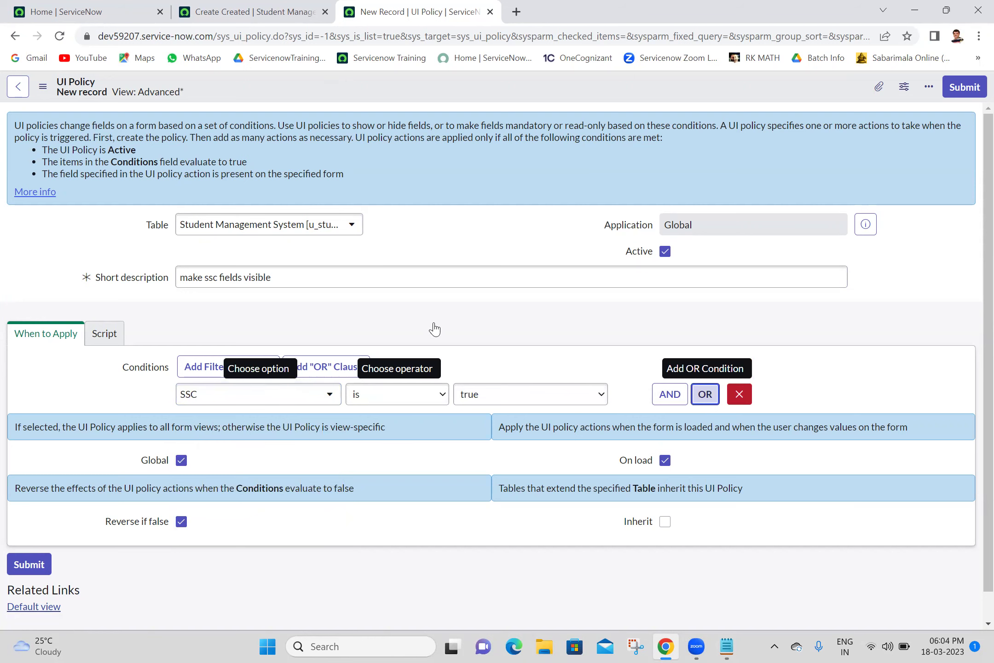
{"action": "left_click", "coordinate": [255, 431]}
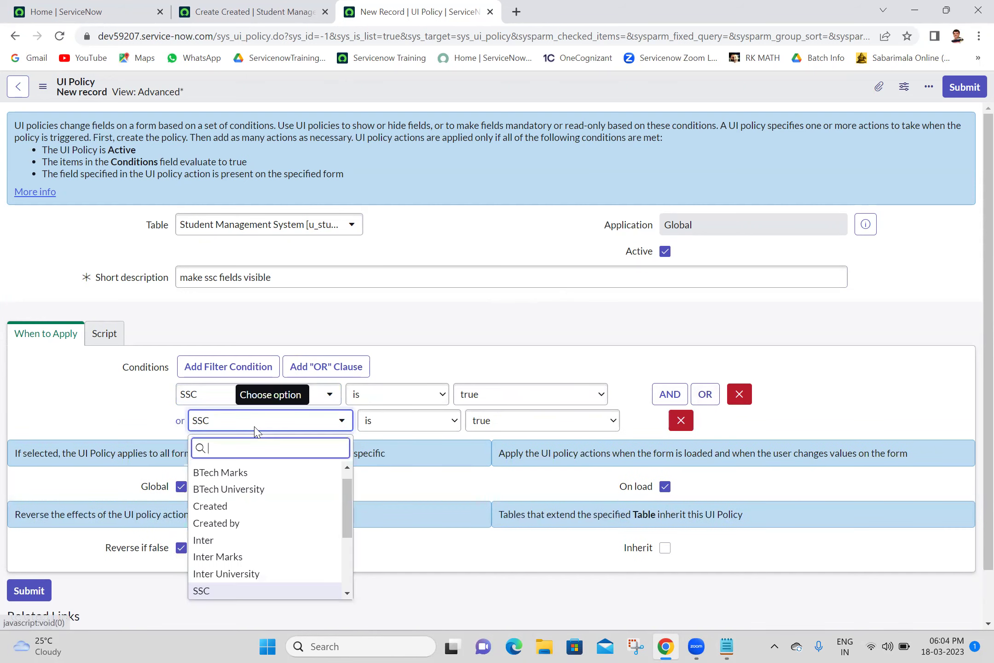
{"action": "type", "text": "inter"}
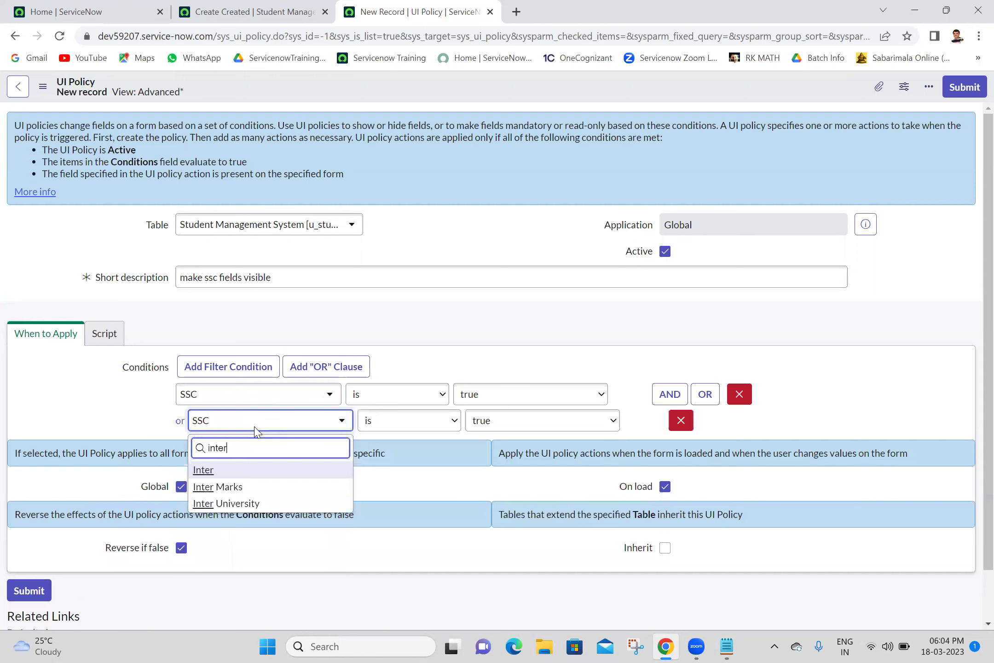
{"action": "left_click", "coordinate": [223, 471]}
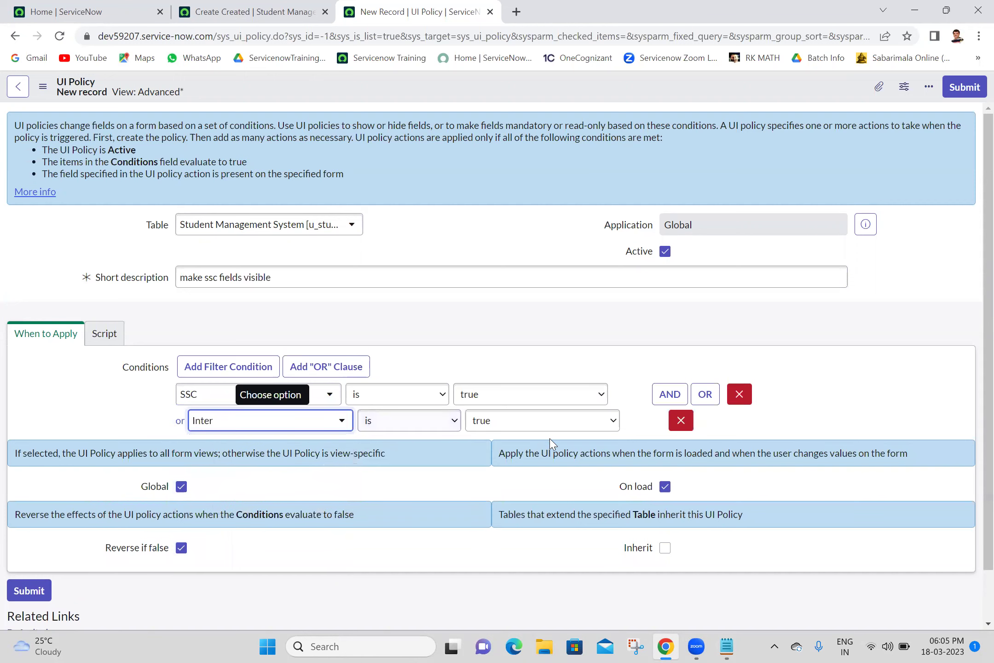
Step: Add an OR condition that BTech is true and save the UI policy without leaving its form
{"action": "left_click", "coordinate": [705, 395]}
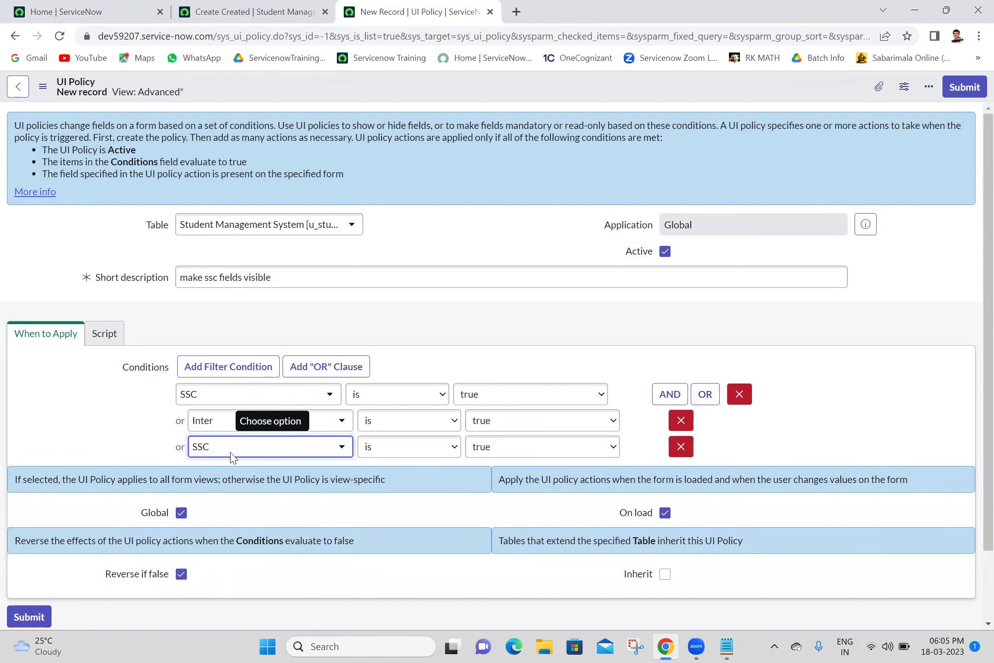
{"action": "left_click", "coordinate": [260, 446]}
{"action": "type", "text": "btech"}
{"action": "left_click", "coordinate": [213, 496]}
{"action": "right_click", "coordinate": [481, 79]}
{"action": "left_click", "coordinate": [505, 90]}
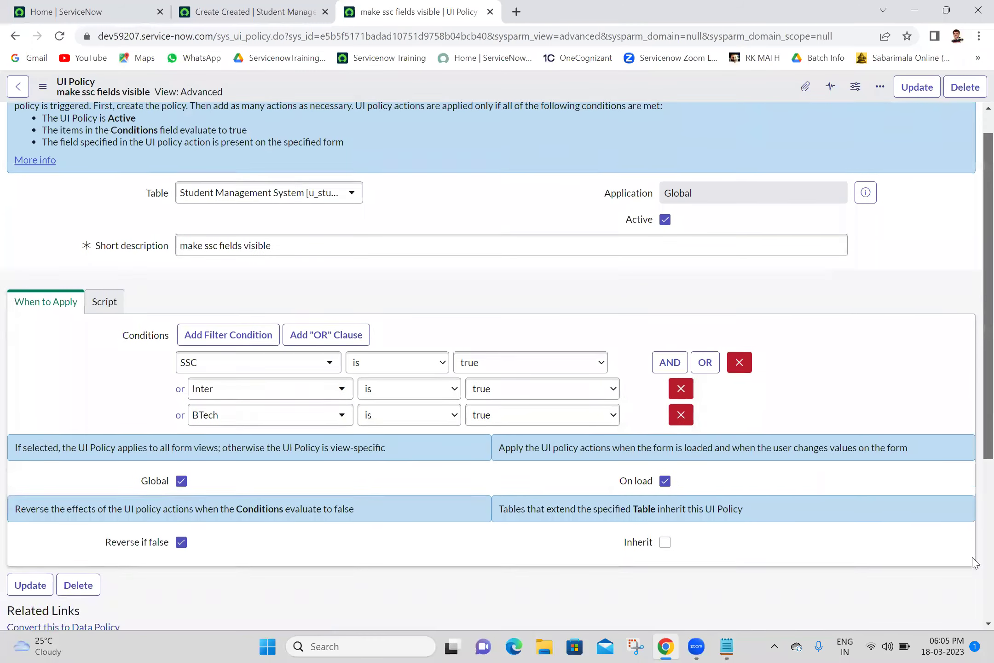
Step: Create a UI policy action for the SSC Marks field with Visible set to True and submit it
{"action": "scroll", "coordinate": [975, 563], "scroll_direction": "down", "scroll_amount": 4}
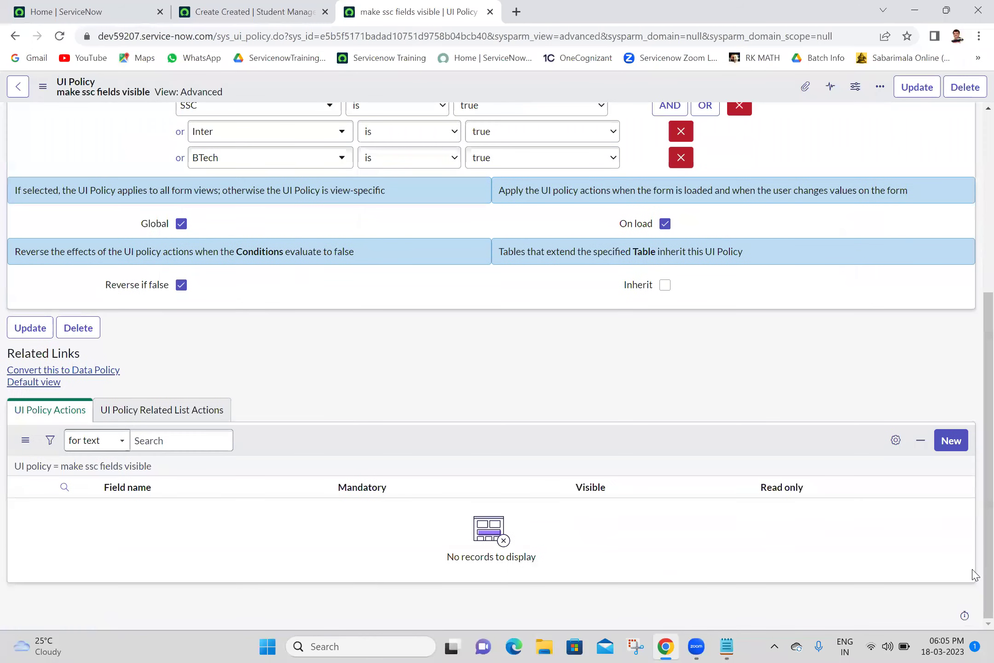
{"action": "left_click", "coordinate": [950, 449]}
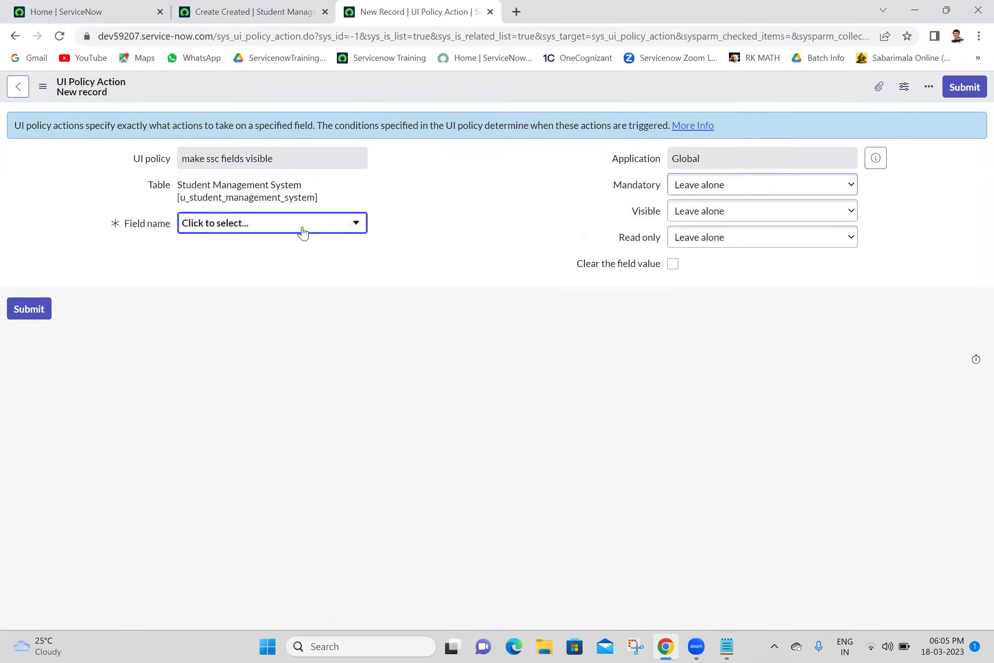
{"action": "left_click", "coordinate": [301, 225]}
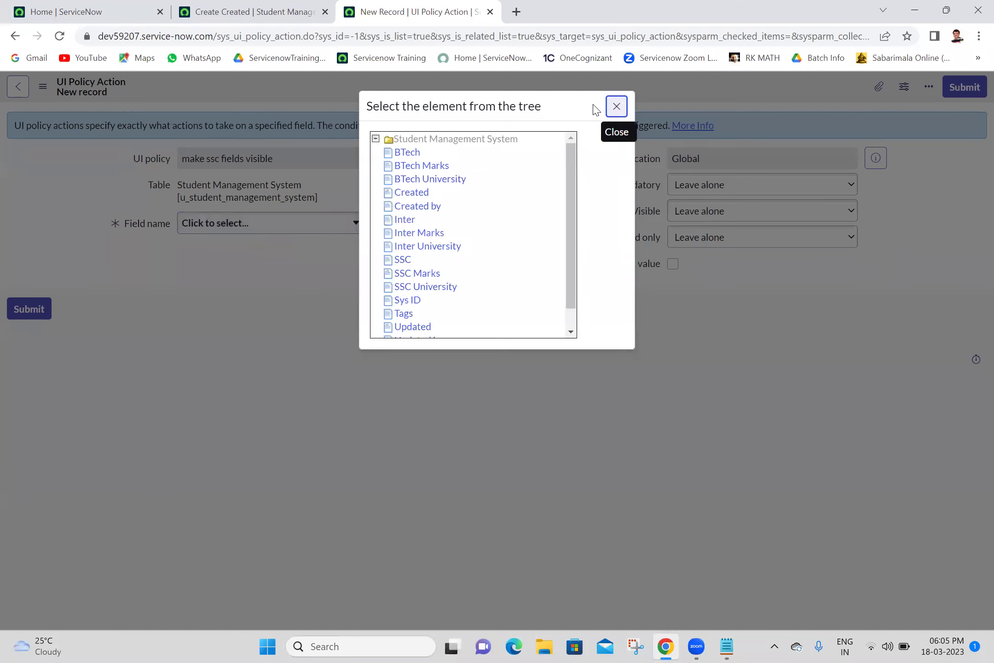
{"action": "left_click", "coordinate": [410, 274]}
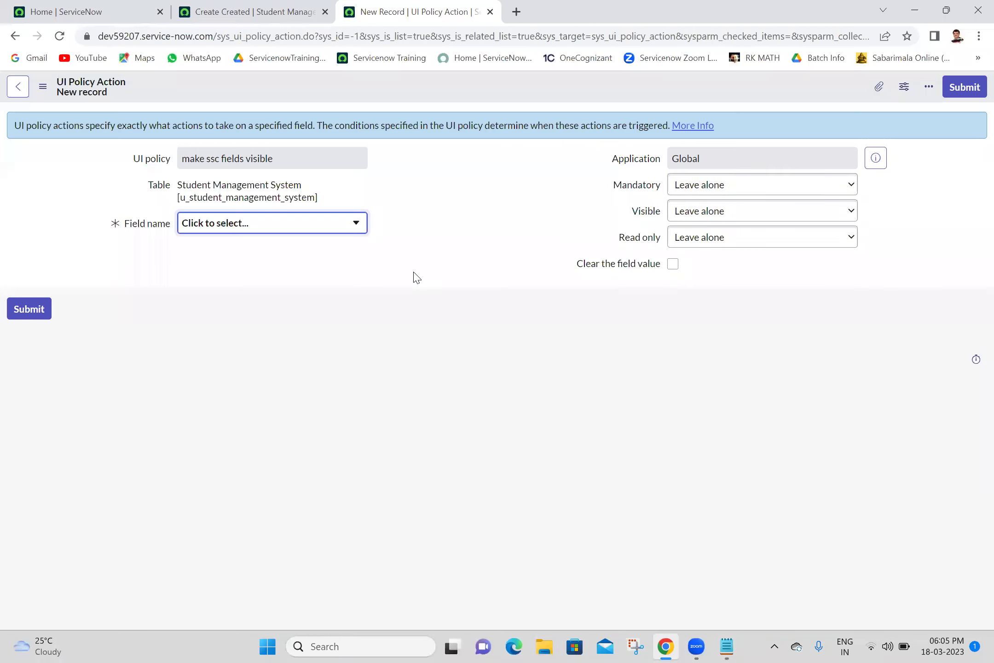
{"action": "left_click", "coordinate": [674, 217]}
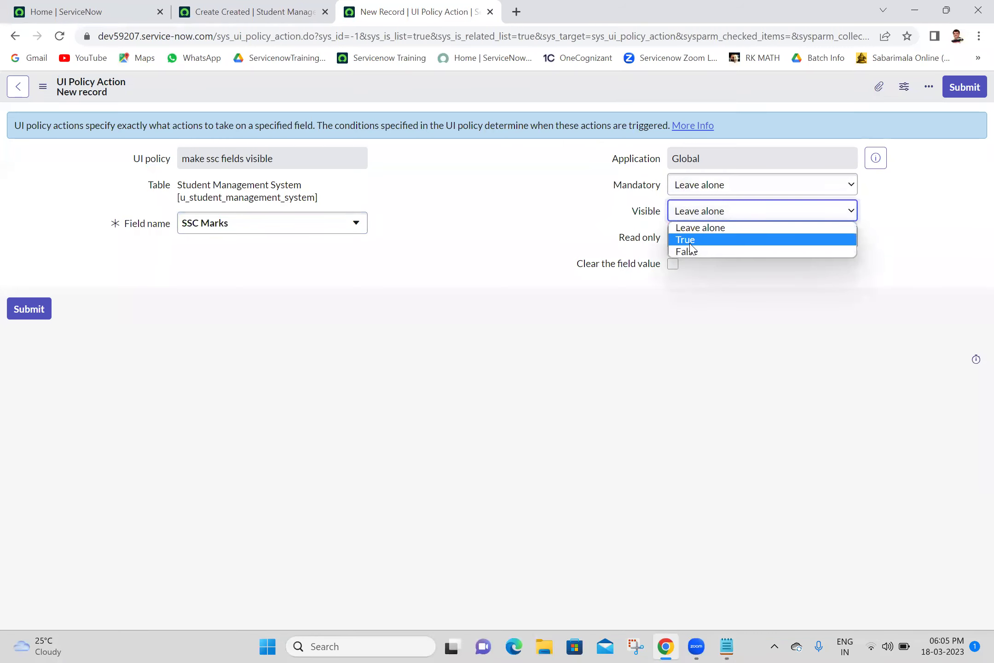
{"action": "left_click", "coordinate": [700, 239]}
{"action": "left_click", "coordinate": [964, 89]}
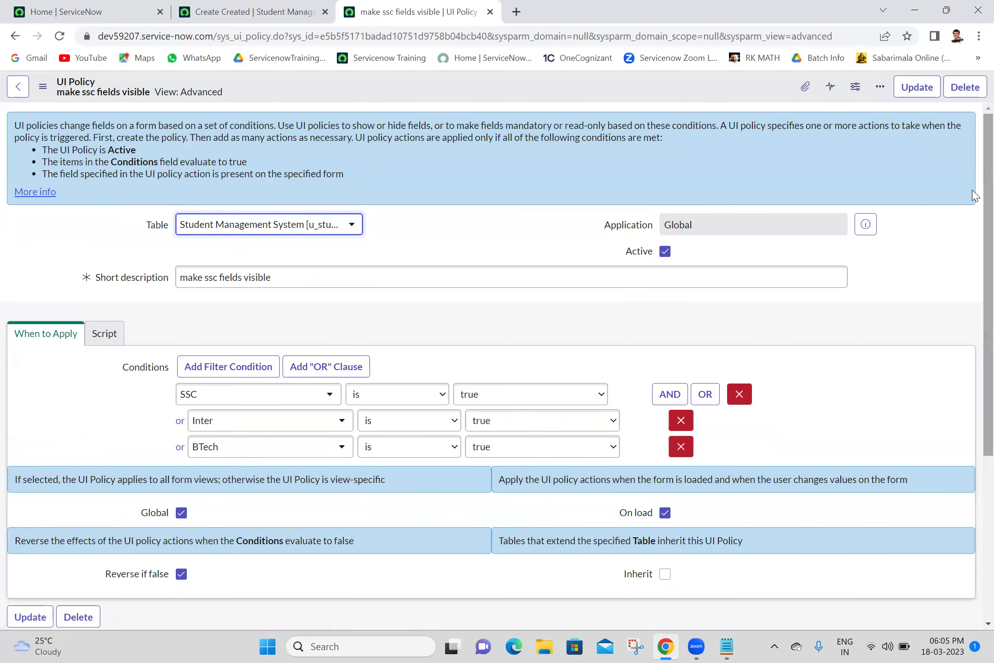
Step: Create a UI policy action for the SSC University field with Visible set to True and submit it
{"action": "scroll", "coordinate": [975, 322], "scroll_direction": "down", "scroll_amount": 2}
{"action": "scroll", "coordinate": [974, 350], "scroll_direction": "down", "scroll_amount": 2}
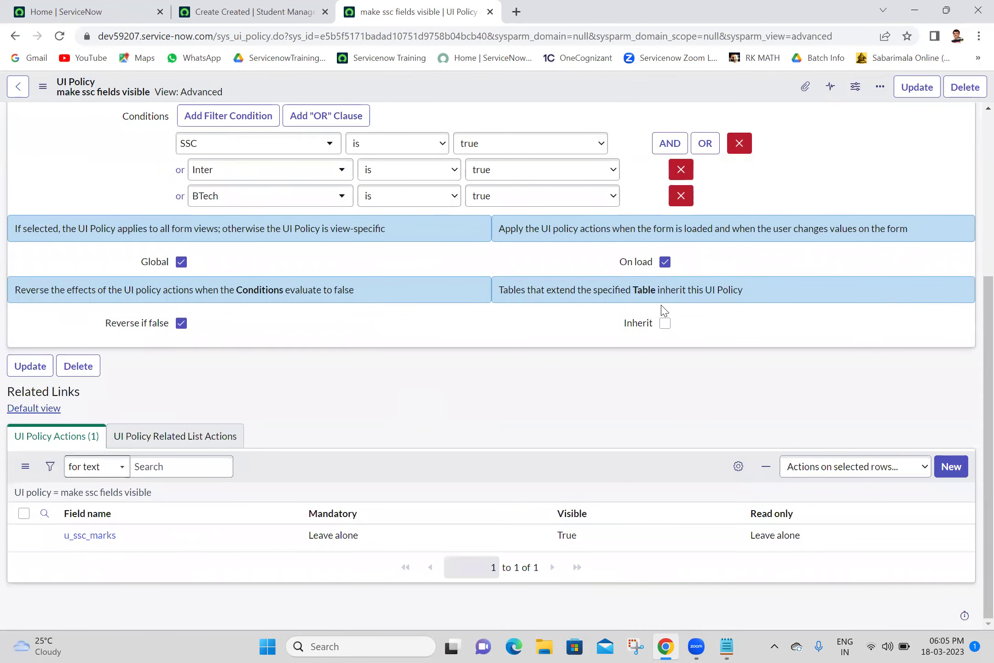
{"action": "left_click", "coordinate": [964, 466]}
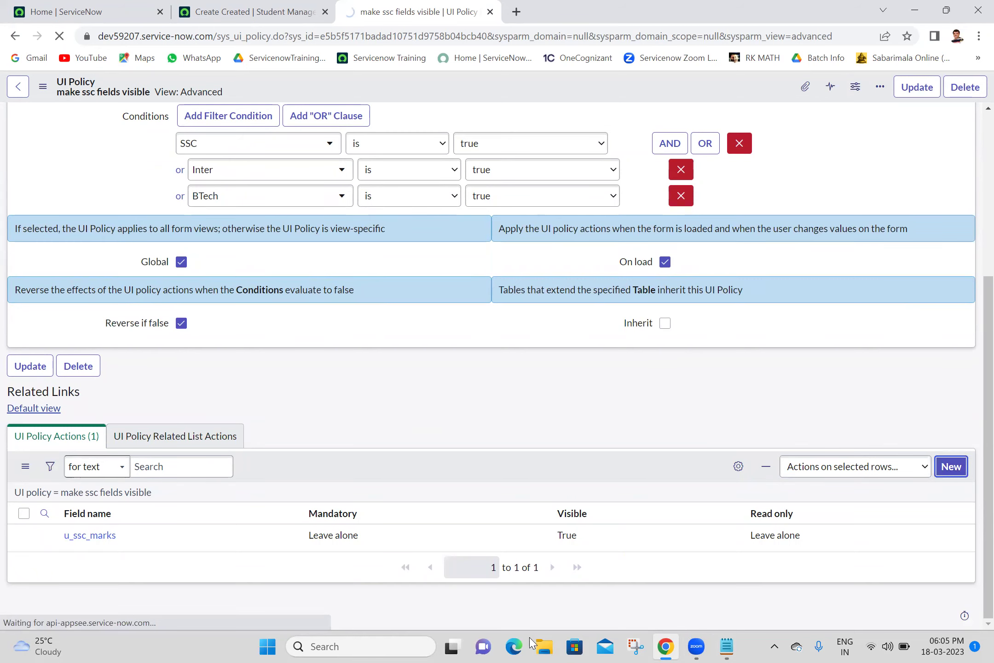
{"action": "left_click", "coordinate": [321, 221]}
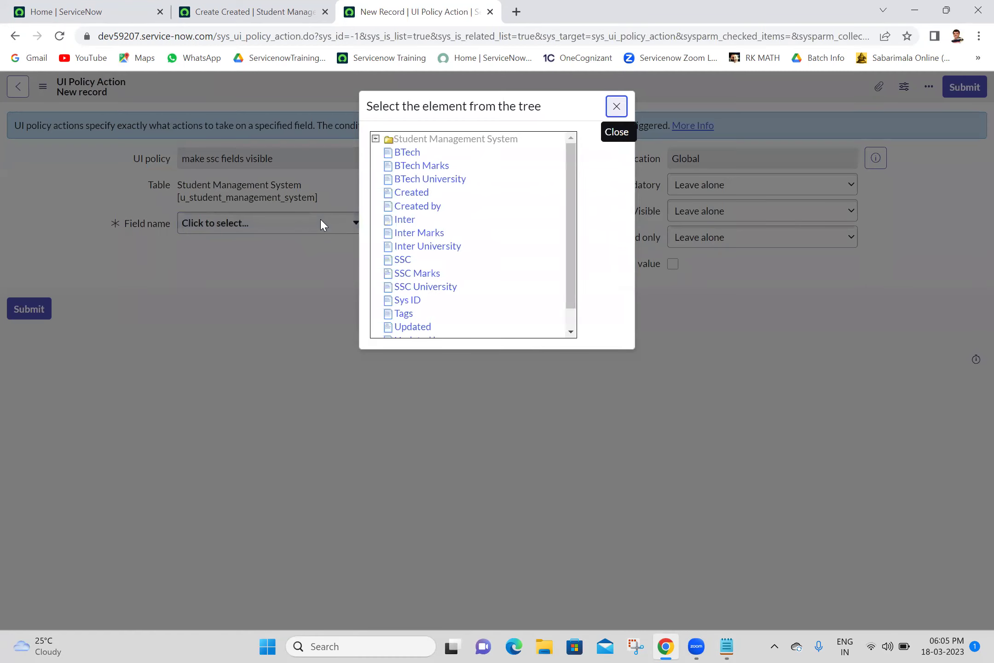
{"action": "left_click", "coordinate": [417, 287]}
{"action": "left_click", "coordinate": [718, 215]}
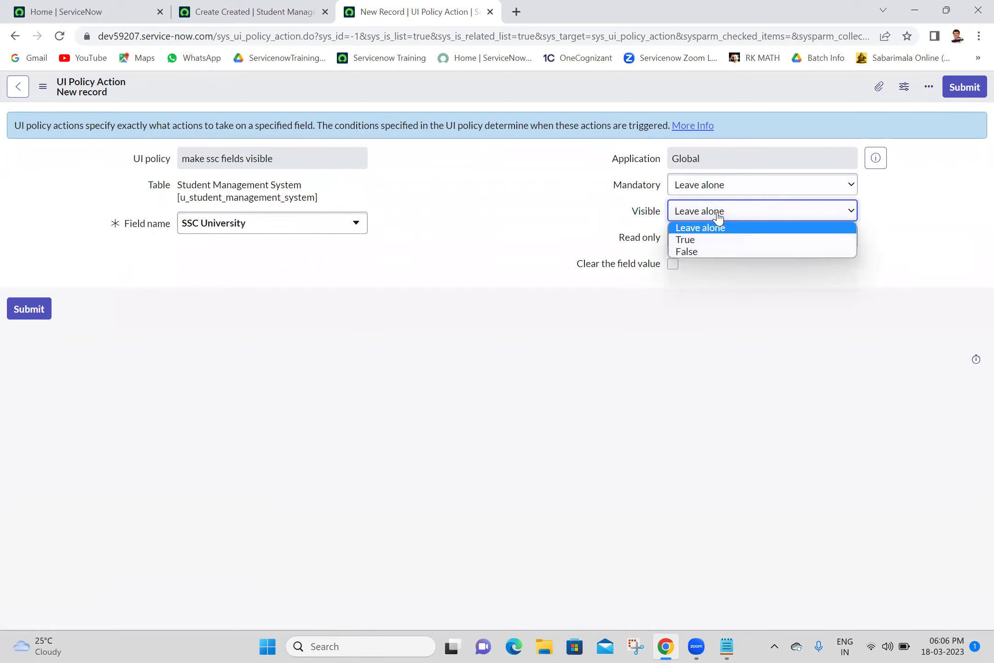
{"action": "left_click", "coordinate": [698, 240]}
{"action": "left_click", "coordinate": [976, 92]}
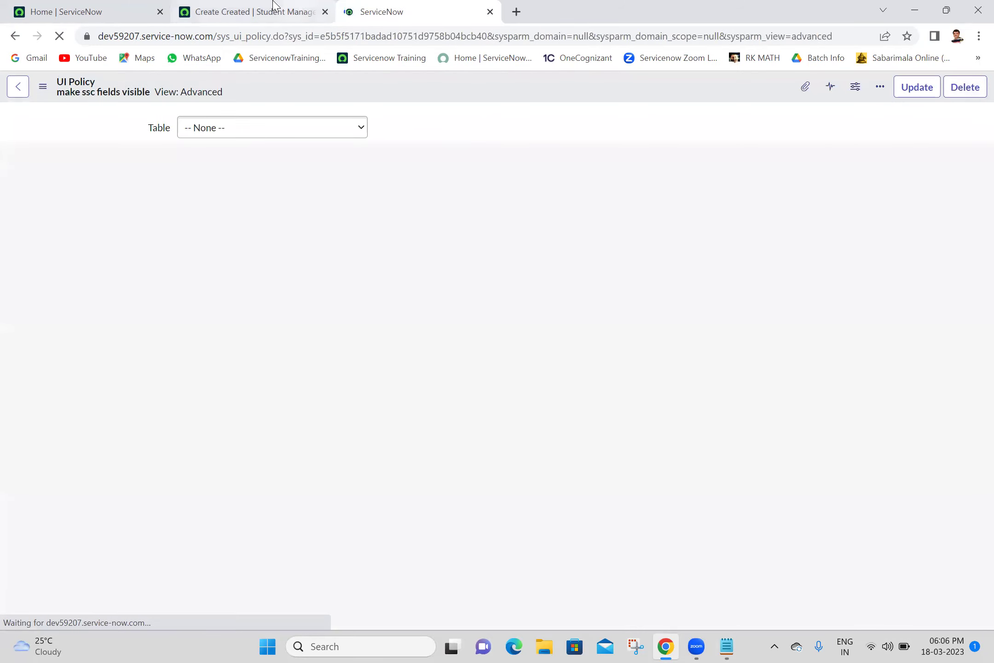
Step: Reload the Student Management System new record form and test the policy by toggling SSC, Inter and BTech on and off
{"action": "left_click", "coordinate": [273, 10]}
{"action": "left_click", "coordinate": [54, 38]}
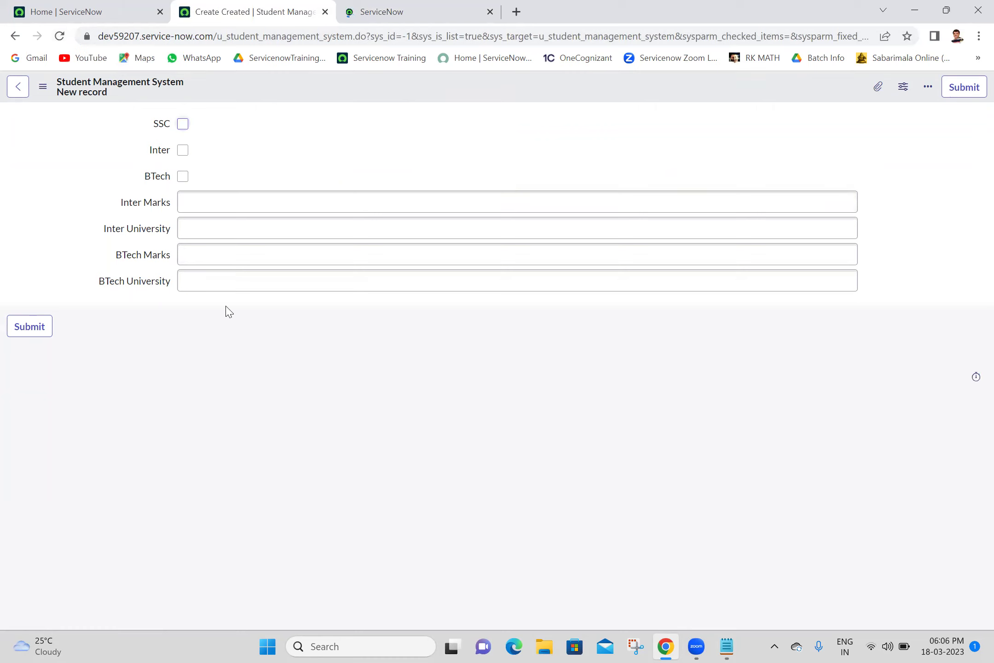
{"action": "left_click", "coordinate": [182, 125]}
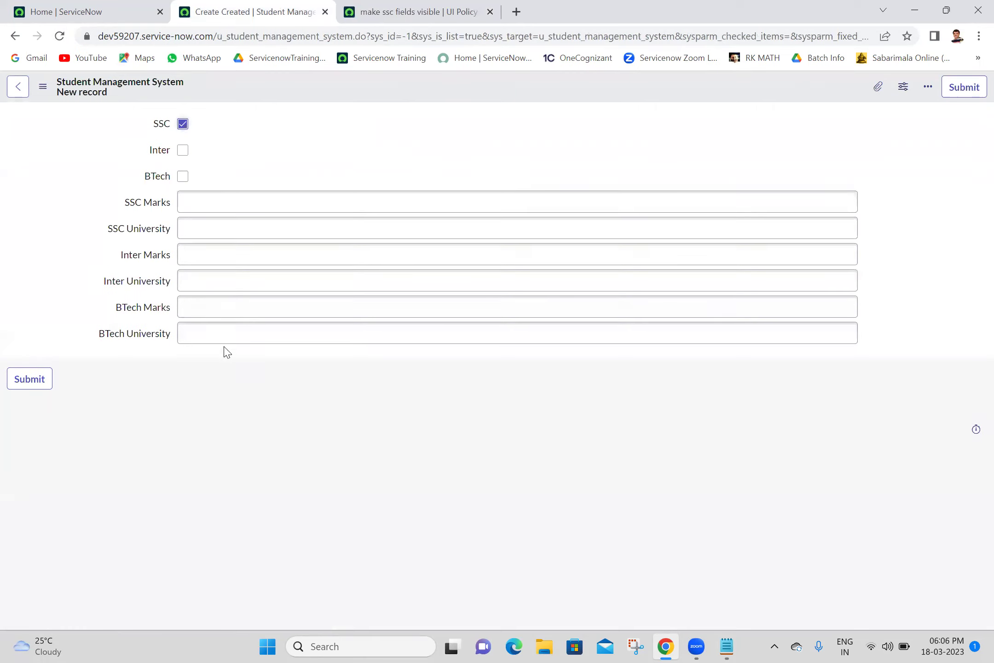
{"action": "left_click", "coordinate": [183, 124]}
{"action": "left_click", "coordinate": [182, 150]}
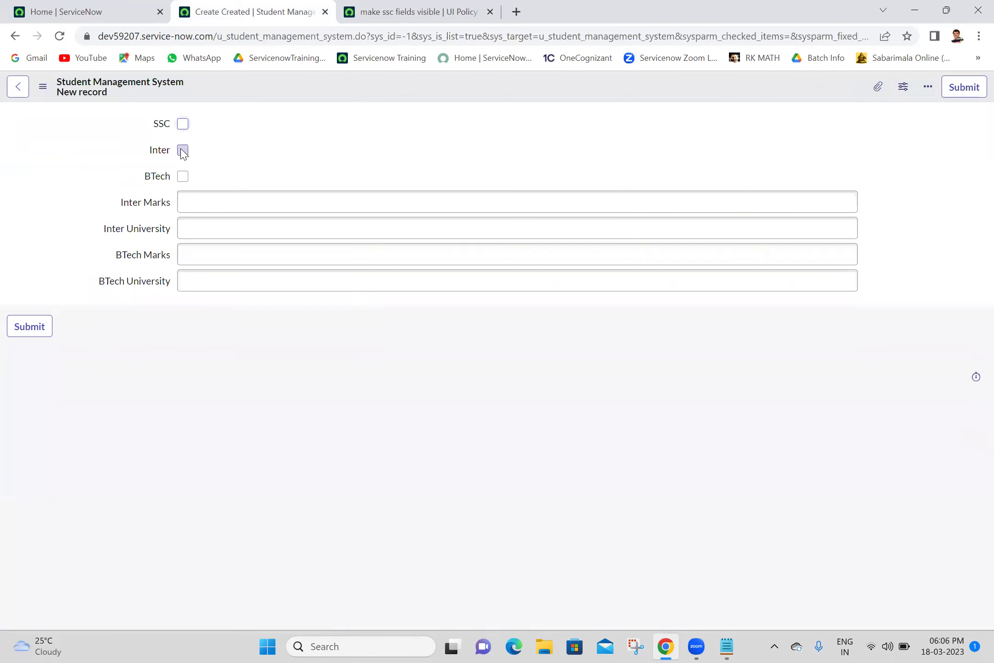
{"action": "left_click", "coordinate": [183, 151]}
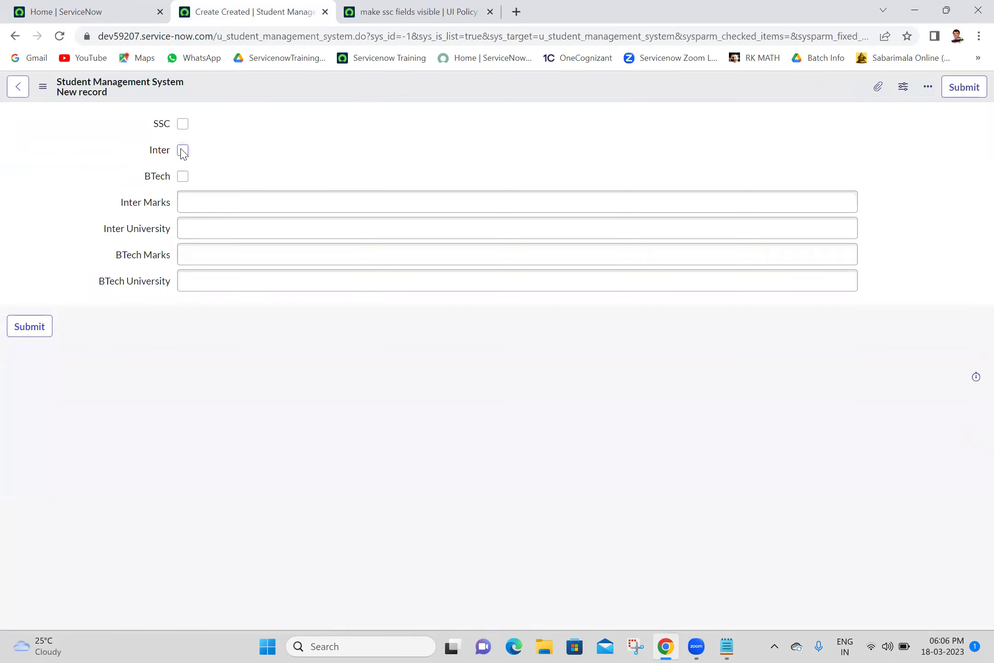
{"action": "left_click", "coordinate": [183, 176]}
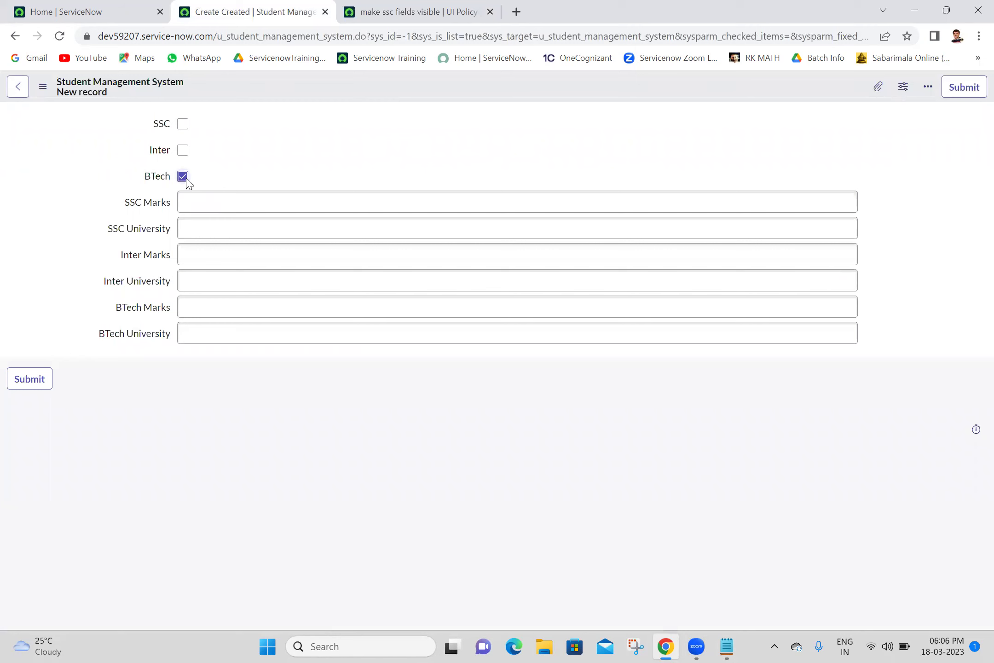
{"action": "left_click", "coordinate": [183, 176]}
Step: Close the UI policy's browser tab, duplicate the student form's tab and open the table's UI policies list in the copy
{"action": "left_click", "coordinate": [479, 13]}
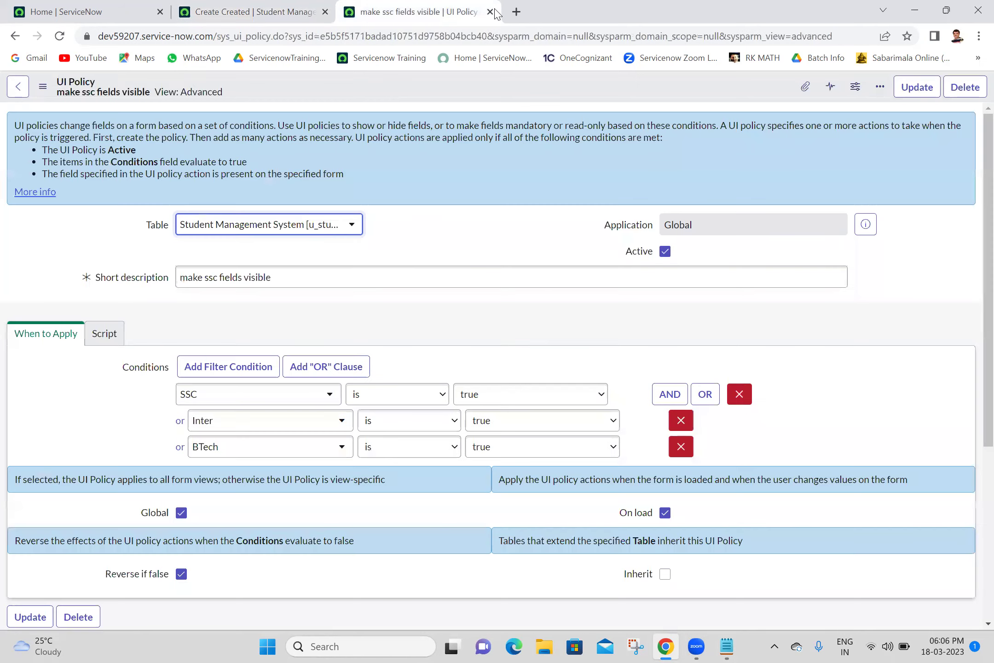
{"action": "left_click", "coordinate": [490, 12]}
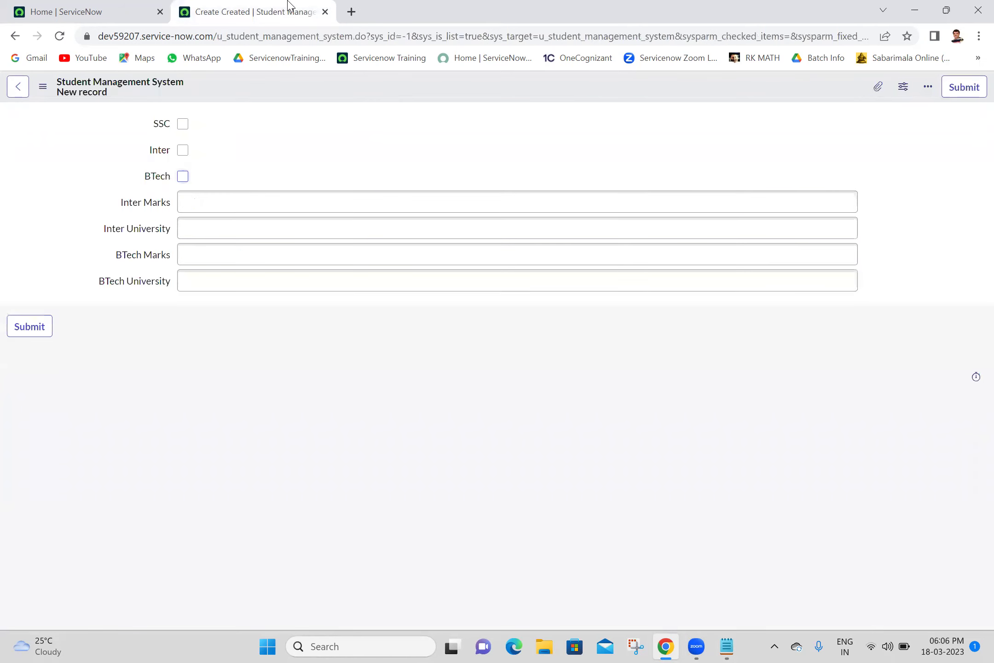
{"action": "right_click", "coordinate": [278, 5]}
{"action": "left_click", "coordinate": [325, 103]}
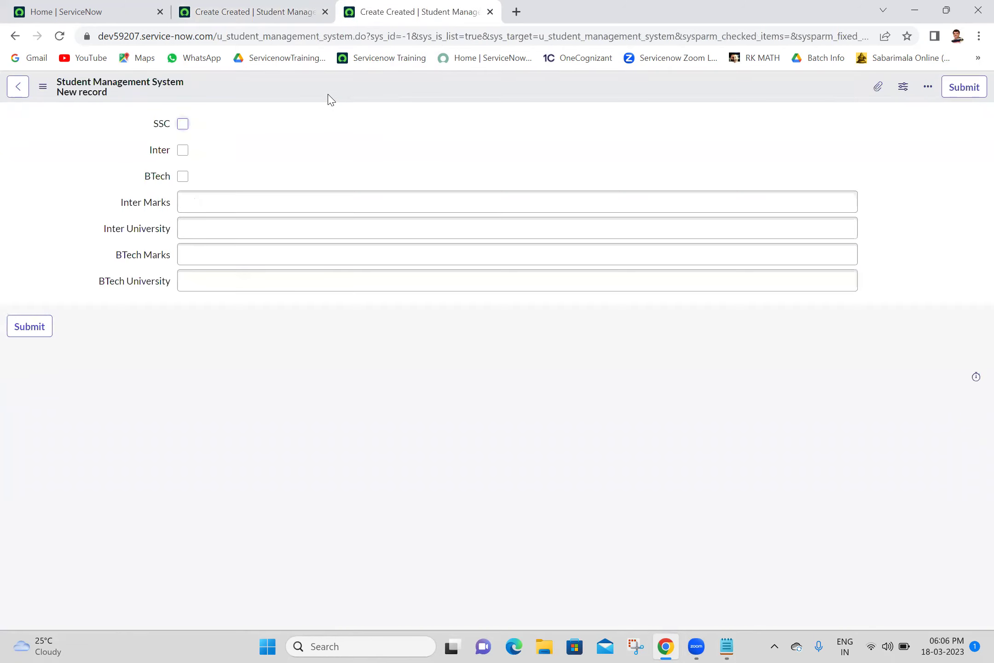
{"action": "right_click", "coordinate": [329, 98]}
{"action": "mouse_move", "coordinate": [365, 121]}
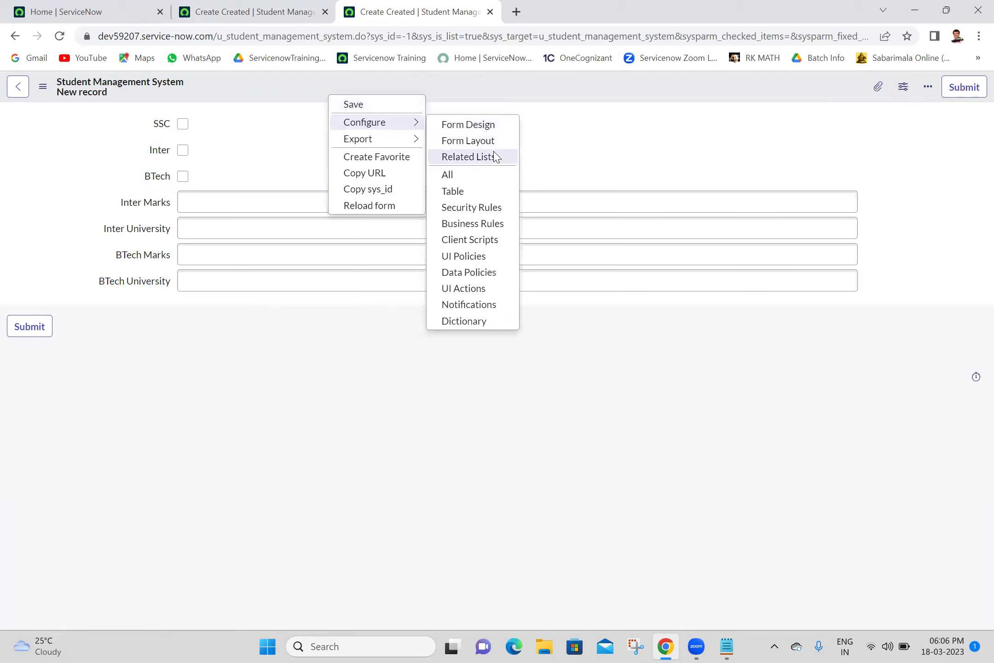
{"action": "left_click", "coordinate": [464, 256]}
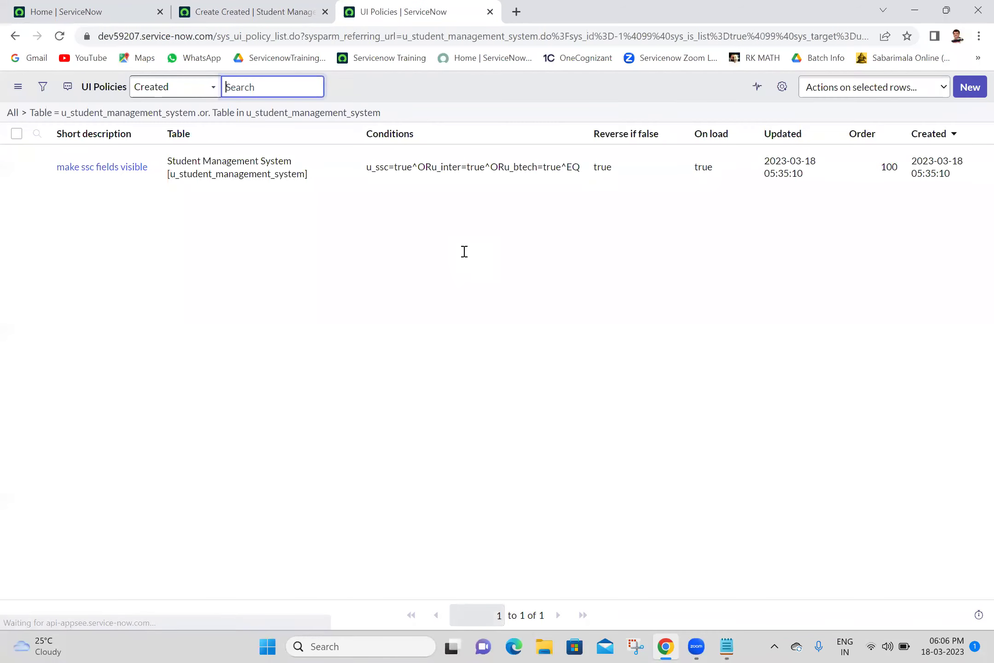
Step: Start a new UI policy for the Student Management System table with the short description "make inter fields visible"
{"action": "left_click", "coordinate": [968, 91]}
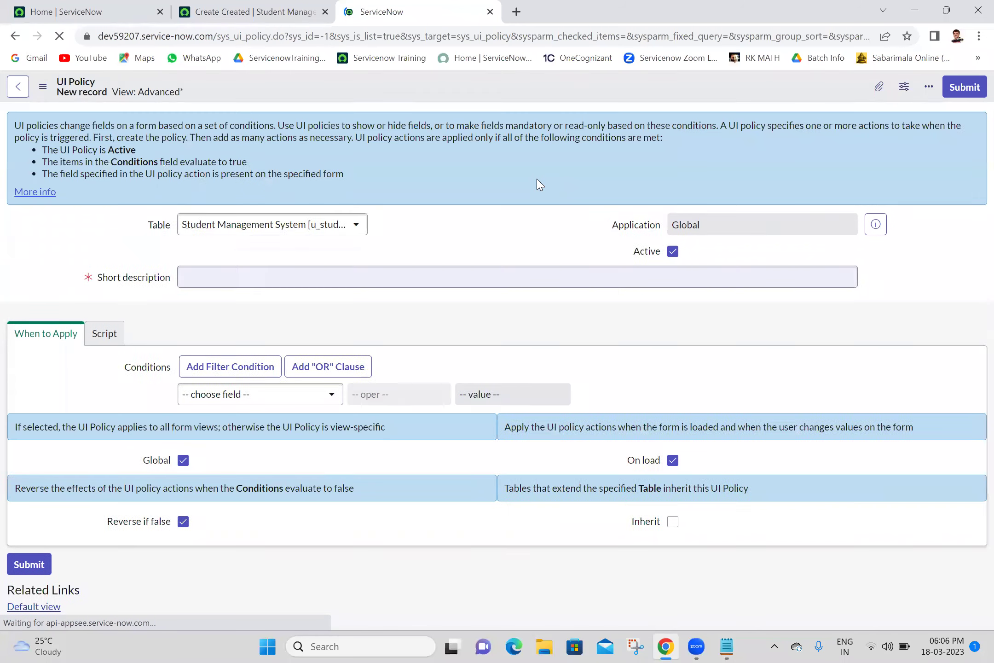
{"action": "left_click", "coordinate": [488, 267]}
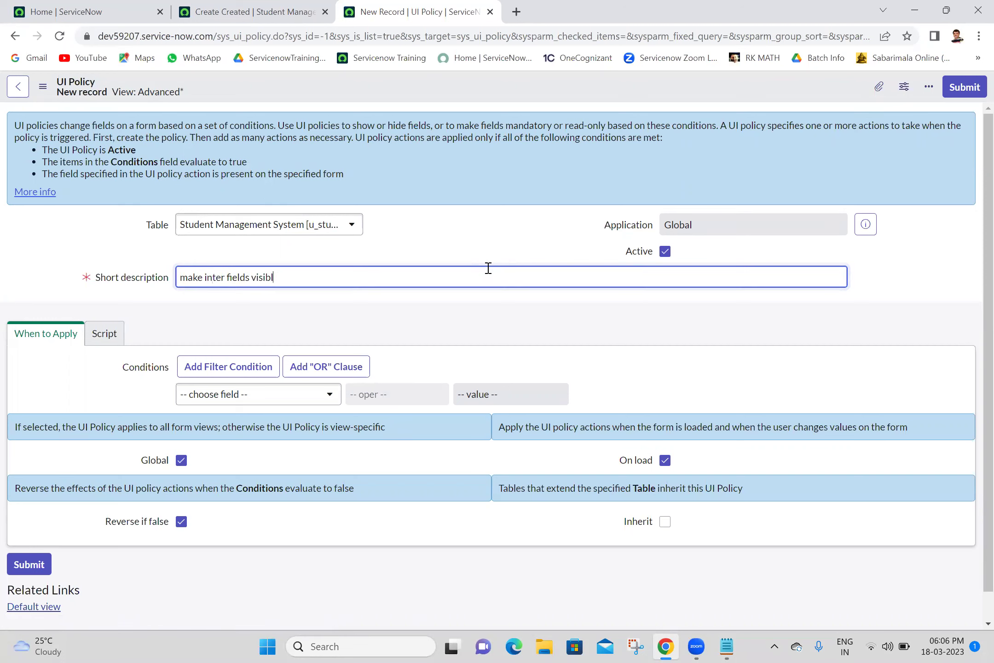
{"action": "key", "text": "Tab"}
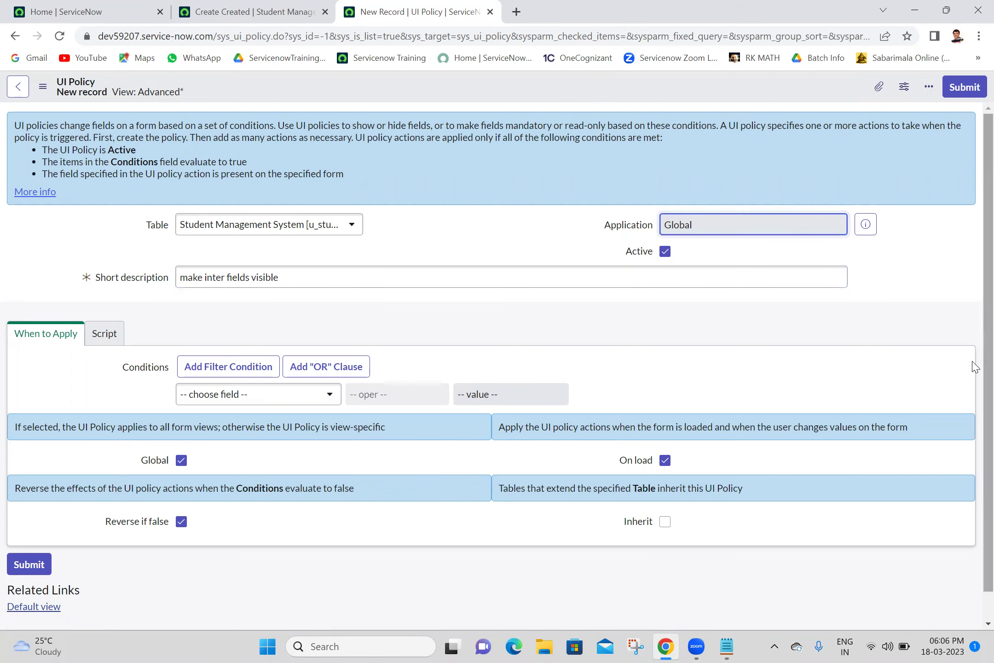
Step: Consult the Task2 requirements in the Notepad notes, return to the browser and set the policy's first condition to Inter is true
{"action": "scroll", "coordinate": [974, 367], "scroll_direction": "down", "scroll_amount": 1}
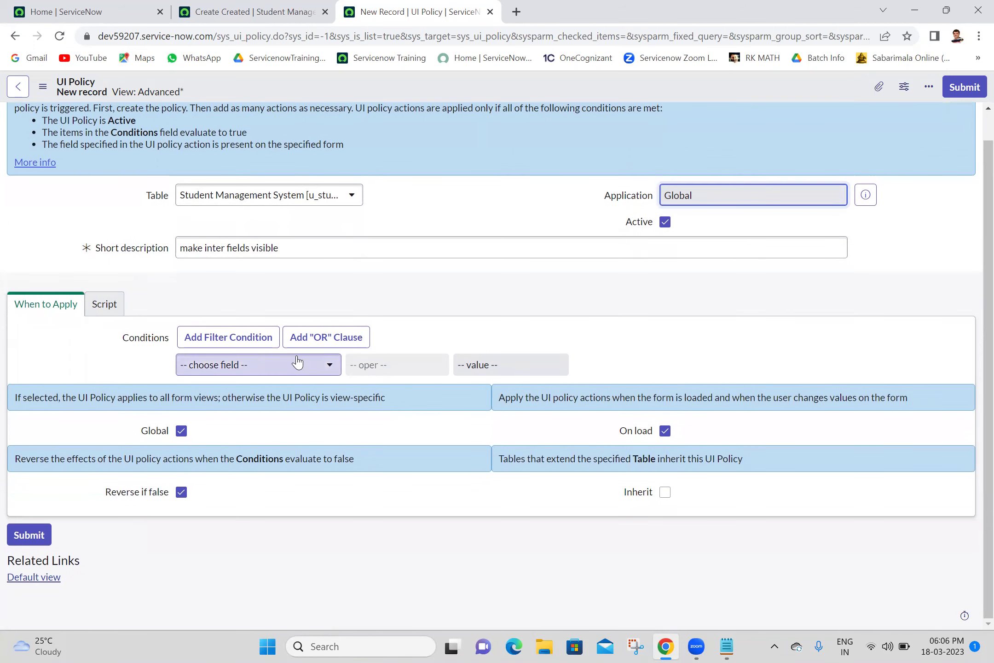
{"action": "left_click", "coordinate": [300, 391]}
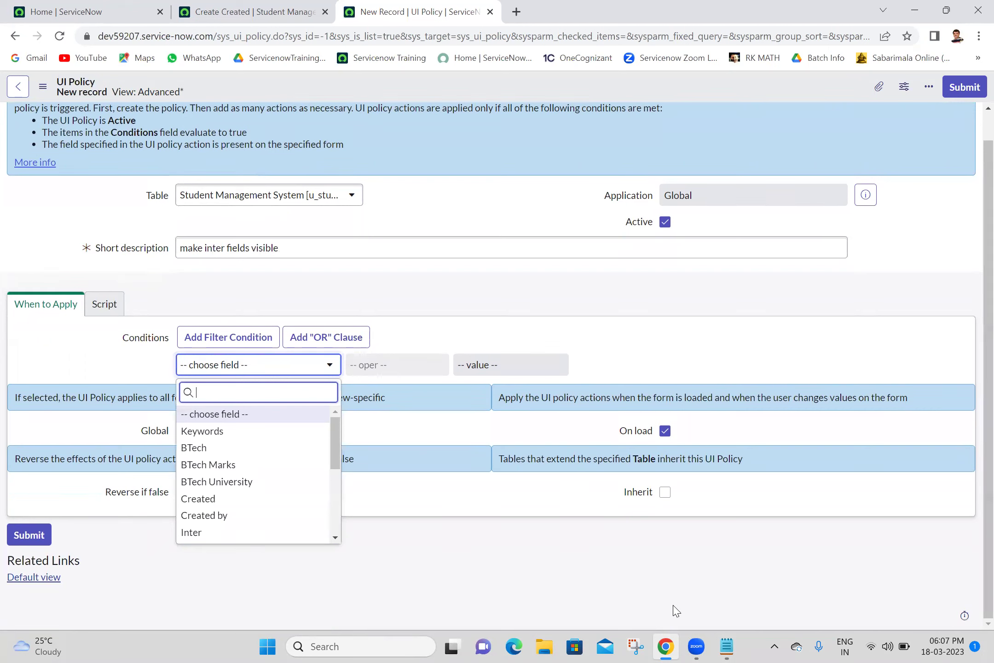
{"action": "left_click", "coordinate": [723, 646]}
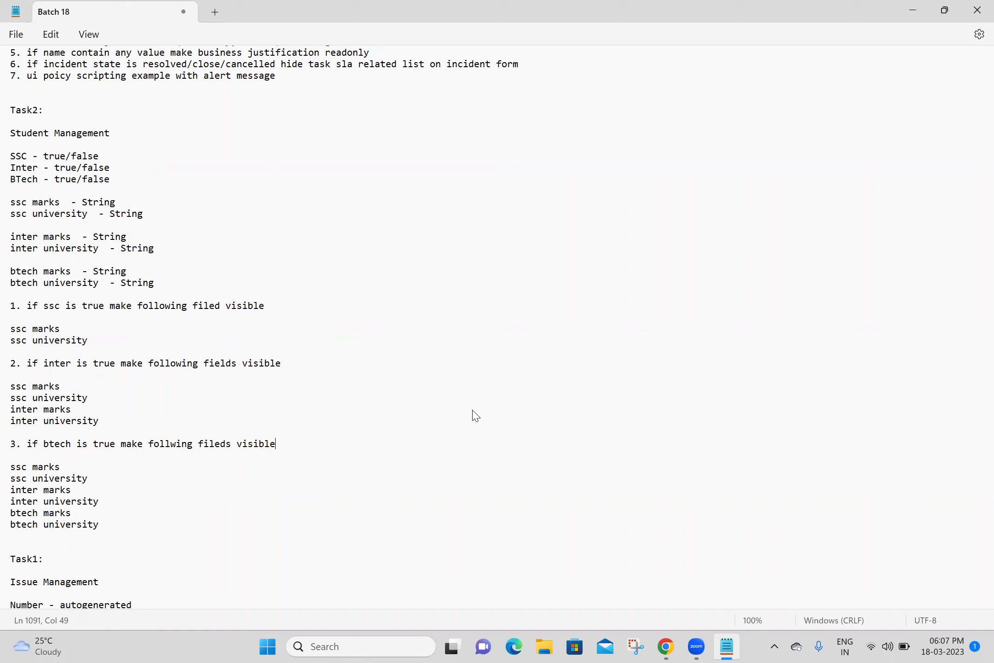
{"action": "key", "text": "alt+Tab"}
{"action": "type", "text": "int"}
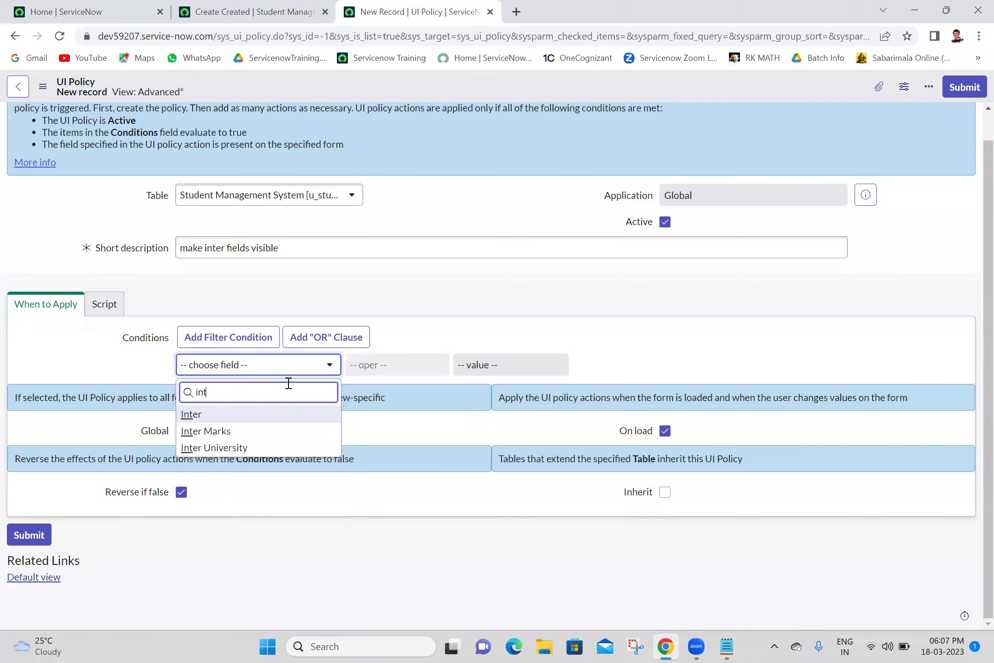
{"action": "left_click", "coordinate": [223, 416]}
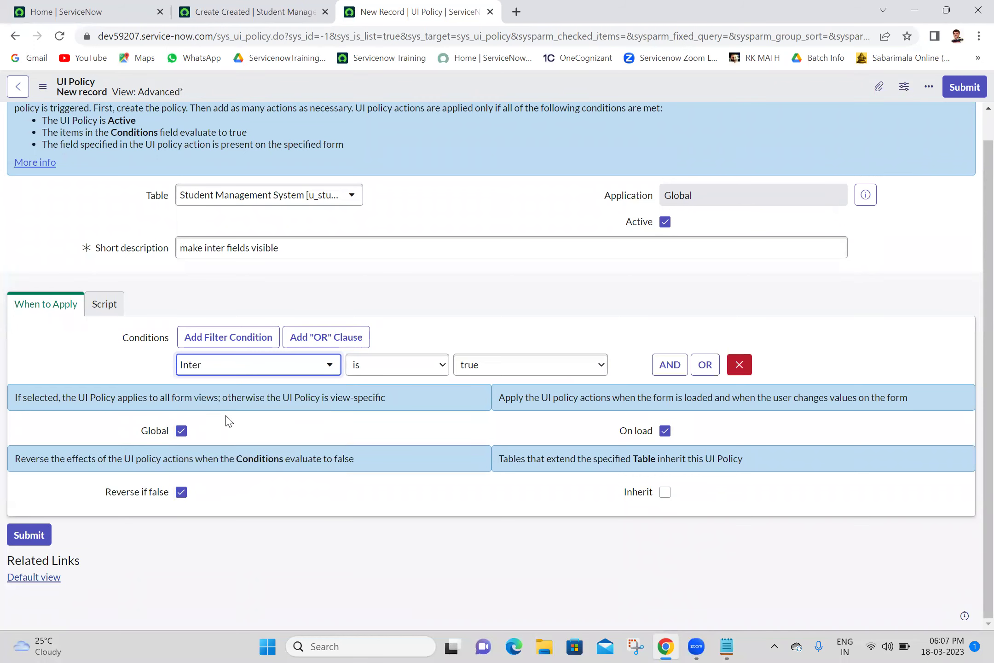
Step: Add an OR condition BTech is true to the inter policy and save the record
{"action": "left_click", "coordinate": [705, 365]}
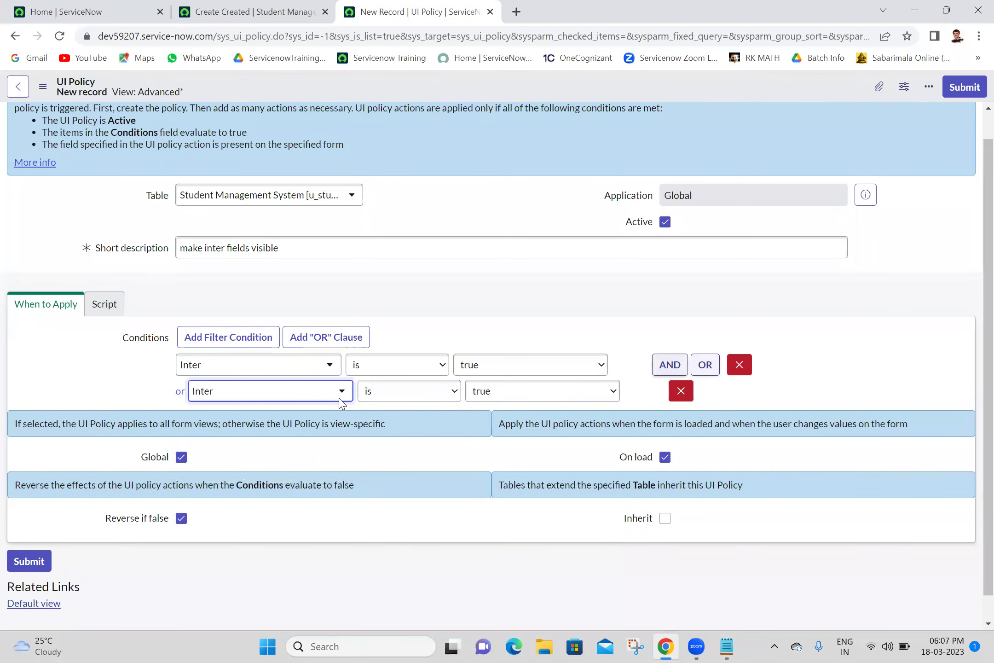
{"action": "left_click", "coordinate": [315, 396]}
{"action": "type", "text": "bte"}
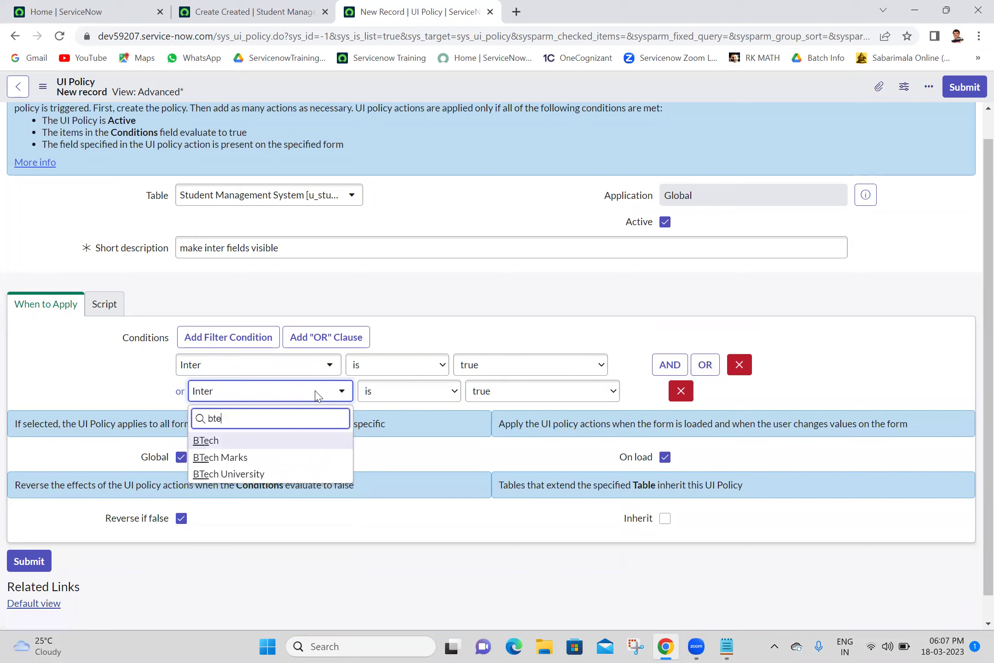
{"action": "left_click", "coordinate": [260, 442]}
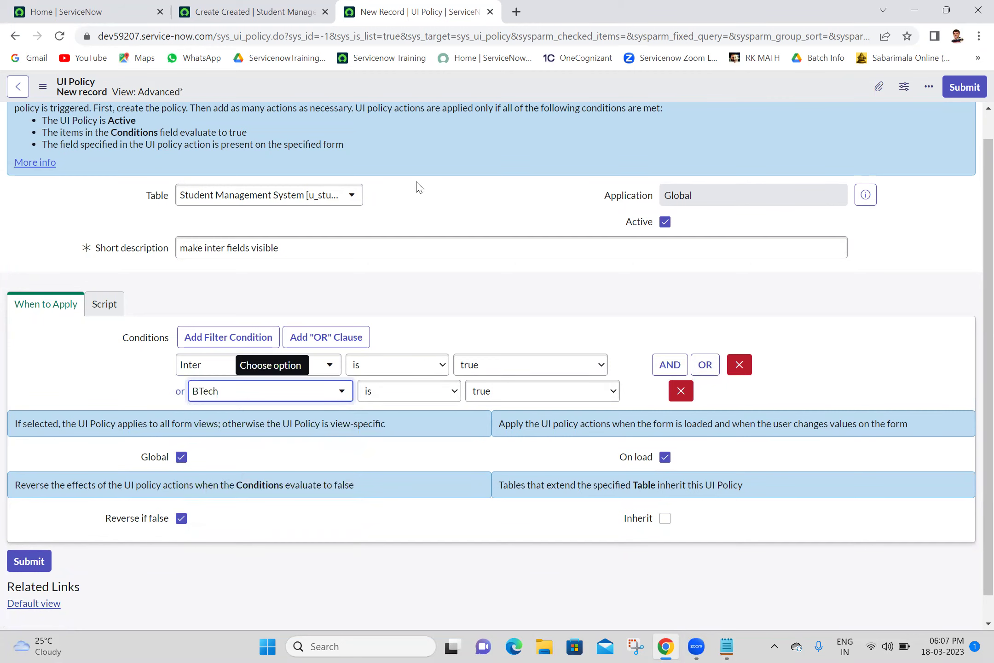
{"action": "right_click", "coordinate": [445, 88]}
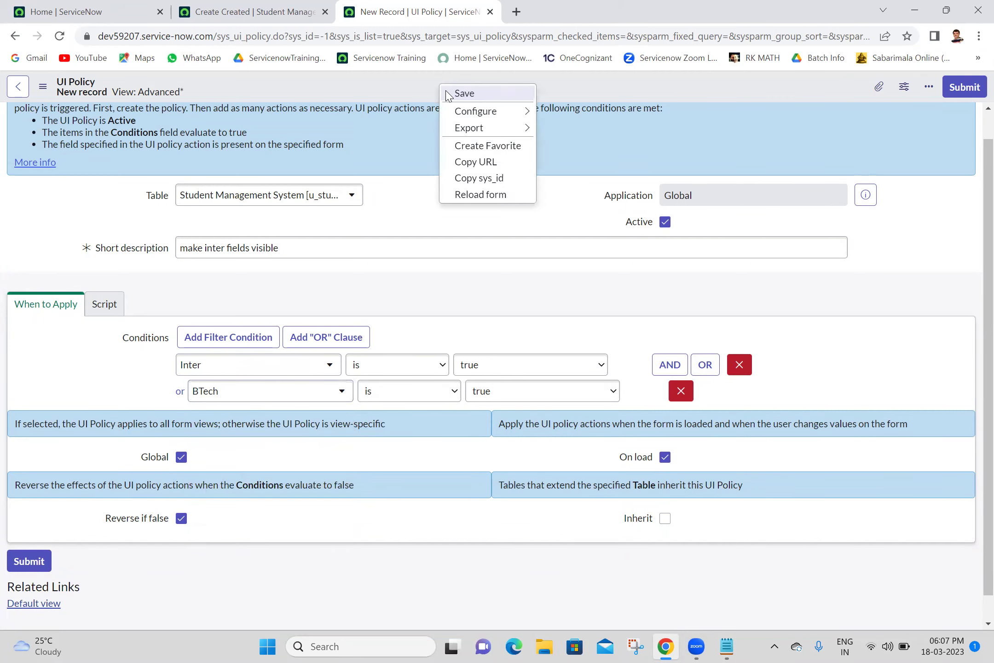
{"action": "left_click", "coordinate": [448, 94]}
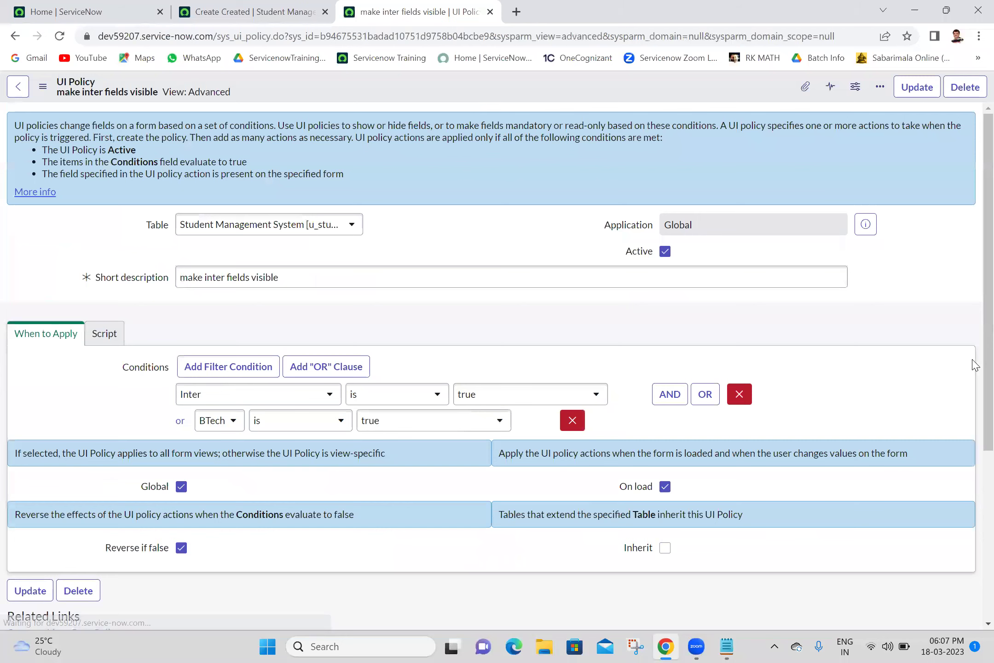
Step: Create a UI policy action for the Inter Marks field with Visible set to True and submit it
{"action": "scroll", "coordinate": [975, 585], "scroll_direction": "down", "scroll_amount": 5}
{"action": "left_click", "coordinate": [951, 449]}
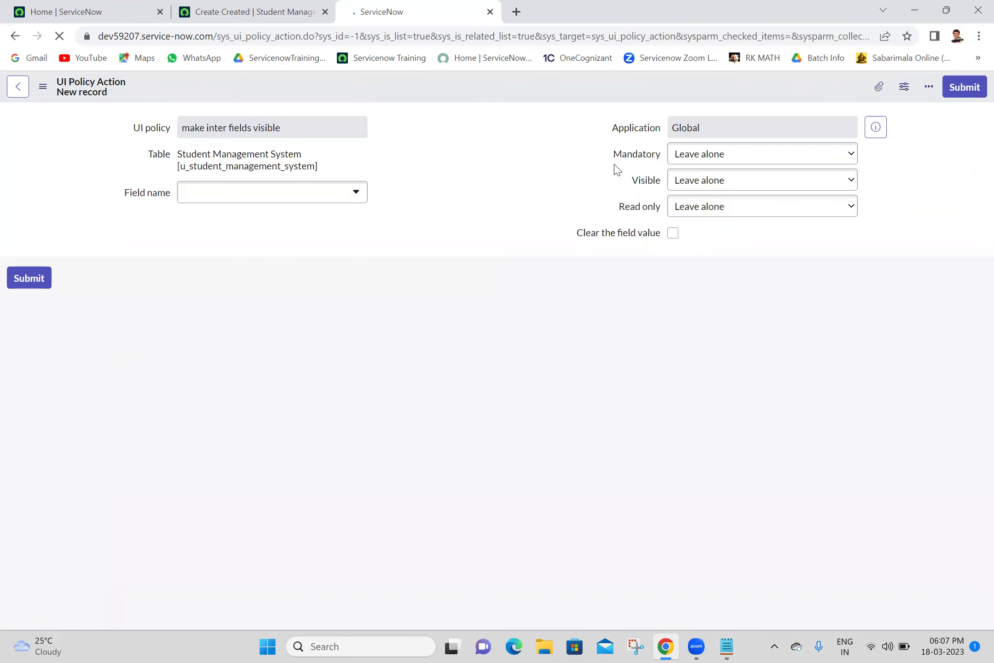
{"action": "left_click", "coordinate": [302, 223]}
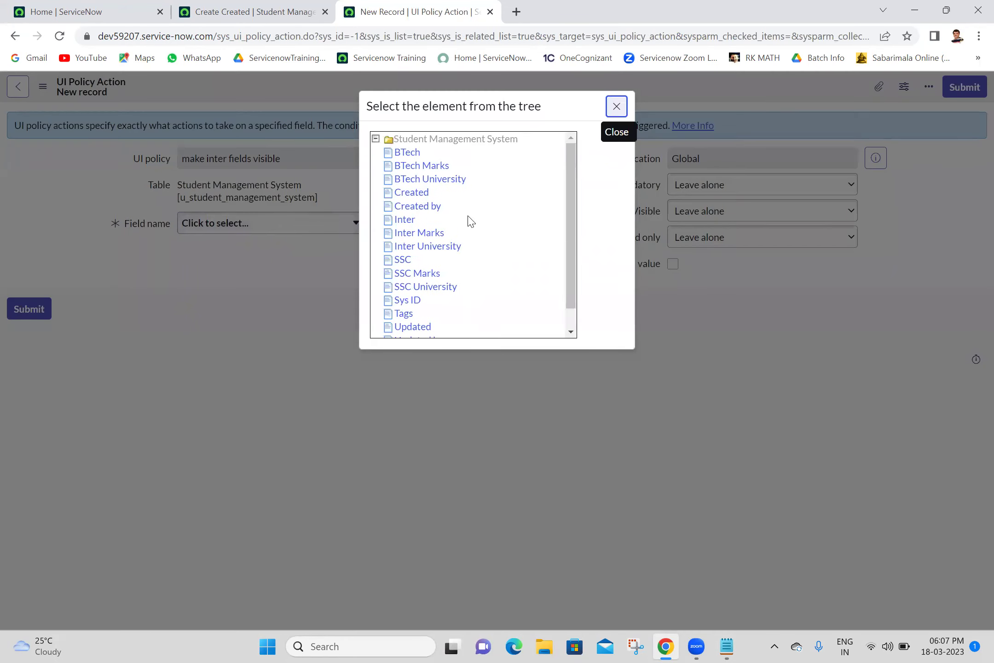
{"action": "left_click", "coordinate": [404, 237]}
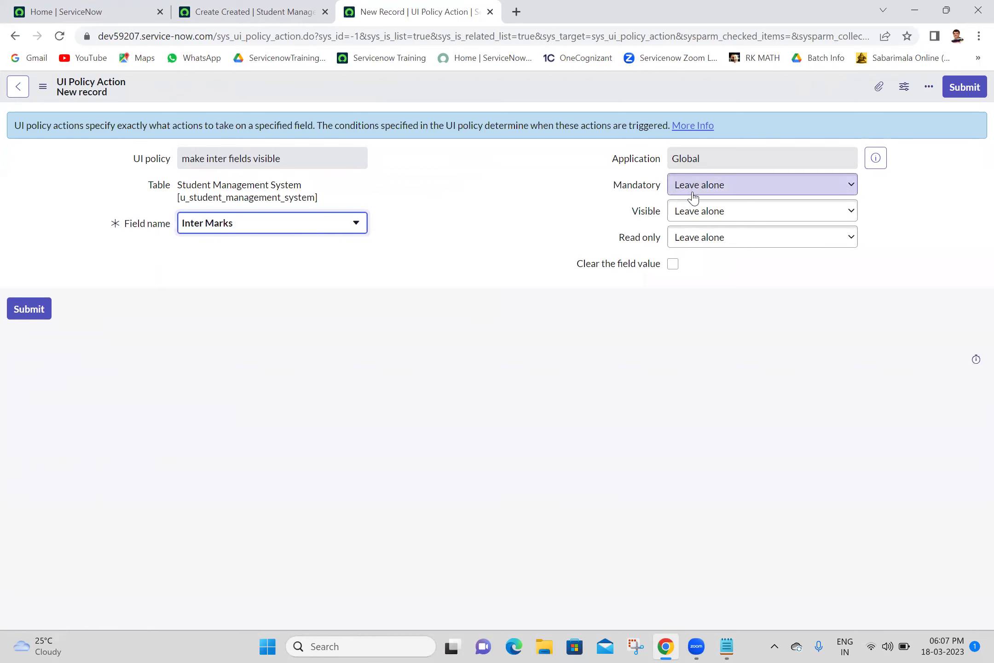
{"action": "left_click", "coordinate": [697, 213]}
{"action": "left_click", "coordinate": [686, 240]}
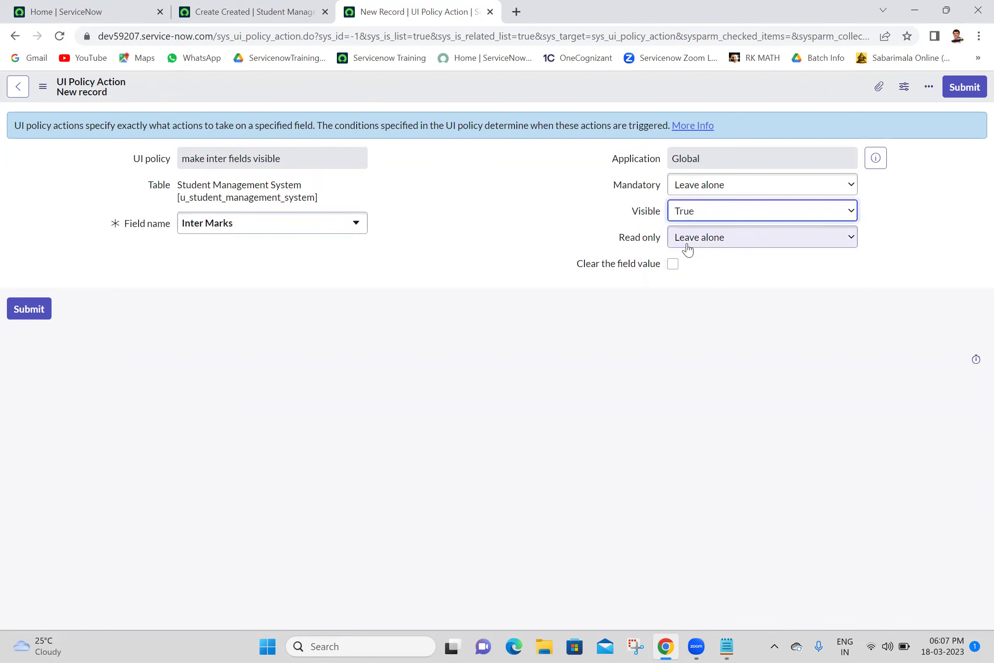
{"action": "left_click", "coordinate": [966, 87]}
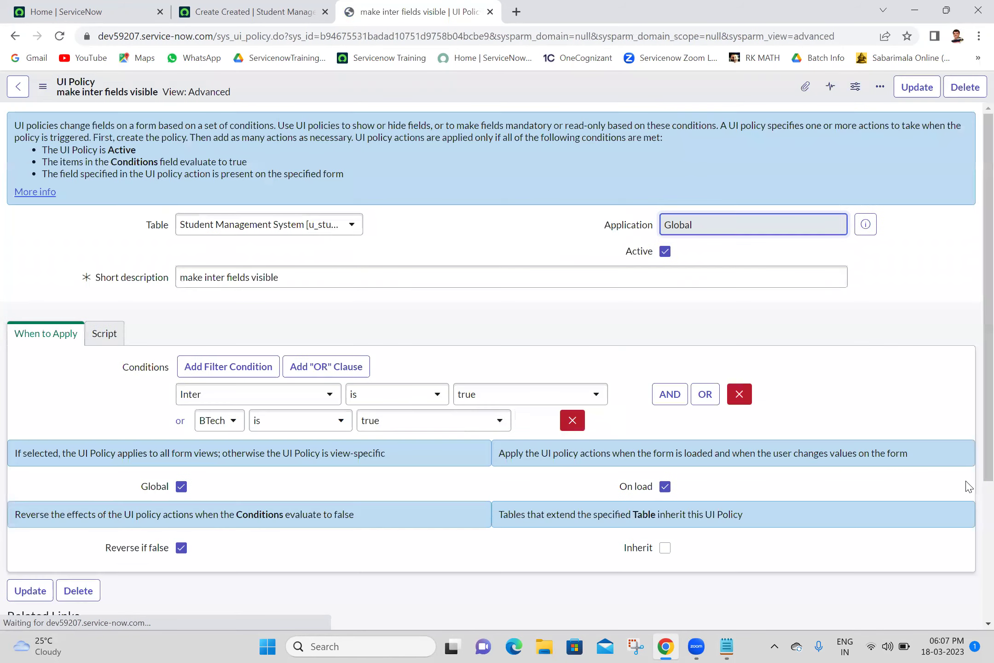
Step: Create a UI policy action for the Inter University field with Visible set to True and submit it
{"action": "scroll", "coordinate": [974, 552], "scroll_direction": "down", "scroll_amount": 3}
{"action": "left_click", "coordinate": [951, 467]}
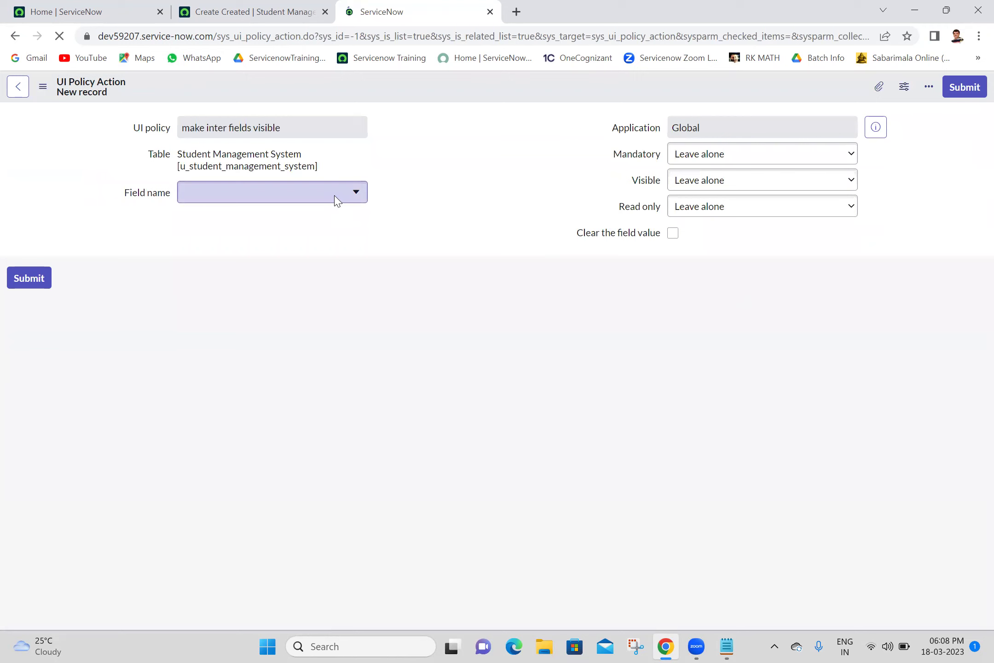
{"action": "left_click", "coordinate": [318, 221]}
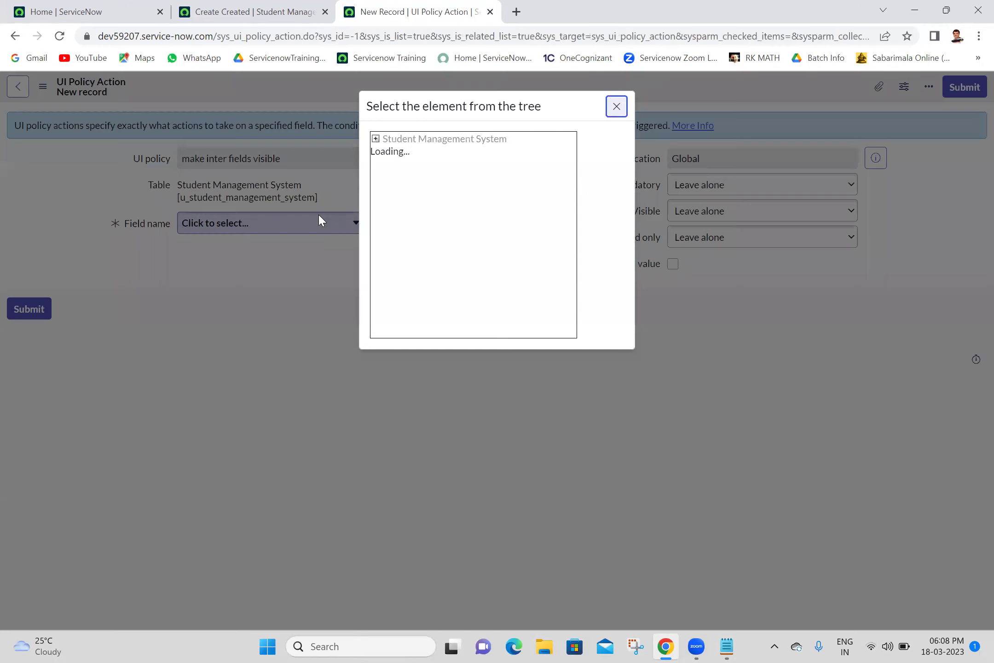
{"action": "left_click", "coordinate": [433, 246]}
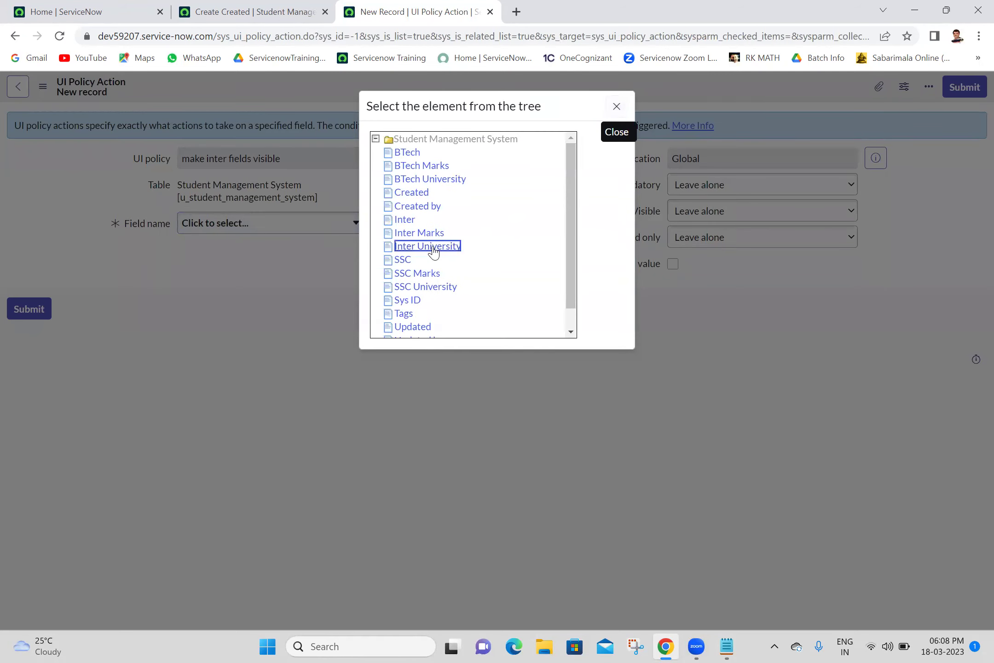
{"action": "left_click", "coordinate": [708, 223]}
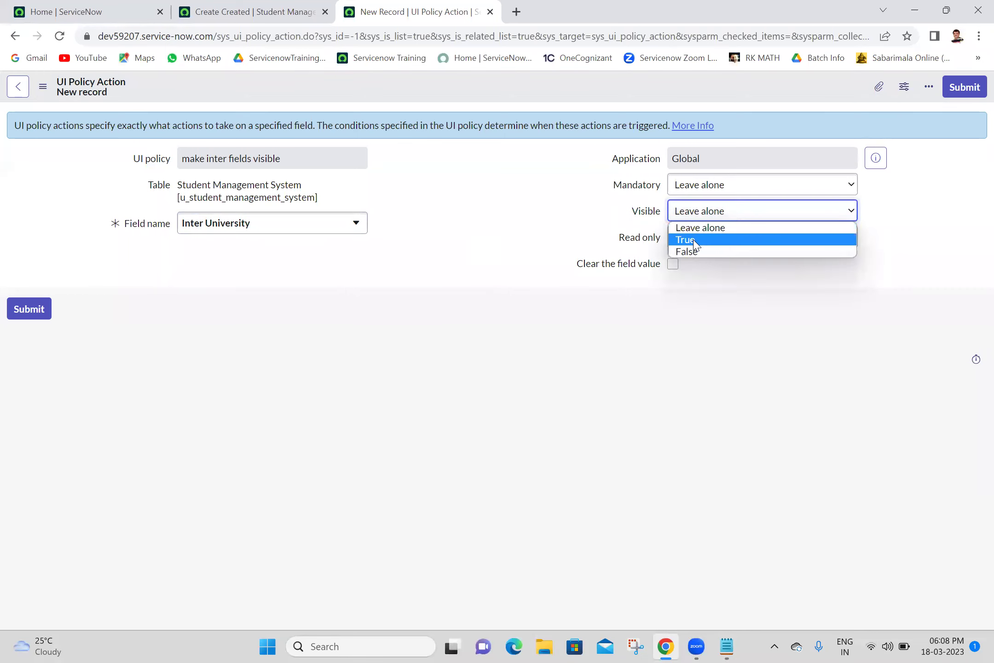
{"action": "left_click", "coordinate": [695, 244]}
{"action": "left_click", "coordinate": [968, 87]}
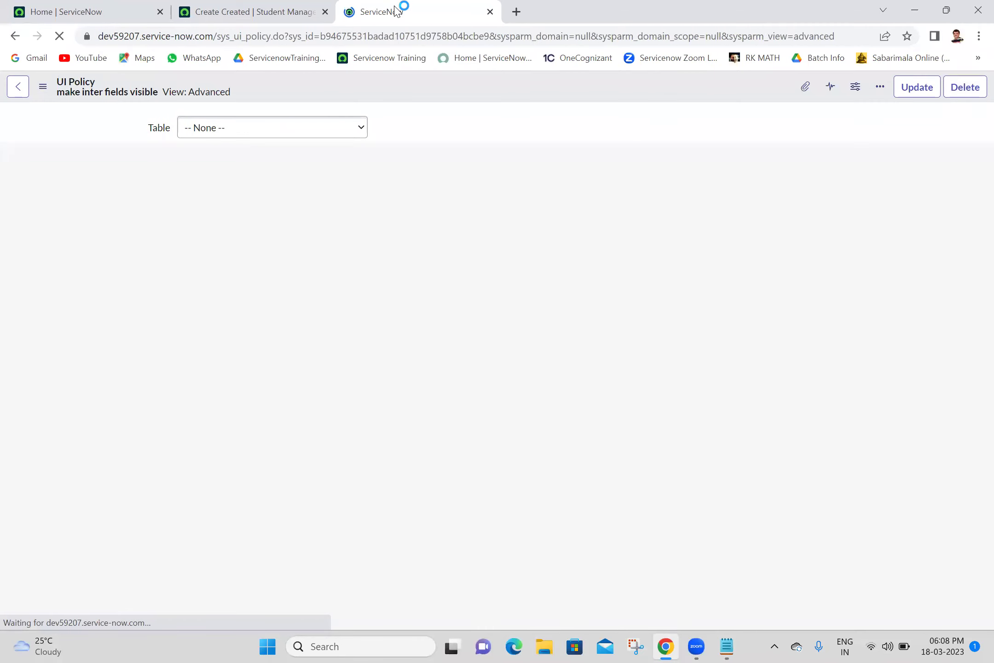
Step: Reload the student new record form and test both policies by toggling the SSC, Inter and BTech checkboxes
{"action": "left_click", "coordinate": [276, 11]}
{"action": "left_click", "coordinate": [59, 36]}
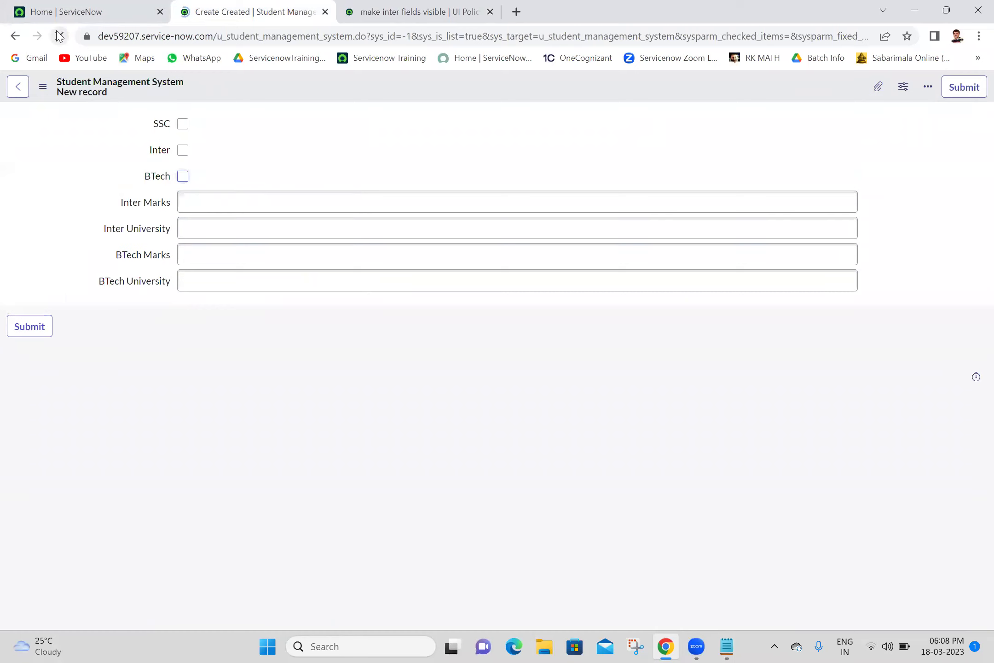
{"action": "left_click", "coordinate": [184, 129]}
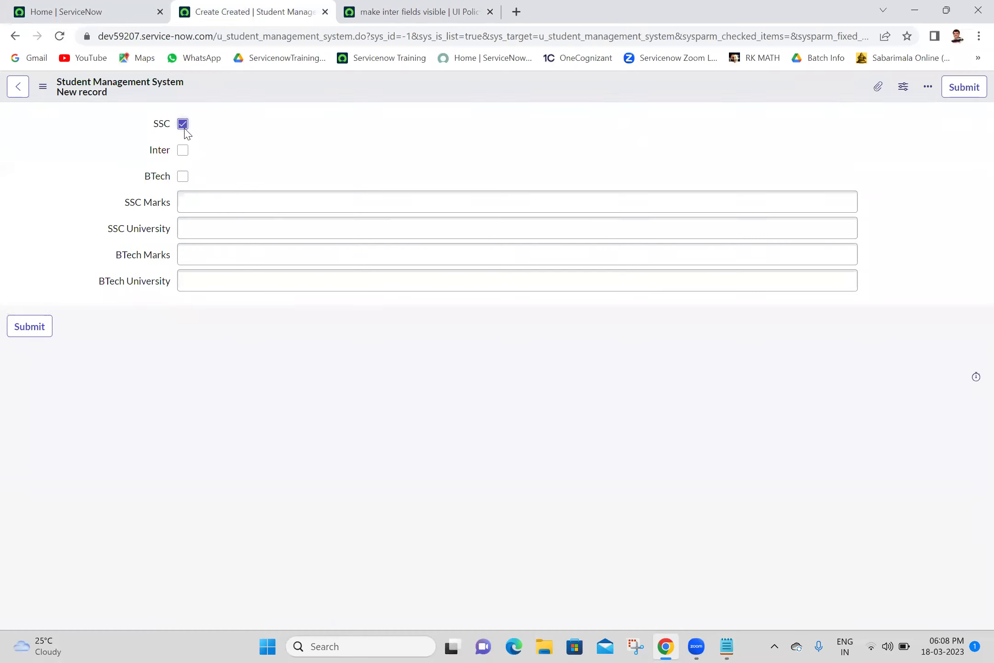
{"action": "left_click", "coordinate": [184, 127]}
{"action": "left_click", "coordinate": [182, 149]}
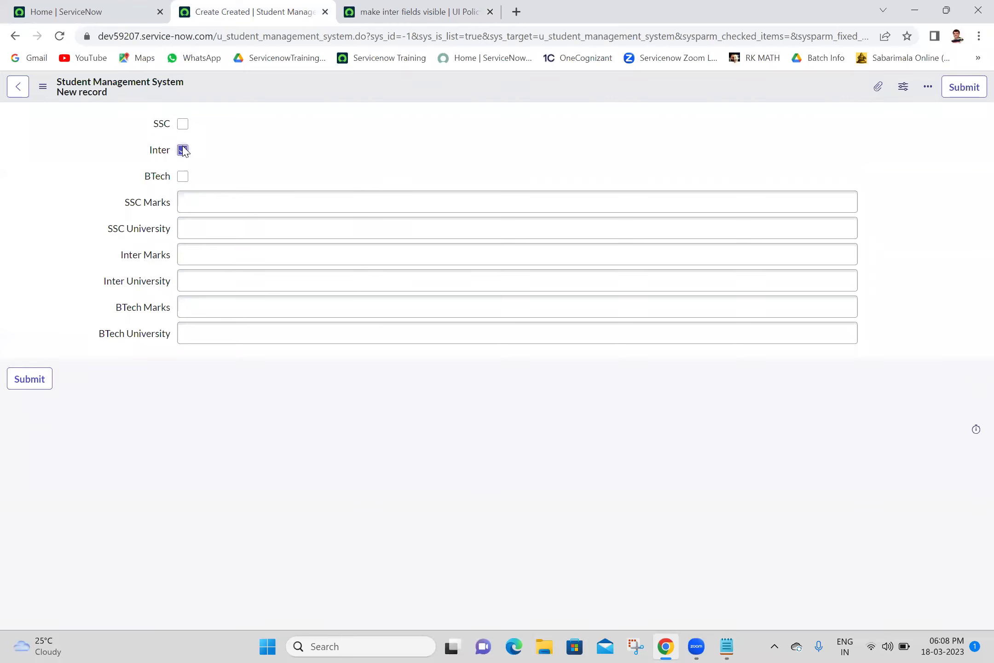
{"action": "left_click", "coordinate": [182, 150]}
{"action": "left_click", "coordinate": [182, 176]}
Step: Close the inter policy's browser tab, duplicate the student form's tab and open the table's UI policies list in the copy
{"action": "left_click", "coordinate": [479, 12]}
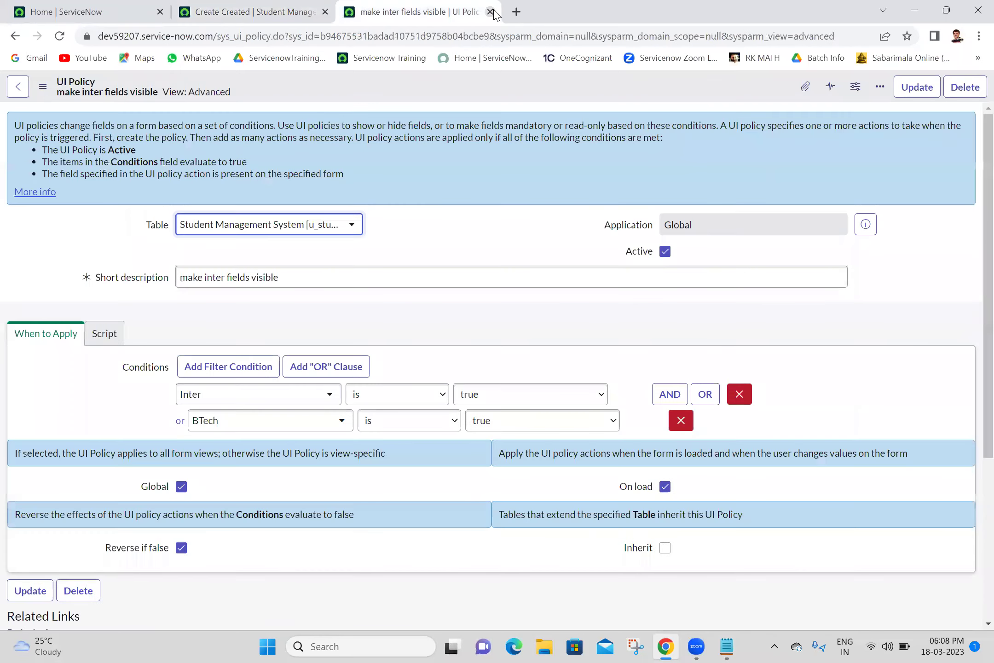
{"action": "left_click", "coordinate": [490, 12]}
{"action": "right_click", "coordinate": [260, 8]}
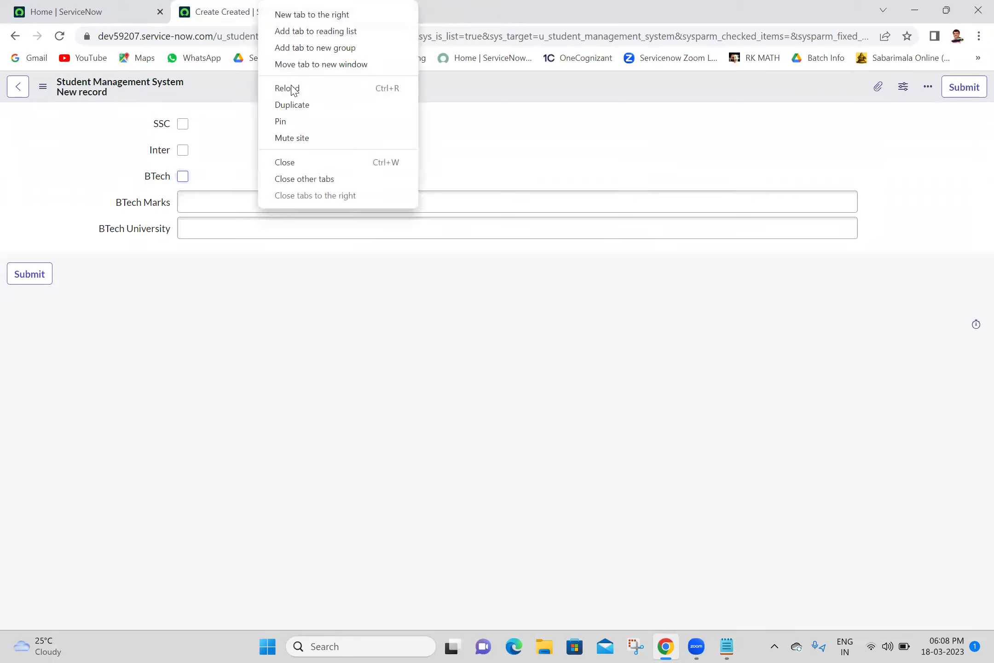
{"action": "left_click", "coordinate": [297, 105]}
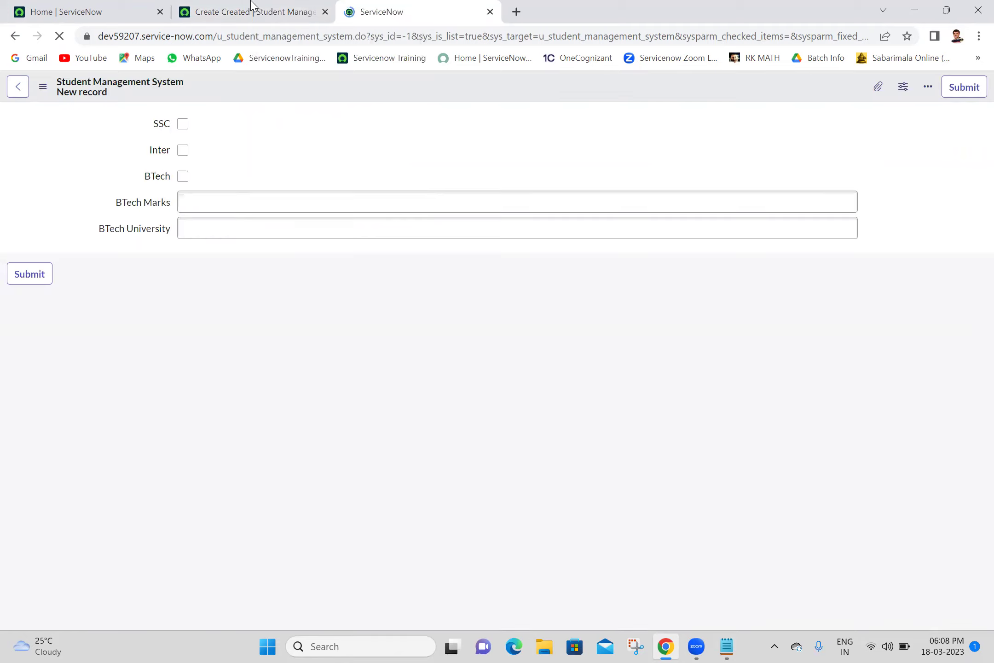
{"action": "right_click", "coordinate": [351, 90]}
{"action": "mouse_move", "coordinate": [401, 113]}
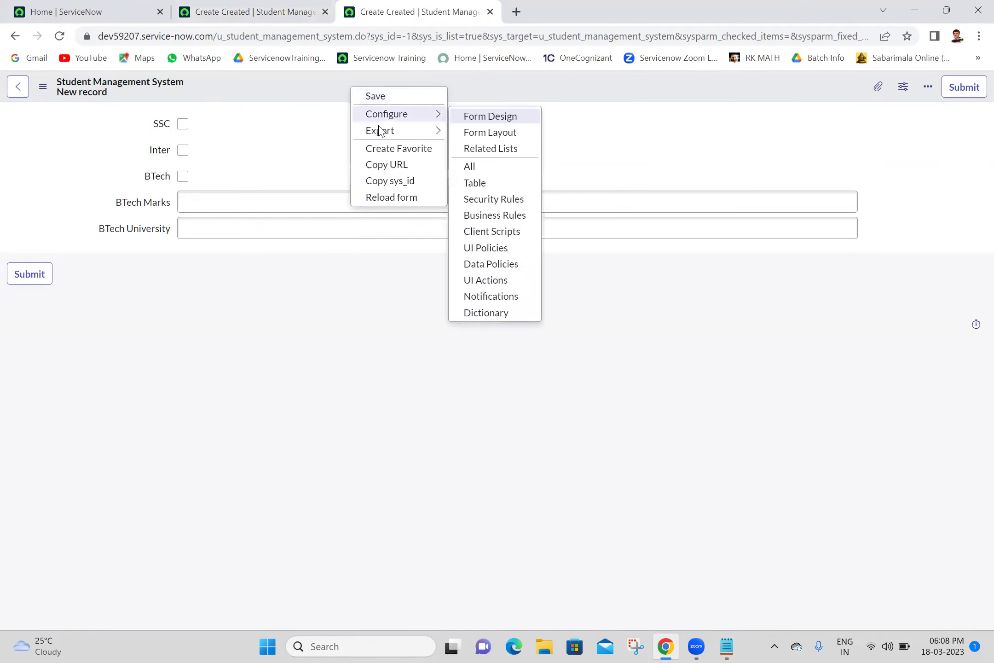
{"action": "left_click", "coordinate": [485, 249]}
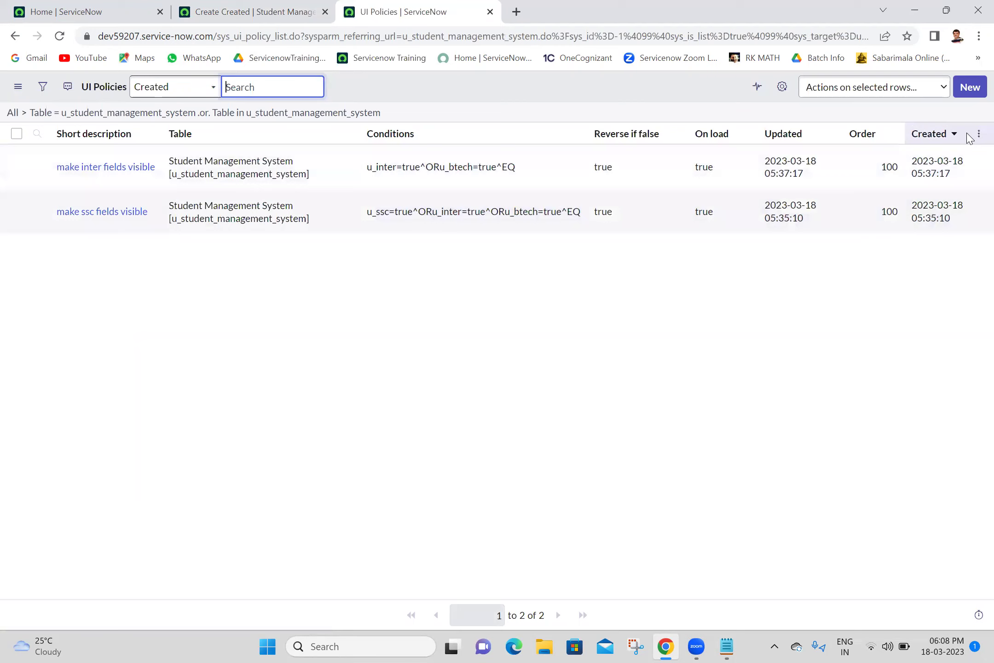
Step: Start a new UI policy with the short description "make Btech fields visible" and open the Notepad notes to check the BTech requirement
{"action": "left_click", "coordinate": [965, 97]}
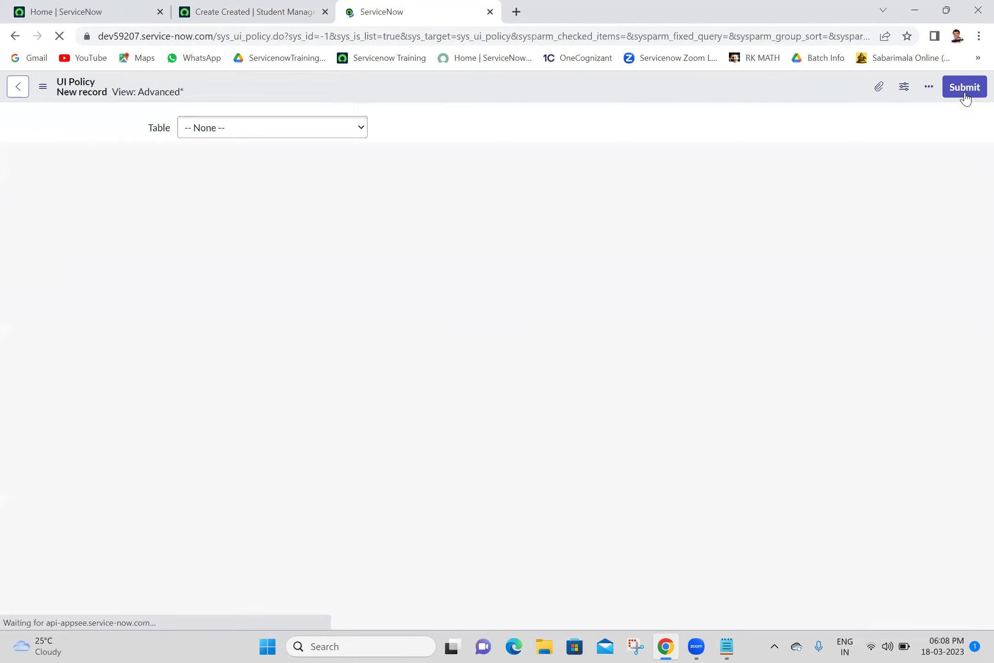
{"action": "left_click", "coordinate": [312, 182]}
{"action": "type", "text": "make"}
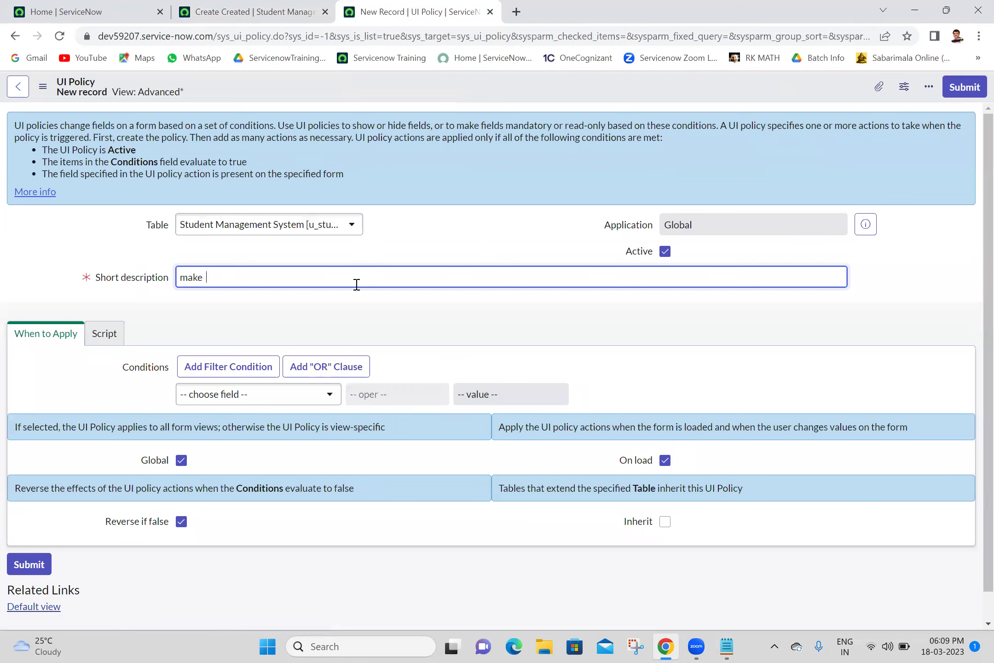
{"action": "type", "text": " Btech fields vbisible"}
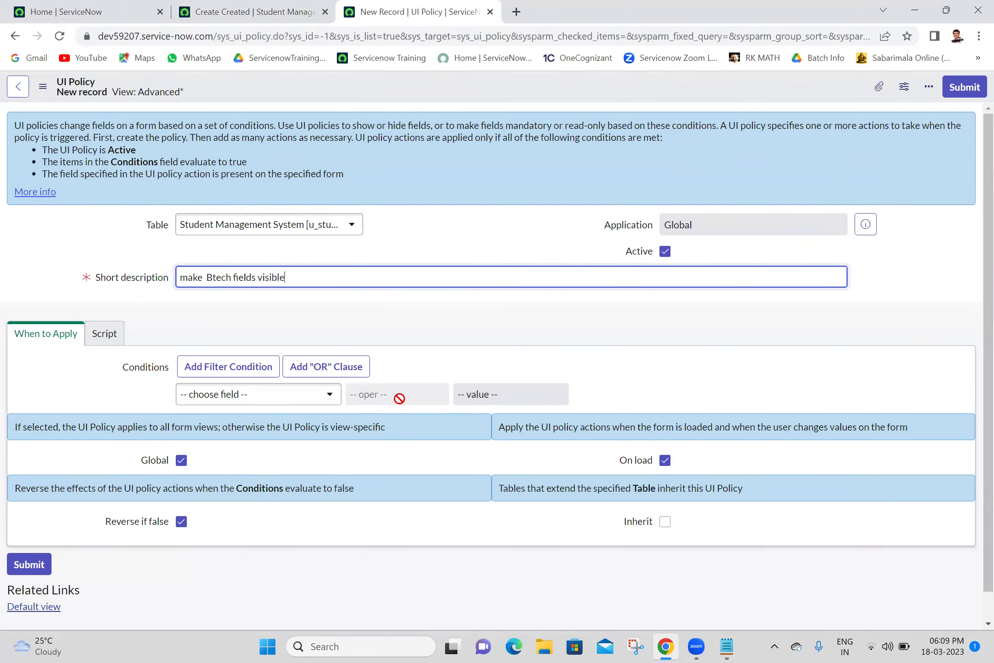
{"action": "left_click", "coordinate": [725, 646]}
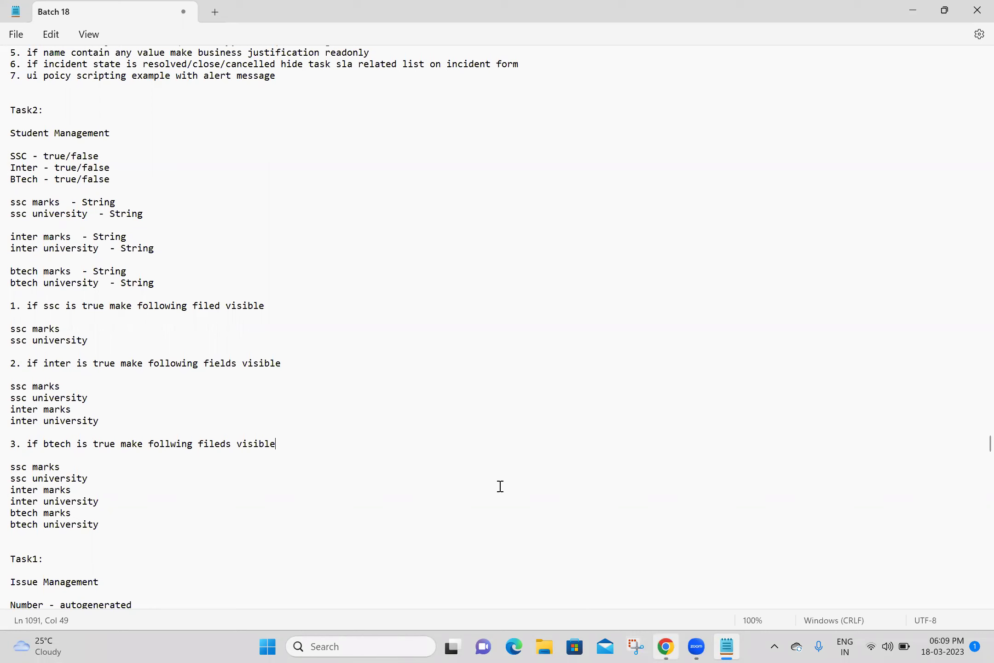
Step: Set the new UI policy's condition to BTech is true and save the record
{"action": "key", "text": "alt+Tab"}
{"action": "left_click", "coordinate": [311, 394]}
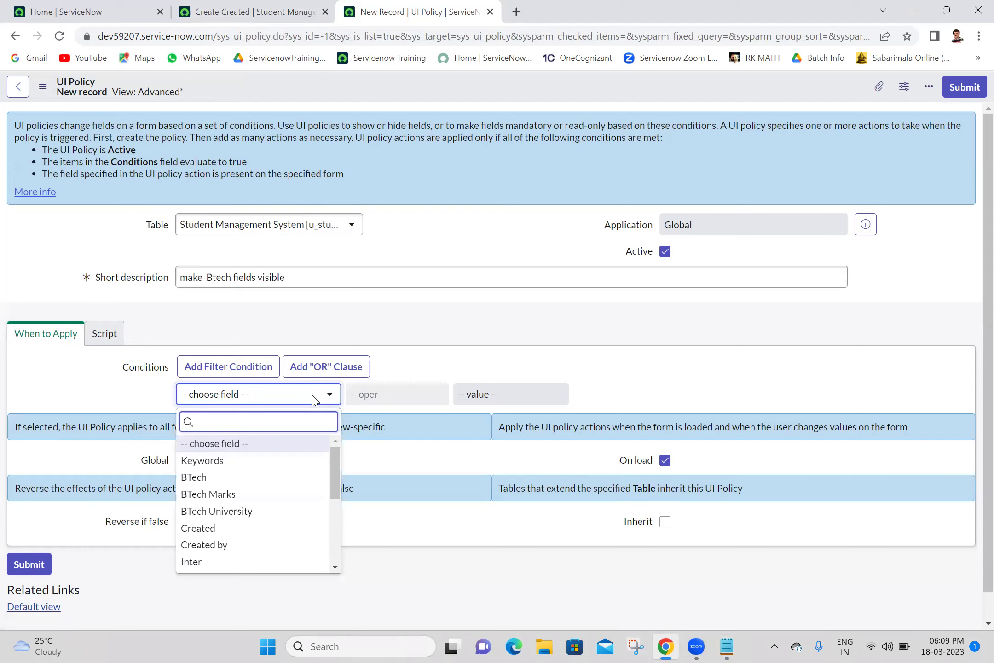
{"action": "type", "text": "btech"}
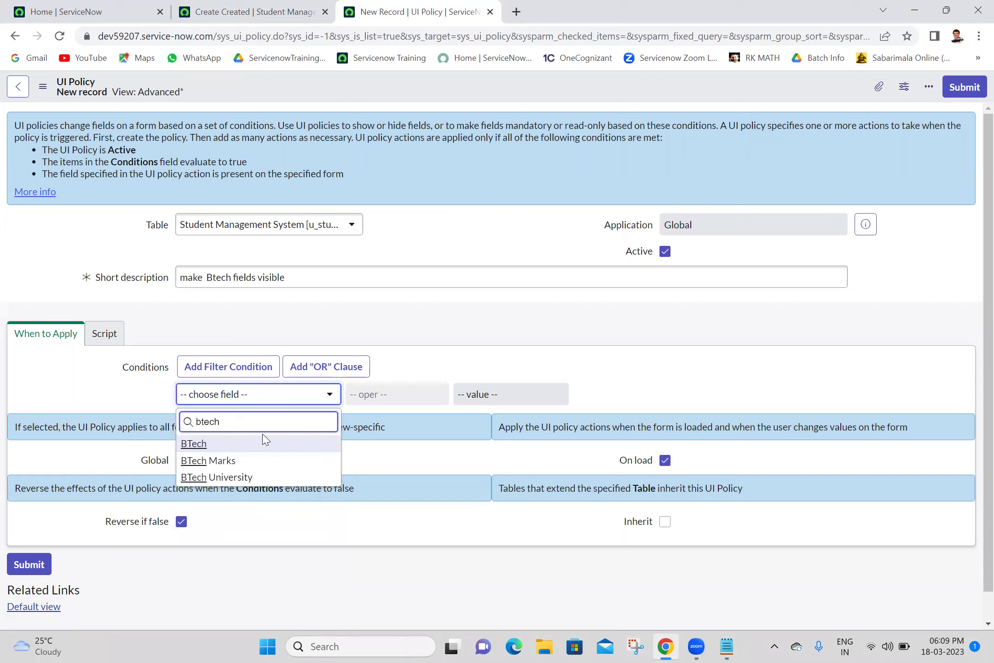
{"action": "left_click", "coordinate": [234, 445]}
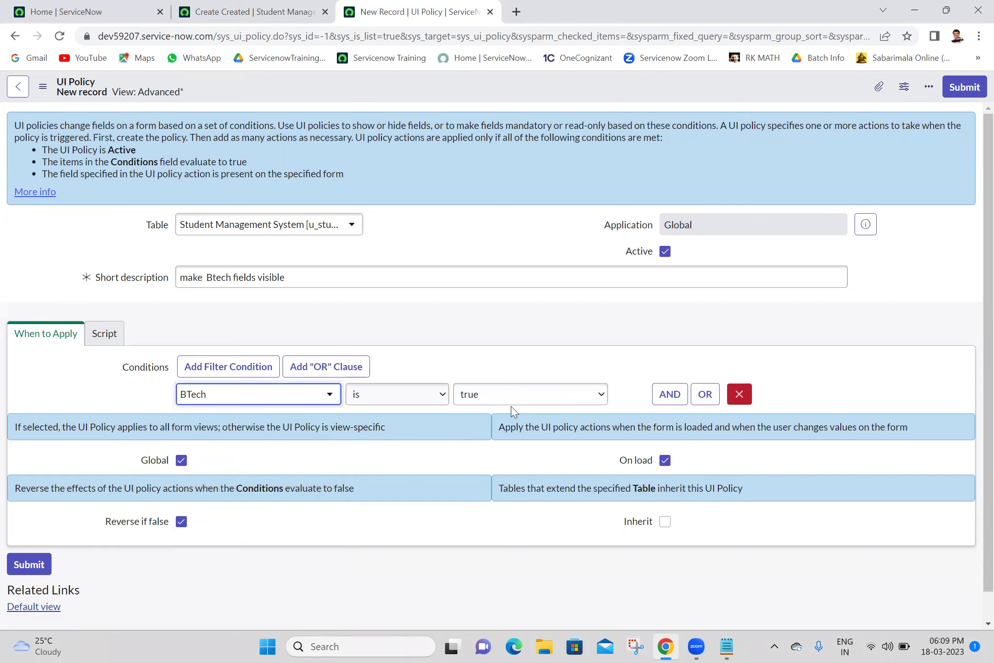
{"action": "right_click", "coordinate": [455, 93]}
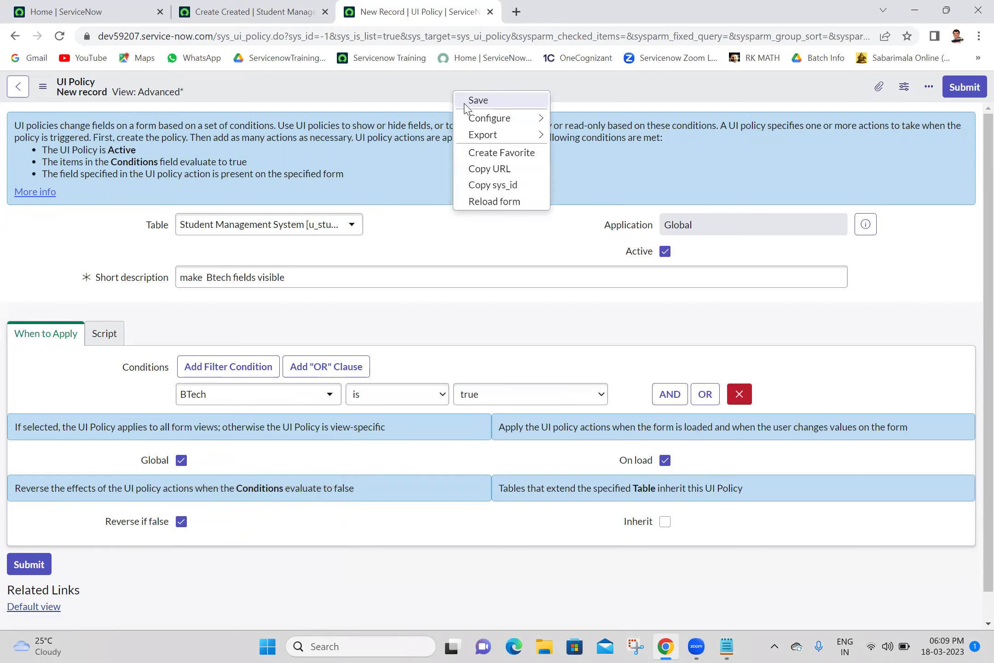
{"action": "left_click", "coordinate": [478, 100]}
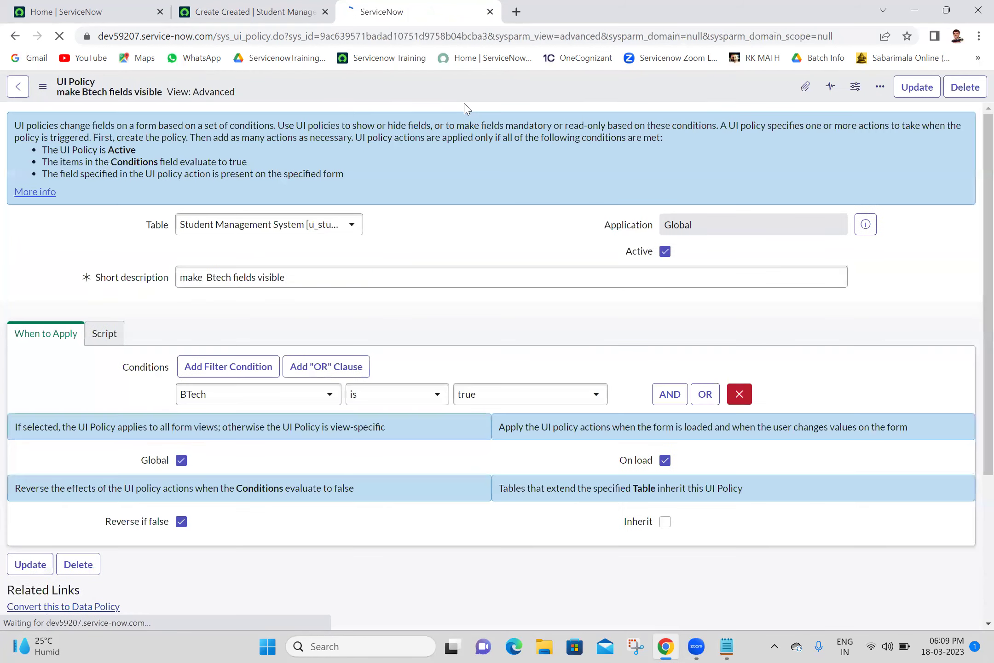
Step: Create a UI policy action for the BTech Marks field with Visible set to True and submit it
{"action": "scroll", "coordinate": [974, 514], "scroll_direction": "down", "scroll_amount": 1}
{"action": "scroll", "coordinate": [974, 514], "scroll_direction": "down", "scroll_amount": 3}
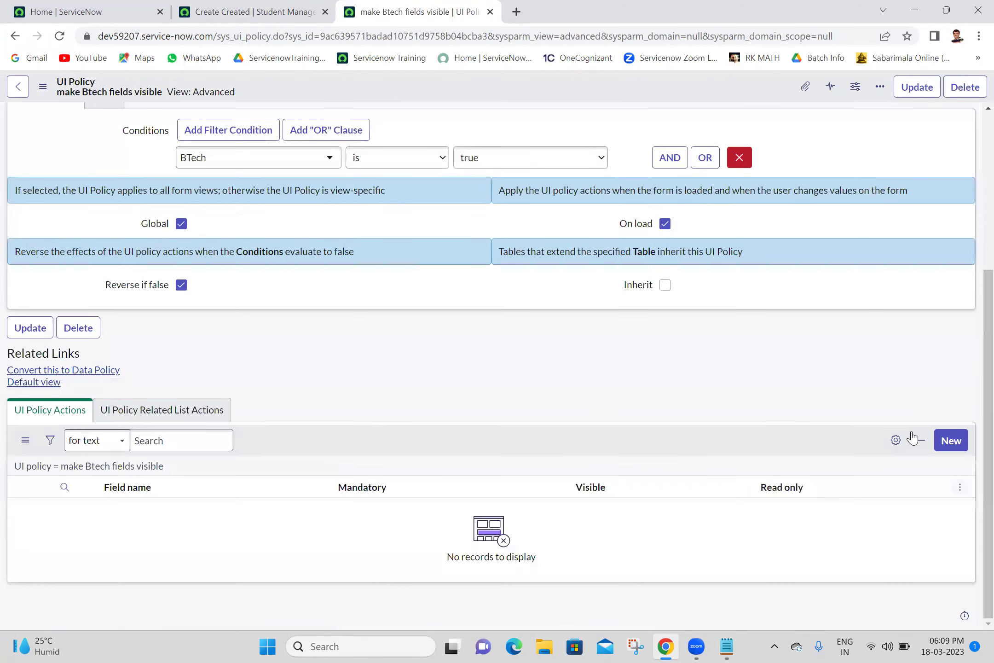
{"action": "left_click", "coordinate": [949, 439]}
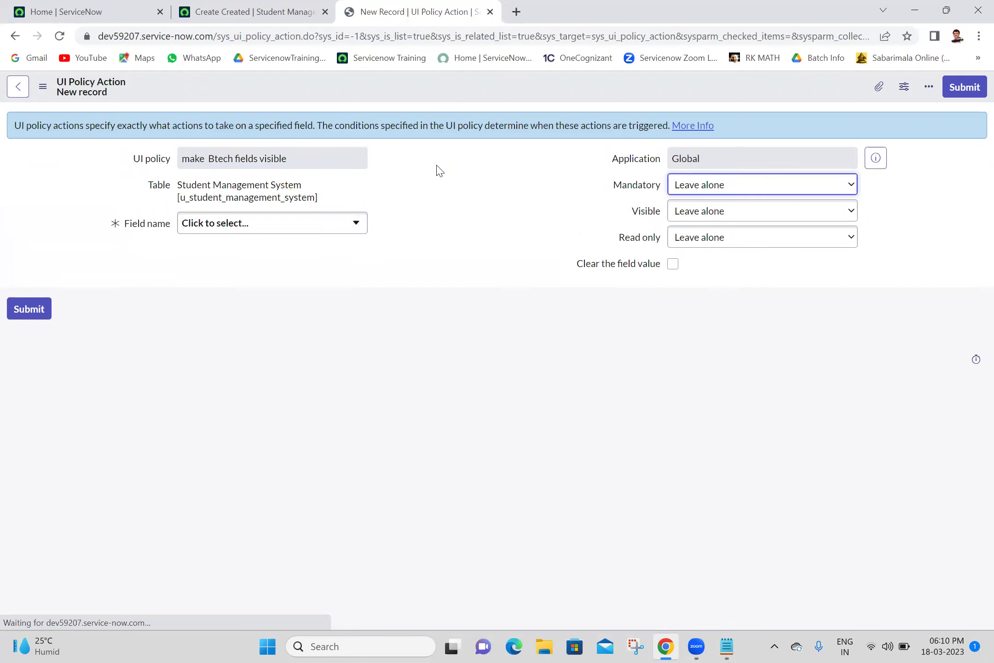
{"action": "left_click", "coordinate": [295, 231]}
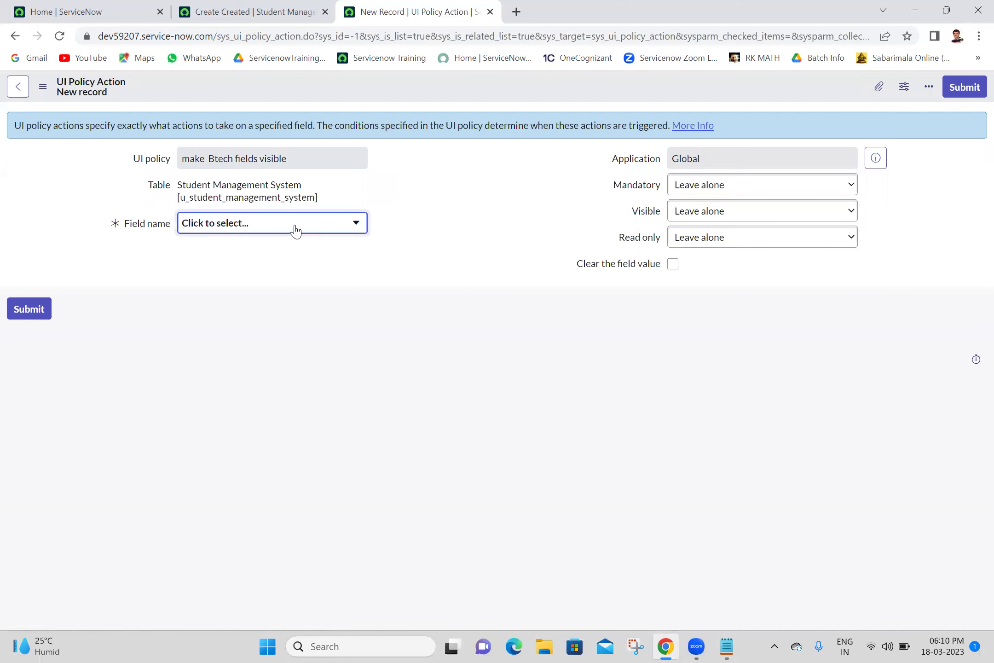
{"action": "left_click", "coordinate": [295, 229]}
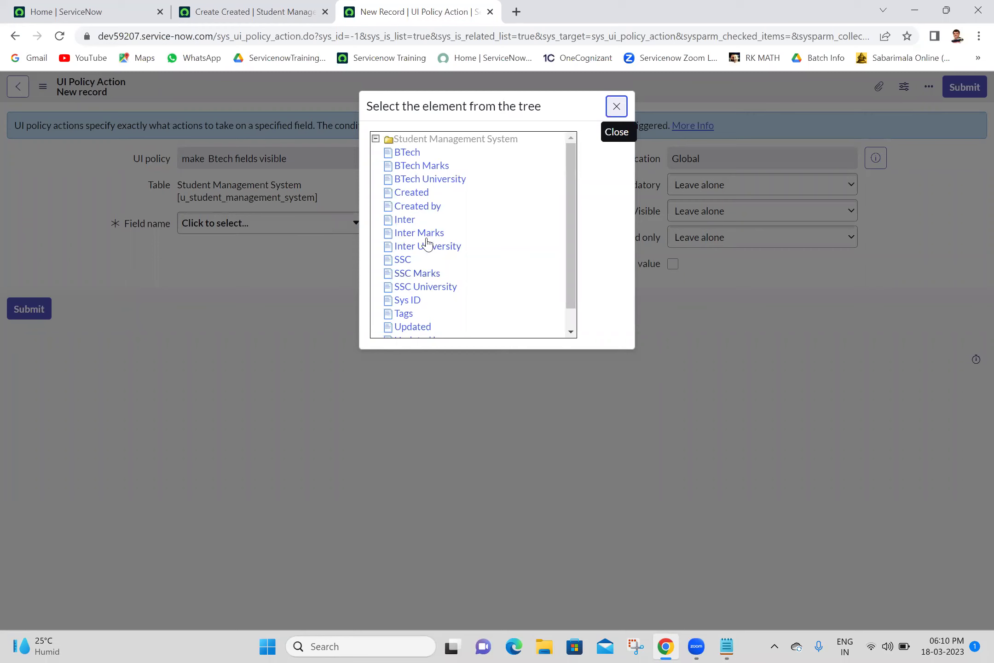
{"action": "left_click", "coordinate": [419, 165]}
{"action": "left_click", "coordinate": [698, 214]}
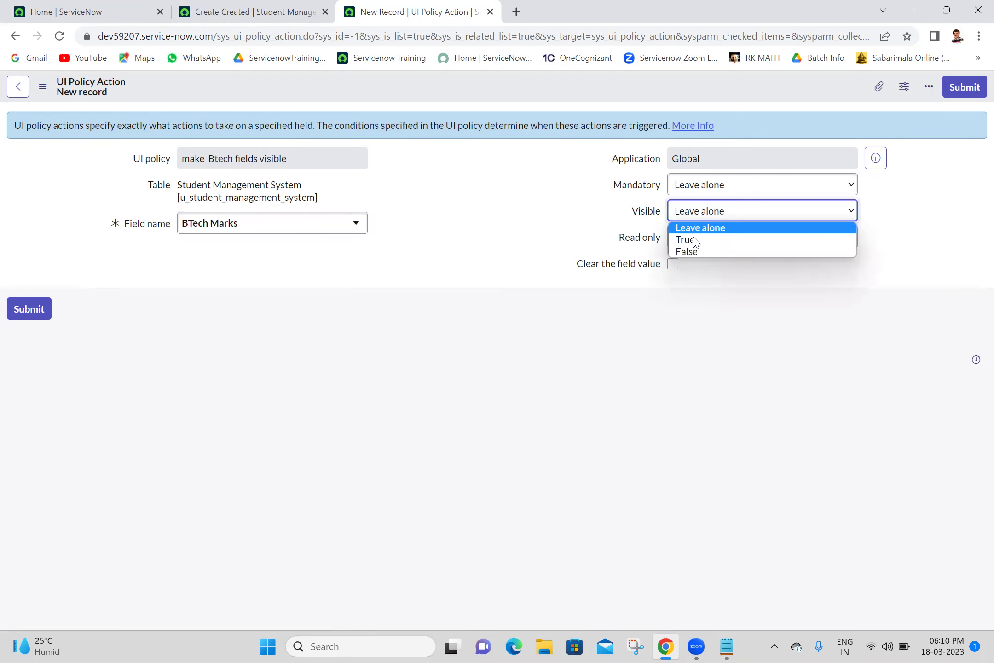
{"action": "left_click", "coordinate": [692, 238]}
{"action": "left_click", "coordinate": [959, 98]}
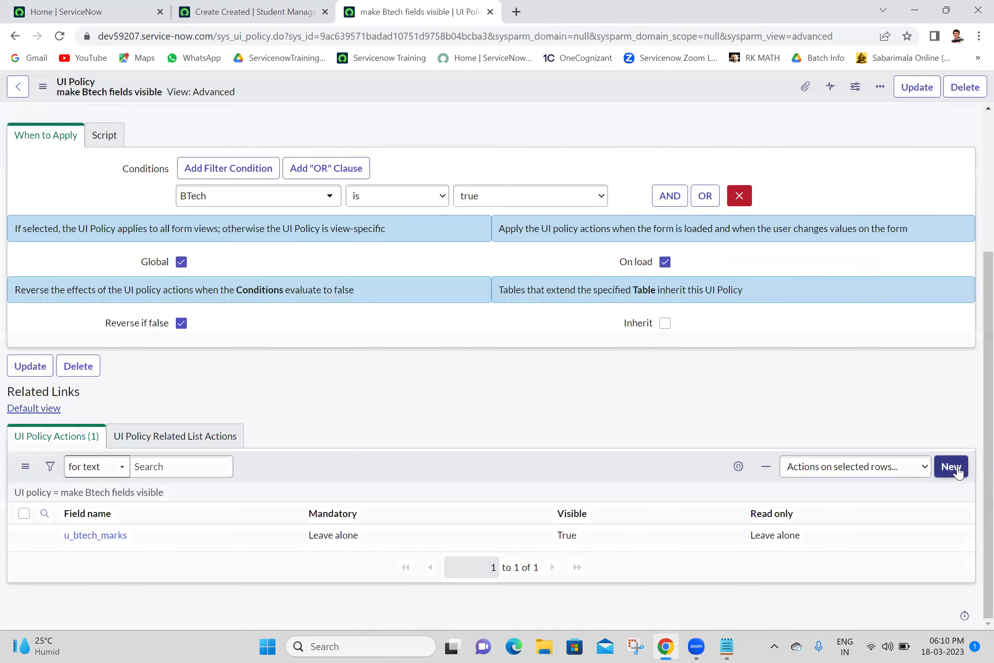
Step: Create a UI policy action for the BTech University field with Visible set to True and submit it
{"action": "left_click", "coordinate": [957, 472]}
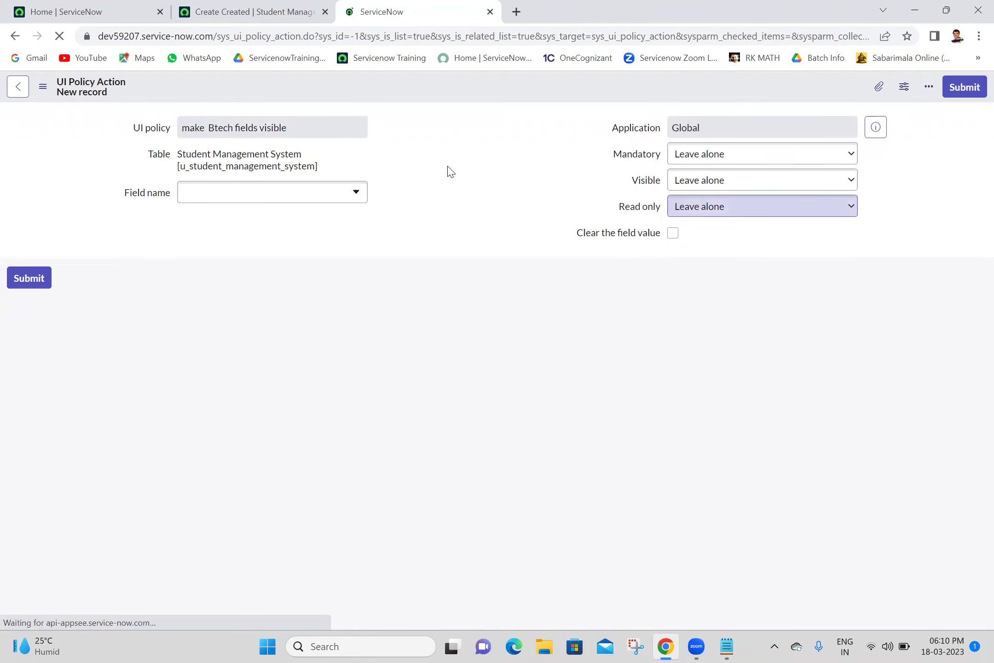
{"action": "left_click", "coordinate": [299, 227]}
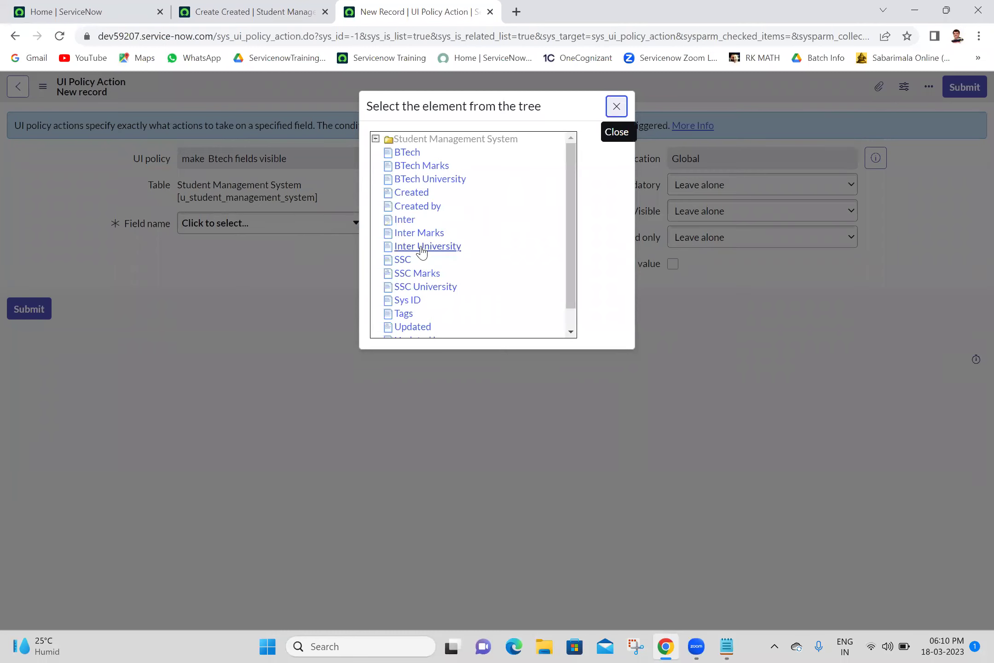
{"action": "left_click", "coordinate": [422, 182]}
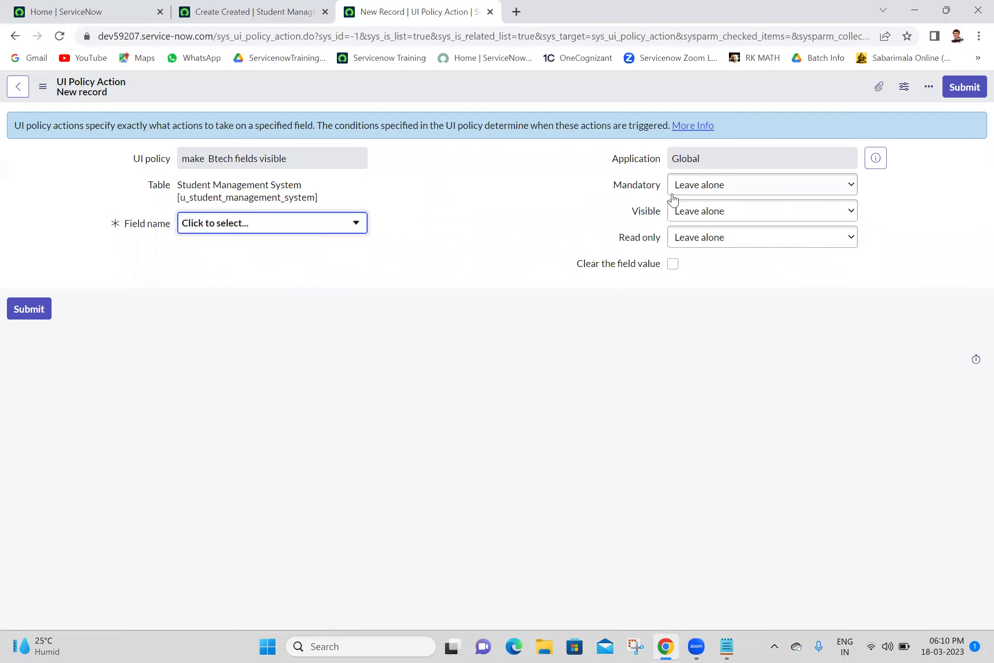
{"action": "left_click", "coordinate": [674, 210]}
{"action": "left_click", "coordinate": [704, 240]}
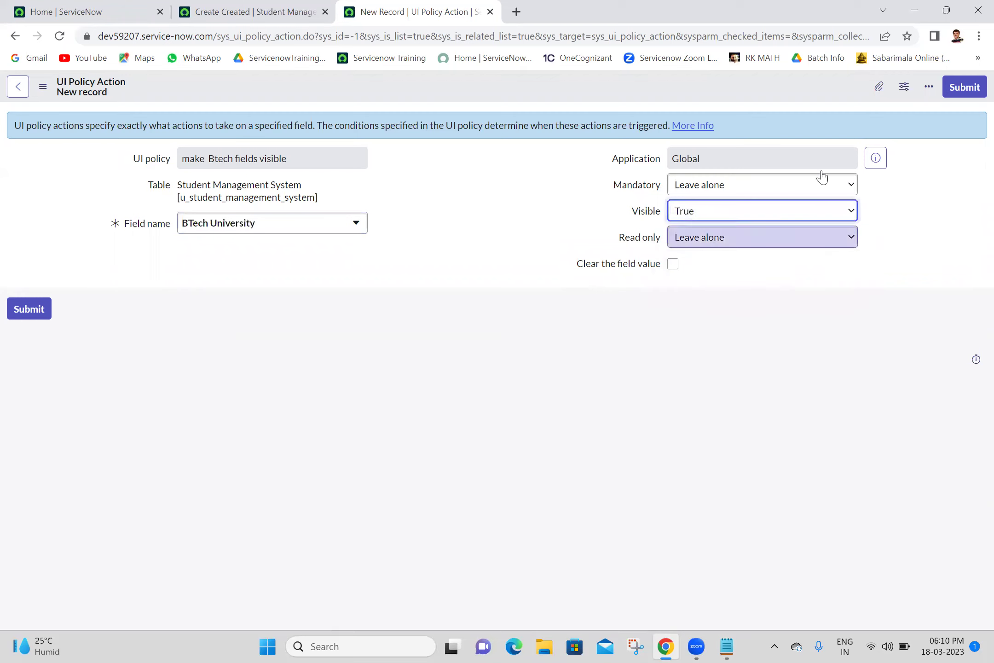
{"action": "left_click", "coordinate": [963, 90]}
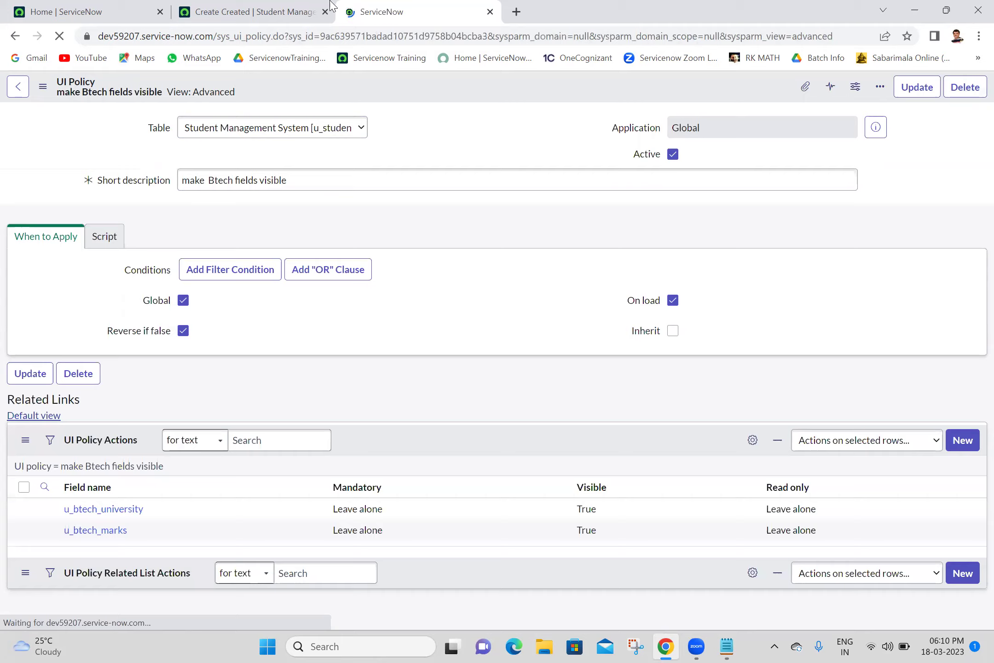
Step: Close the BTech policy's browser tab, reload the student new record form and tick SSC, Inter and BTech in turn to test the policies
{"action": "left_click", "coordinate": [313, 6]}
{"action": "left_click", "coordinate": [428, 6]}
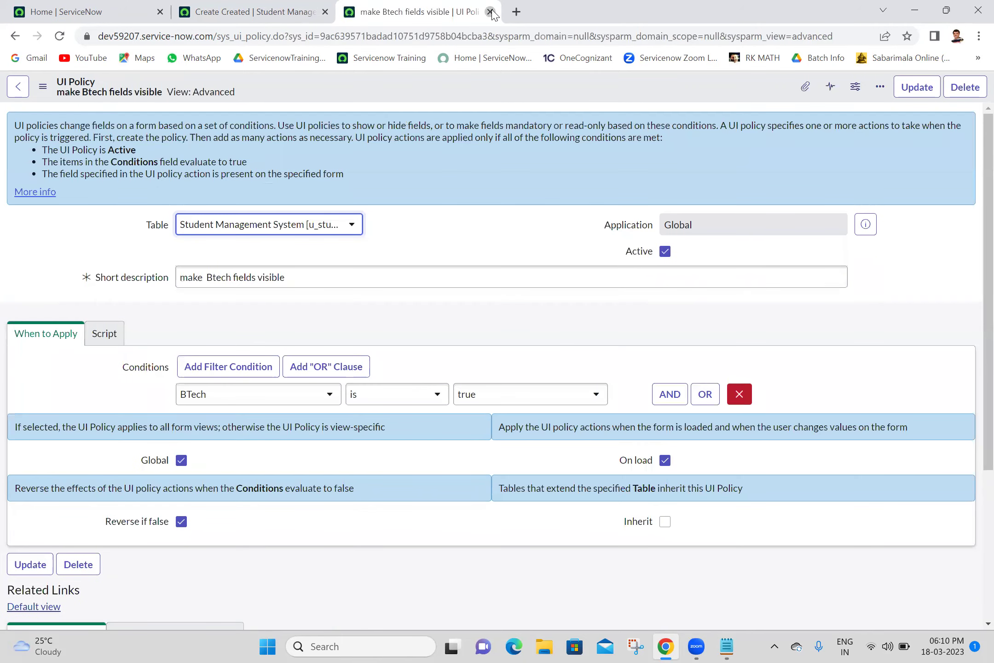
{"action": "left_click", "coordinate": [490, 12]}
{"action": "left_click", "coordinate": [68, 35]}
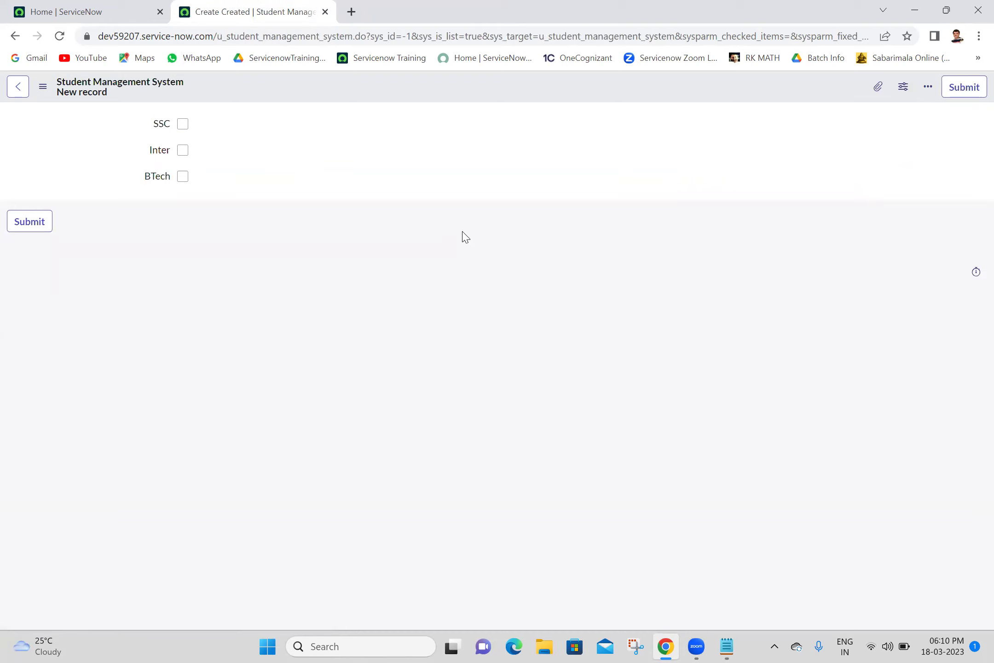
{"action": "left_click", "coordinate": [184, 124]}
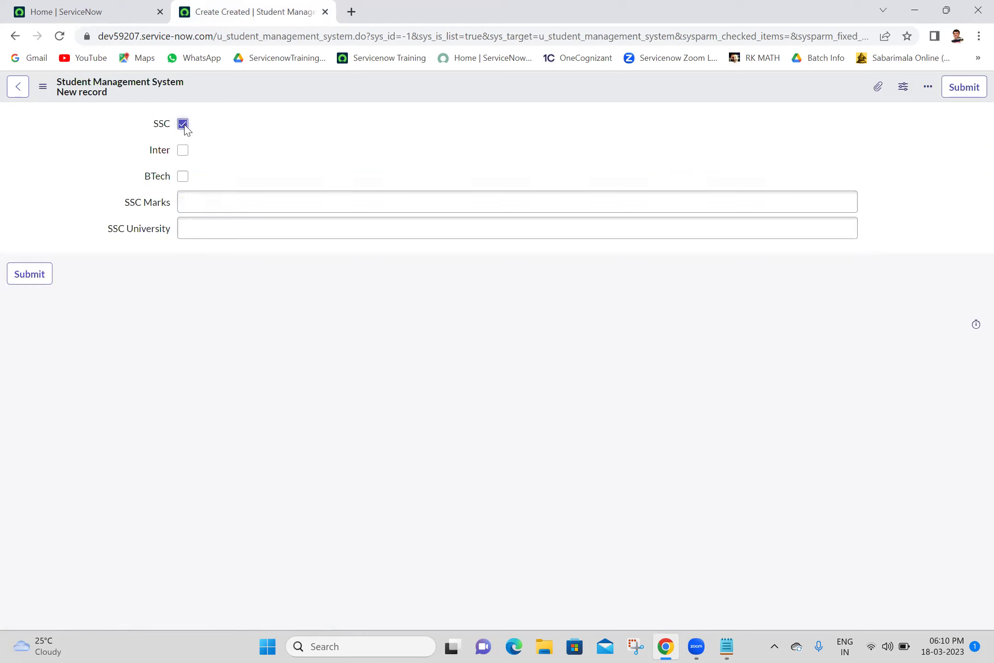
{"action": "left_click", "coordinate": [183, 151]}
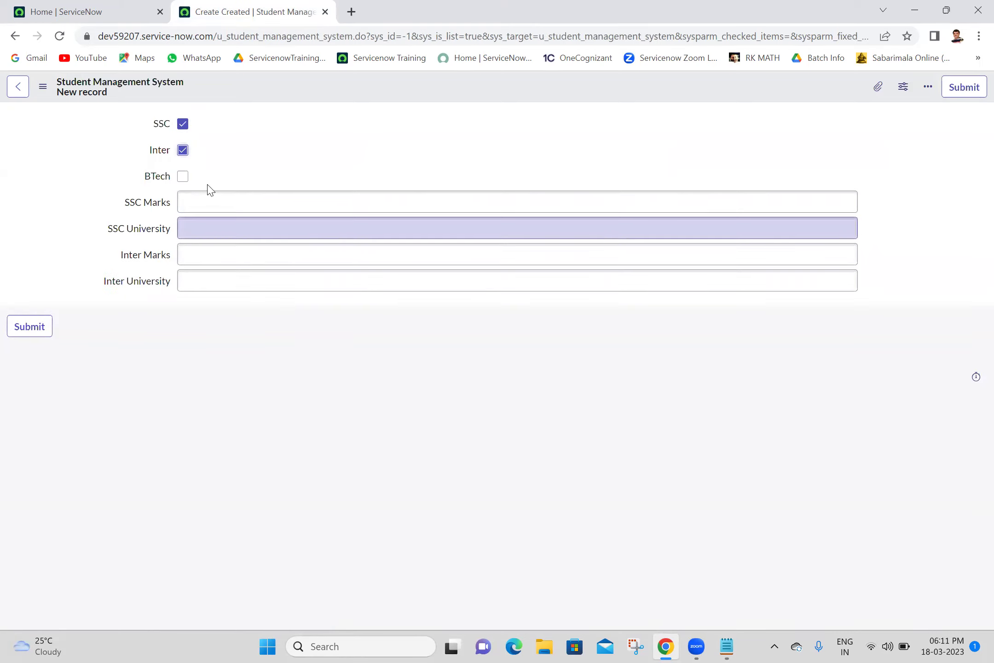
{"action": "left_click", "coordinate": [184, 177]}
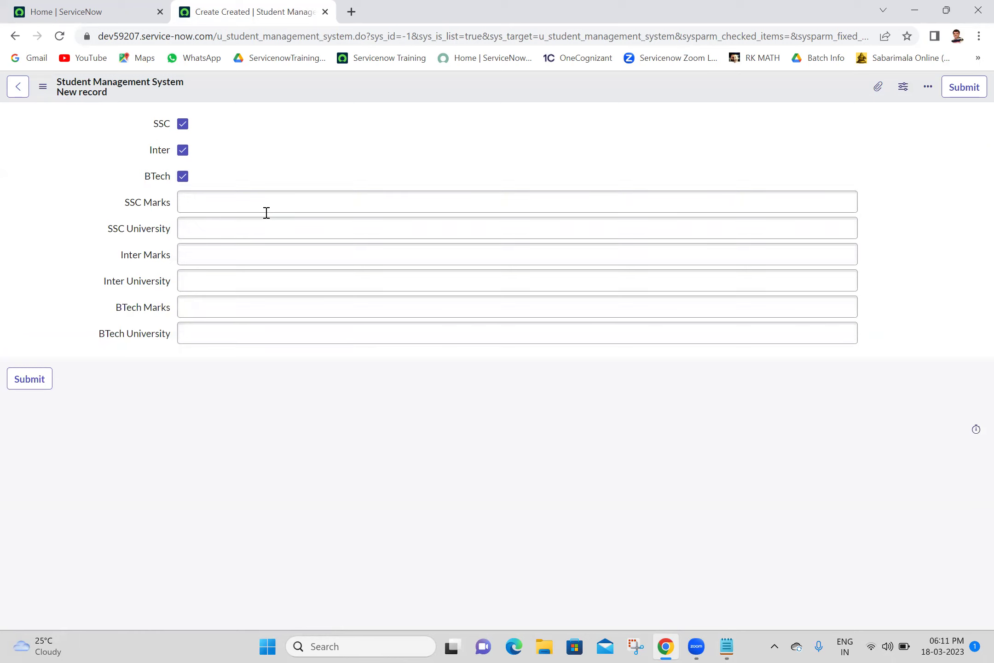
Step: Test the field visibility with other SSC, Inter and BTech checkbox combinations, finishing with only Inter ticked
{"action": "left_click", "coordinate": [182, 153]}
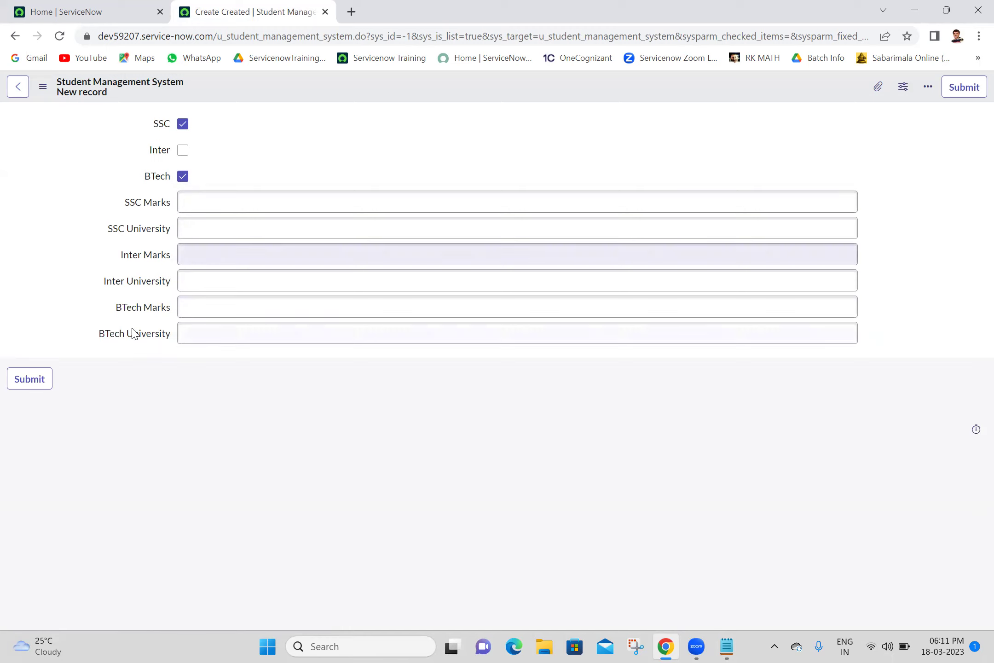
{"action": "left_click", "coordinate": [183, 174]}
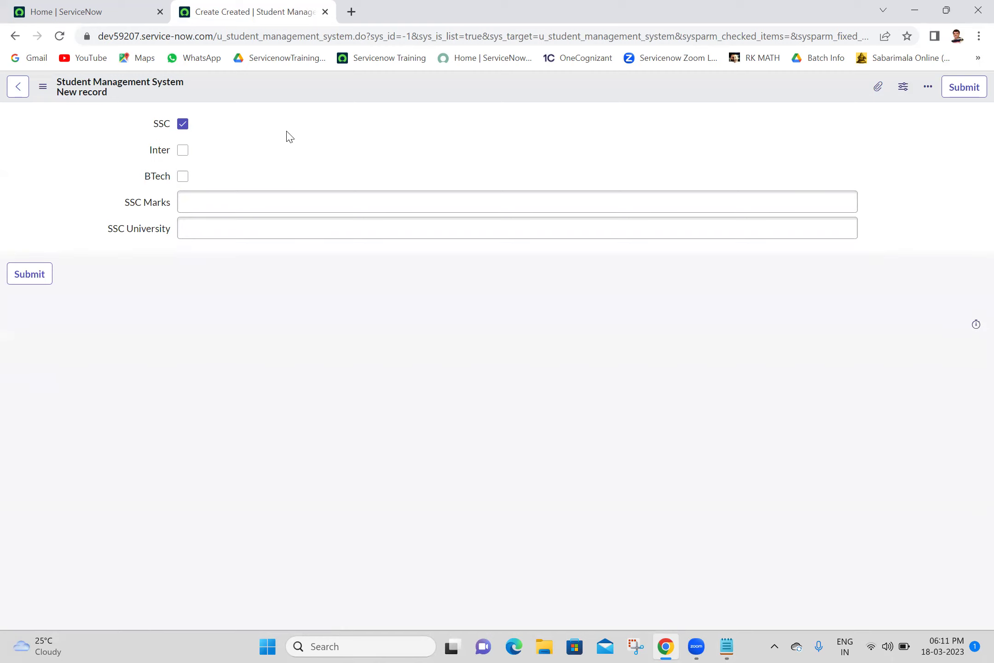
{"action": "left_click", "coordinate": [182, 125]}
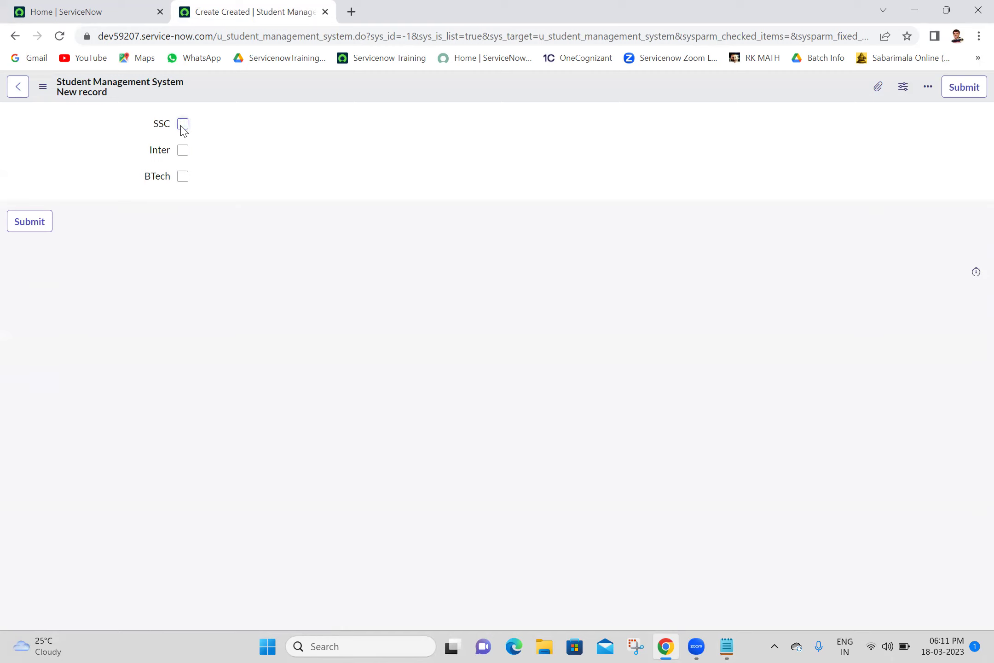
{"action": "left_click", "coordinate": [183, 150]}
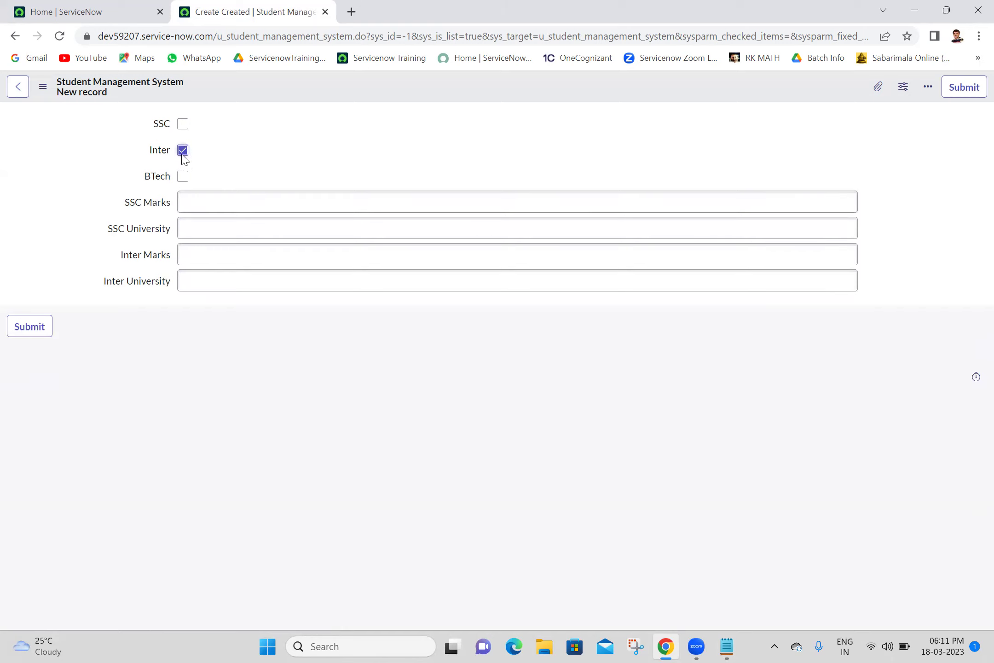
{"action": "left_click", "coordinate": [182, 151]}
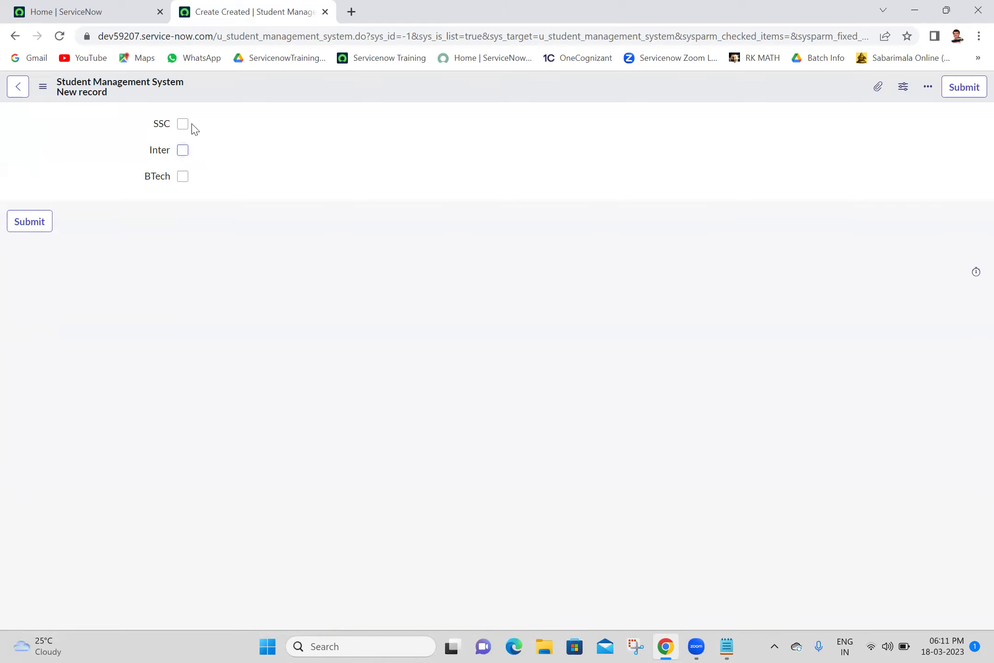
{"action": "left_click", "coordinate": [188, 173]}
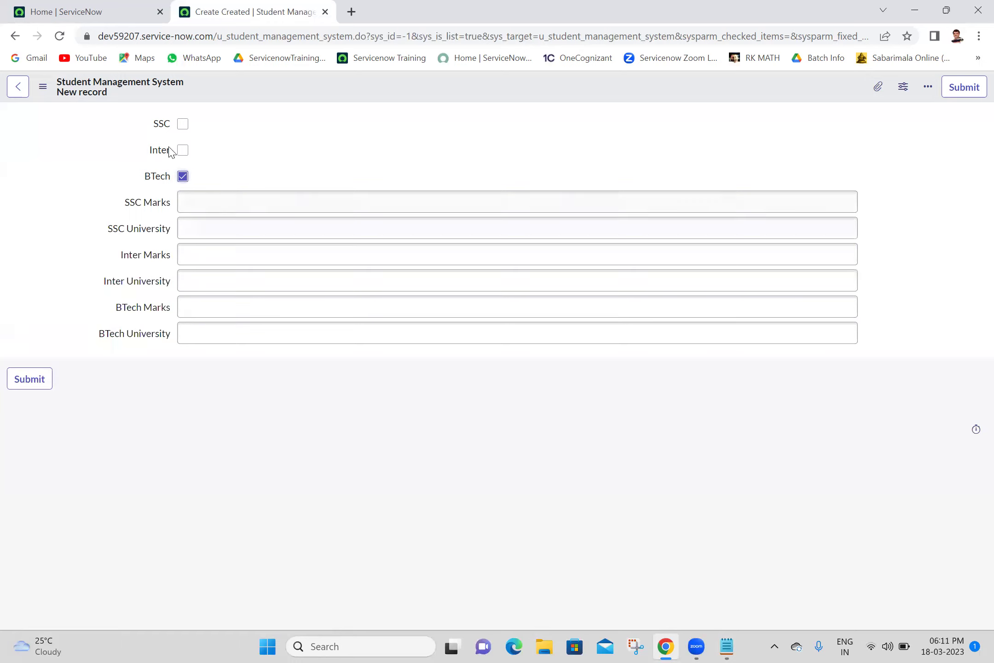
{"action": "left_click", "coordinate": [182, 125]}
{"action": "left_click", "coordinate": [182, 124]}
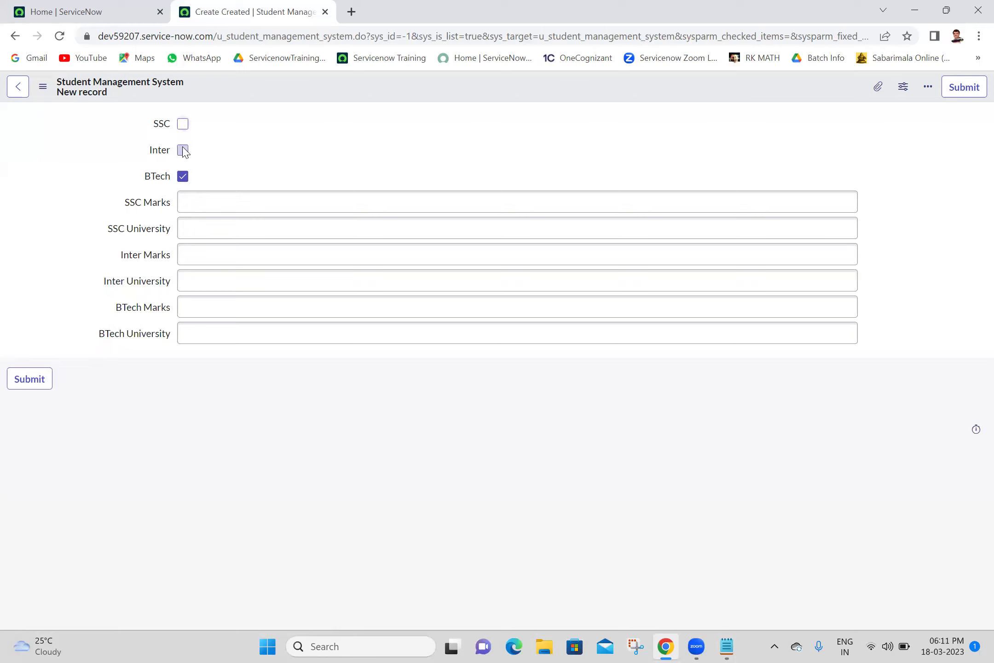
{"action": "left_click", "coordinate": [182, 151]}
{"action": "left_click", "coordinate": [185, 179]}
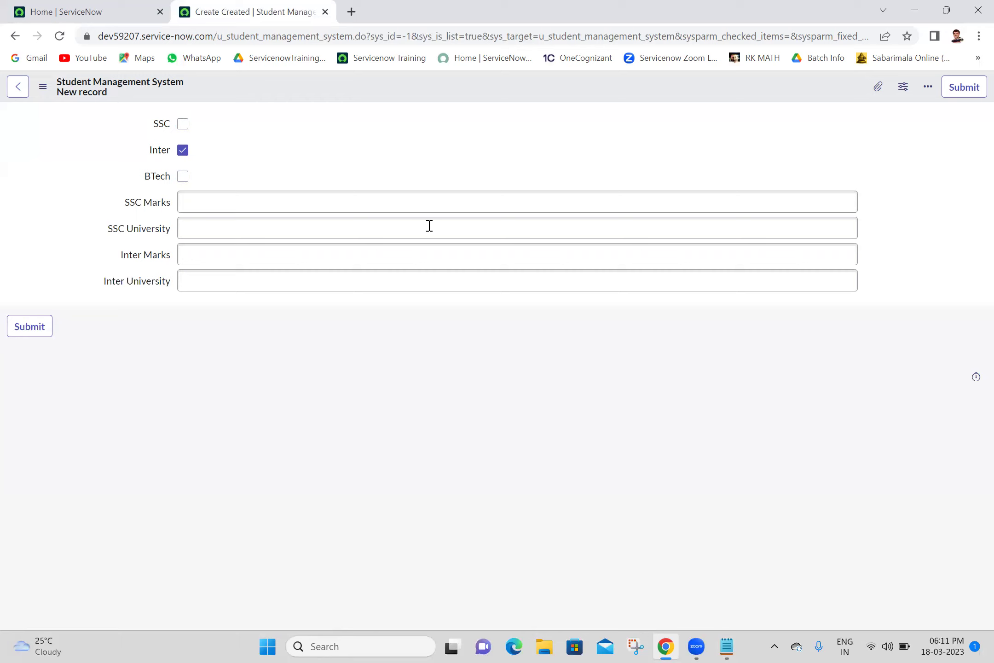
Step: Duplicate the student form's browser tab and open the table's UI policies list in the copy to review the policy conditions
{"action": "right_click", "coordinate": [239, 9]}
{"action": "left_click", "coordinate": [267, 105]}
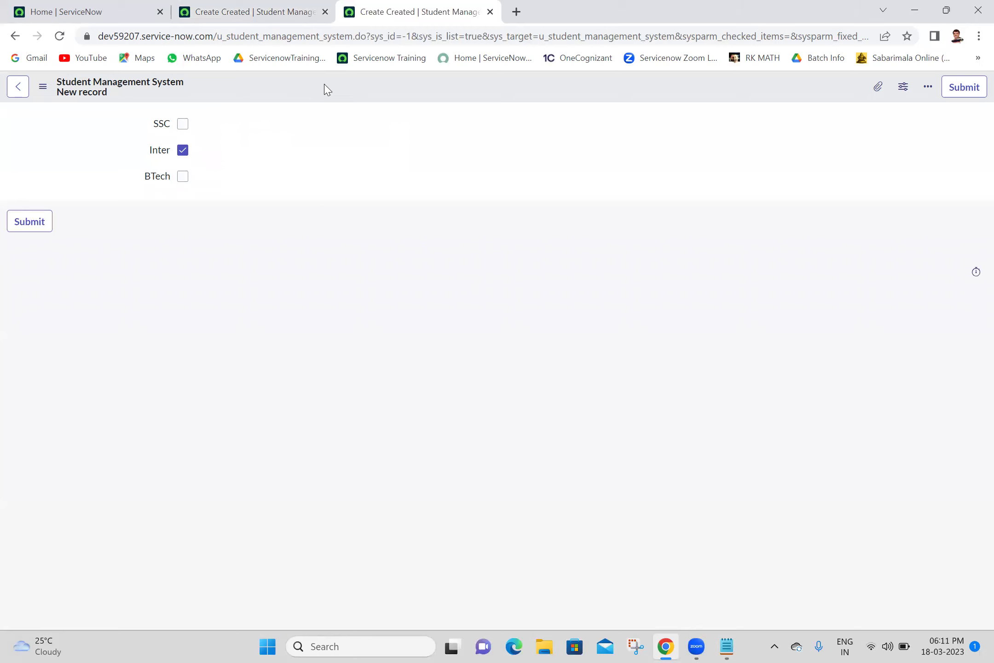
{"action": "right_click", "coordinate": [325, 88]}
{"action": "mouse_move", "coordinate": [350, 113]}
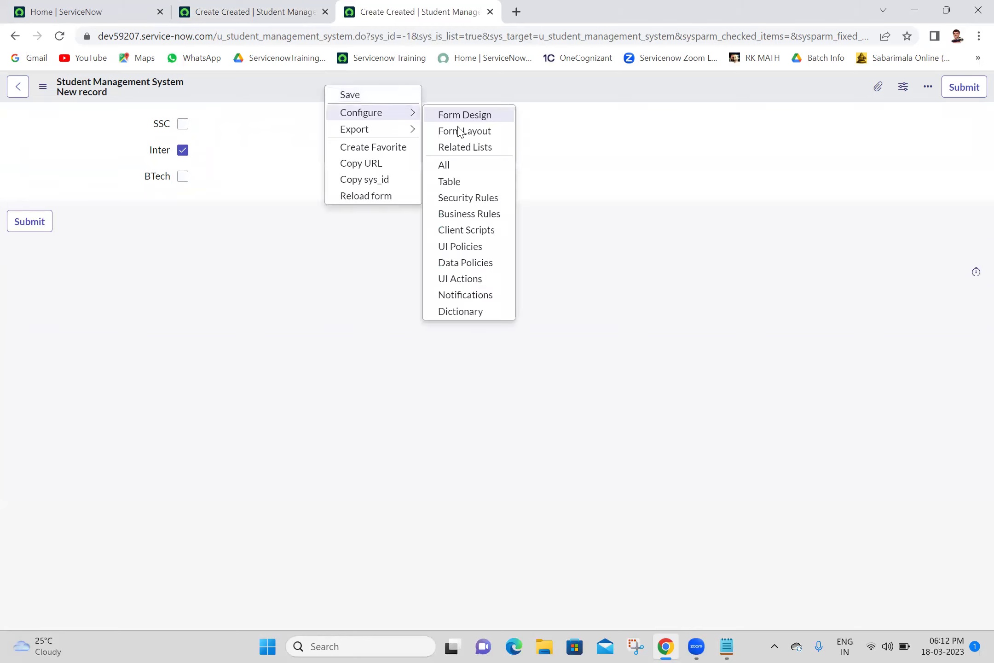
{"action": "left_click", "coordinate": [459, 247]}
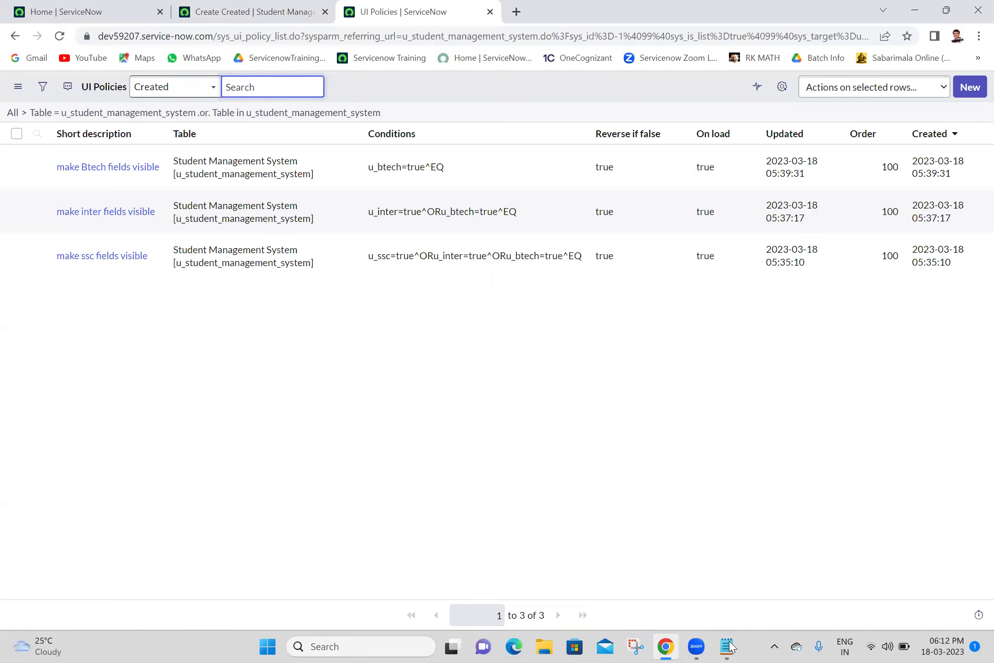
Step: Switch to the Notepad notes and copy the entire Task2 Student Management section
{"action": "key", "text": "alt+Tab"}
{"action": "left_click_drag", "start_coordinate": [10, 109], "coordinate": [216, 525]}
{"action": "key", "text": "ctrl+c"}
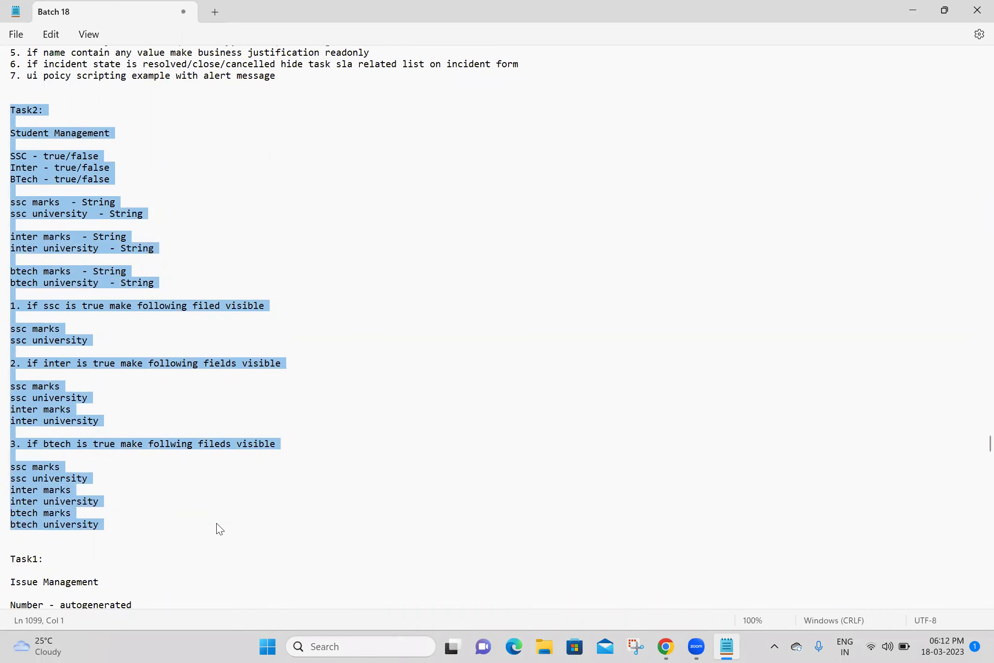
Step: At the end of the notes, add the heading "18-03-2023:" with a dashed line below it and paste the copied Task2 section
{"action": "left_click", "coordinate": [217, 524]}
{"action": "key", "text": "Down"}
{"action": "key", "text": "Down"}
{"action": "key", "text": "Down"}
{"action": "key", "text": "Down"}
{"action": "key", "text": "Down"}
{"action": "key", "text": "Down"}
{"action": "key", "text": "Down"}
{"action": "key", "text": "Down"}
{"action": "key", "text": "Down"}
{"action": "key", "text": "Down"}
{"action": "key", "text": "Down"}
{"action": "key", "text": "Down"}
{"action": "key", "text": "Down"}
{"action": "key", "text": "Down"}
{"action": "key", "text": "Down"}
{"action": "key", "text": "Down"}
{"action": "key", "text": "Down"}
{"action": "key", "text": "Down"}
{"action": "key", "text": "Down"}
{"action": "key", "text": "Down"}
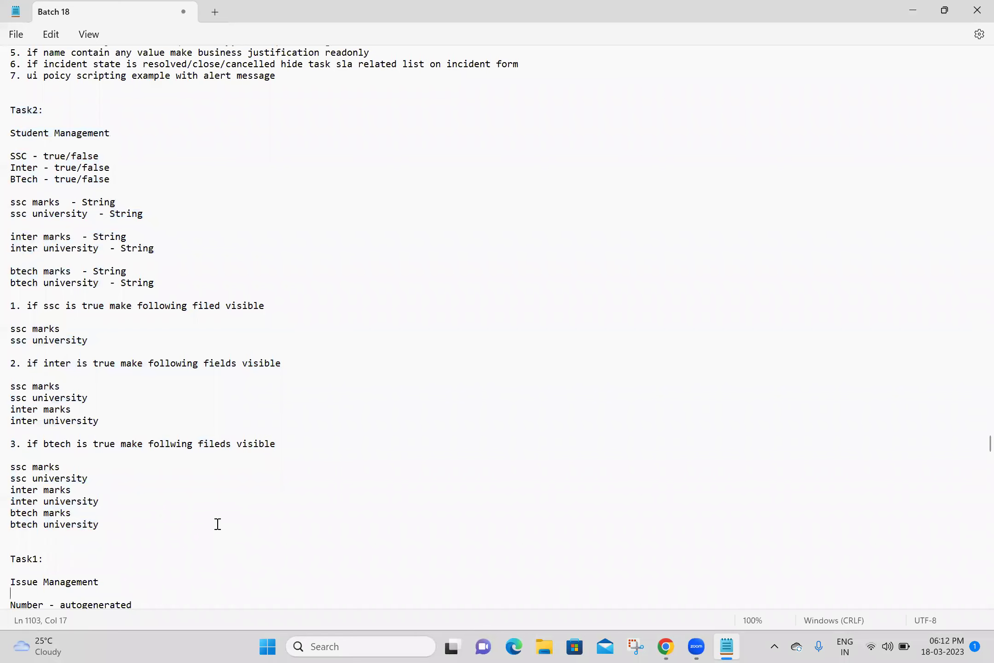
{"action": "key", "text": "Down"}
{"action": "key", "text": "Down"}
{"action": "key", "text": "Down"}
{"action": "key", "text": "Down"}
{"action": "key", "text": "Down"}
{"action": "key", "text": "Down"}
{"action": "key", "text": "Down"}
{"action": "key", "text": "Down"}
{"action": "key", "text": "Down"}
{"action": "key", "text": "Down"}
{"action": "key", "text": "Down"}
{"action": "key", "text": "Down"}
{"action": "key", "text": "Down"}
{"action": "key", "text": "Down"}
{"action": "key", "text": "Down"}
{"action": "key", "text": "Down"}
{"action": "key", "text": "Down"}
{"action": "key", "text": "Down"}
{"action": "key", "text": "Down"}
{"action": "key", "text": "Down"}
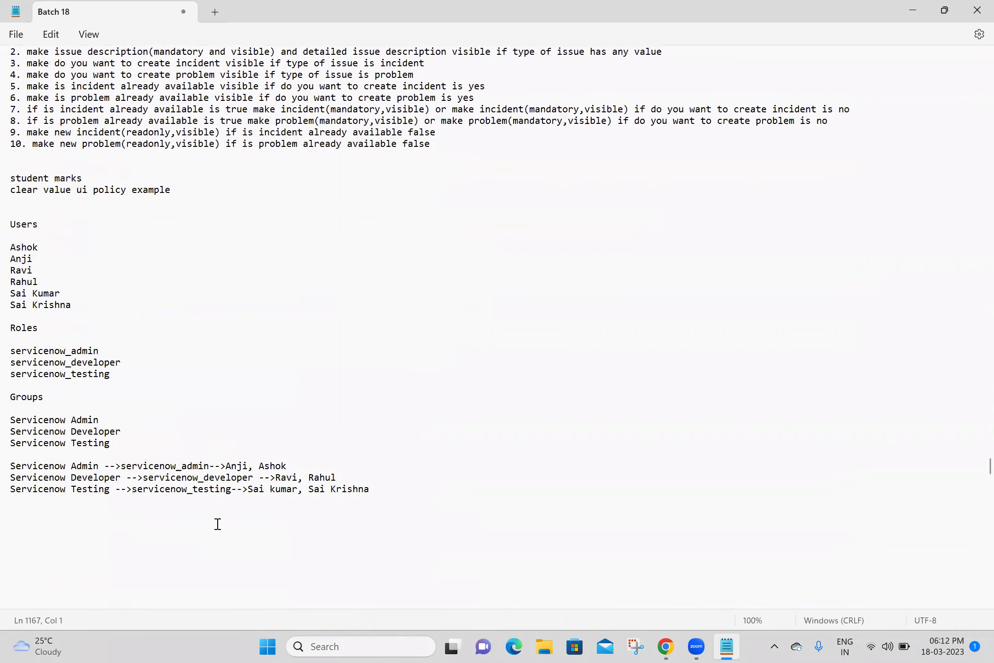
{"action": "left_click", "coordinate": [110, 362]}
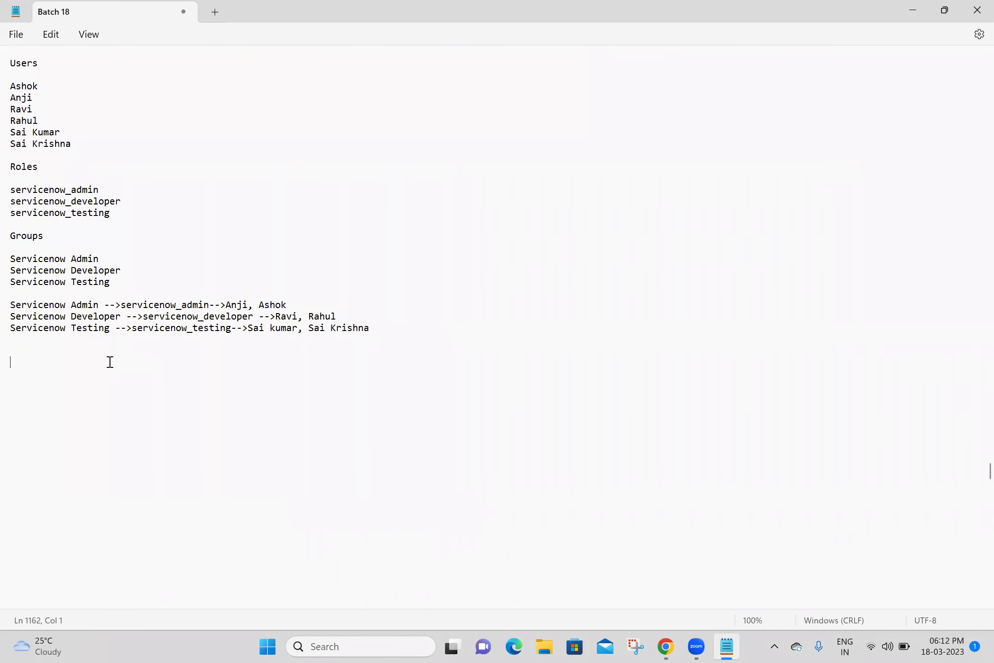
{"action": "type", "text": "18-03-2023:"}
{"action": "key", "text": "Return"}
{"action": "type", "text": "-----------"}
{"action": "key", "text": "ctrl+v"}
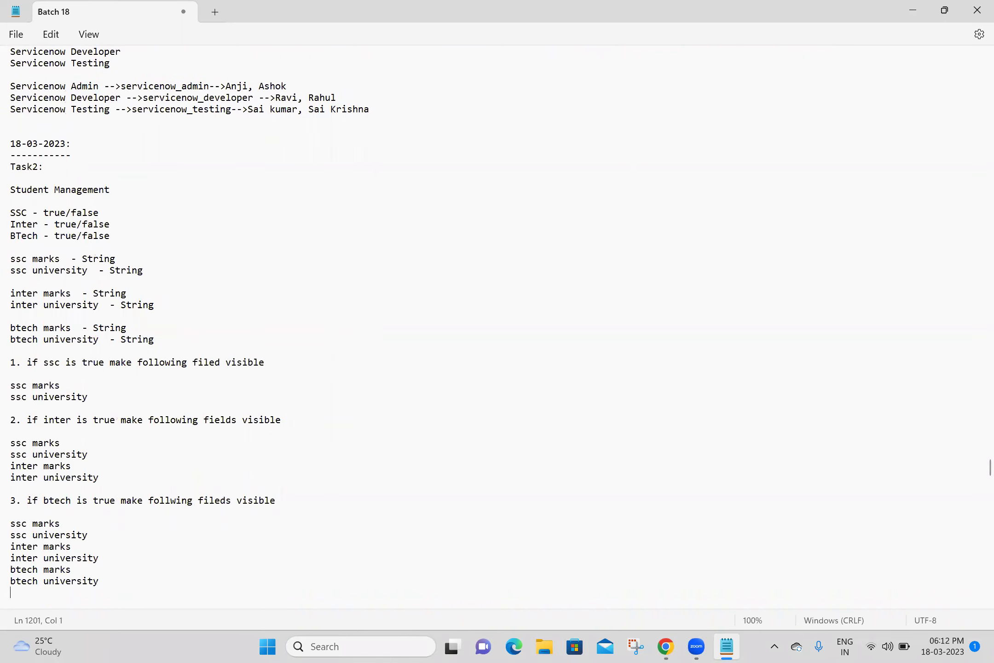
Step: Below the pasted section, add the rule "1. make ssc fields visible if ssc is true or inter is true or btech is true"
{"action": "key", "text": "Return"}
{"action": "key", "text": "Return"}
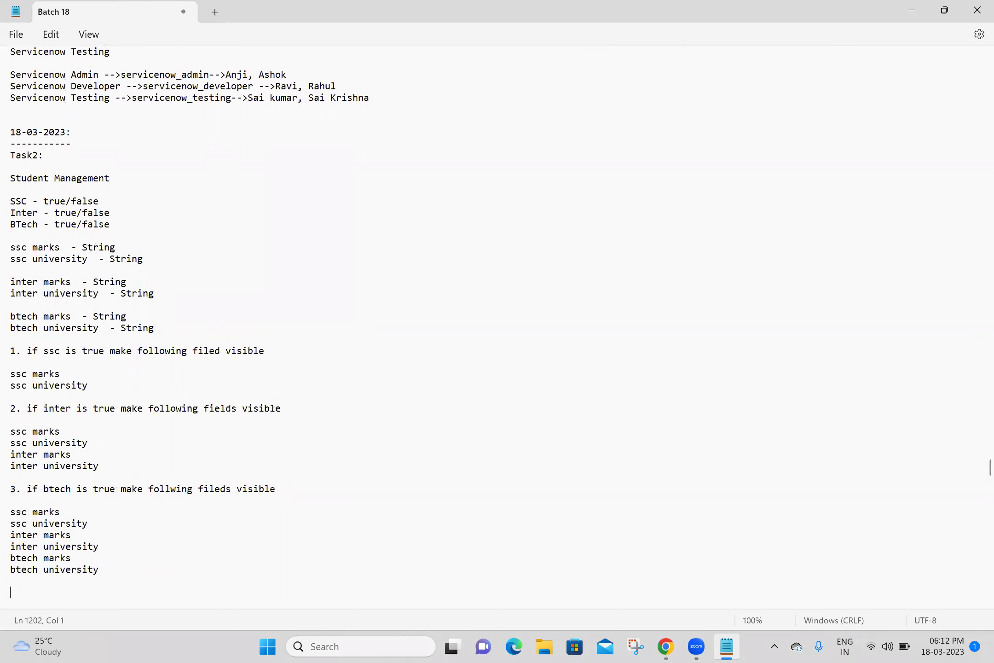
{"action": "key", "text": "Return"}
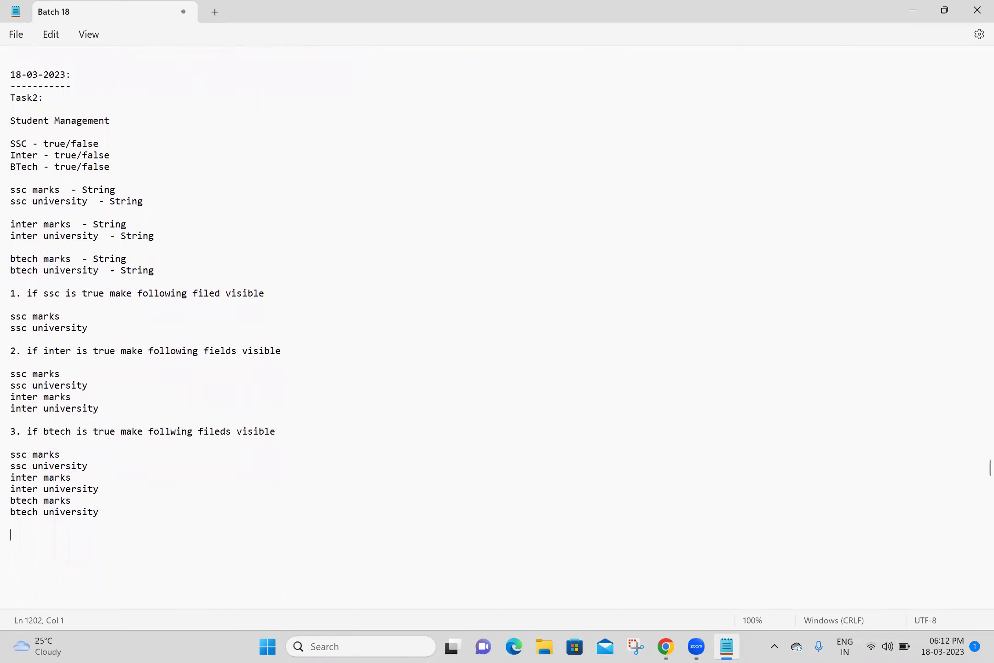
{"action": "type", "text": "1. make ssc fields visib"}
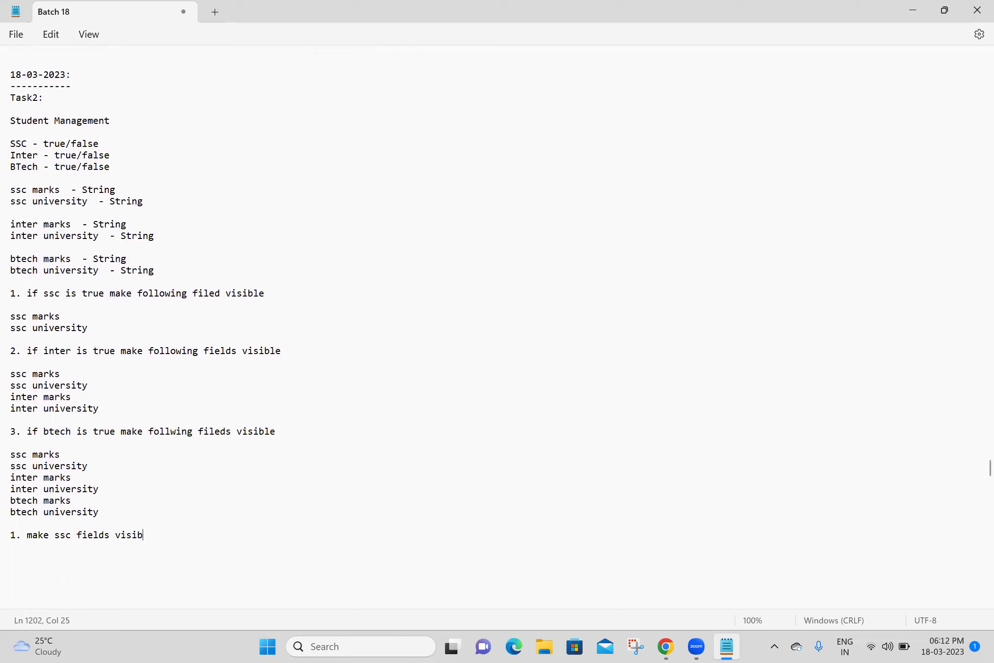
{"action": "type", "text": "le if ssc is true o"}
{"action": "type", "text": "tr"}
{"action": "key", "text": "BackSpace"}
{"action": "key", "text": "BackSpace"}
{"action": "type", "text": "er"}
{"action": "key", "text": "BackSpace"}
{"action": "key", "text": "BackSpace"}
{"action": "type", "text": "r inter is true o"}
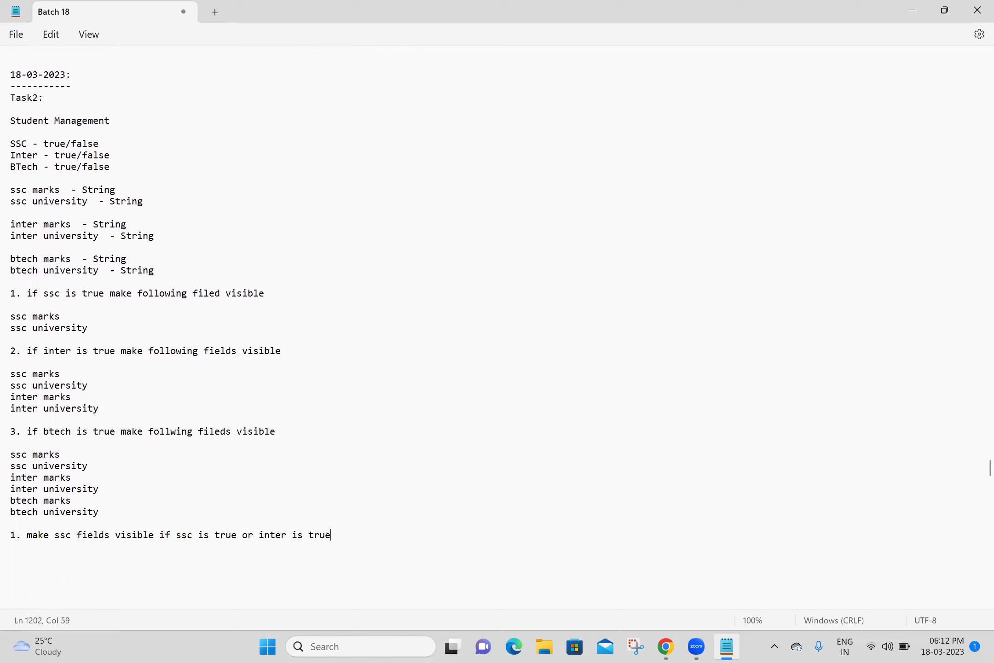
{"action": "type", "text": "tr"}
{"action": "key", "text": "BackSpace"}
{"action": "type", "text": "r btech is t"}
{"action": "type", "text": "rue"}
Step: Add the second rule "2. make inter fields visible if inter is true or btech is true" to the notes
{"action": "type", "text": "ake "}
{"action": "type", "text": "in"}
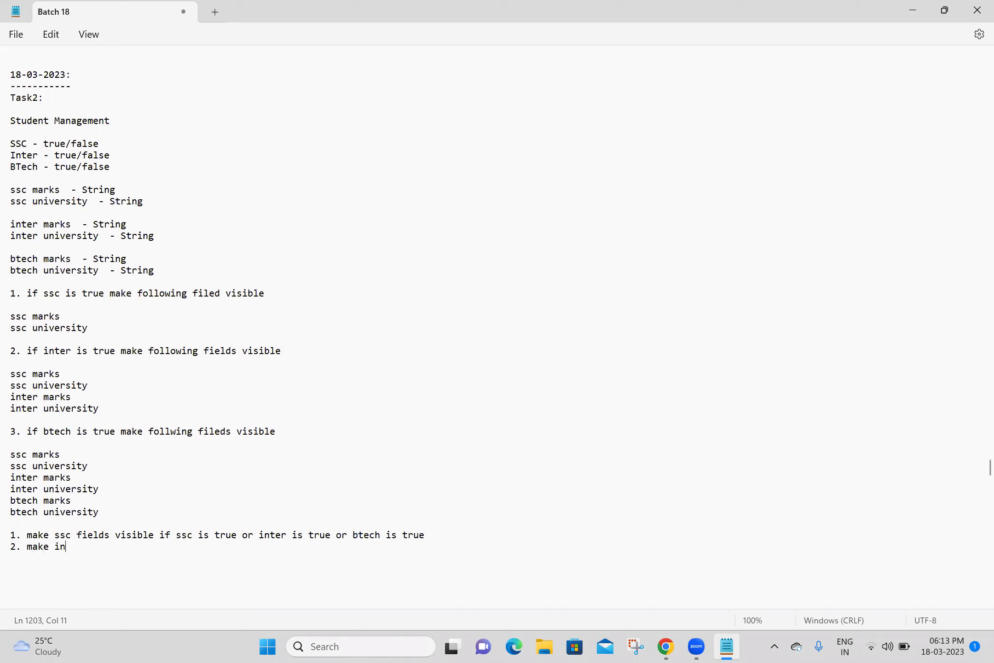
{"action": "type", "text": "ter fields visible i"}
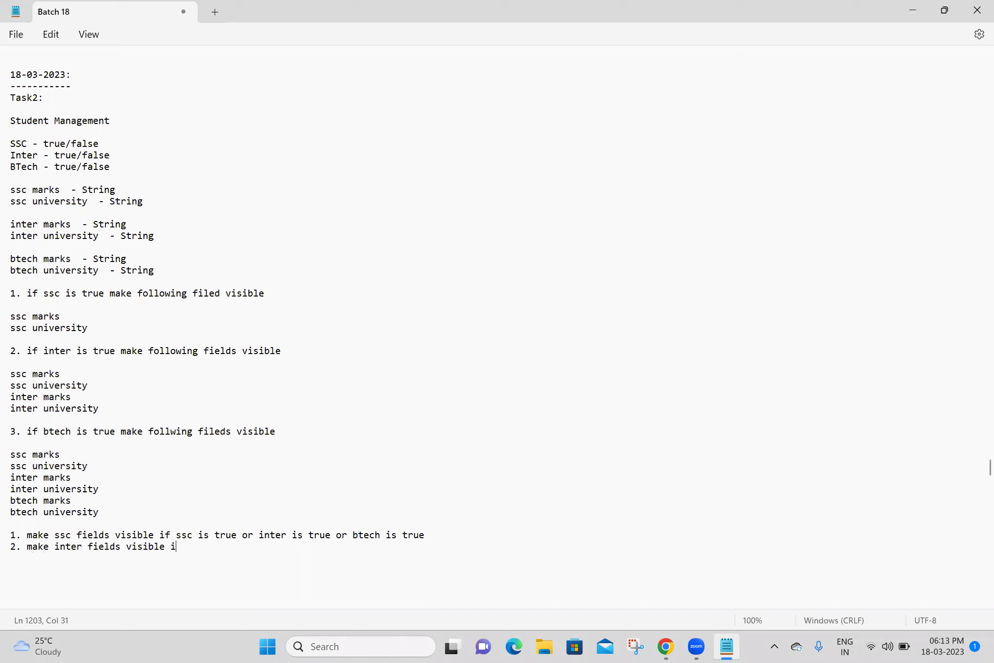
{"action": "type", "text": "f inter is true or btech is true"}
{"action": "key", "text": "Return"}
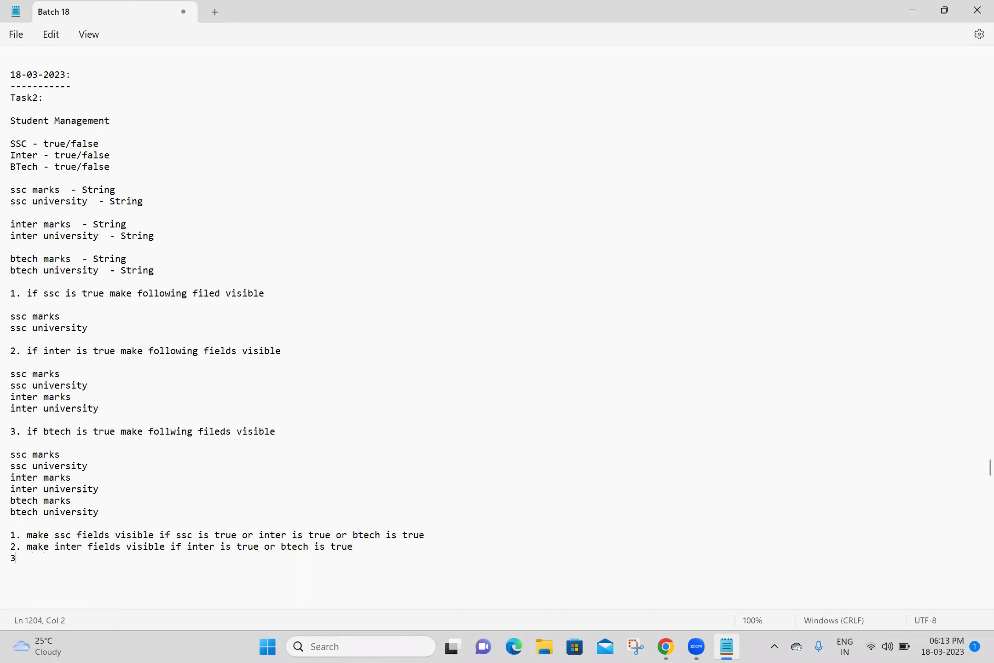
Step: Add the third rule "3. make btech fields visible if btech is true" and save the notes
{"action": "type", "text": "3. make btech fields vui"}
{"action": "key", "text": "BackSpace"}
{"action": "type", "text": "is"}
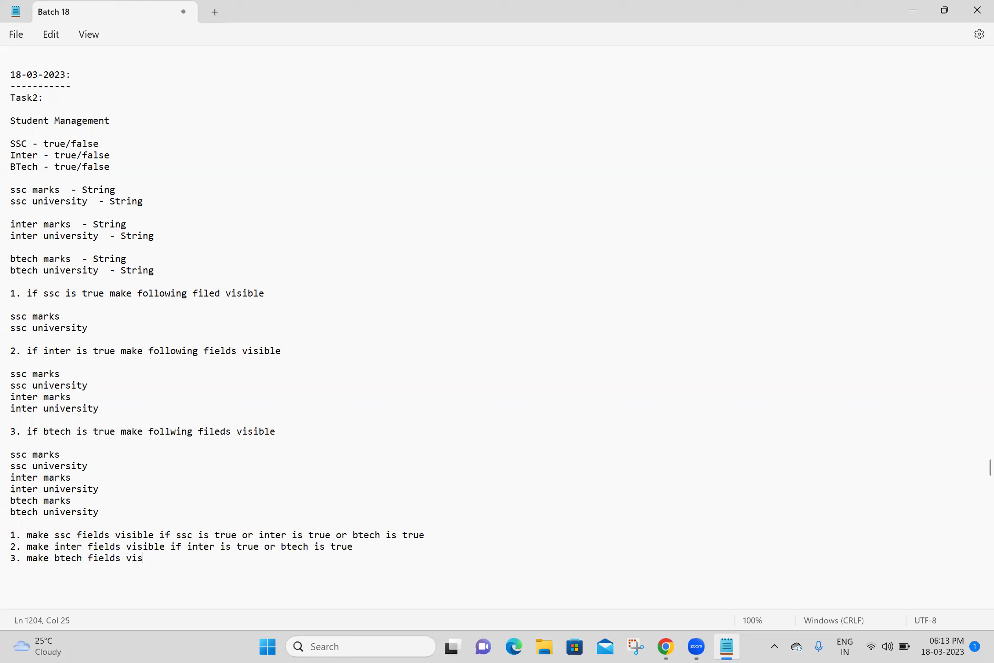
{"action": "type", "text": "ible if btech is true"}
{"action": "key", "text": "Return"}
{"action": "key", "text": "Return"}
{"action": "key", "text": "ctrl+s"}
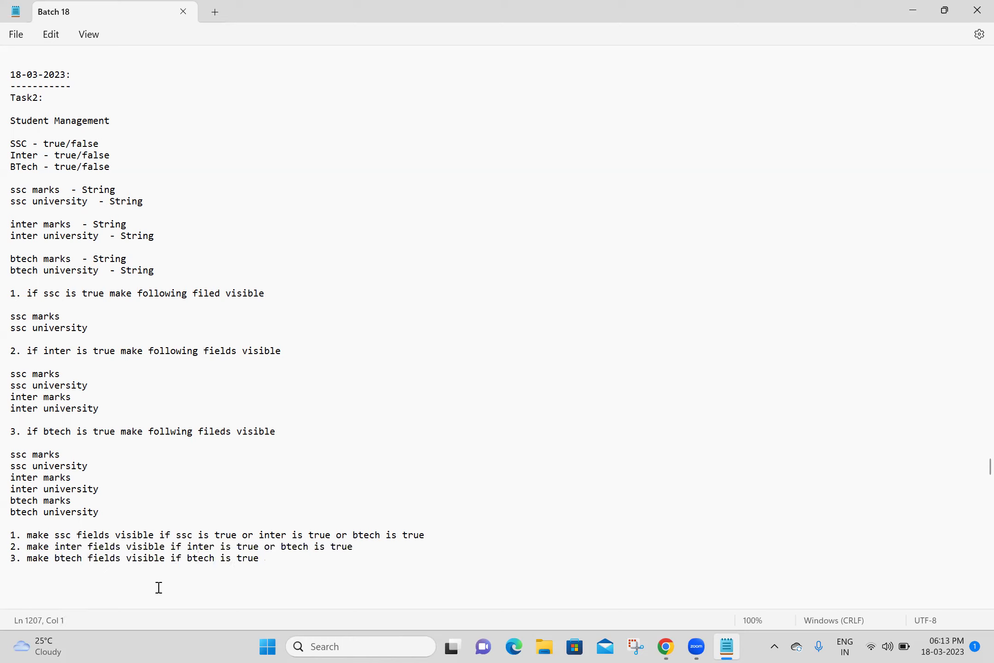
Step: Highlight the three added visibility rules and the original Task2 requirements in turn to compare them
{"action": "left_click", "coordinate": [131, 516]}
{"action": "left_click_drag", "start_coordinate": [270, 561], "coordinate": [9, 532]}
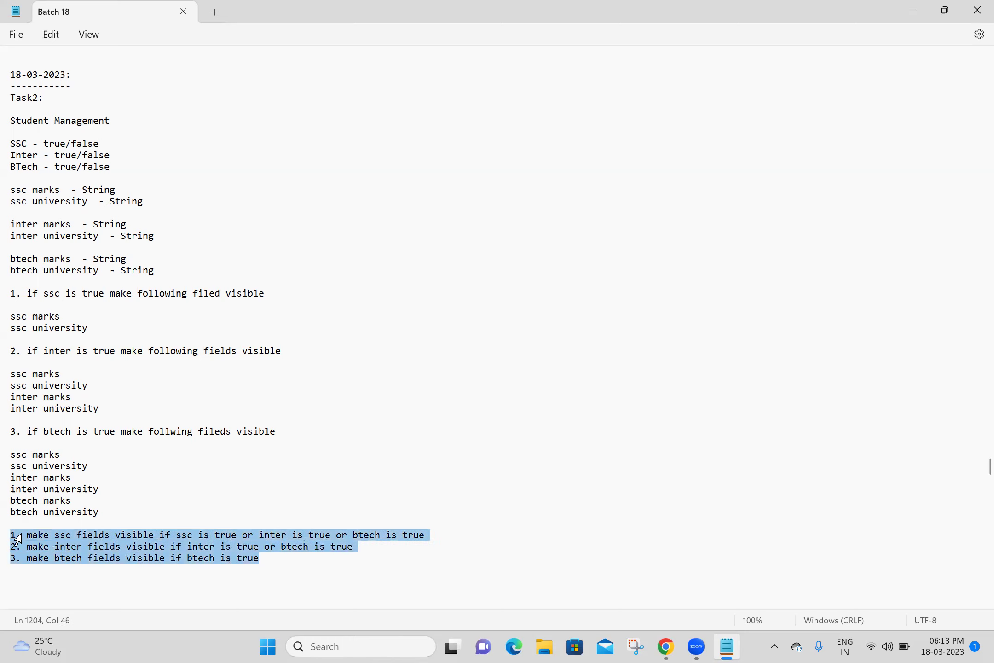
{"action": "left_click", "coordinate": [323, 400]}
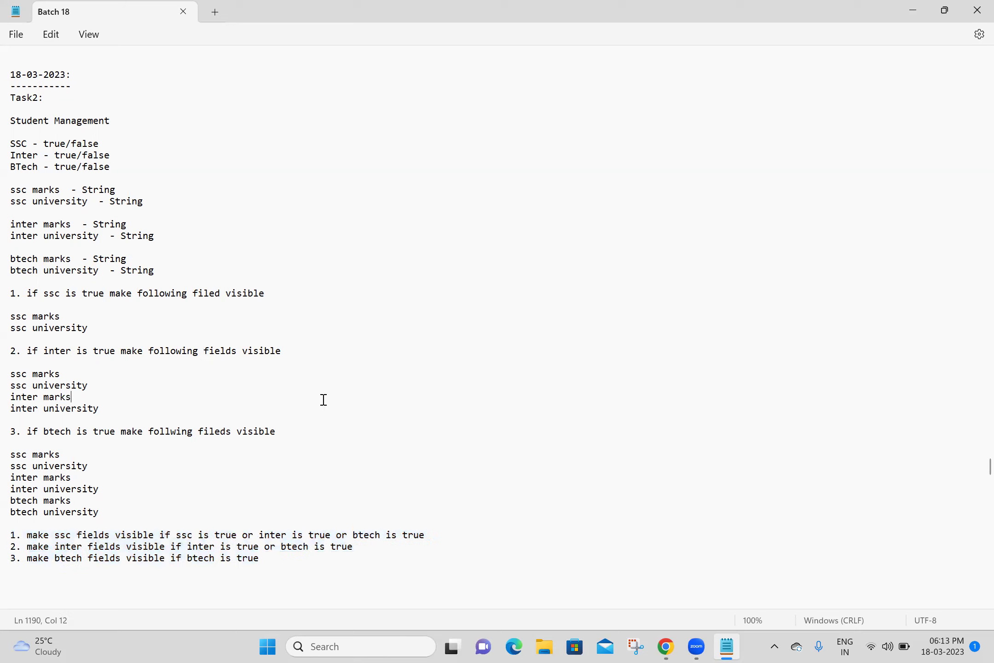
{"action": "left_click_drag", "start_coordinate": [296, 432], "coordinate": [6, 294]}
{"action": "left_click", "coordinate": [246, 273]}
{"action": "left_click", "coordinate": [372, 282]}
{"action": "left_click", "coordinate": [406, 470]}
{"action": "left_click", "coordinate": [321, 558]}
{"action": "left_click_drag", "start_coordinate": [321, 559], "coordinate": [11, 534]}
{"action": "left_click", "coordinate": [369, 421]}
Step: Switch to the browser, reload the student form and test field visibility by ticking BTech, ticking Inter and unticking BTech
{"action": "key", "text": "alt+Tab"}
{"action": "key", "text": "F5"}
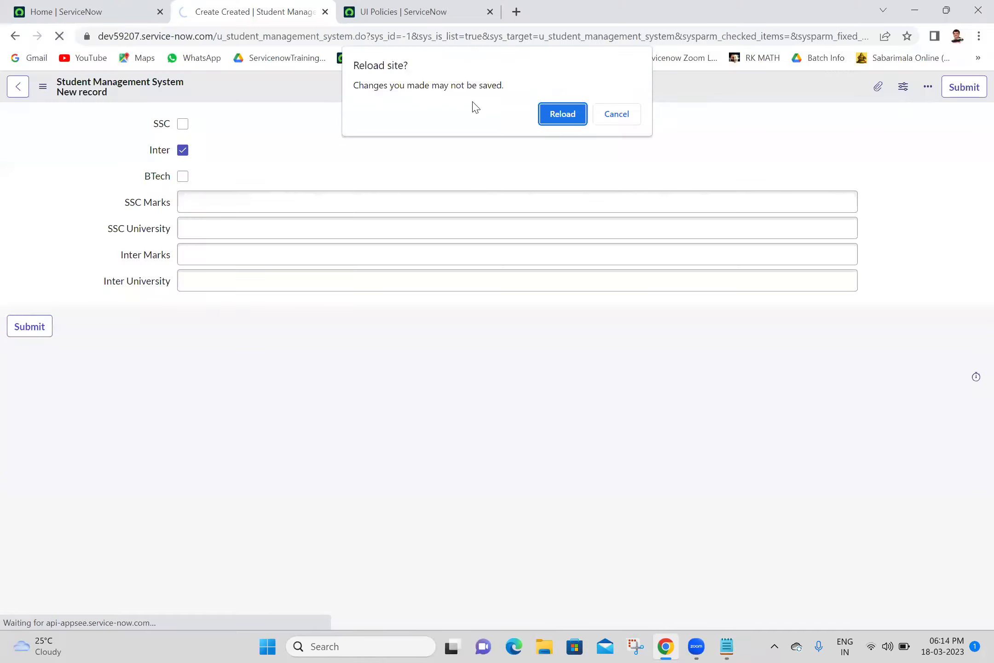
{"action": "left_click", "coordinate": [566, 115]}
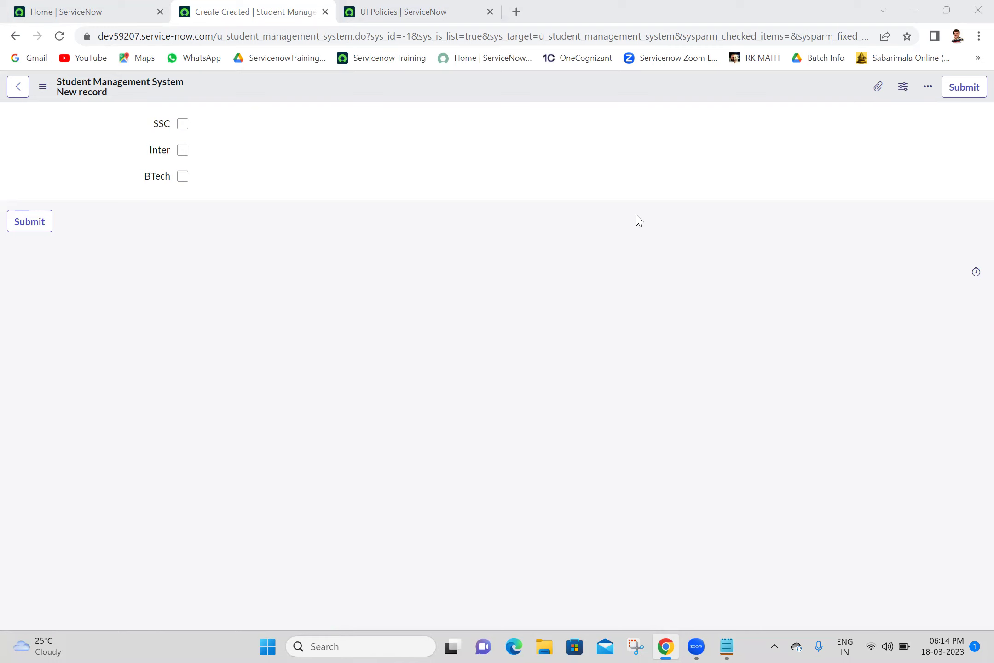
{"action": "left_click", "coordinate": [183, 177]}
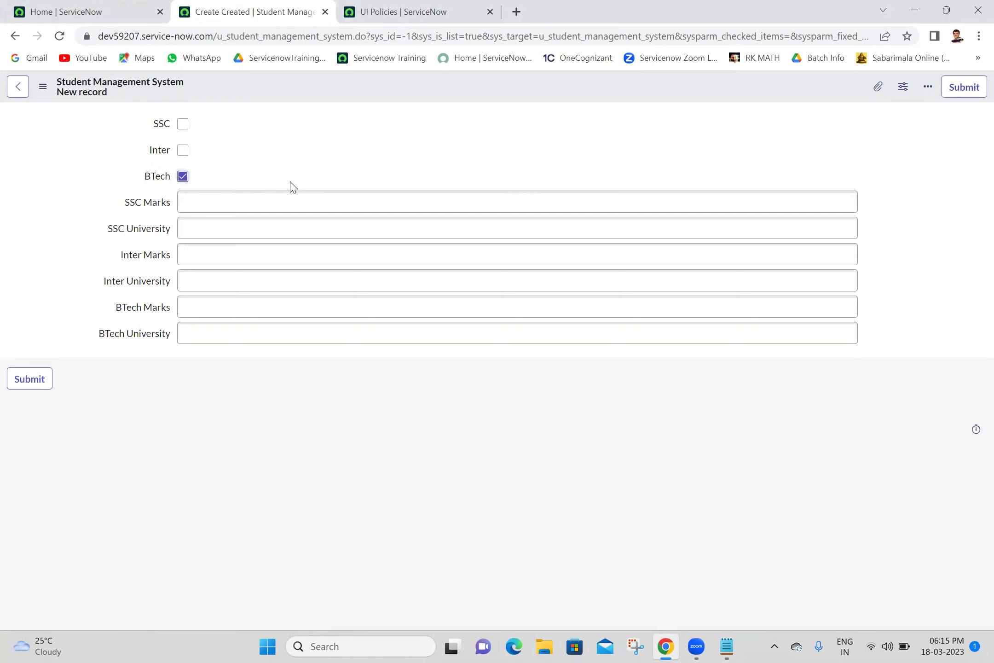
{"action": "left_click", "coordinate": [184, 152]}
{"action": "left_click", "coordinate": [185, 178]}
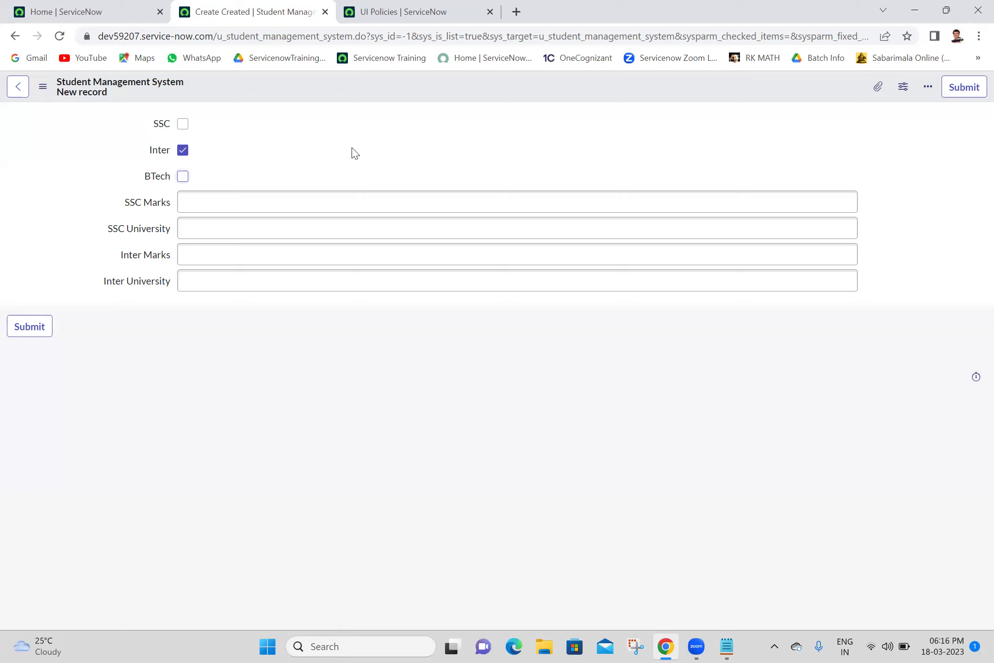
Step: Switch to the Notepad notes, delete the "student marks" and "clear value ui policy example" lines above Users, and save the notes
{"action": "left_click", "coordinate": [721, 646]}
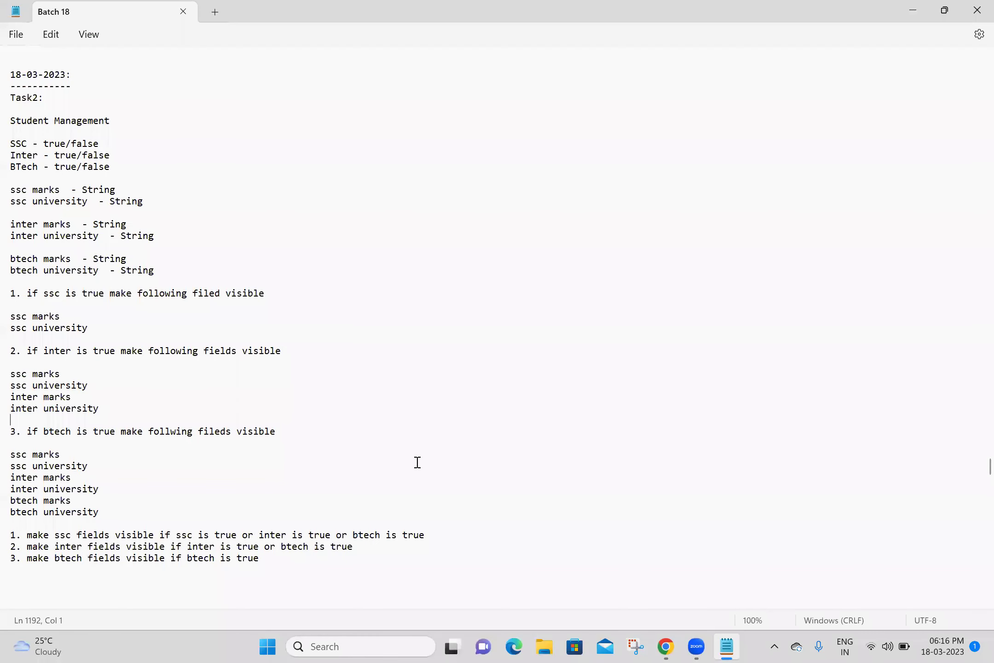
{"action": "left_click", "coordinate": [972, 463]}
{"action": "scroll", "coordinate": [974, 464], "scroll_direction": "up", "scroll_amount": 10}
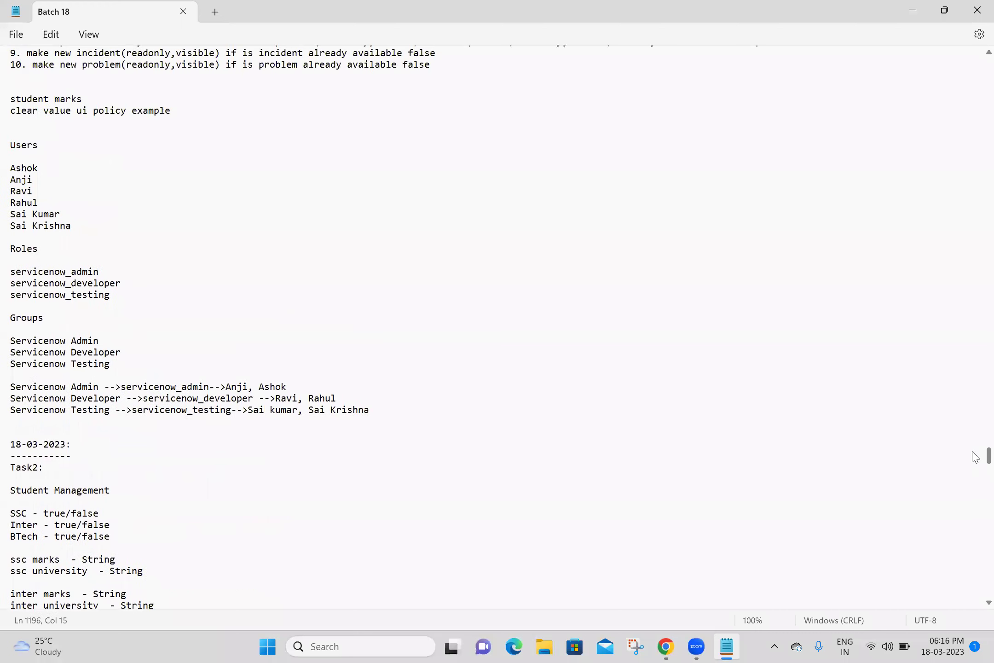
{"action": "scroll", "coordinate": [974, 457], "scroll_direction": "up", "scroll_amount": 2}
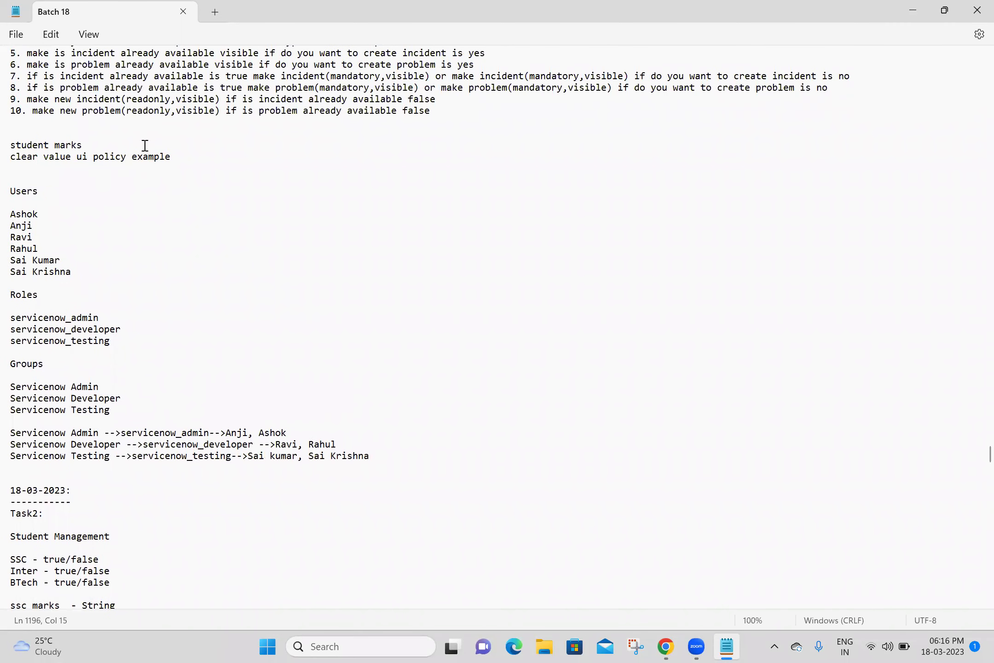
{"action": "left_click_drag", "start_coordinate": [122, 144], "coordinate": [7, 143]}
{"action": "key", "text": "BackSpace"}
{"action": "left_click", "coordinate": [195, 153]}
{"action": "triple_click", "coordinate": [17, 156]}
{"action": "key", "text": "BackSpace"}
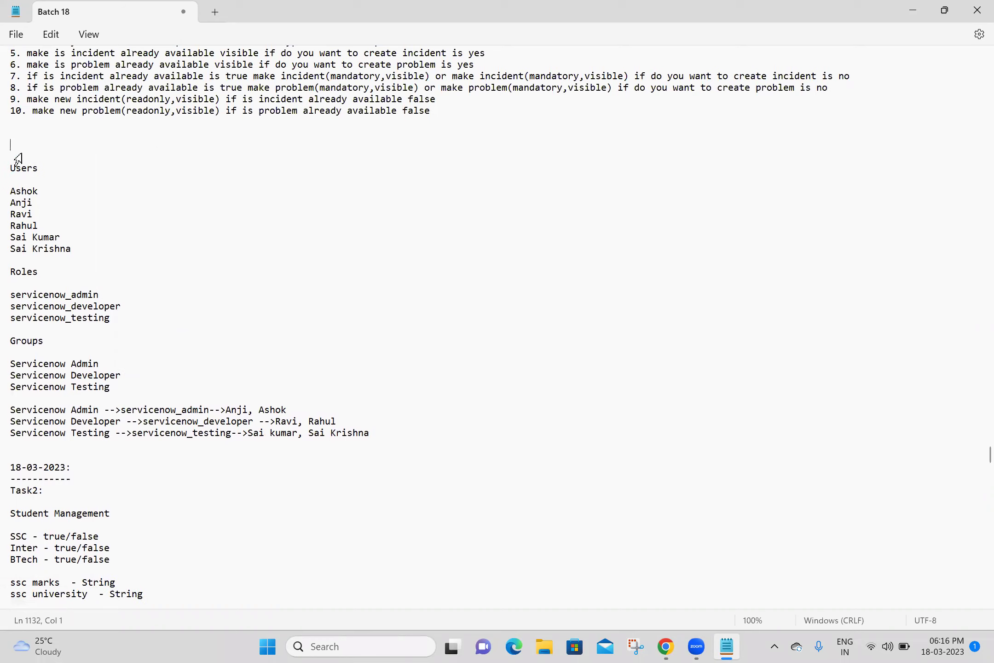
{"action": "key", "text": "ctrl+s"}
{"action": "key", "text": "Down"}
{"action": "key", "text": "Down"}
{"action": "key", "text": "Down"}
{"action": "key", "text": "Down"}
{"action": "key", "text": "Down"}
{"action": "key", "text": "Down"}
{"action": "key", "text": "Down"}
{"action": "key", "text": "Down"}
{"action": "key", "text": "Down"}
{"action": "key", "text": "Down"}
{"action": "key", "text": "Down"}
{"action": "key", "text": "Down"}
{"action": "key", "text": "Down"}
{"action": "key", "text": "Down"}
{"action": "key", "text": "Down"}
{"action": "key", "text": "Down"}
{"action": "key", "text": "Down"}
{"action": "key", "text": "Down"}
{"action": "key", "text": "Down"}
{"action": "key", "text": "Down"}
{"action": "key", "text": "Down"}
{"action": "key", "text": "Down"}
{"action": "key", "text": "Down"}
{"action": "key", "text": "Down"}
{"action": "key", "text": "Down"}
{"action": "key", "text": "Down"}
{"action": "key", "text": "Down"}
{"action": "key", "text": "Down"}
{"action": "key", "text": "Down"}
{"action": "key", "text": "Down"}
{"action": "key", "text": "Down"}
{"action": "key", "text": "Down"}
{"action": "key", "text": "Down"}
{"action": "key", "text": "Down"}
{"action": "key", "text": "Down"}
{"action": "key", "text": "Down"}
{"action": "key", "text": "Down"}
{"action": "key", "text": "Down"}
{"action": "key", "text": "Down"}
{"action": "key", "text": "Down"}
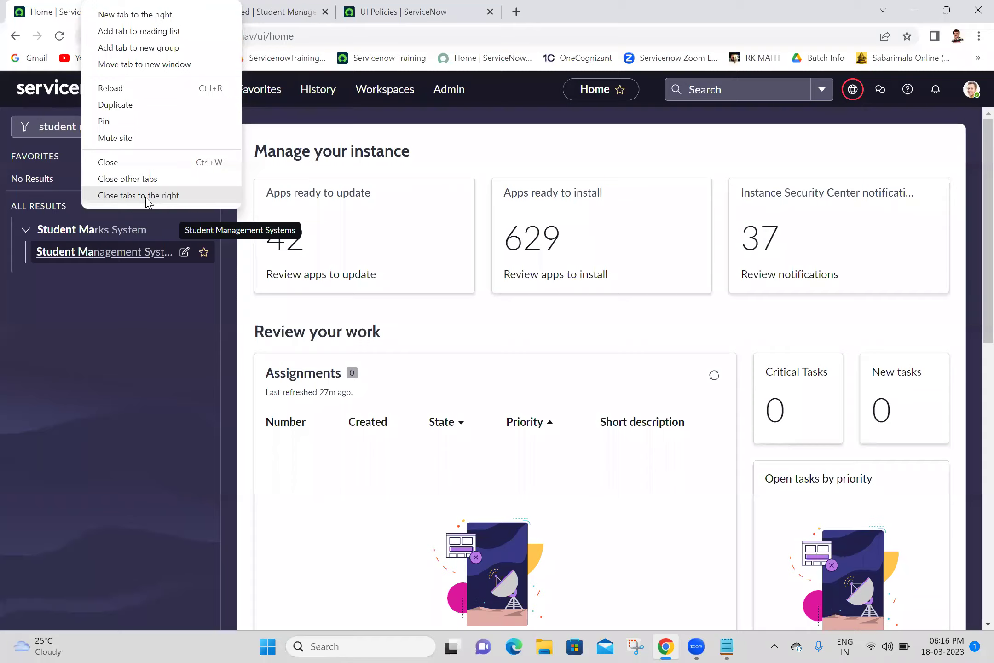
Step: Close the browser tabs after the ServiceNow home tab, find "my parent" and start a new My Parents record in a separate tab
{"action": "left_click", "coordinate": [177, 195]}
{"action": "left_click", "coordinate": [548, 141]}
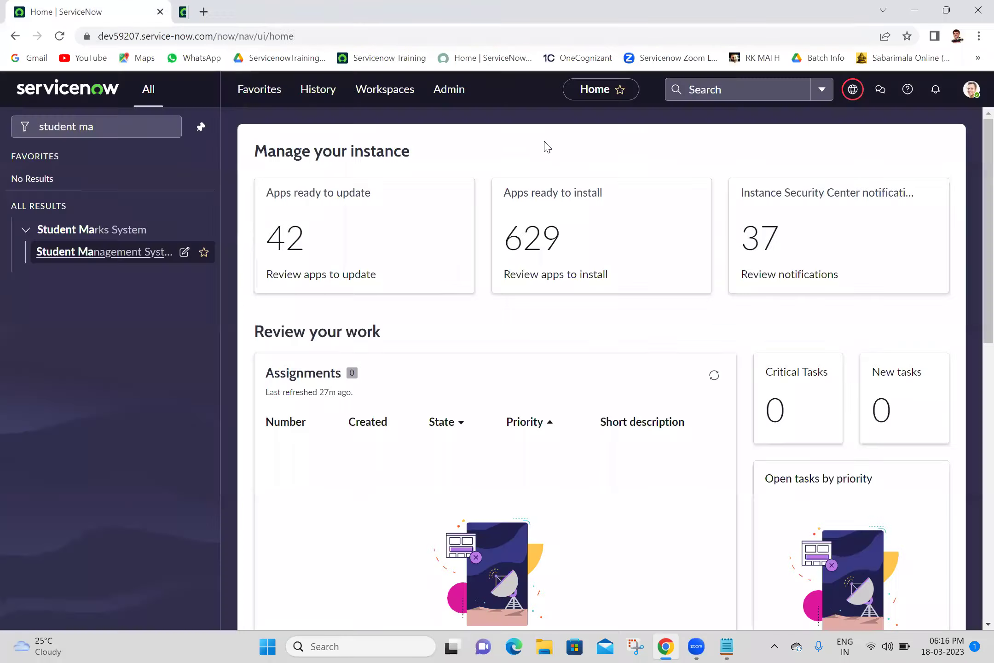
{"action": "left_click", "coordinate": [129, 122]}
{"action": "key", "text": "ctrl+a"}
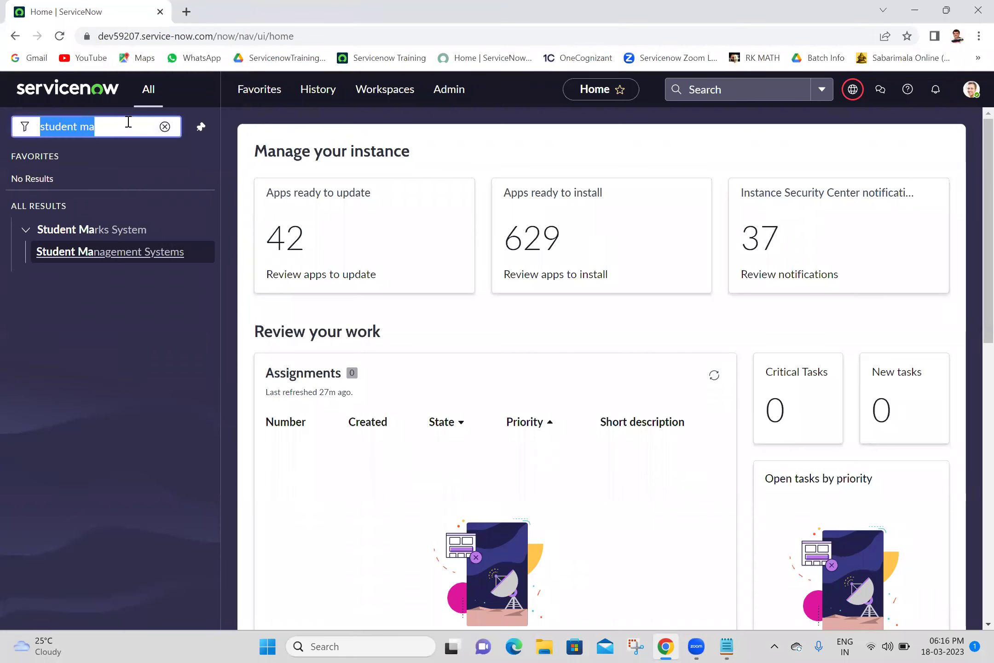
{"action": "type", "text": "my parent"}
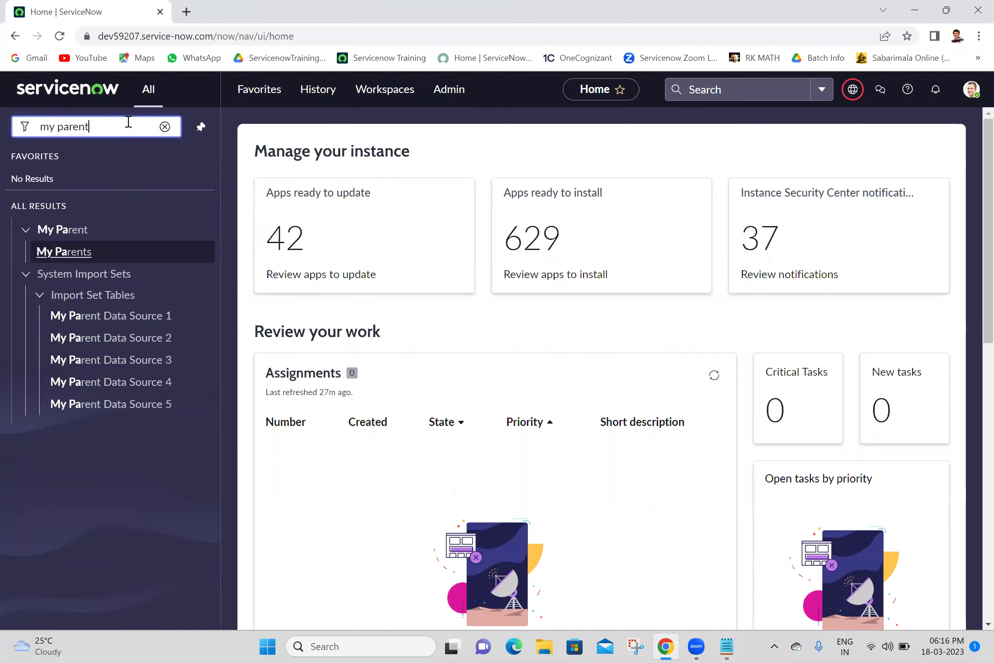
{"action": "left_click", "coordinate": [64, 253], "text": "ctrl"}
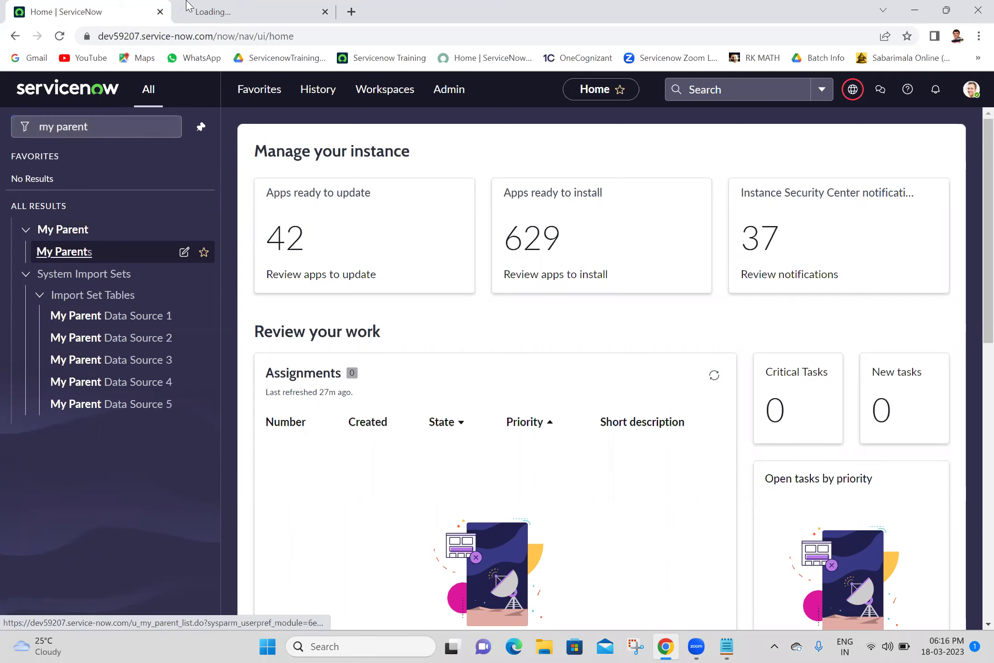
{"action": "left_click", "coordinate": [247, 7]}
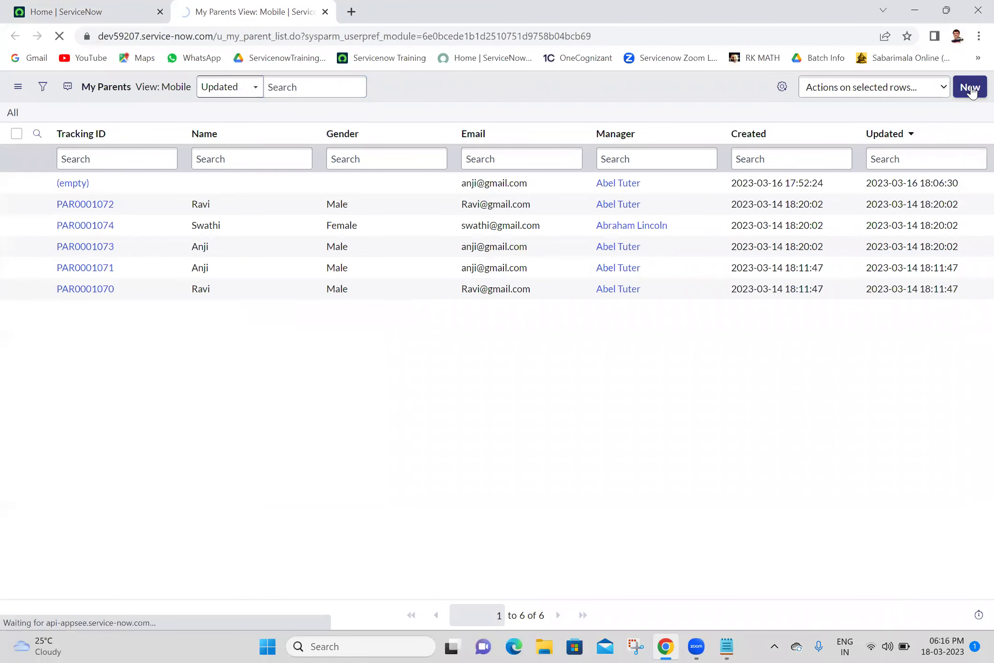
{"action": "left_click", "coordinate": [970, 87]}
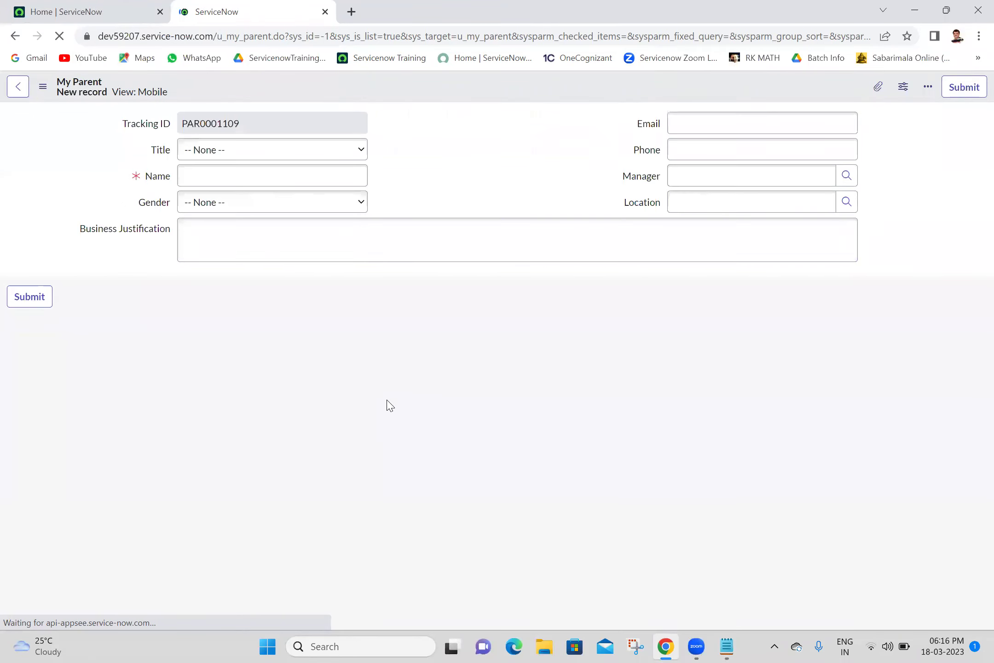
Step: Fill in the Name field of the new My Parent record with a person's first name
{"action": "left_click", "coordinate": [331, 176]}
{"action": "type", "text": "anji"}
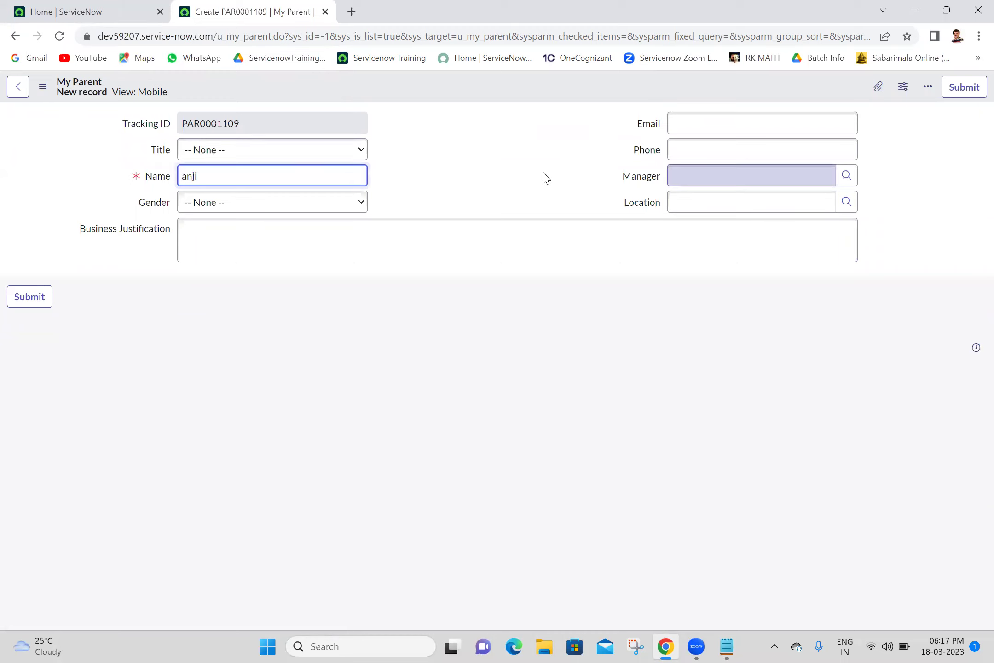
{"action": "key", "text": "Tab"}
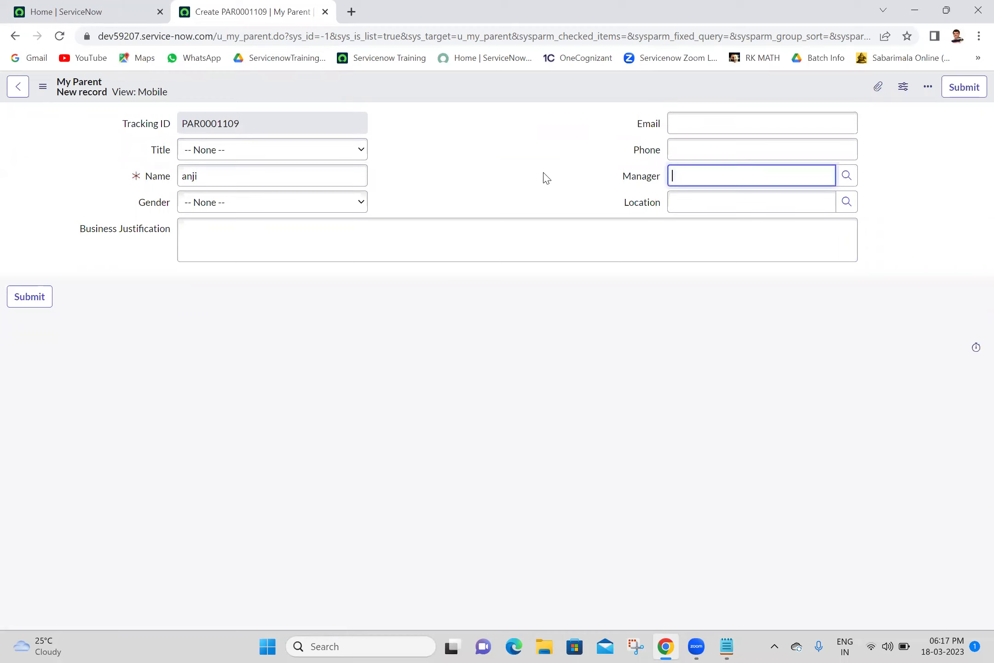
{"action": "left_click", "coordinate": [479, 160]}
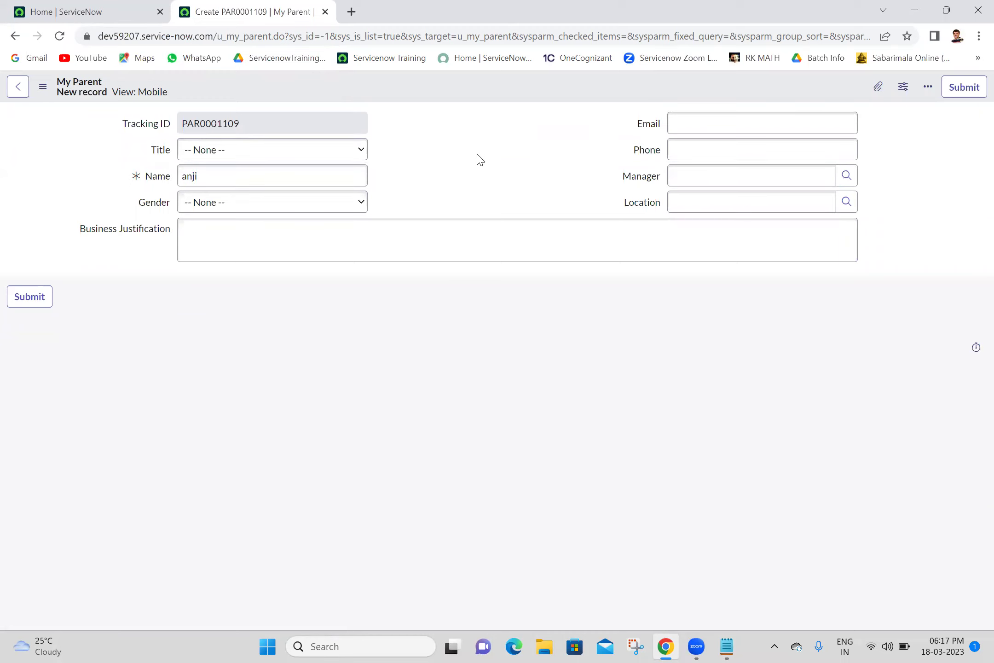
Step: Examine the filled Name field and the empty Manager field in turn as condition and target for a UI policy
{"action": "left_click", "coordinate": [241, 176]}
{"action": "double_click", "coordinate": [241, 178]}
{"action": "left_click", "coordinate": [439, 182]}
{"action": "left_click", "coordinate": [240, 171]}
{"action": "double_click", "coordinate": [240, 171]}
{"action": "left_click", "coordinate": [495, 186]}
{"action": "double_click", "coordinate": [341, 176]}
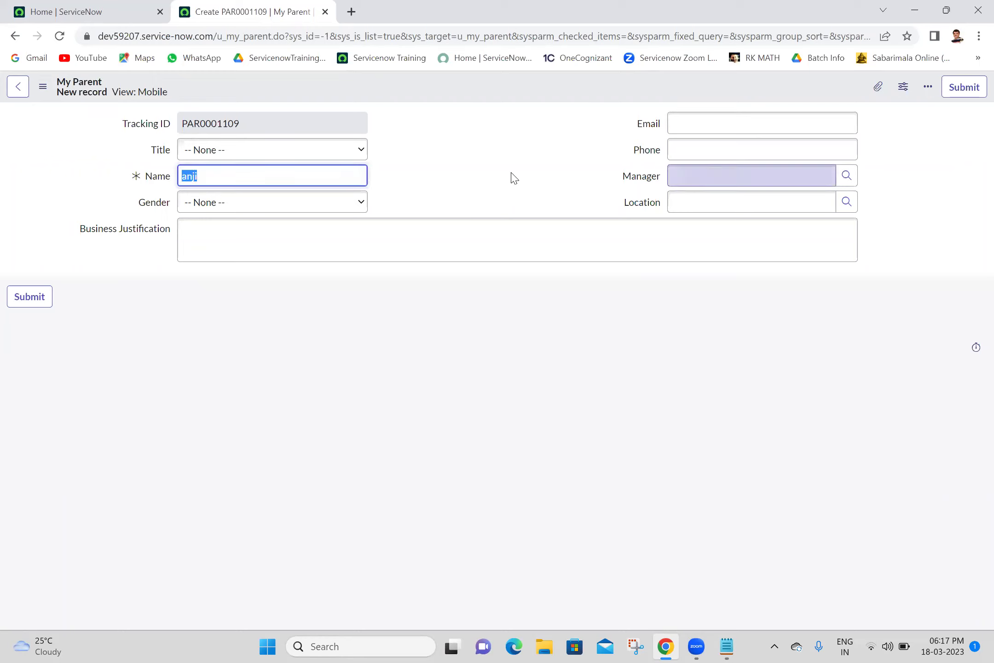
{"action": "left_click", "coordinate": [745, 176]}
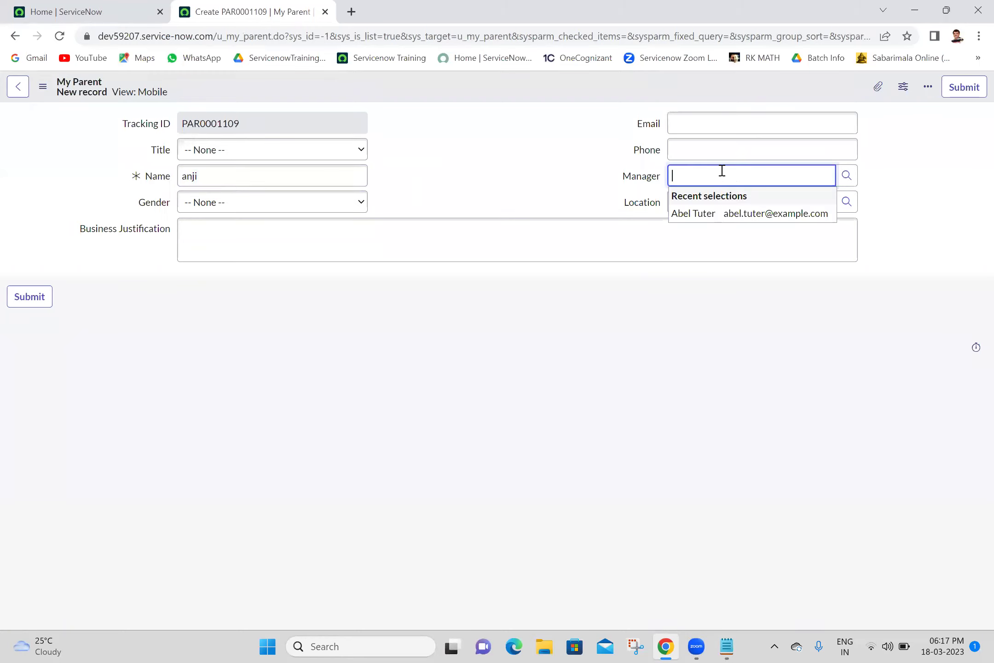
{"action": "key", "text": "shift+Tab"}
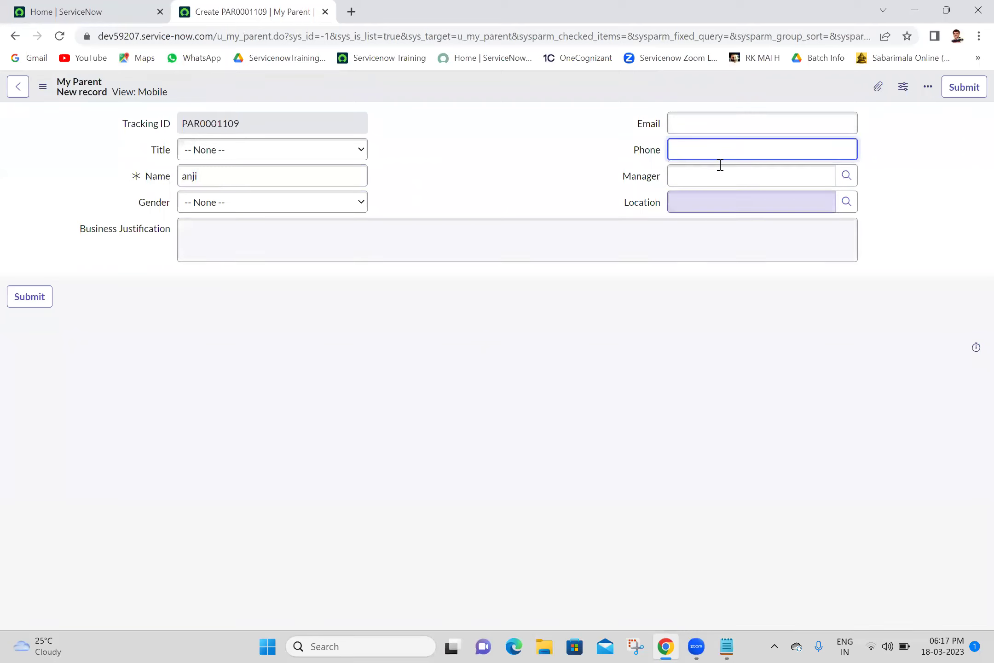
{"action": "left_click", "coordinate": [719, 175]}
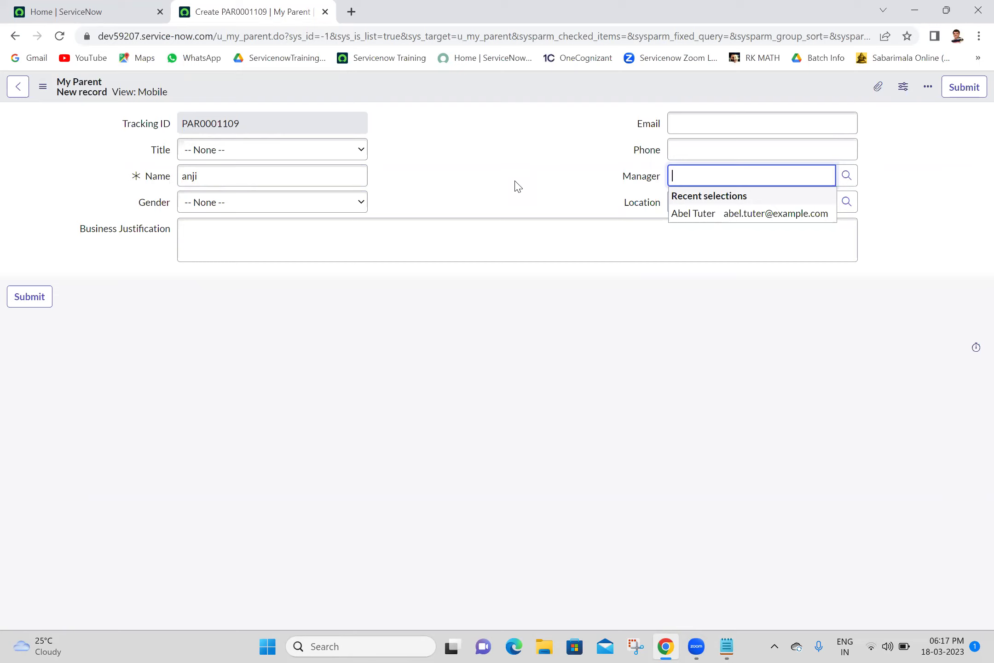
{"action": "double_click", "coordinate": [197, 182]}
{"action": "left_click", "coordinate": [406, 169]}
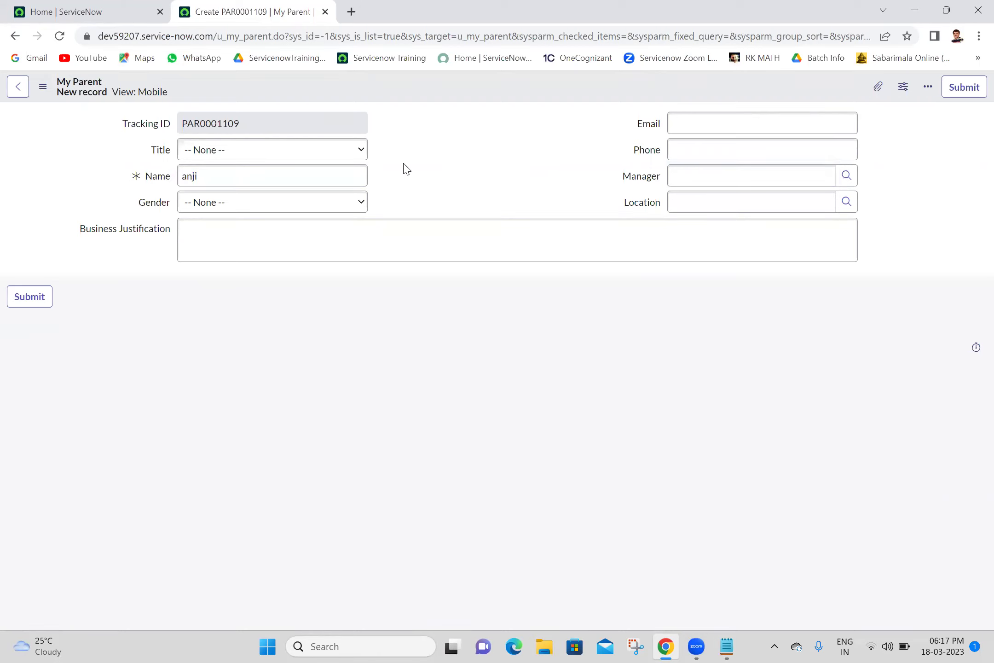
{"action": "left_click", "coordinate": [326, 166]}
{"action": "key", "text": "ctrl+a"}
{"action": "left_click", "coordinate": [768, 177]}
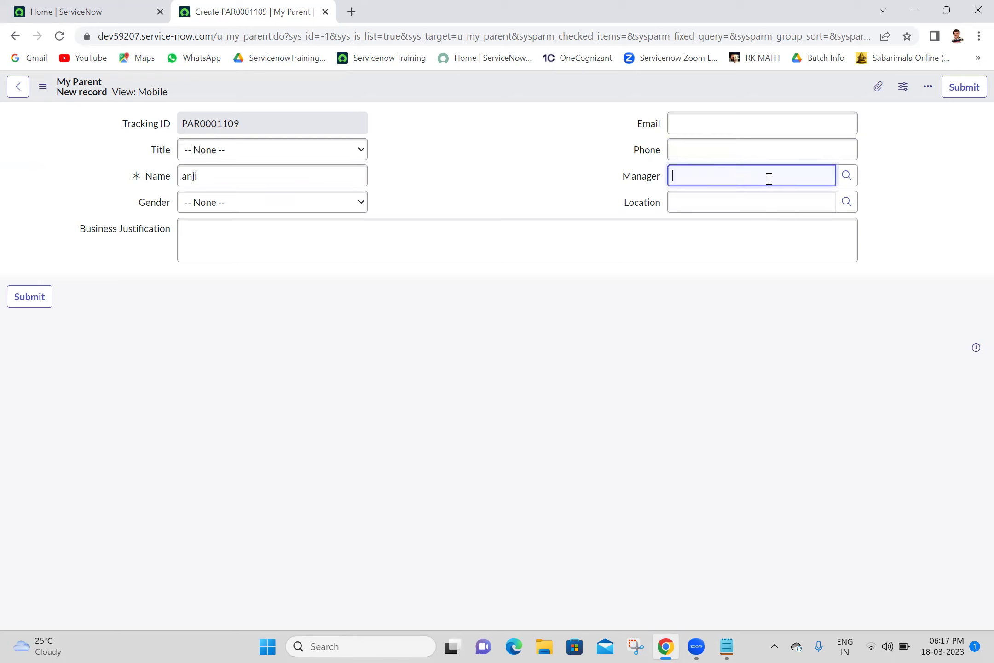
{"action": "left_click", "coordinate": [568, 162]}
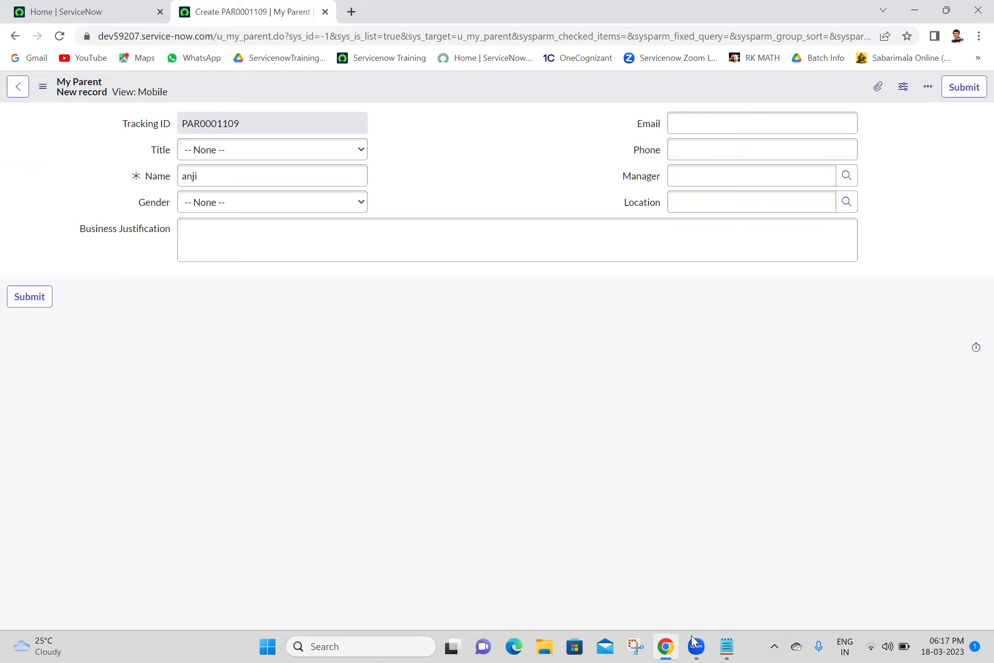
Step: Switch to the Notepad notes, add "if name contains some value make manager visible" below the three visibility rules, and save
{"action": "left_click", "coordinate": [726, 646]}
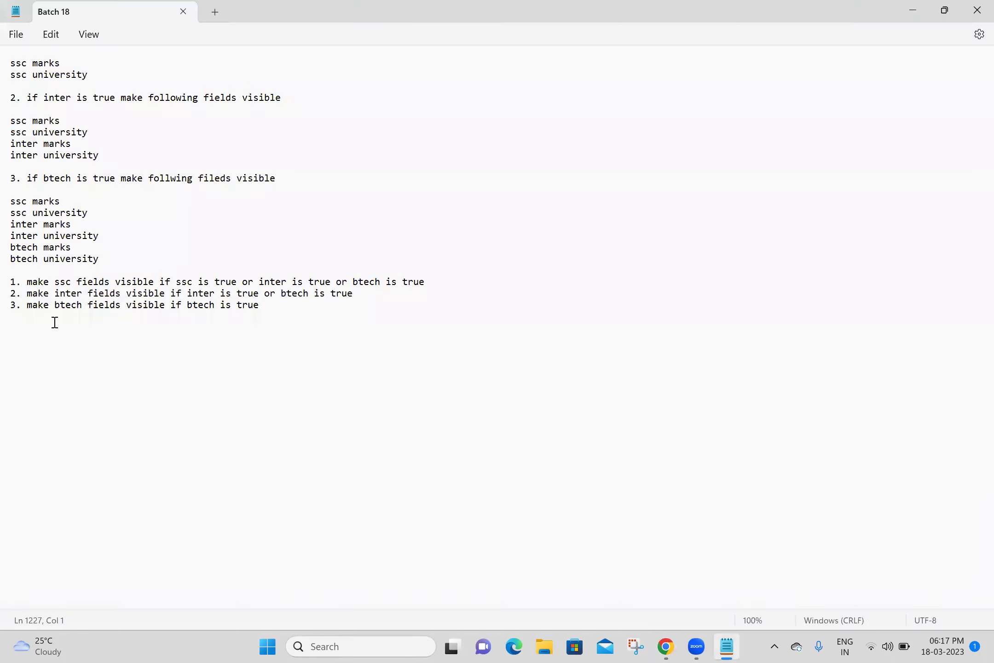
{"action": "left_click", "coordinate": [38, 328]}
{"action": "type", "text": "if name contains so"}
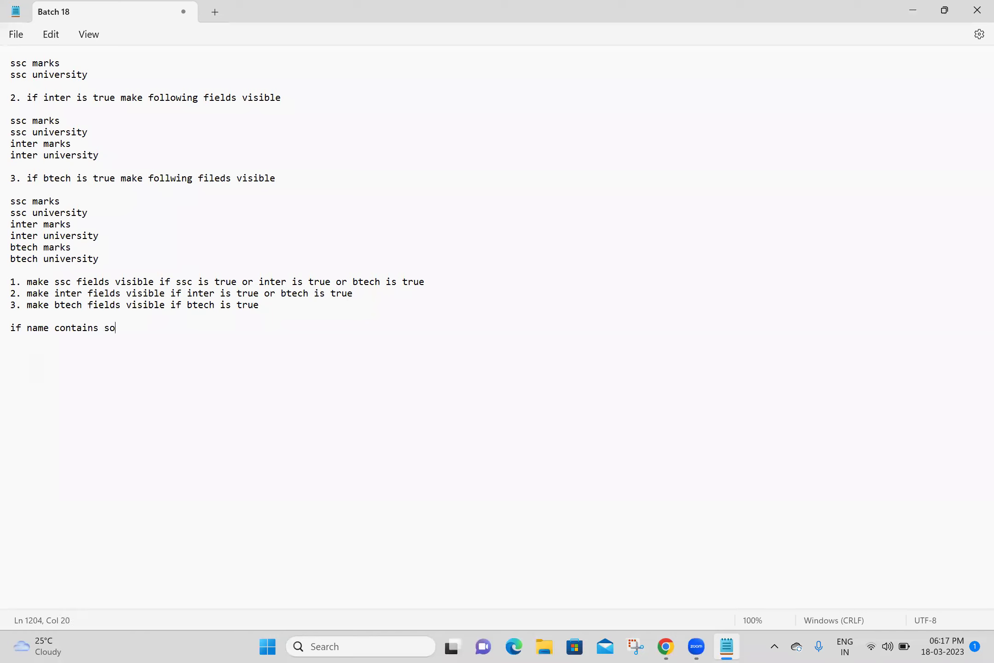
{"action": "type", "text": "me value make manager visible"}
{"action": "key", "text": "ctrl+s"}
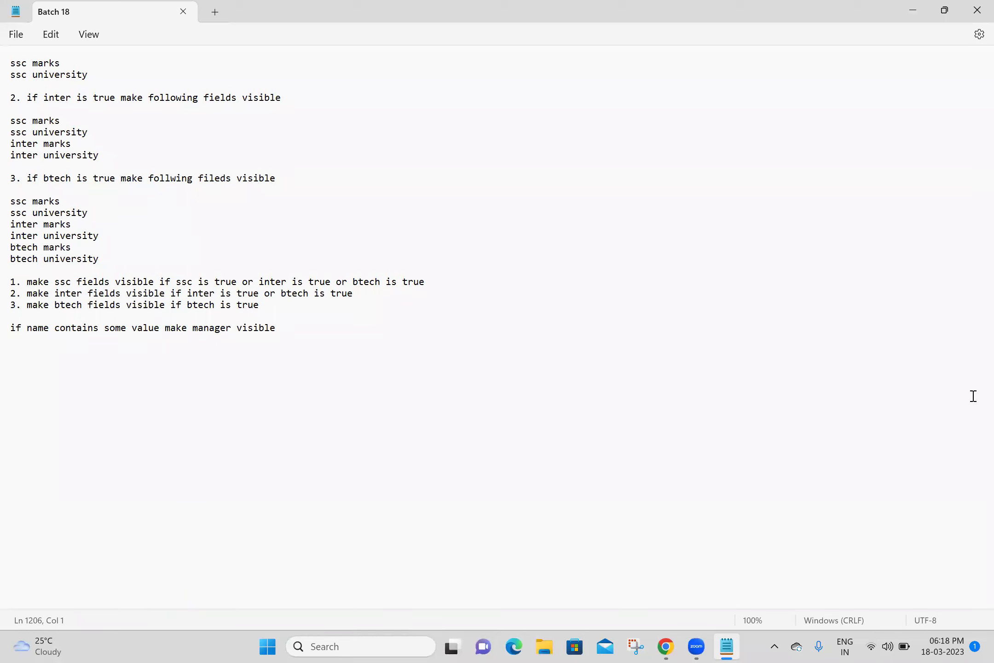
Step: Look back through the notes above the last rule for the numbered list of UI policy exercises, and return to the end
{"action": "left_click", "coordinate": [749, 342]}
{"action": "key", "text": "Up"}
{"action": "key", "text": "Up"}
{"action": "key", "text": "Up"}
{"action": "key", "text": "Up"}
{"action": "key", "text": "Up"}
{"action": "key", "text": "Up"}
{"action": "key", "text": "Up"}
{"action": "key", "text": "Up"}
{"action": "key", "text": "Up"}
{"action": "key", "text": "Up"}
{"action": "key", "text": "Up"}
{"action": "key", "text": "Up"}
{"action": "key", "text": "Up"}
{"action": "key", "text": "Up"}
{"action": "key", "text": "Up"}
{"action": "key", "text": "Up"}
{"action": "key", "text": "Up"}
{"action": "key", "text": "Up"}
{"action": "key", "text": "Up"}
{"action": "key", "text": "Up"}
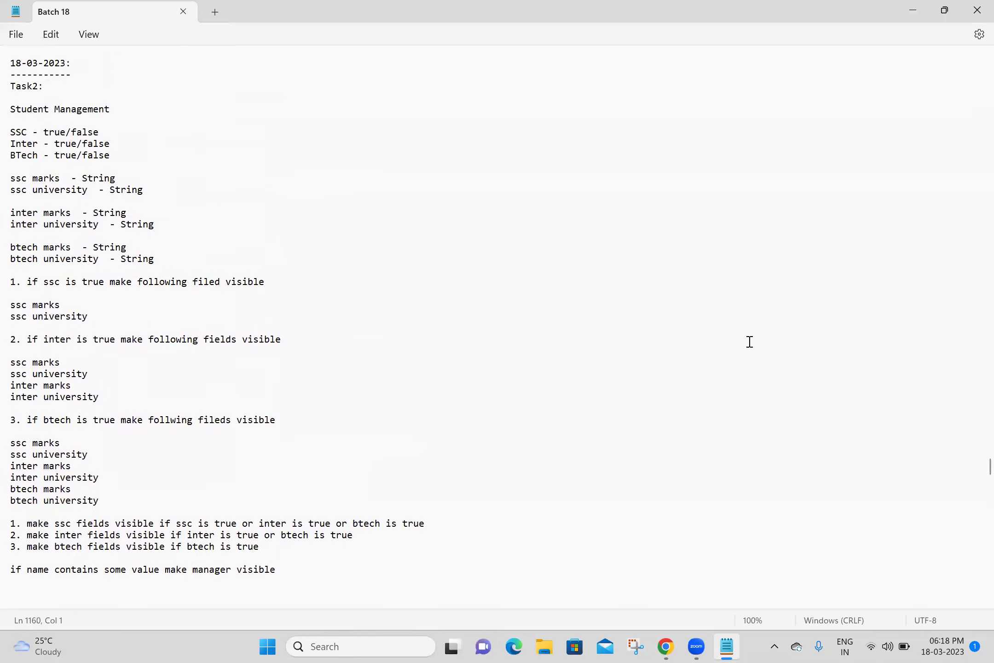
{"action": "key", "text": "Up"}
{"action": "key", "text": "Up"}
{"action": "key", "text": "Up"}
{"action": "key", "text": "Up"}
{"action": "key", "text": "Up"}
{"action": "key", "text": "Up"}
{"action": "key", "text": "Up"}
{"action": "key", "text": "Up"}
{"action": "key", "text": "Up"}
{"action": "key", "text": "Up"}
{"action": "key", "text": "Up"}
{"action": "key", "text": "Up"}
{"action": "key", "text": "Up"}
{"action": "key", "text": "Up"}
{"action": "key", "text": "Up"}
{"action": "key", "text": "Up"}
{"action": "key", "text": "Up"}
{"action": "key", "text": "Up"}
{"action": "key", "text": "Up"}
{"action": "key", "text": "Up"}
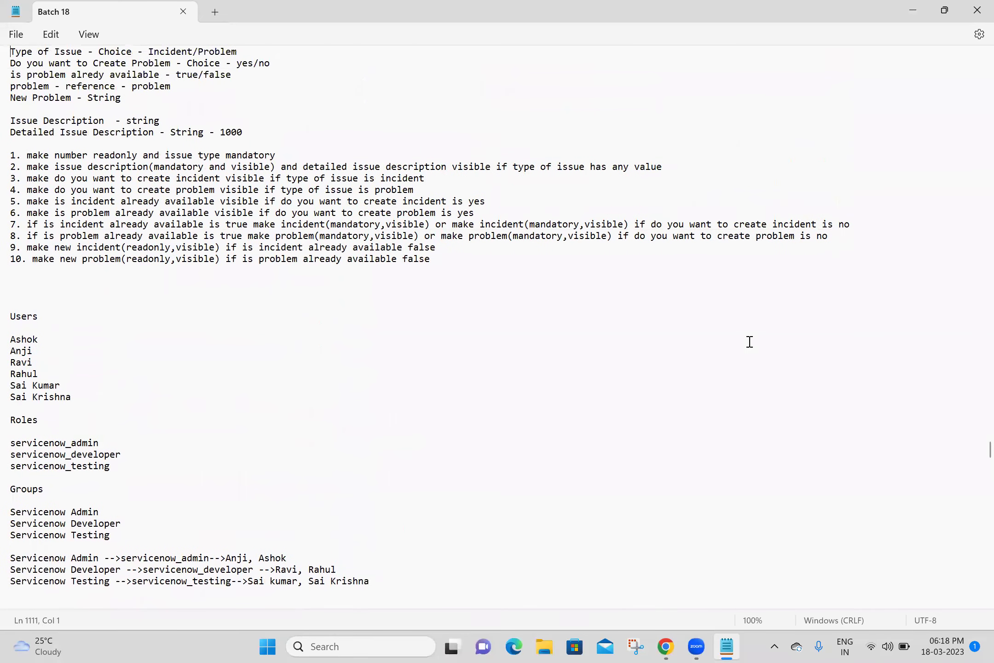
{"action": "key", "text": "Up"}
{"action": "key", "text": "Up"}
{"action": "key", "text": "Up"}
{"action": "key", "text": "Up"}
{"action": "key", "text": "Up"}
{"action": "key", "text": "Up"}
{"action": "key", "text": "Up"}
{"action": "key", "text": "Up"}
{"action": "key", "text": "Up"}
{"action": "key", "text": "Up"}
{"action": "key", "text": "Up"}
{"action": "key", "text": "Up"}
{"action": "key", "text": "Up"}
{"action": "key", "text": "Up"}
{"action": "key", "text": "Up"}
{"action": "key", "text": "Up"}
{"action": "key", "text": "Up"}
{"action": "key", "text": "Up"}
{"action": "key", "text": "Up"}
{"action": "key", "text": "Up"}
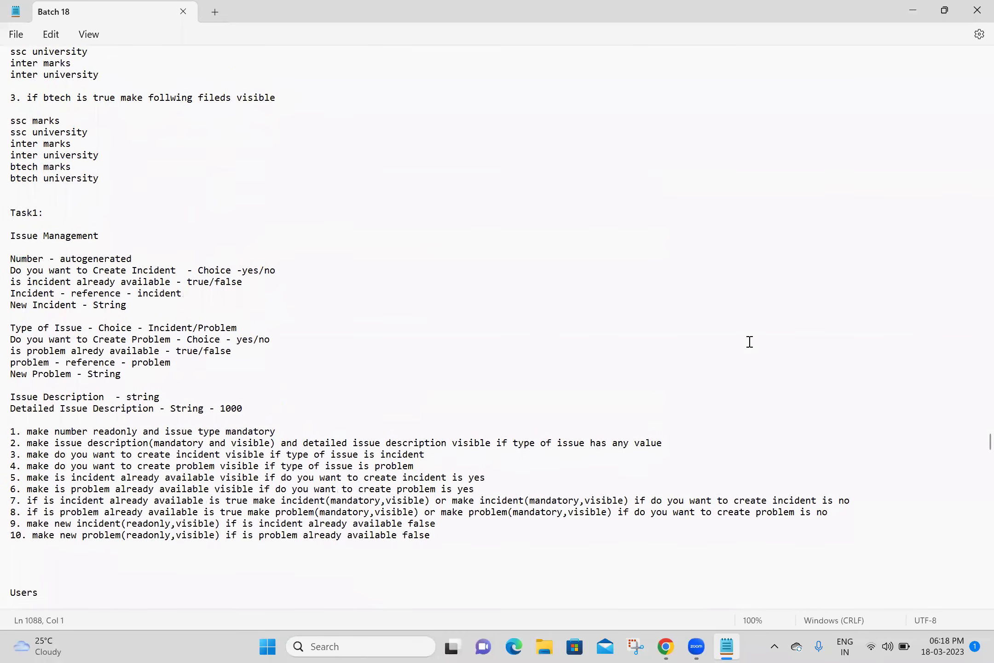
{"action": "key", "text": "Up"}
{"action": "key", "text": "Up"}
{"action": "key", "text": "Up"}
{"action": "key", "text": "Up"}
{"action": "key", "text": "Up"}
{"action": "key", "text": "Up"}
{"action": "key", "text": "Up"}
{"action": "key", "text": "Up"}
{"action": "key", "text": "Up"}
{"action": "key", "text": "Up"}
{"action": "key", "text": "Up"}
{"action": "key", "text": "Up"}
{"action": "key", "text": "Up"}
{"action": "key", "text": "Up"}
{"action": "key", "text": "Up"}
{"action": "key", "text": "Up"}
{"action": "key", "text": "Up"}
{"action": "key", "text": "Up"}
{"action": "key", "text": "Up"}
{"action": "key", "text": "Up"}
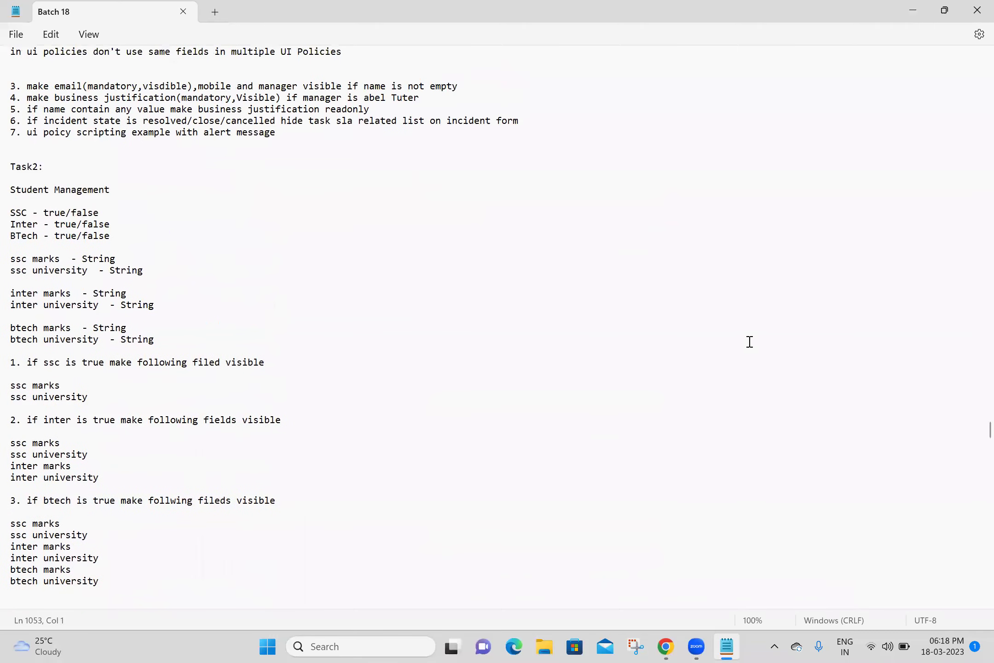
{"action": "key", "text": "Down"}
{"action": "key", "text": "Down"}
{"action": "key", "text": "Down"}
{"action": "key", "text": "Down"}
{"action": "key", "text": "Down"}
{"action": "key", "text": "Down"}
{"action": "key", "text": "Down"}
{"action": "key", "text": "Down"}
{"action": "key", "text": "Down"}
{"action": "key", "text": "Down"}
{"action": "key", "text": "Down"}
{"action": "key", "text": "Down"}
{"action": "key", "text": "Down"}
{"action": "key", "text": "Down"}
{"action": "key", "text": "Down"}
{"action": "key", "text": "Down"}
{"action": "key", "text": "Down"}
{"action": "key", "text": "Down"}
{"action": "key", "text": "Down"}
{"action": "key", "text": "Down"}
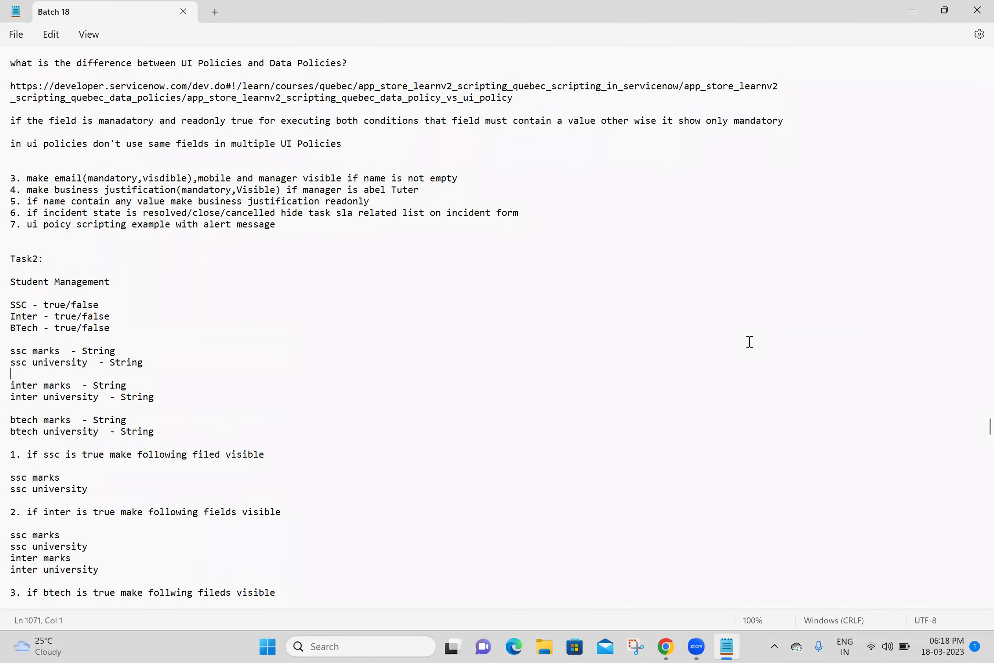
{"action": "key", "text": "Down"}
{"action": "key", "text": "Down"}
{"action": "key", "text": "Down"}
{"action": "key", "text": "Down"}
{"action": "key", "text": "Down"}
{"action": "key", "text": "Down"}
{"action": "key", "text": "Down"}
{"action": "key", "text": "Down"}
{"action": "key", "text": "Down"}
{"action": "key", "text": "Down"}
{"action": "key", "text": "Down"}
{"action": "key", "text": "Down"}
{"action": "key", "text": "Down"}
{"action": "key", "text": "Down"}
{"action": "key", "text": "Down"}
{"action": "key", "text": "Down"}
{"action": "key", "text": "Down"}
{"action": "key", "text": "Down"}
{"action": "key", "text": "Down"}
{"action": "key", "text": "Down"}
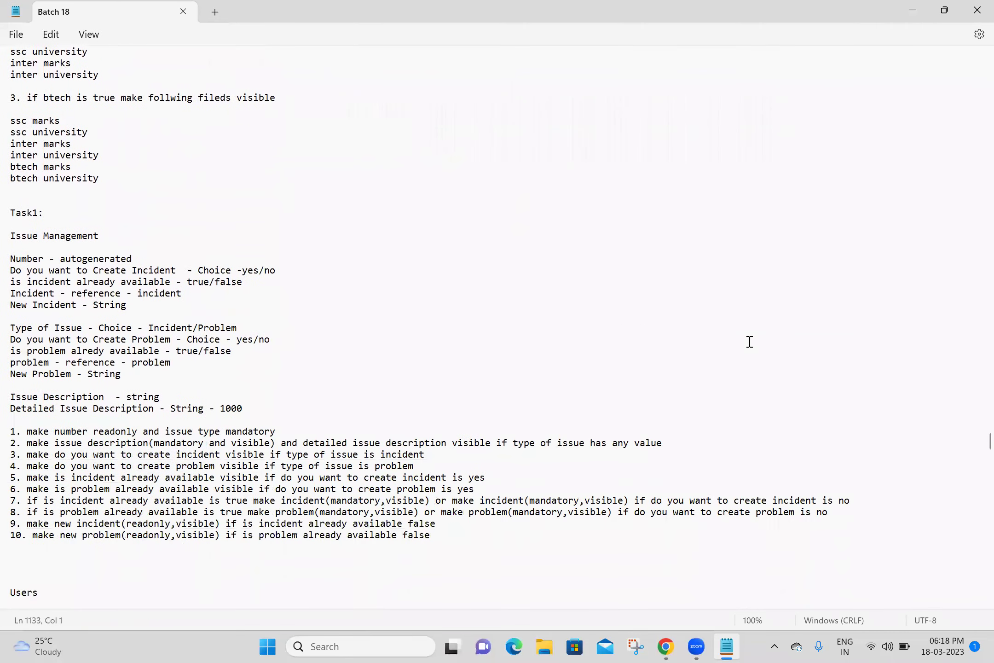
{"action": "key", "text": "Down"}
{"action": "key", "text": "Down"}
{"action": "key", "text": "Down"}
{"action": "key", "text": "Down"}
{"action": "key", "text": "Down"}
{"action": "key", "text": "Down"}
{"action": "key", "text": "Down"}
{"action": "key", "text": "Down"}
{"action": "key", "text": "Down"}
{"action": "key", "text": "Down"}
{"action": "key", "text": "Down"}
{"action": "key", "text": "Down"}
{"action": "key", "text": "Down"}
{"action": "key", "text": "Down"}
{"action": "key", "text": "Down"}
{"action": "key", "text": "Down"}
{"action": "key", "text": "Down"}
{"action": "key", "text": "Down"}
{"action": "key", "text": "Down"}
{"action": "key", "text": "Down"}
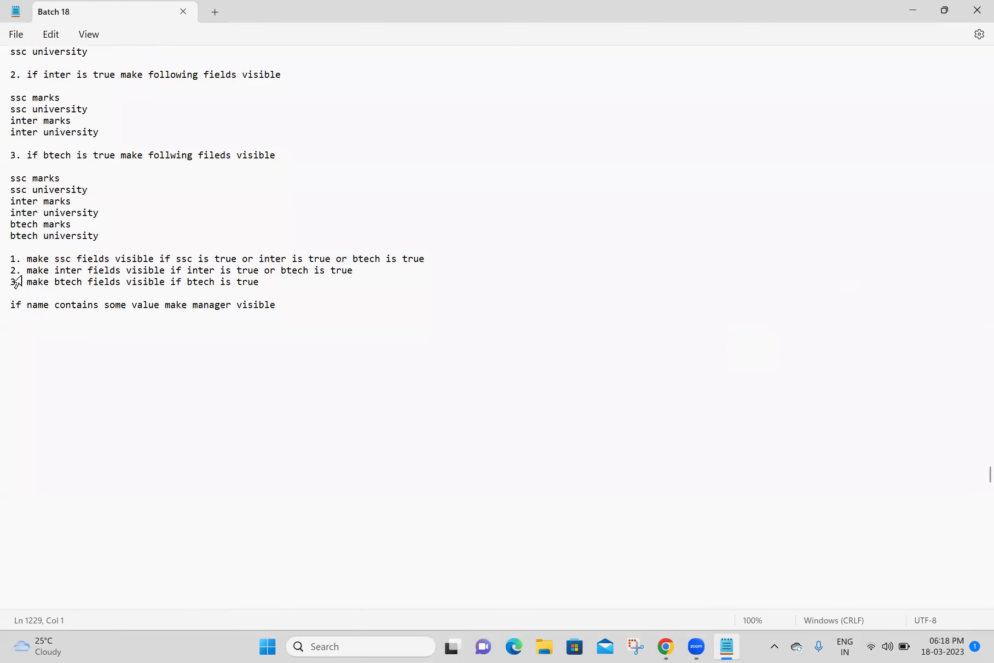
Step: Number the last notes line, "if name contains some value make manager visible", as 8. and save the notes
{"action": "left_click", "coordinate": [12, 306]}
{"action": "type", "text": "8."}
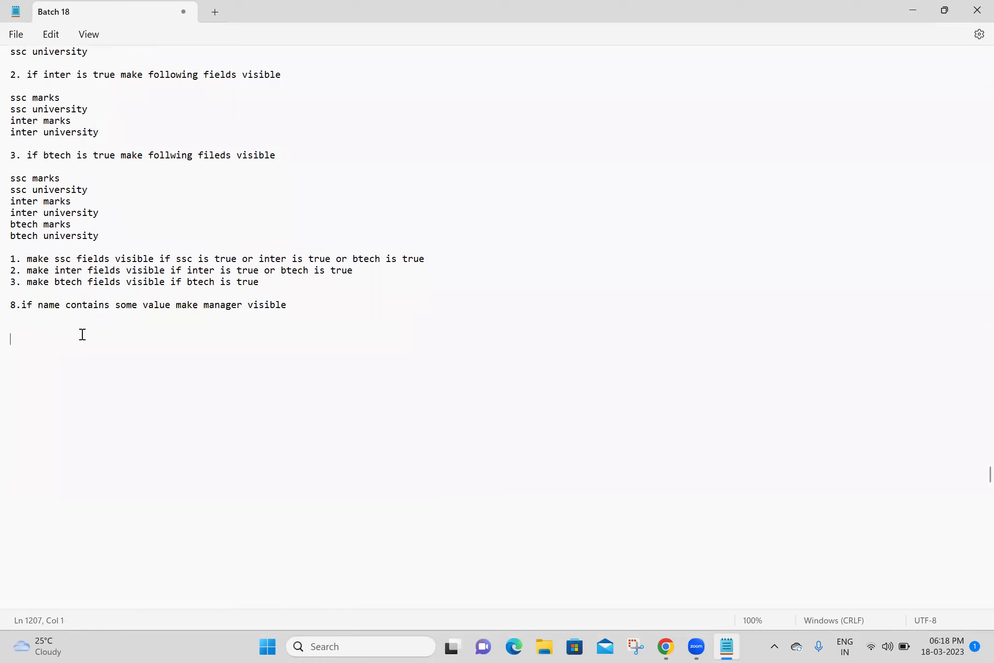
{"action": "left_click_drag", "start_coordinate": [302, 300], "coordinate": [12, 303]}
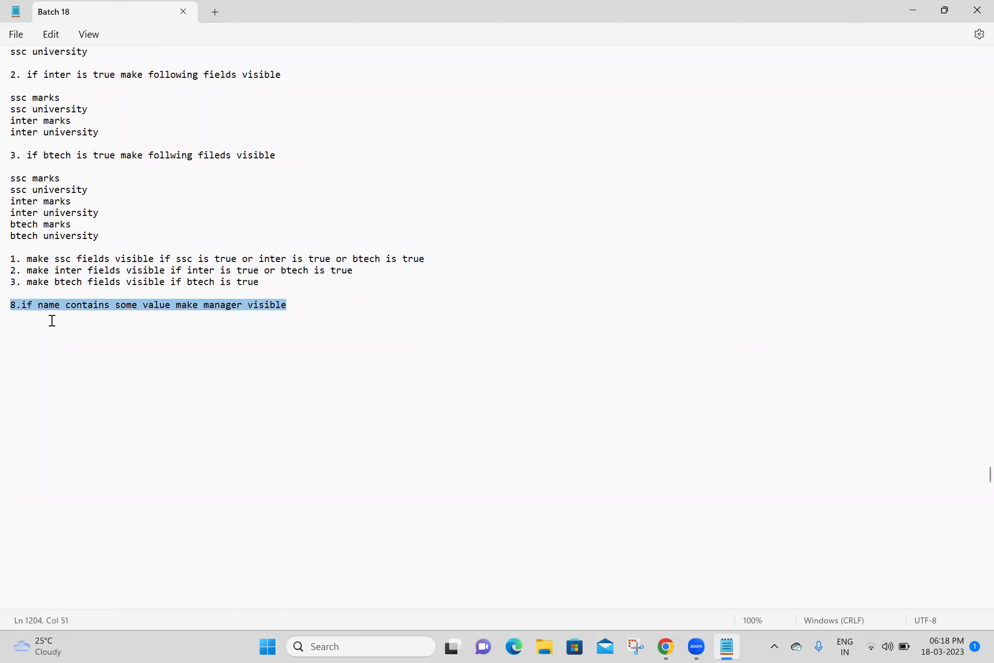
{"action": "left_click", "coordinate": [423, 306]}
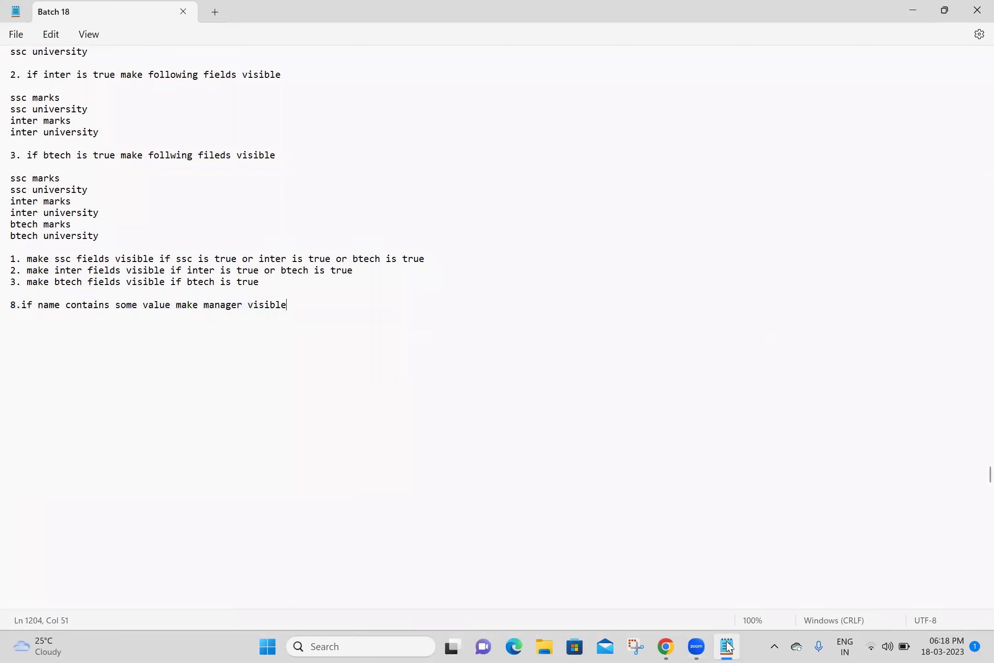
Step: Switch to Chrome and open a duplicate of the new My Parent record form in a separate tab
{"action": "left_click", "coordinate": [667, 646]}
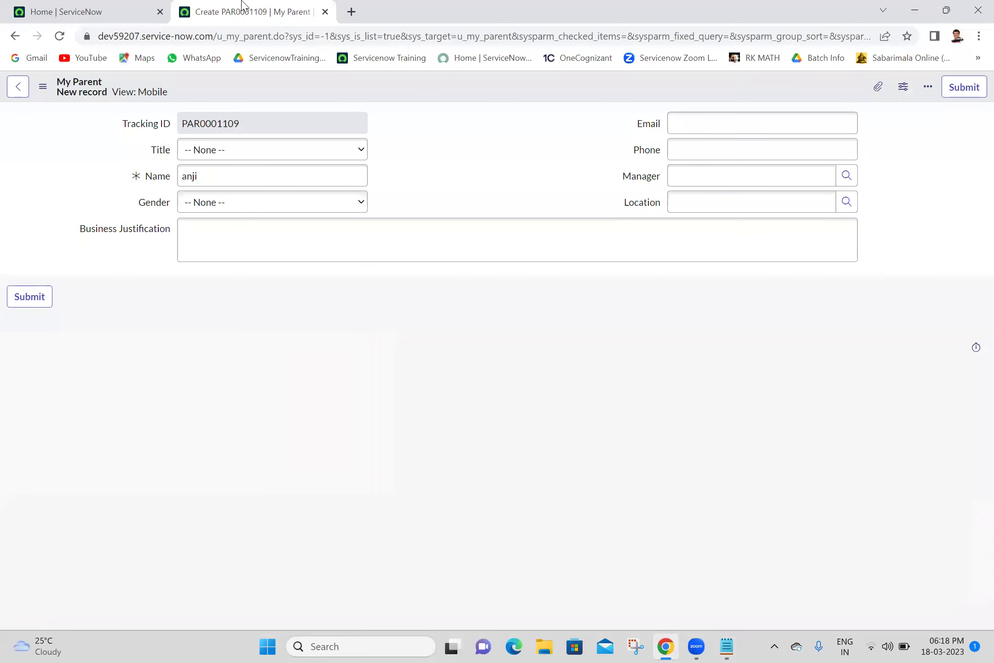
{"action": "key", "text": "alt+d"}
{"action": "key", "text": "alt+Return"}
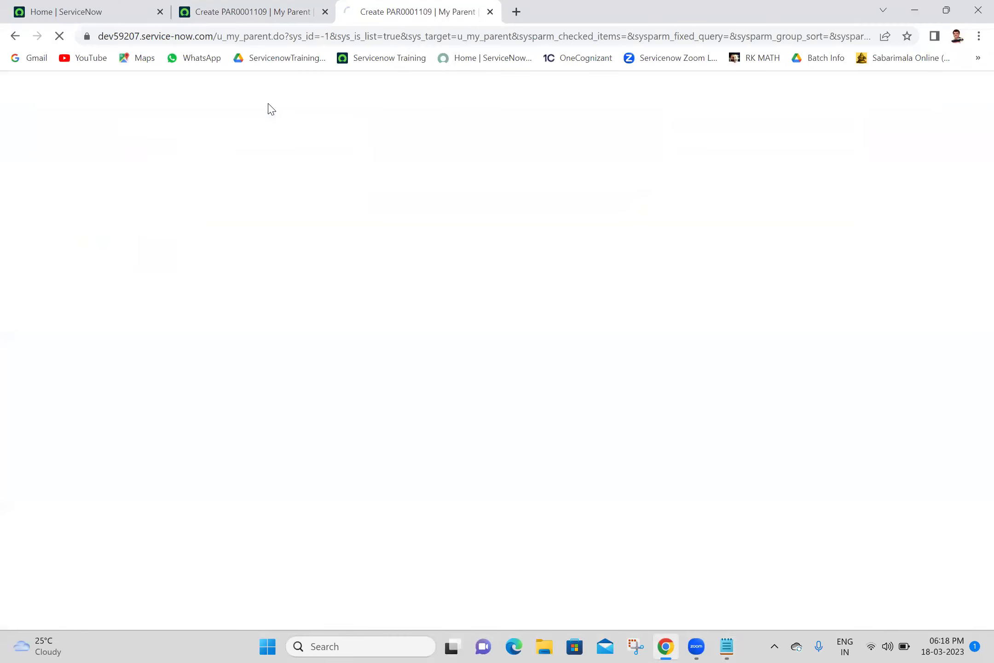
Step: Open the UI policies configured for the My Parent form and start a new UI policy record
{"action": "right_click", "coordinate": [421, 98]}
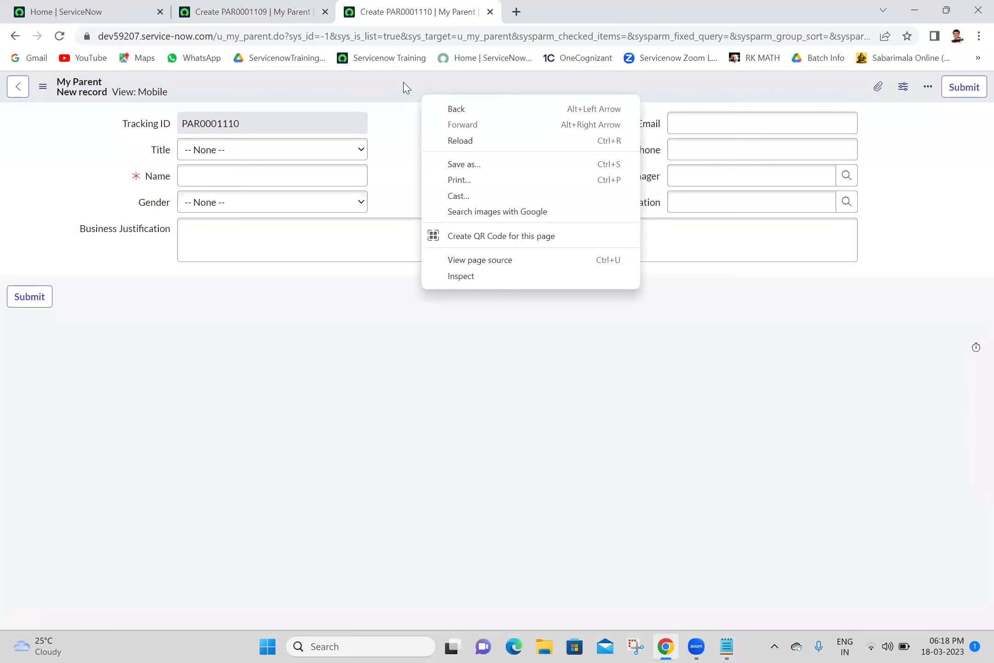
{"action": "right_click", "coordinate": [406, 87]}
{"action": "mouse_move", "coordinate": [439, 109]}
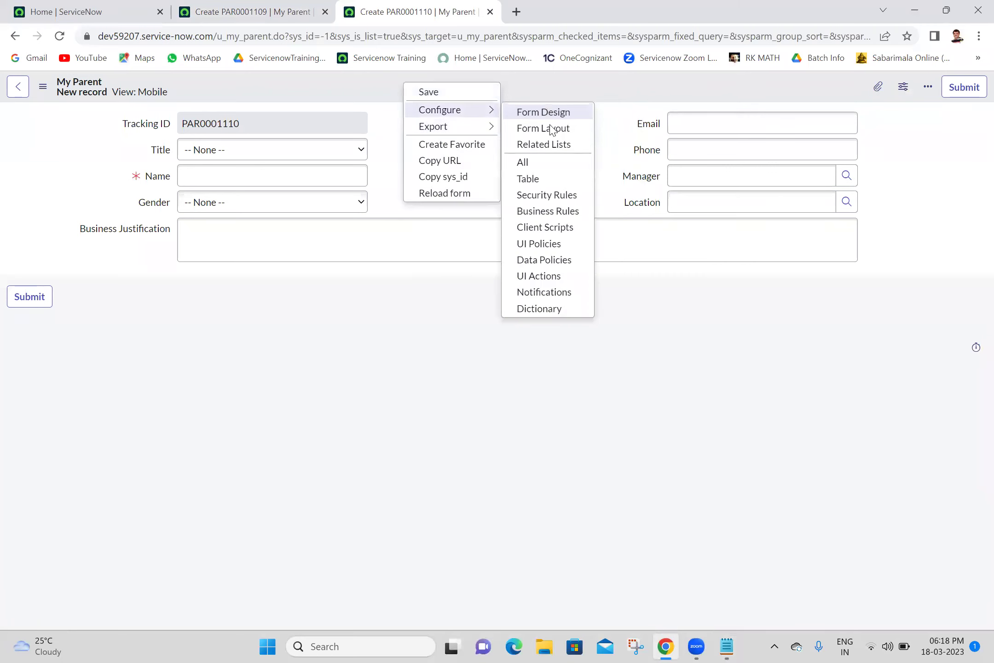
{"action": "left_click", "coordinate": [546, 248]}
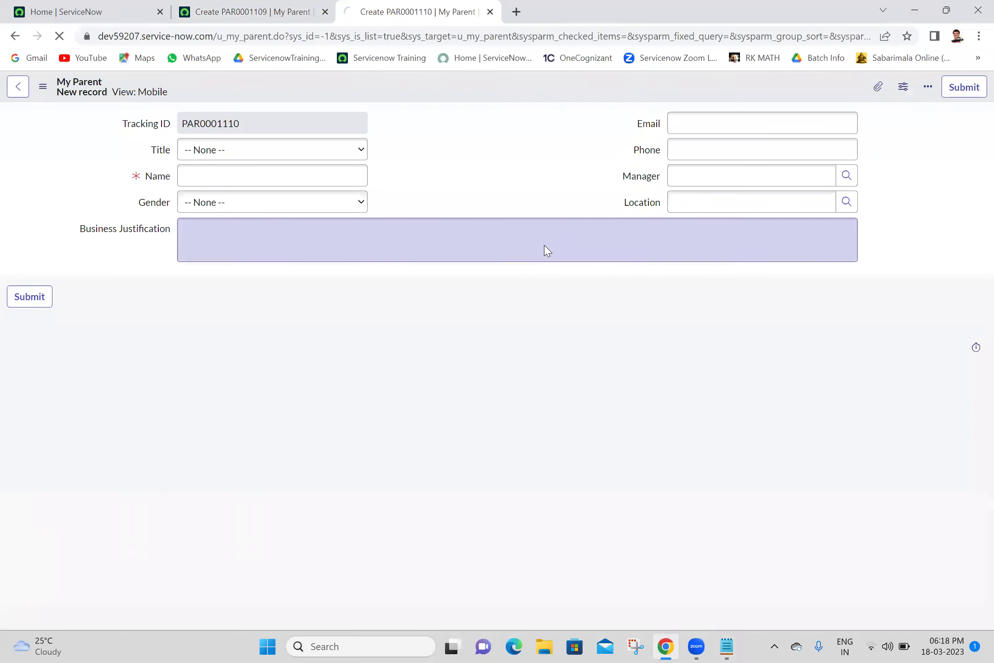
{"action": "left_click", "coordinate": [970, 88]}
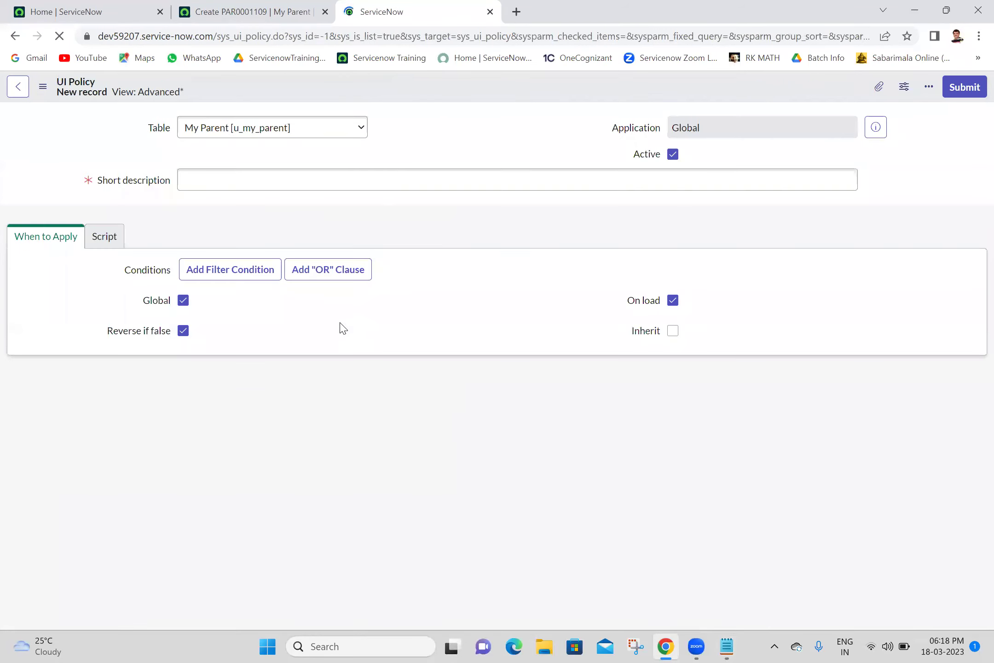
{"action": "left_click", "coordinate": [415, 189]}
{"action": "key", "text": "ctrl+v"}
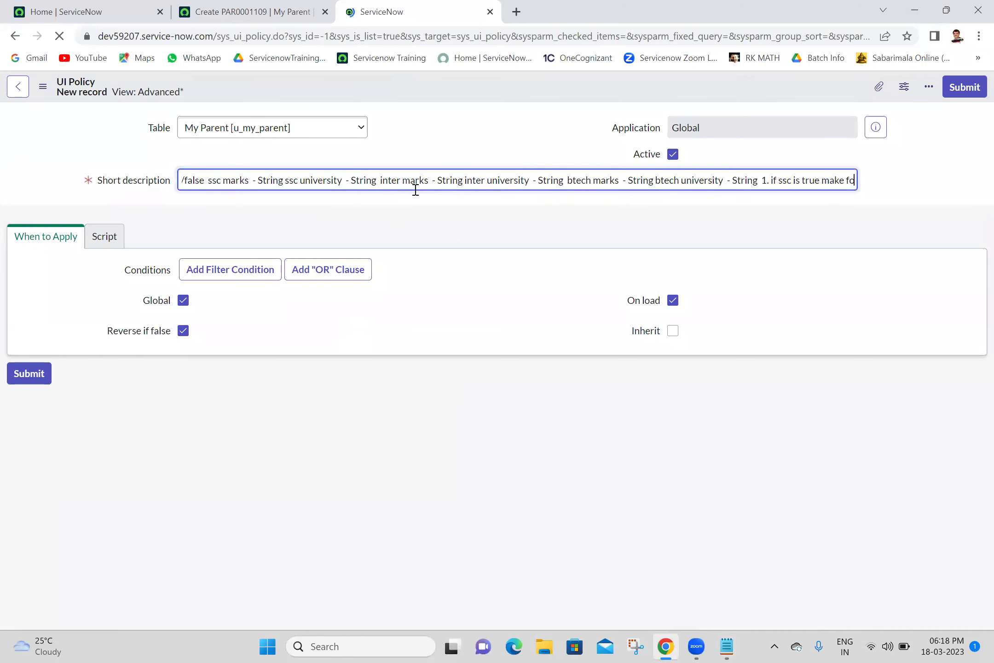
{"action": "key", "text": "ctrl+a"}
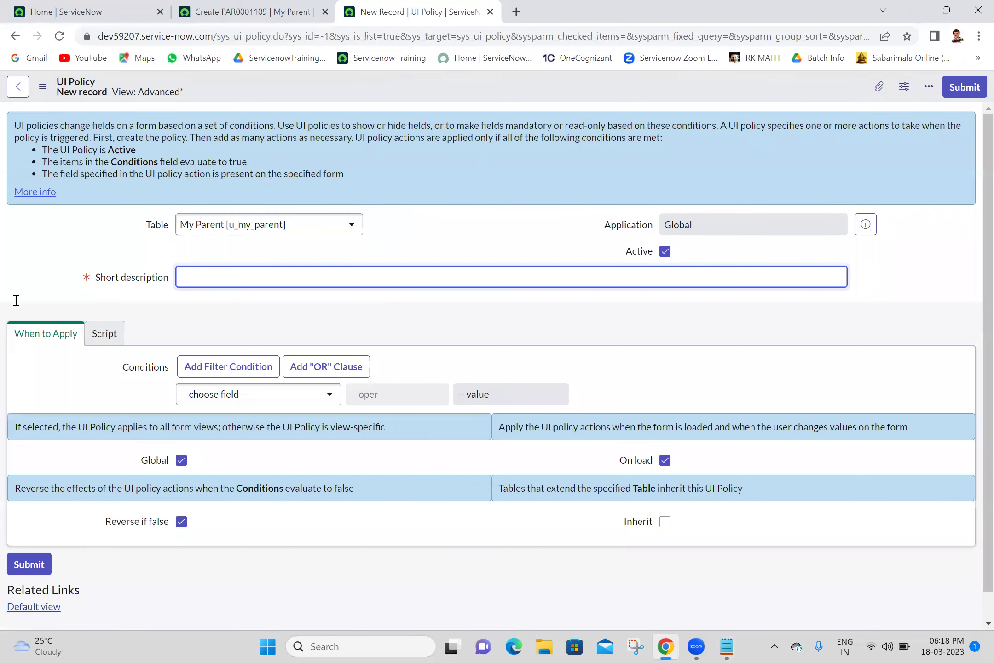
Step: Copy "if name contains some value make manager visible" from the Notepad notes, without its number, into the new UI policy's short description
{"action": "key", "text": "alt+Tab"}
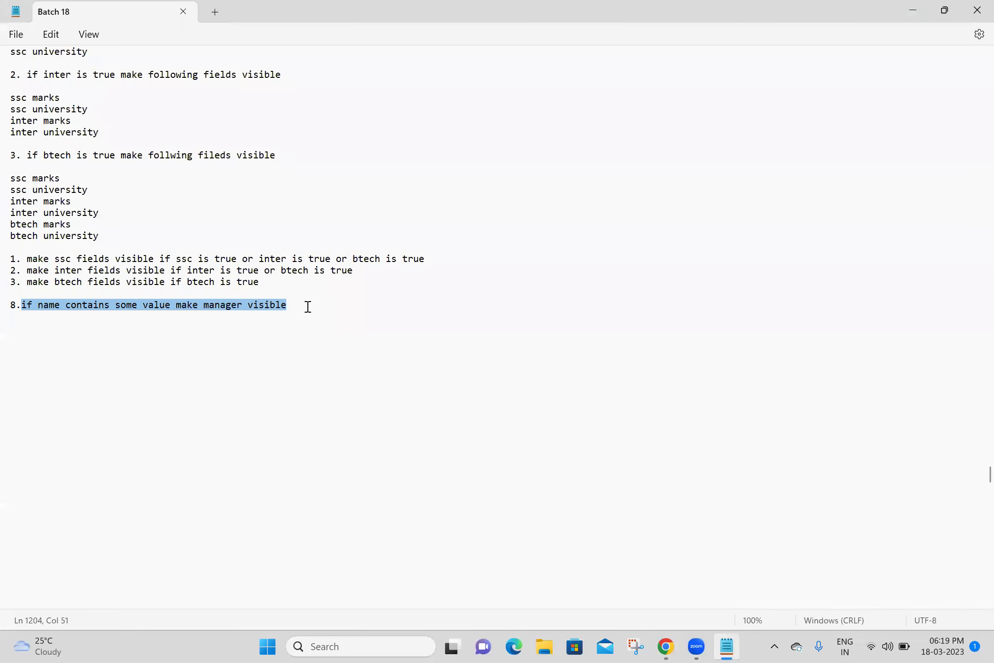
{"action": "left_click", "coordinate": [308, 306]}
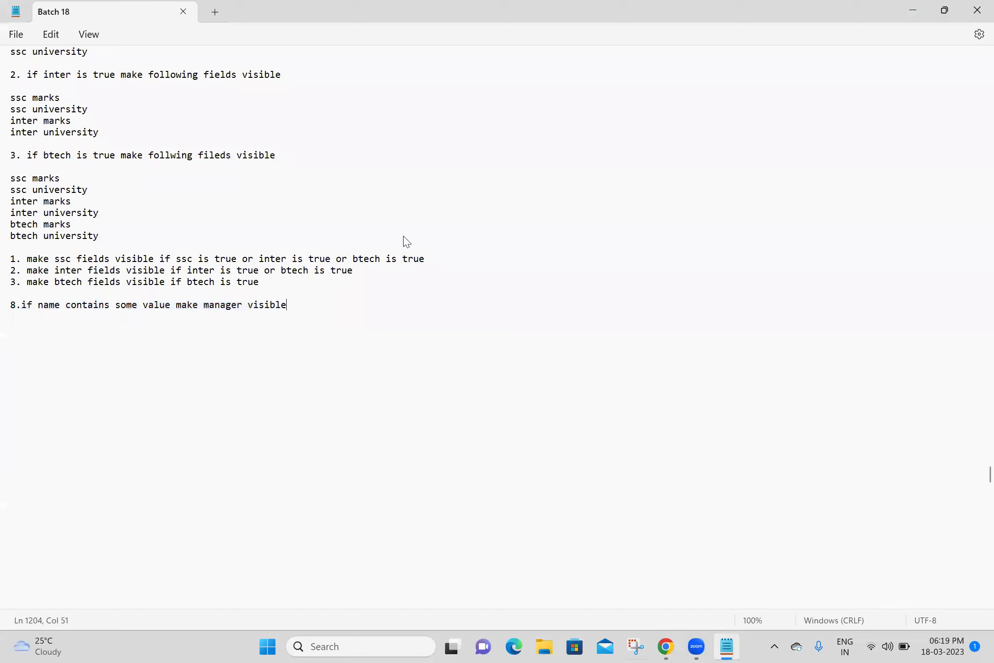
{"action": "key", "text": "alt+Tab"}
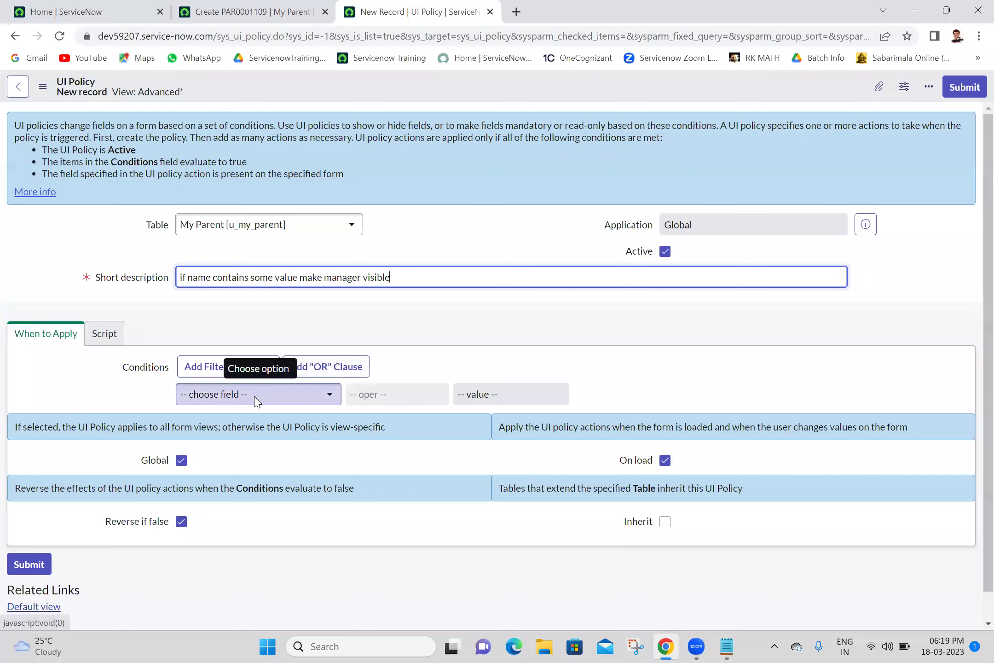
Step: Set the UI policy's condition to Name is not empty and save the policy, staying on its record
{"action": "left_click", "coordinate": [255, 396]}
{"action": "type", "text": "name"}
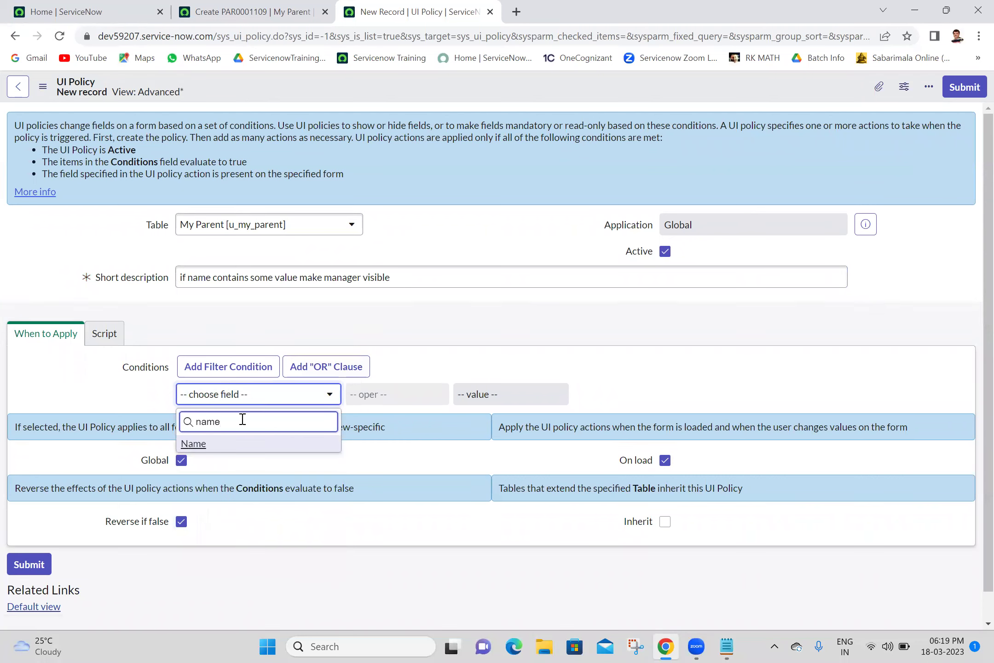
{"action": "left_click", "coordinate": [245, 442]}
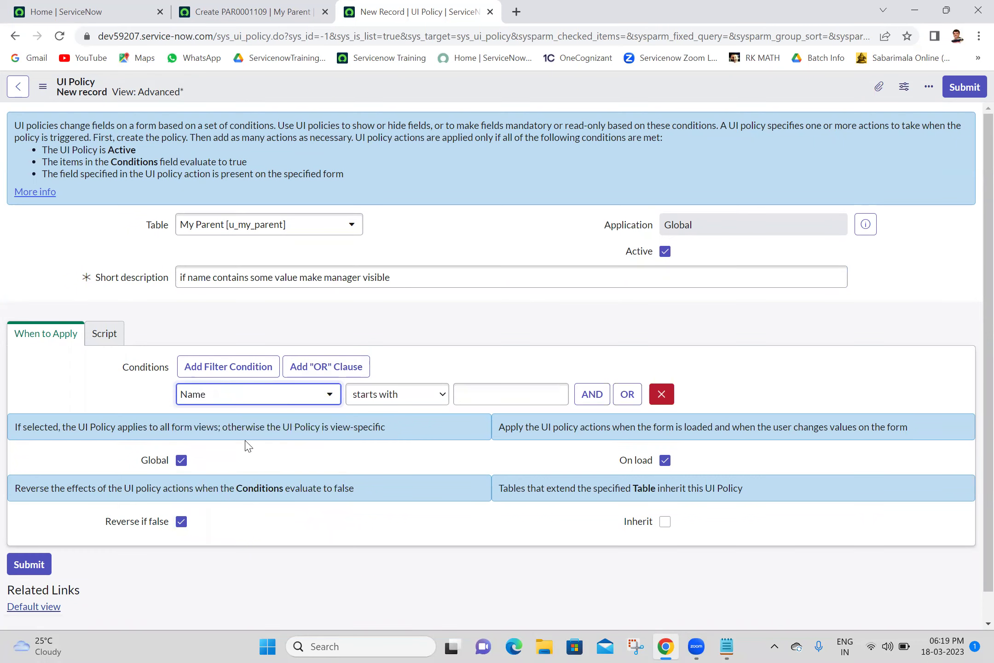
{"action": "left_click", "coordinate": [395, 394]}
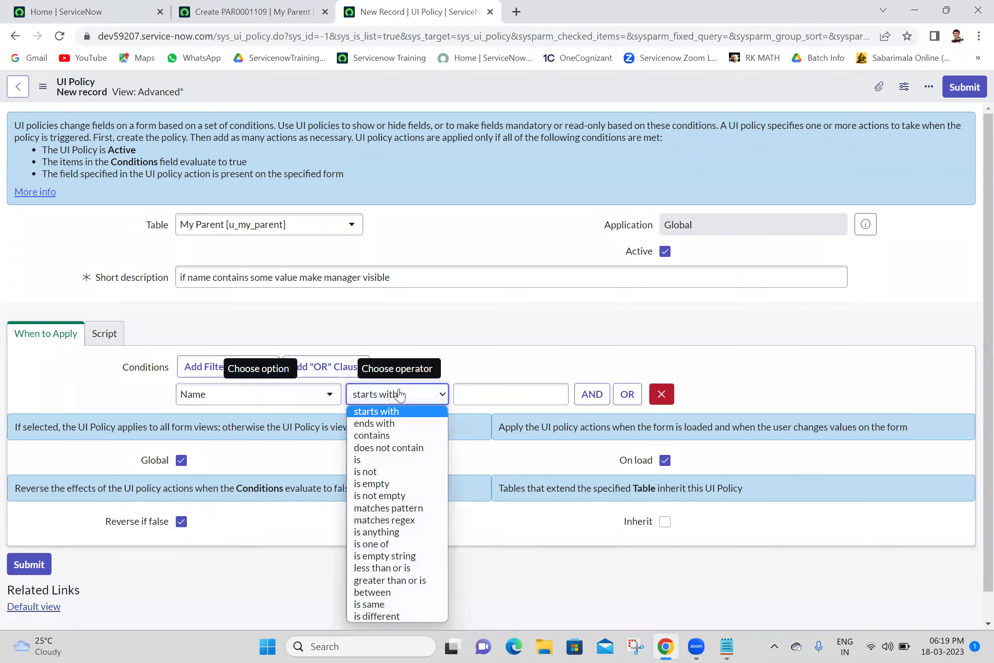
{"action": "left_click", "coordinate": [386, 496]}
{"action": "right_click", "coordinate": [468, 91]}
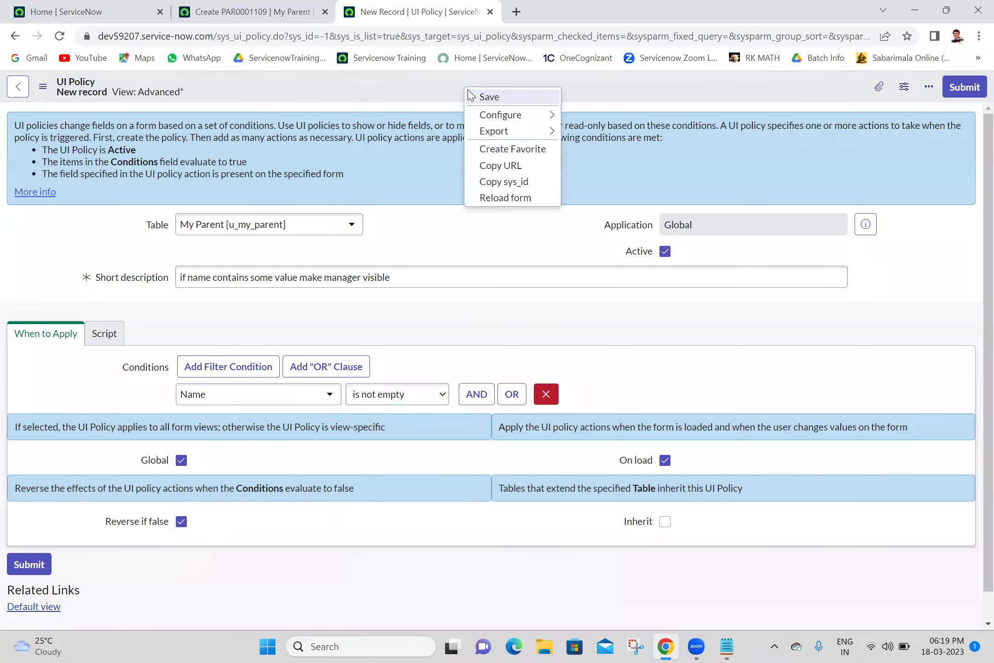
{"action": "left_click", "coordinate": [473, 97]}
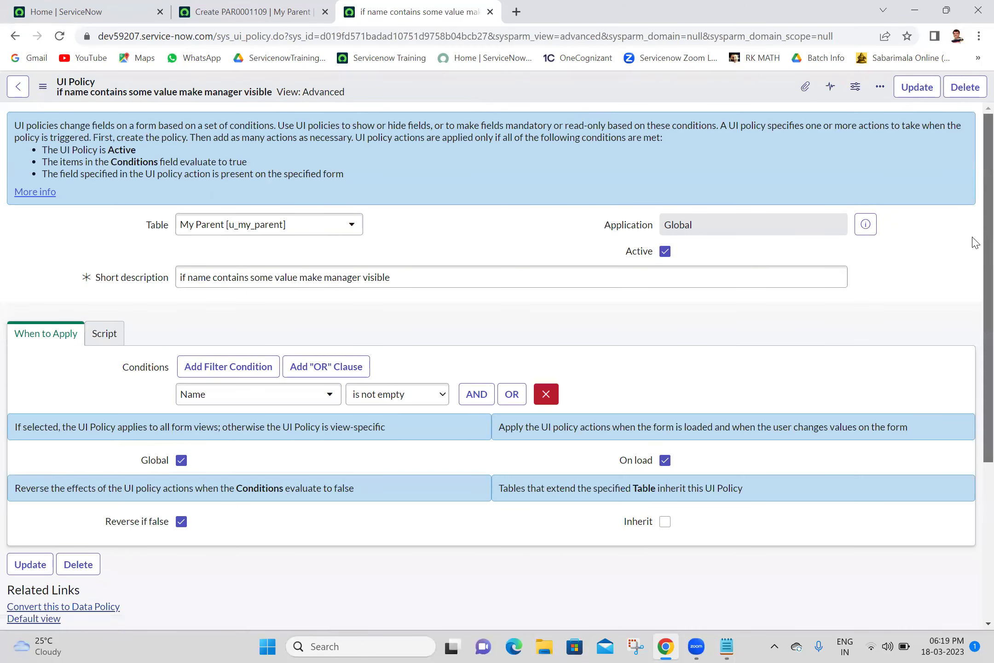
Step: Add a UI policy action for the Manager field with Visible set to True and submit it
{"action": "scroll", "coordinate": [973, 371], "scroll_direction": "down", "scroll_amount": 3}
{"action": "scroll", "coordinate": [973, 370], "scroll_direction": "down", "scroll_amount": 3}
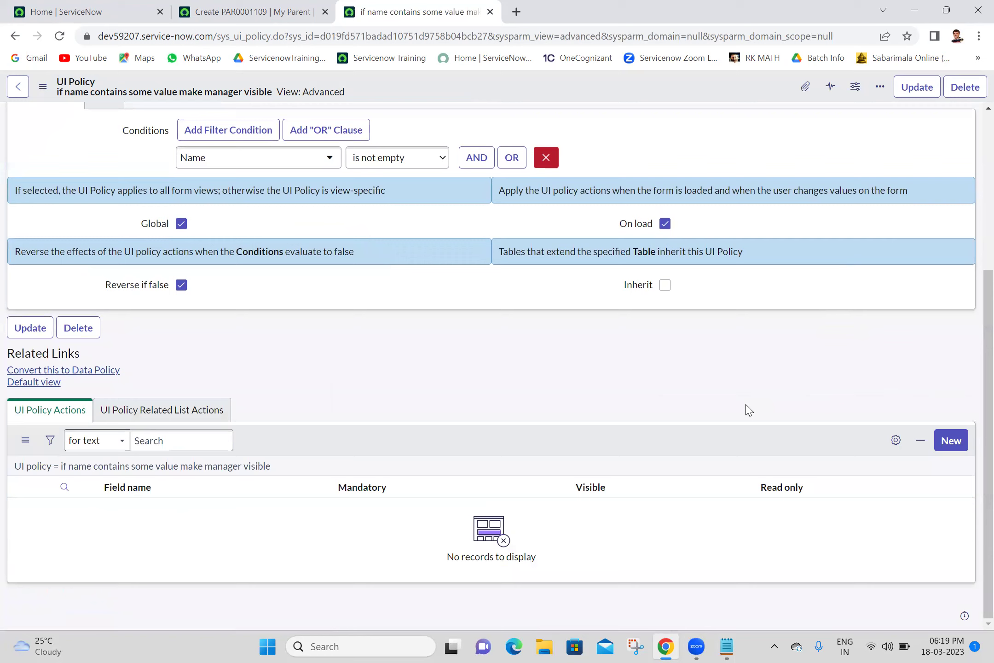
{"action": "left_click", "coordinate": [962, 441]}
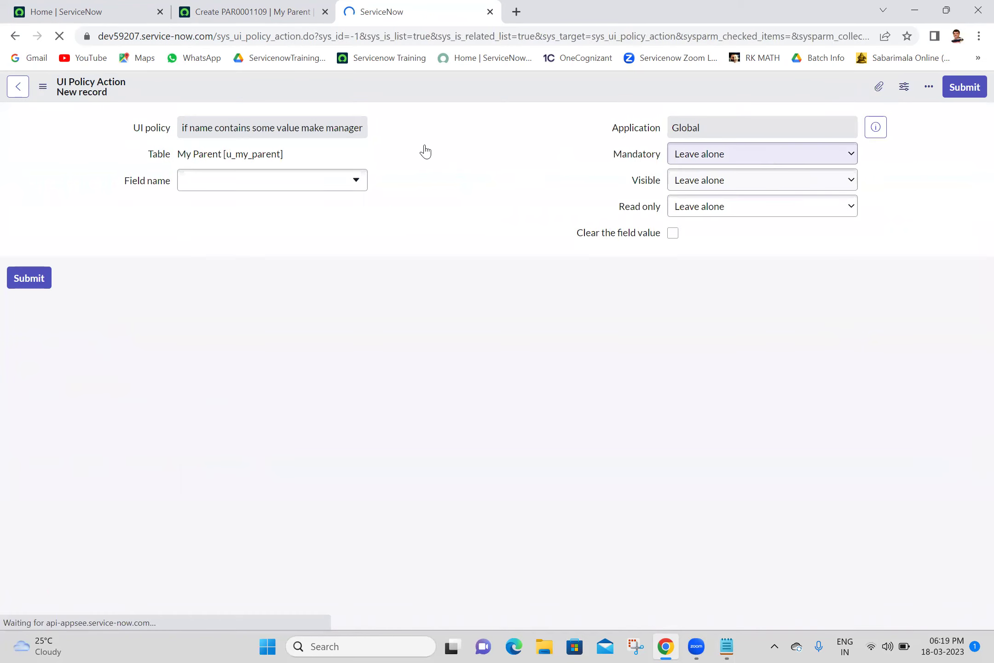
{"action": "left_click", "coordinate": [302, 225]}
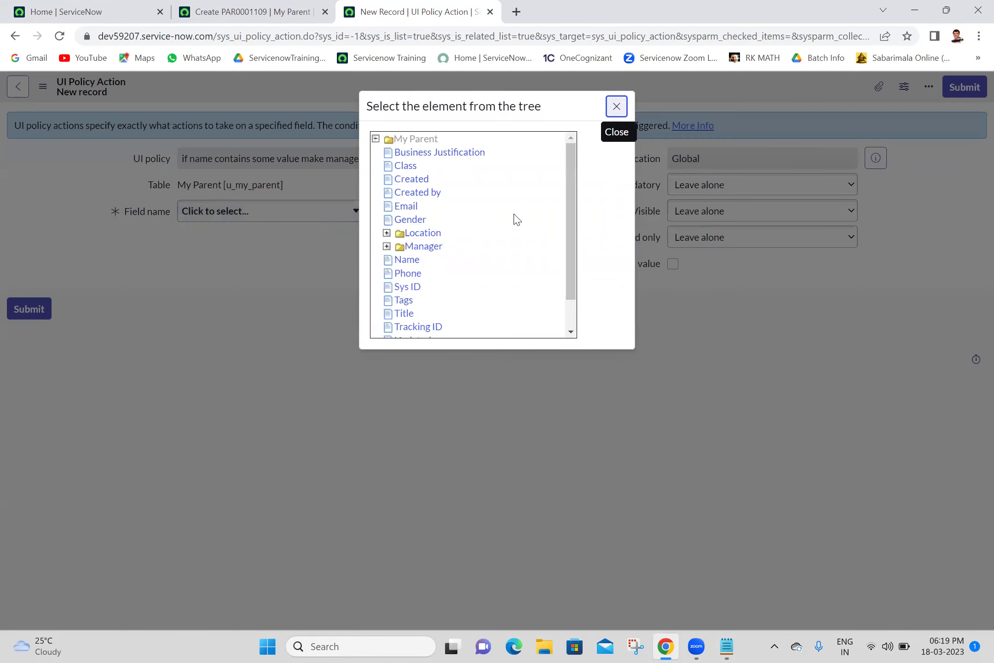
{"action": "left_click", "coordinate": [423, 246]}
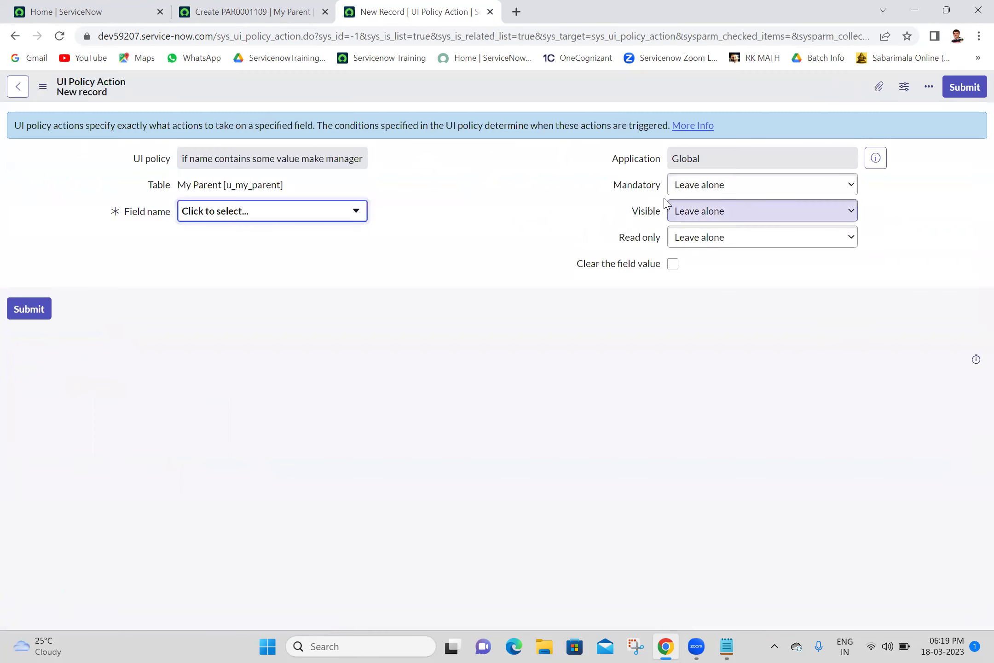
{"action": "left_click", "coordinate": [704, 209]}
{"action": "left_click", "coordinate": [693, 241]}
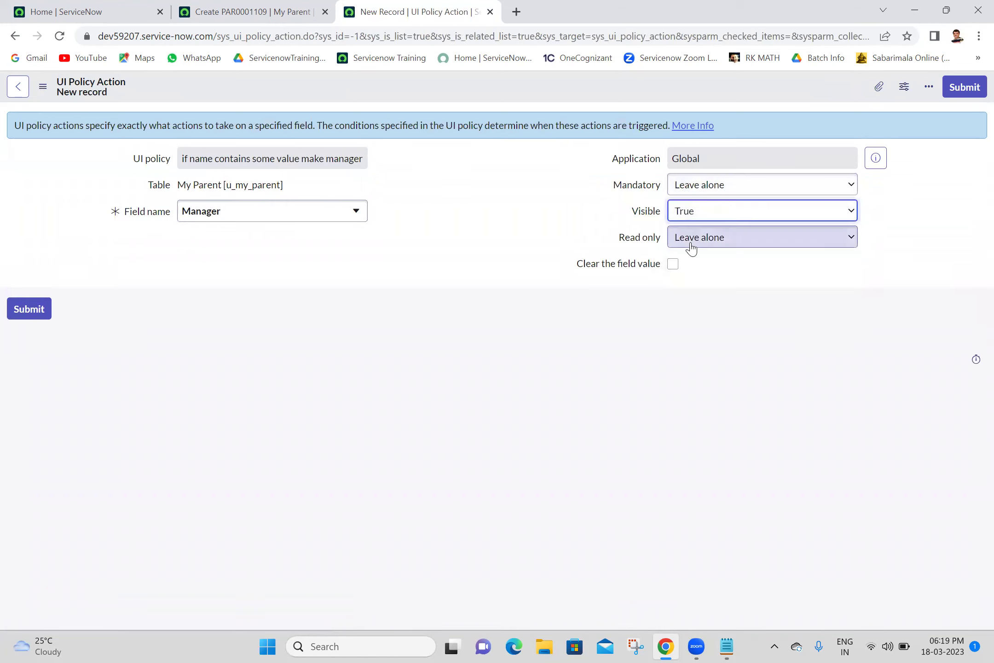
{"action": "left_click", "coordinate": [964, 90]}
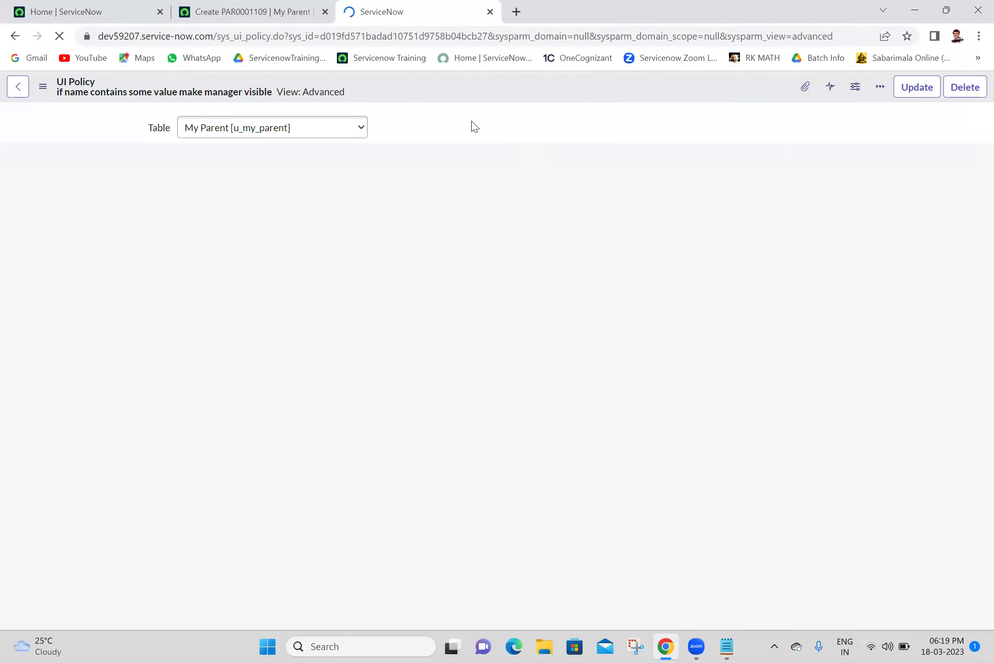
Step: Reload the new My Parent record form, discarding its unsaved entries, and fill in a person's name in Name to test the policy
{"action": "left_click", "coordinate": [285, 12]}
{"action": "left_click", "coordinate": [456, 14]}
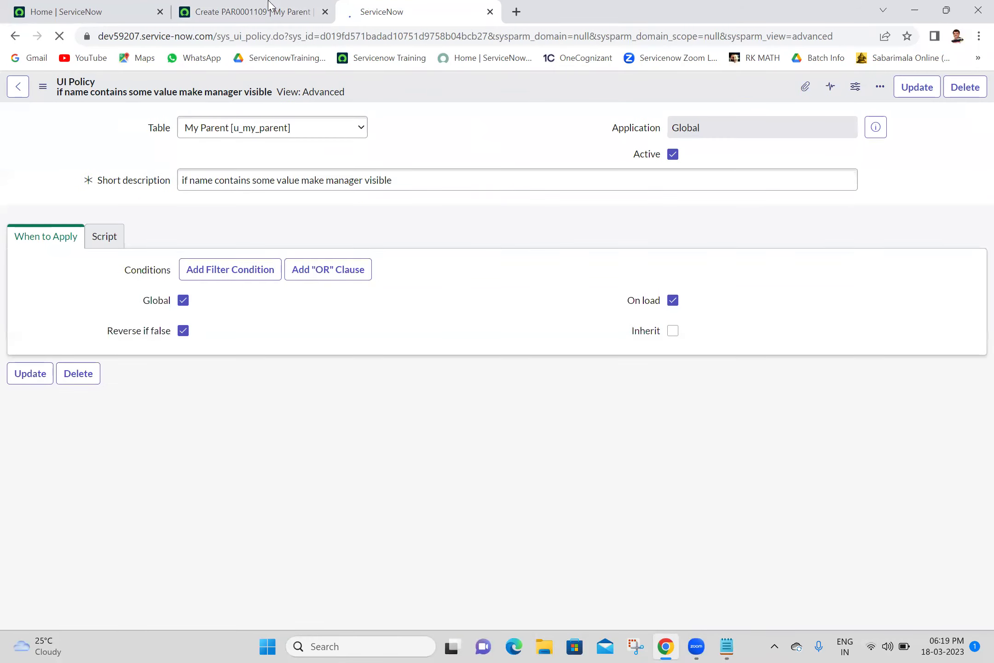
{"action": "left_click", "coordinate": [269, 6]}
{"action": "left_click", "coordinate": [59, 35]}
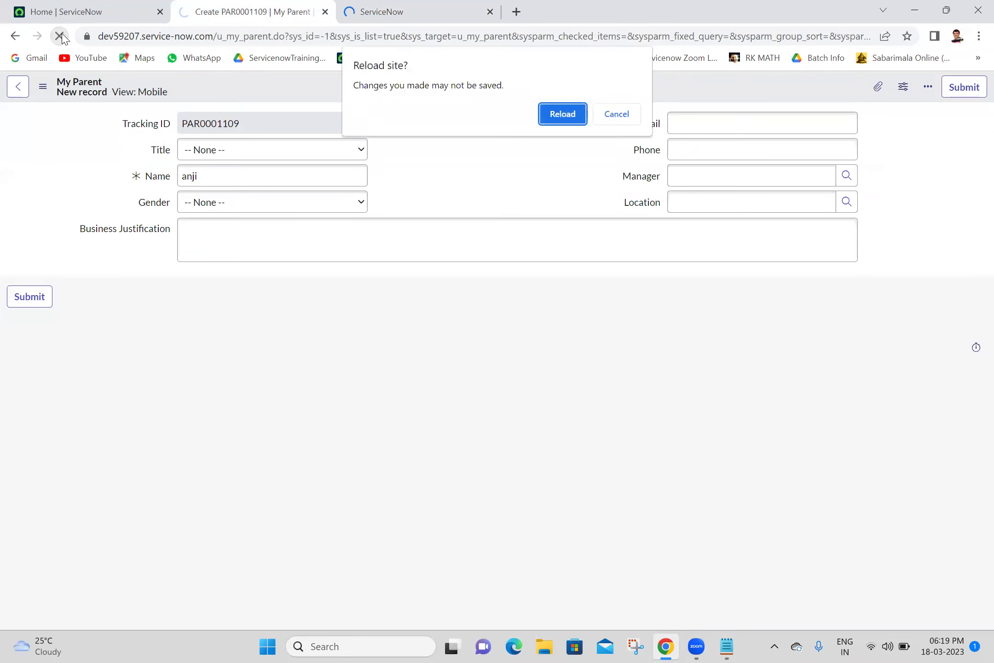
{"action": "left_click", "coordinate": [558, 116]}
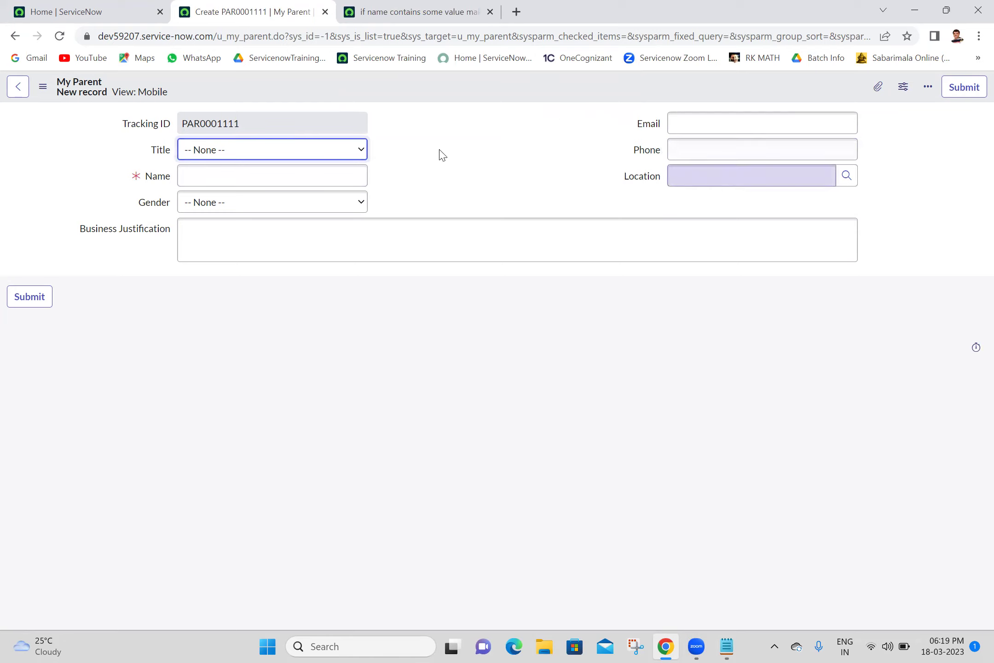
{"action": "left_click", "coordinate": [274, 185]}
{"action": "type", "text": "anji"}
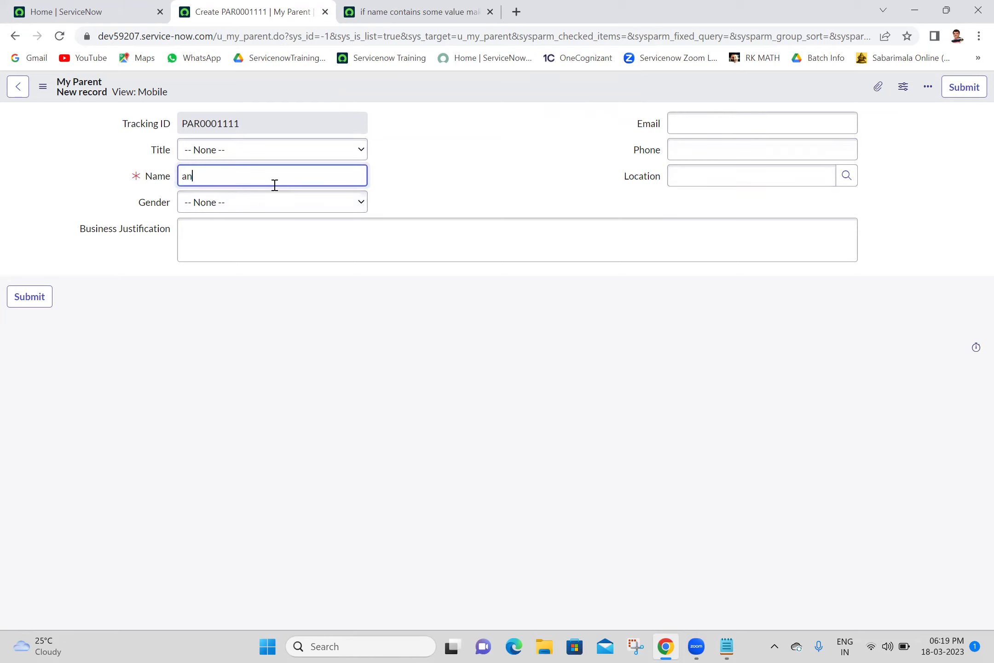
{"action": "left_click", "coordinate": [414, 186]}
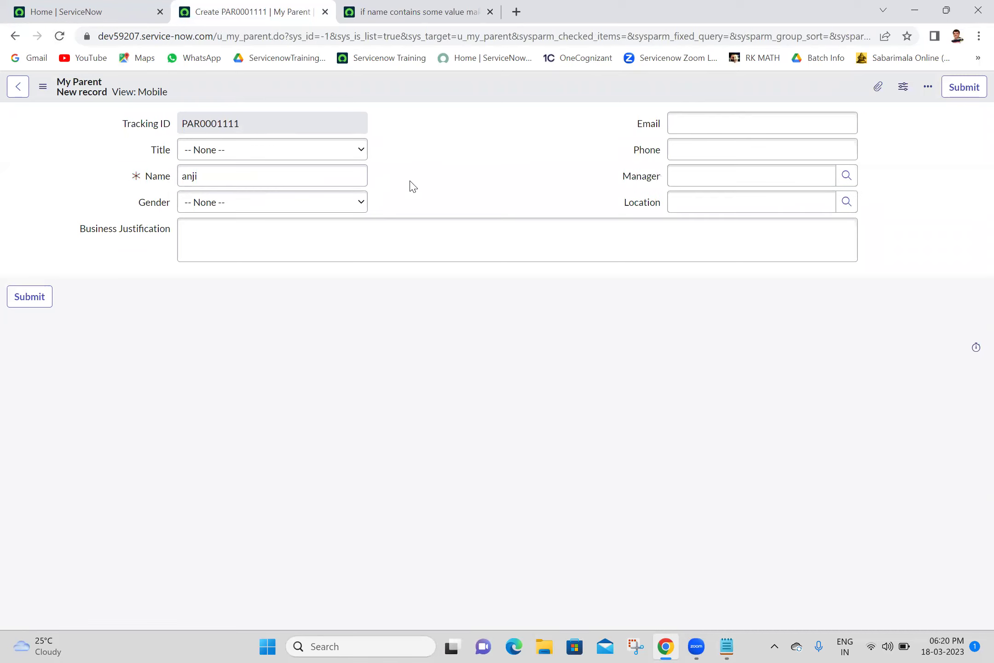
Step: Choose a user as Manager on the new My Parent record and save the record, keeping it open
{"action": "left_click", "coordinate": [725, 183]}
{"action": "type", "text": "abel"}
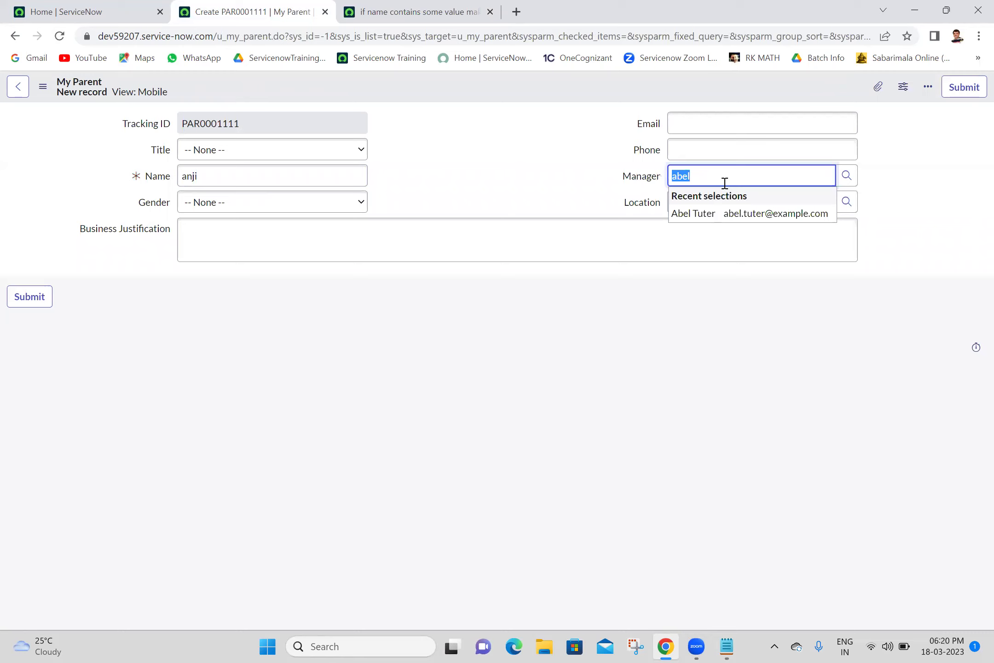
{"action": "left_click", "coordinate": [713, 211]}
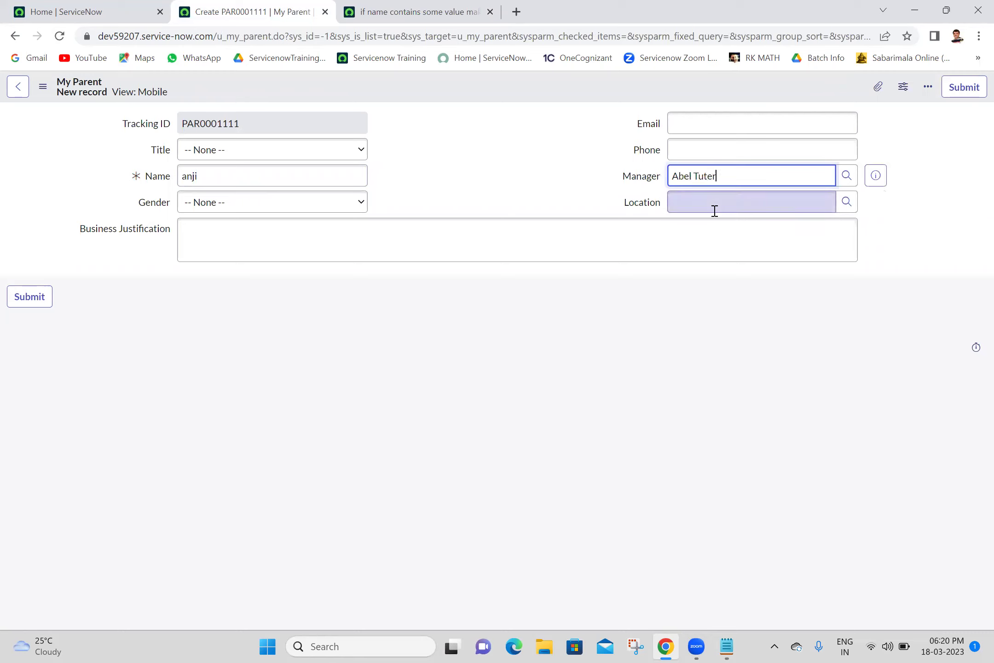
{"action": "right_click", "coordinate": [464, 94]}
{"action": "left_click", "coordinate": [488, 101]}
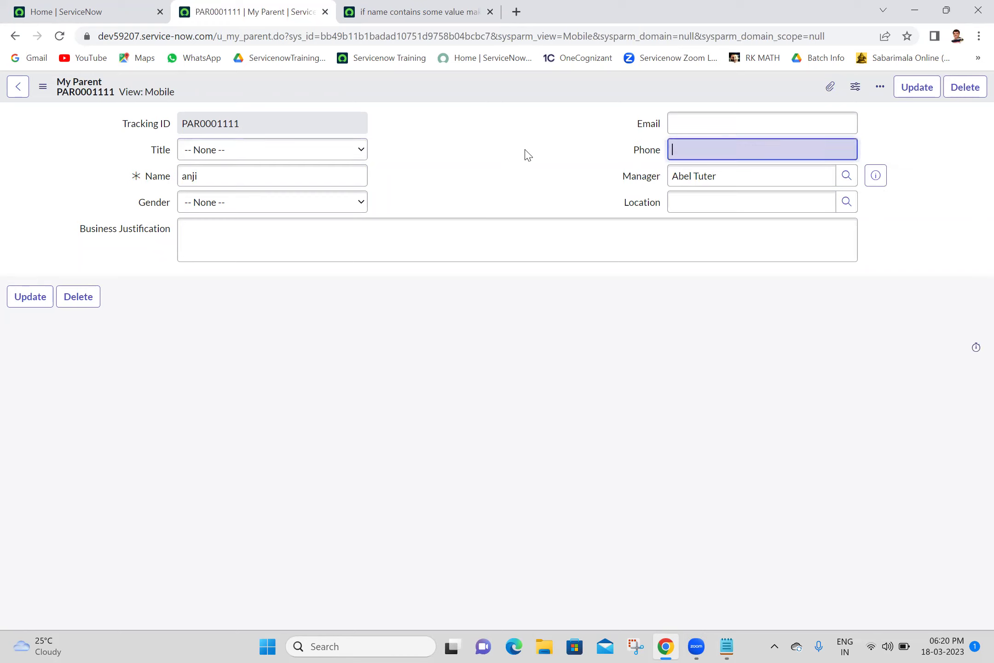
Step: Test the policy on the saved My Parent record by clearing Name, leaving the field, and entering a different person's name
{"action": "double_click", "coordinate": [285, 173]}
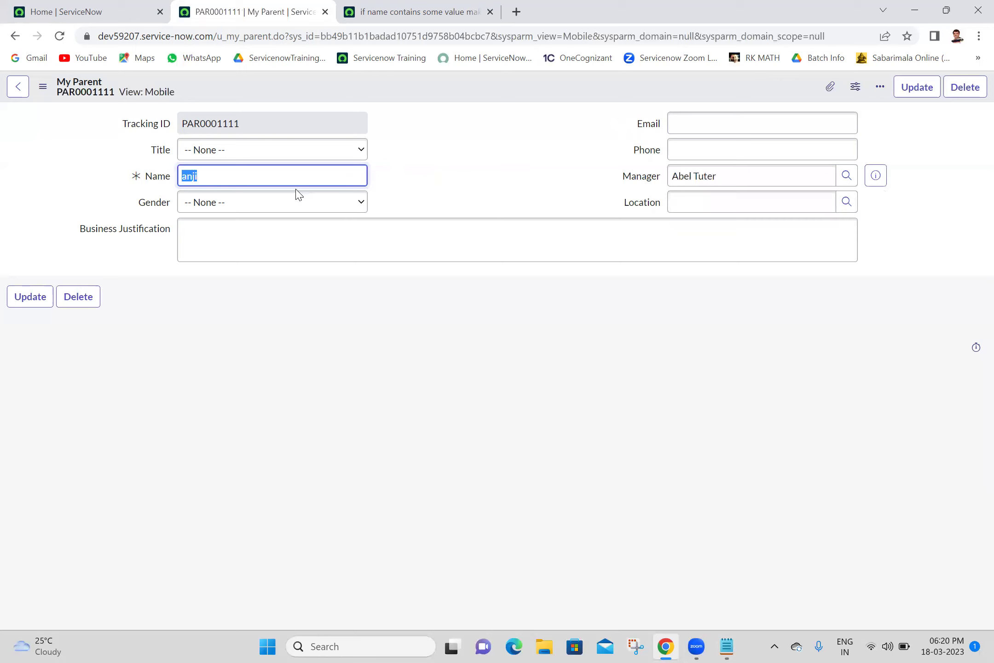
{"action": "key", "text": "BackSpace"}
{"action": "left_click", "coordinate": [440, 178]}
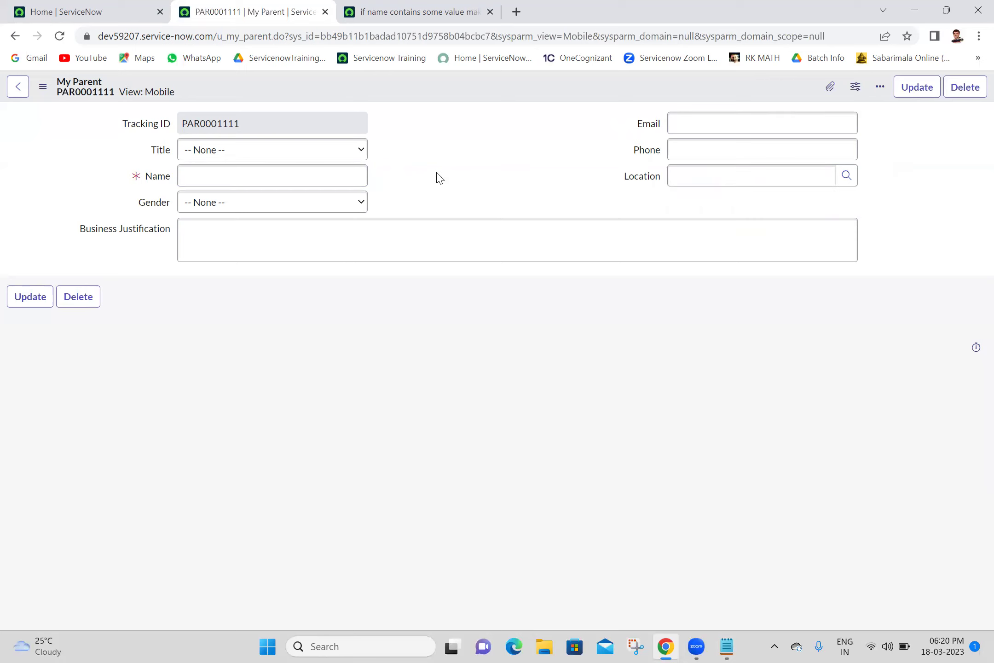
{"action": "left_click", "coordinate": [307, 178]}
{"action": "type", "text": "Ravi"}
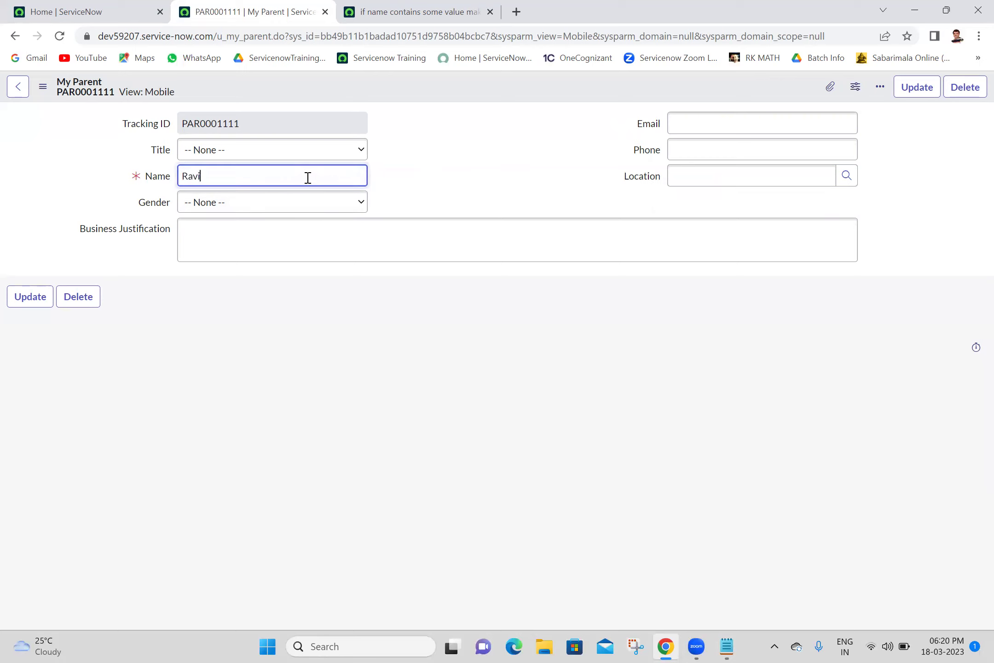
{"action": "left_click", "coordinate": [441, 143]}
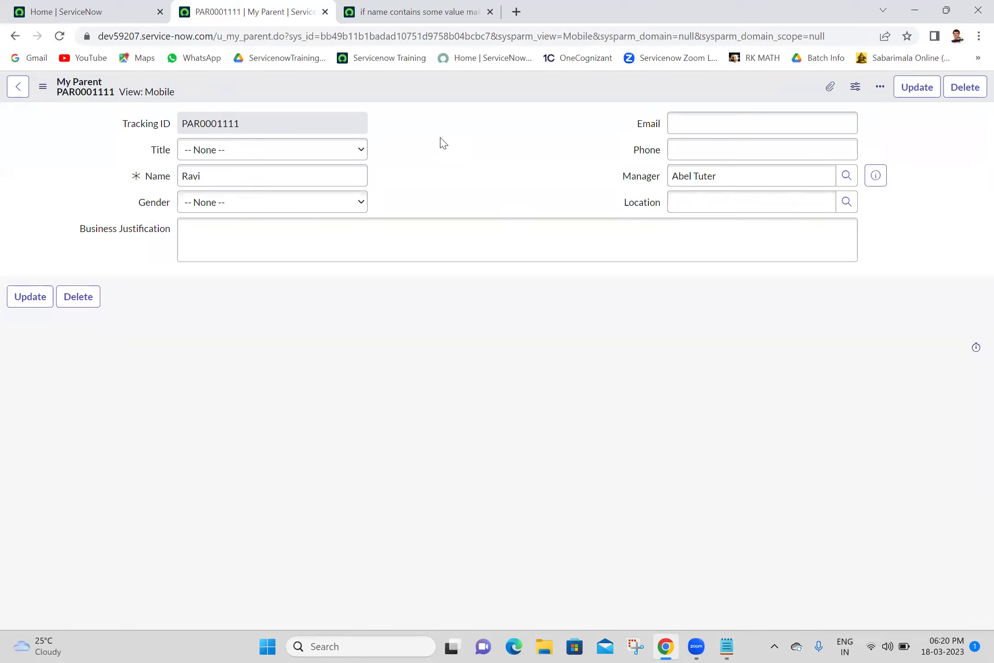
{"action": "left_click", "coordinate": [268, 180]}
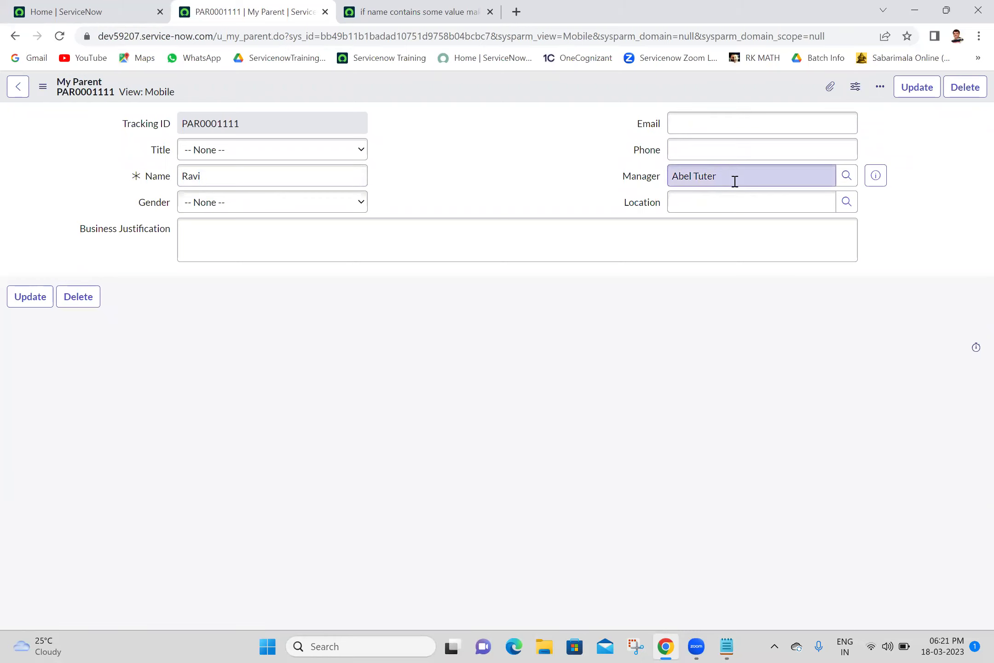
Step: Open the policy's u_manager action in a separate tab, enable Clear the field value, and update the action
{"action": "left_click", "coordinate": [392, 12]}
{"action": "scroll", "coordinate": [974, 422], "scroll_direction": "down", "scroll_amount": 4}
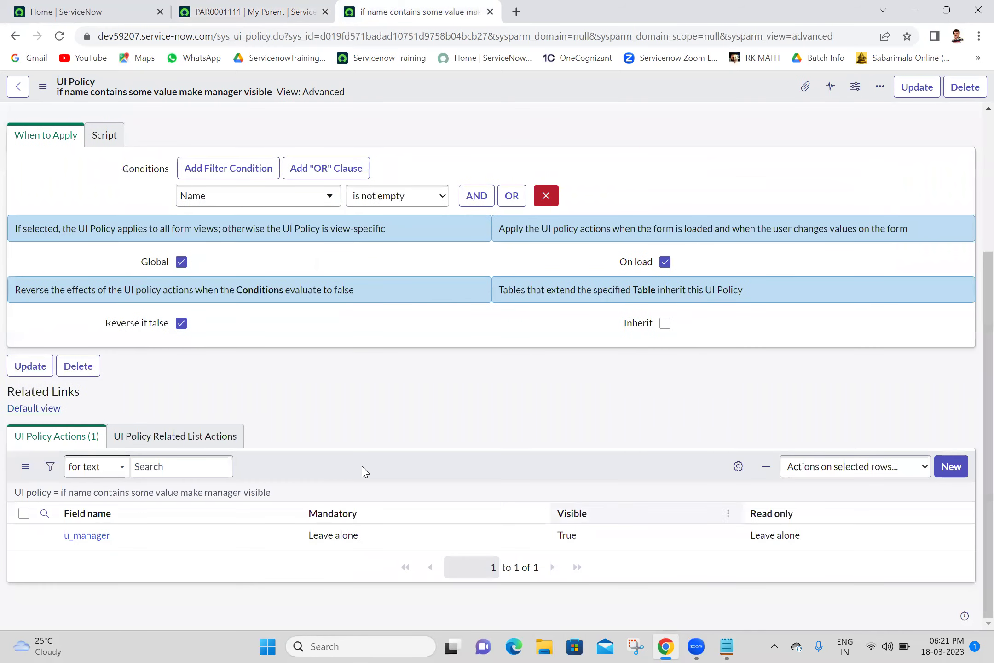
{"action": "middle_click", "coordinate": [90, 536]}
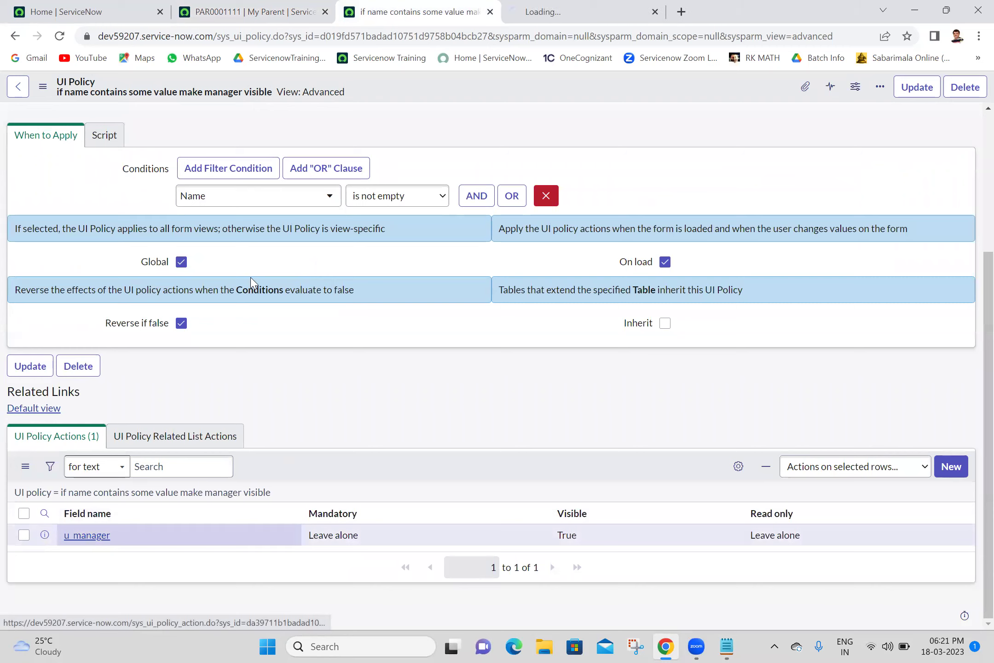
{"action": "left_click", "coordinate": [579, 6]}
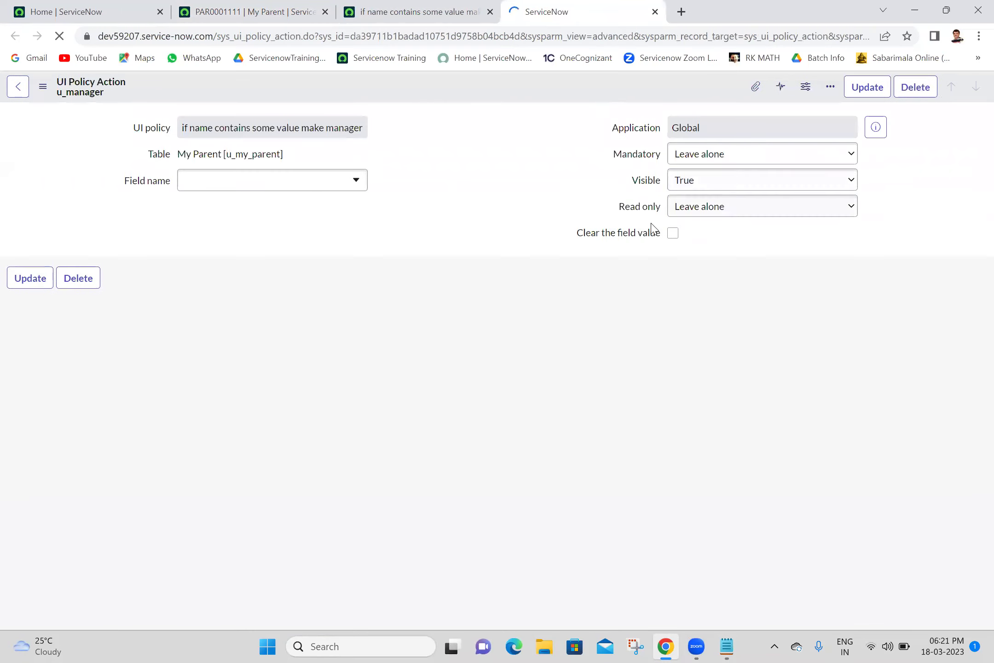
{"action": "left_click", "coordinate": [669, 244]}
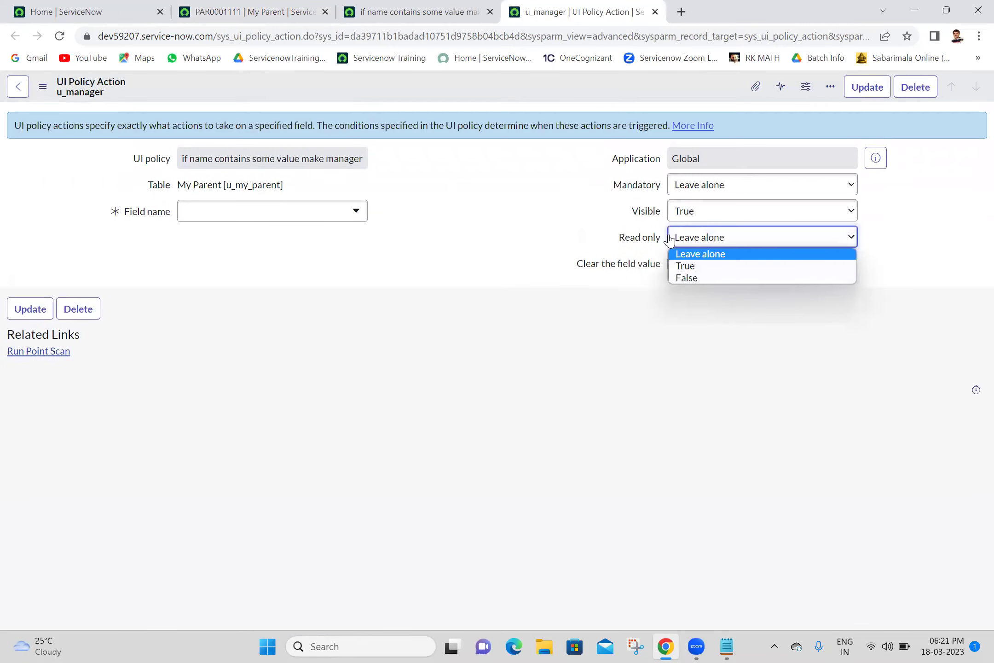
{"action": "left_click", "coordinate": [534, 249]}
{"action": "left_click", "coordinate": [673, 264]}
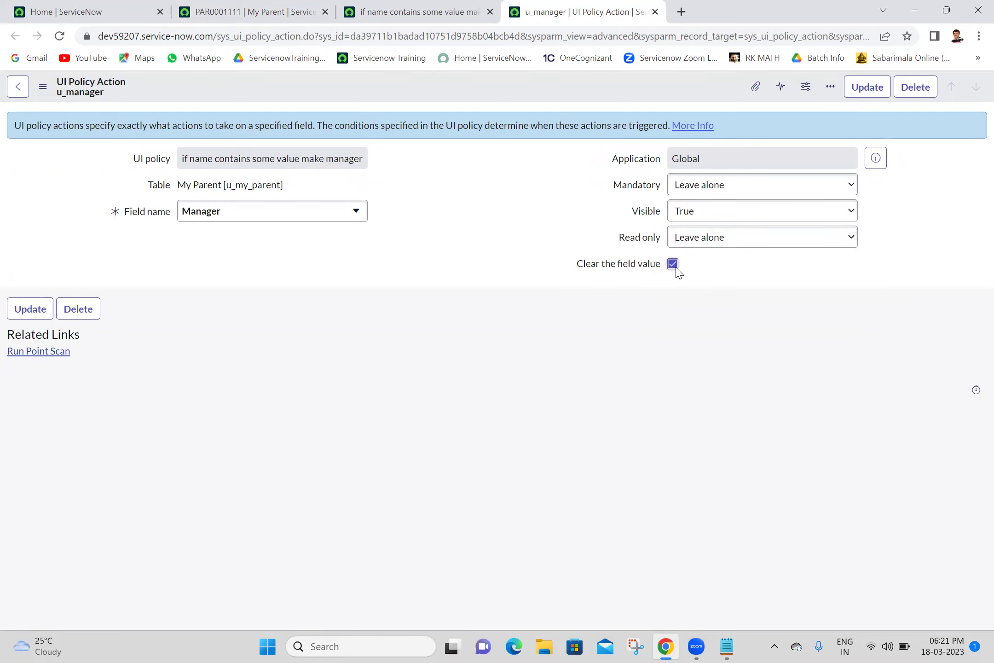
{"action": "left_click", "coordinate": [874, 94]}
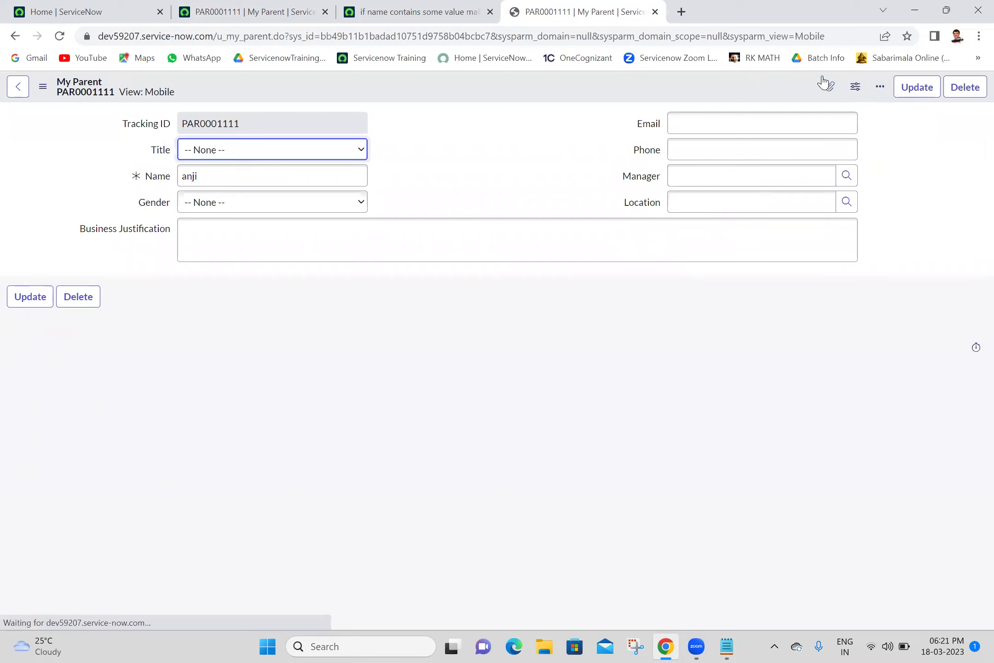
Step: Reload the My Parent record without its unsaved changes and load a blank new record by replacing the sys_id in its URL with -1
{"action": "left_click", "coordinate": [425, 10]}
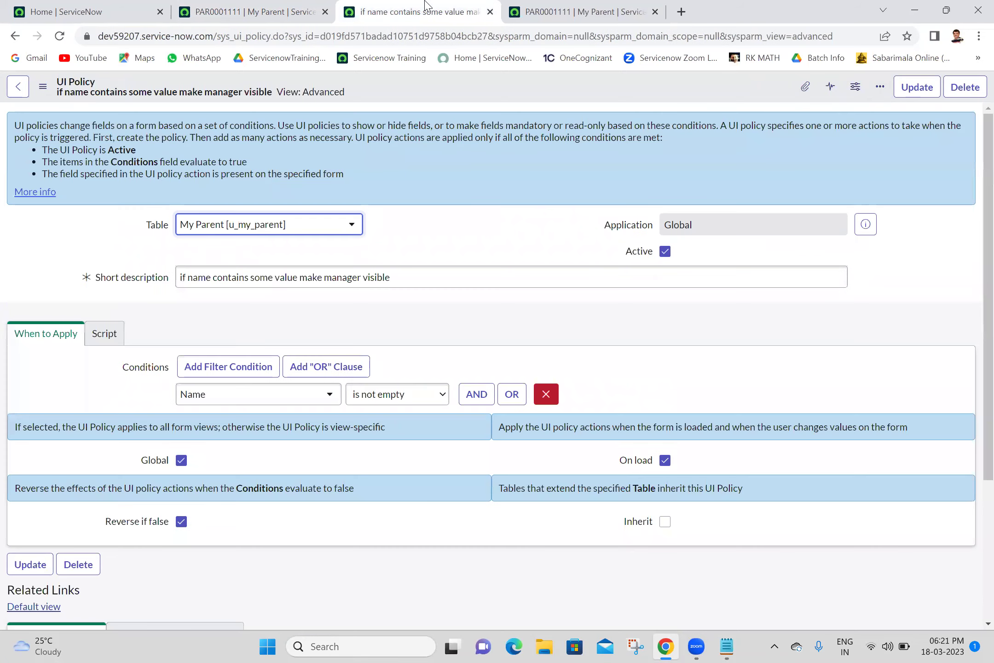
{"action": "left_click", "coordinate": [260, 11]}
{"action": "left_click", "coordinate": [56, 41]}
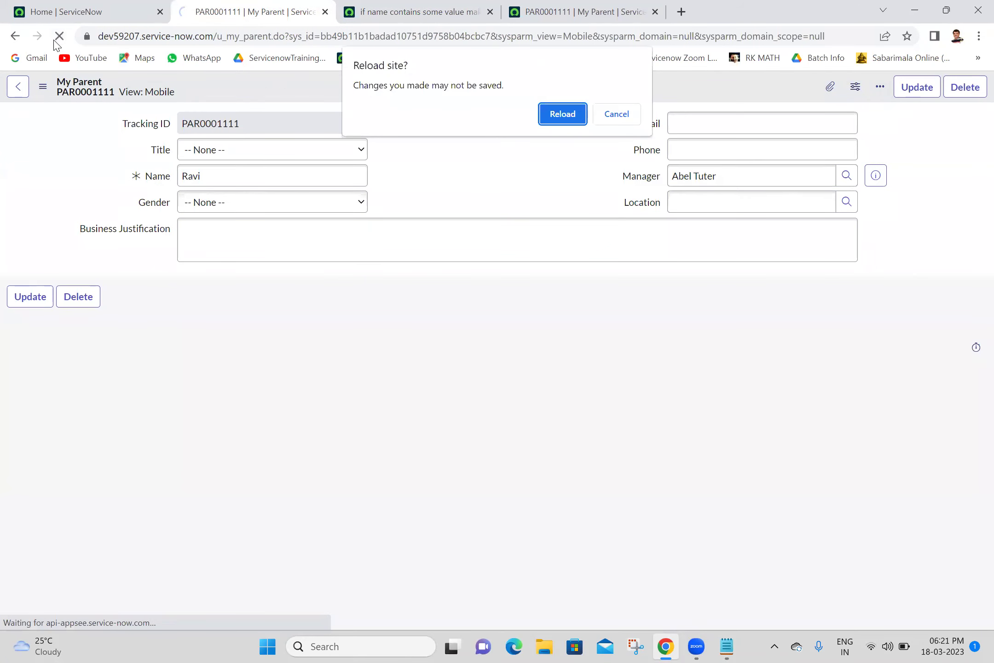
{"action": "left_click", "coordinate": [546, 118]}
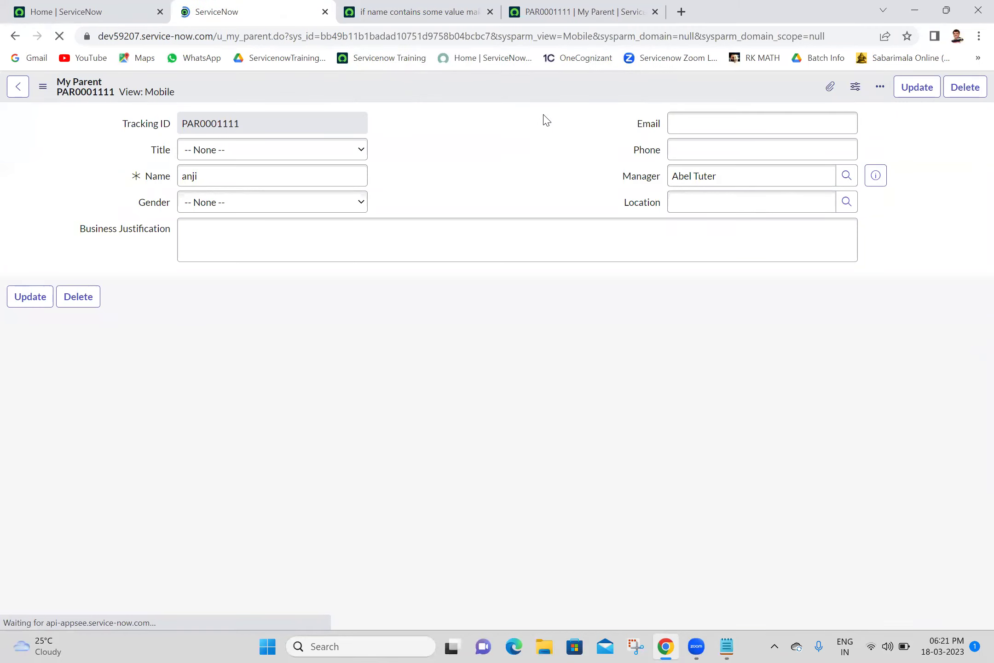
{"action": "left_click", "coordinate": [437, 33]}
{"action": "double_click", "coordinate": [437, 35]}
{"action": "type", "text": "-1"}
{"action": "key", "text": "Return"}
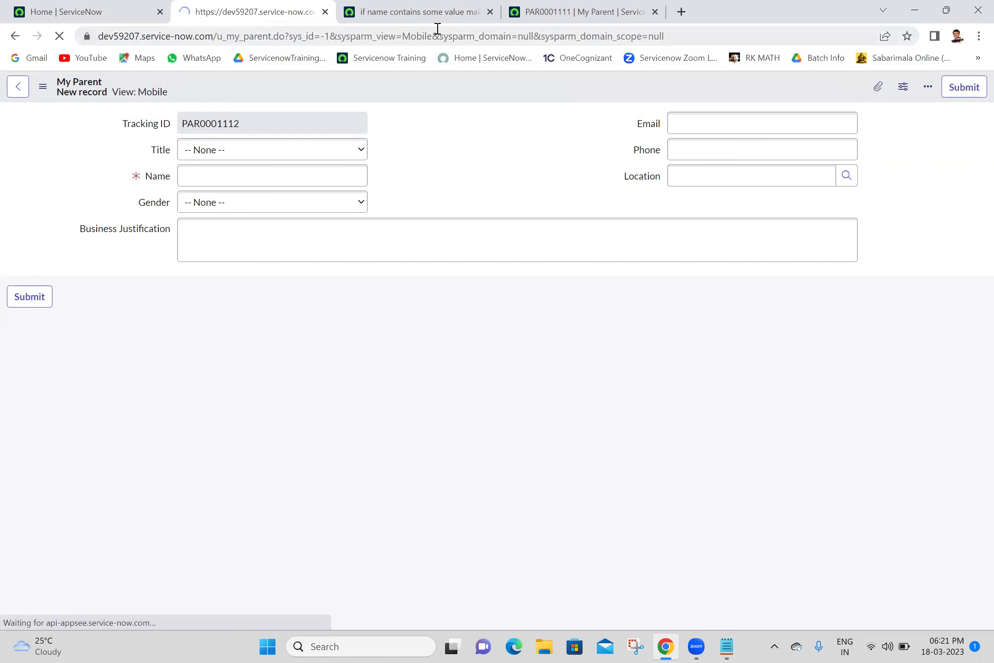
Step: Enter a person's name as Name, choose a user as Manager on the new My Parent record, and save it, keeping it open
{"action": "left_click", "coordinate": [227, 171]}
{"action": "type", "text": "anji"}
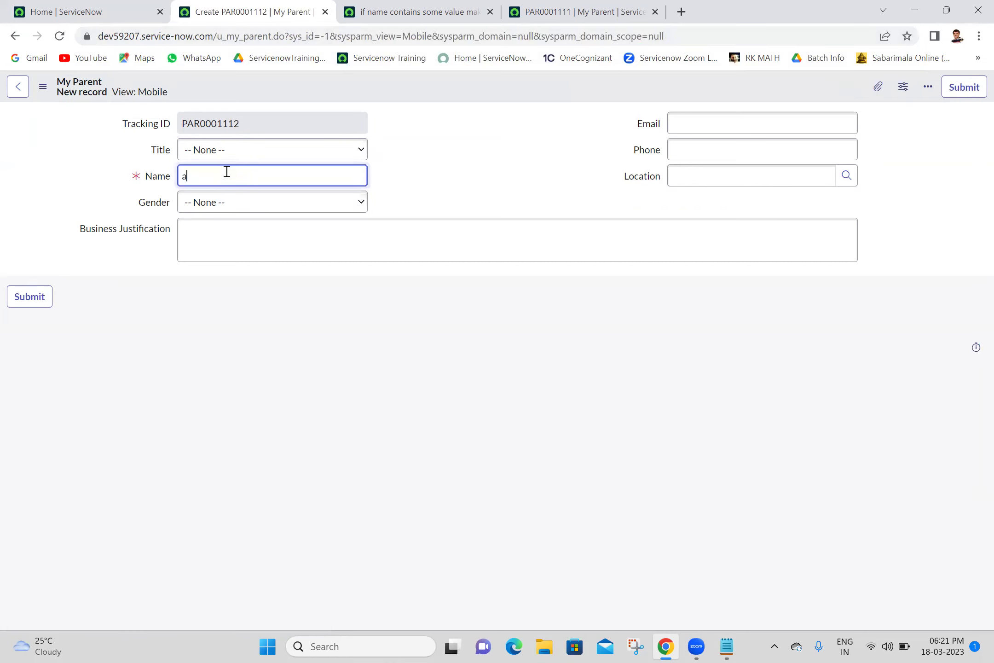
{"action": "left_click", "coordinate": [459, 189]}
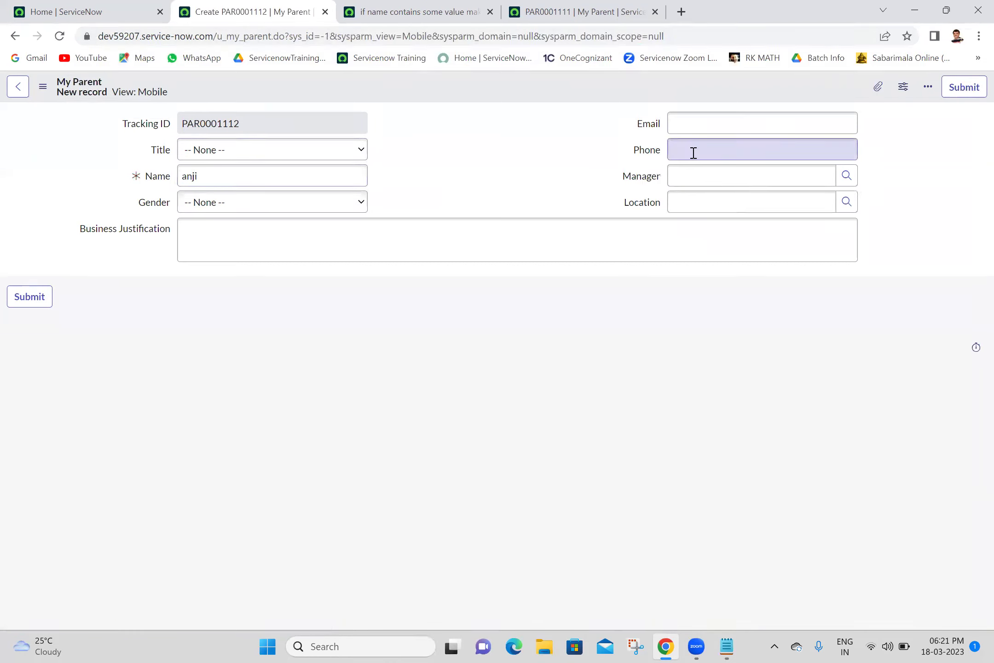
{"action": "left_click", "coordinate": [704, 174]}
{"action": "type", "text": "abel"}
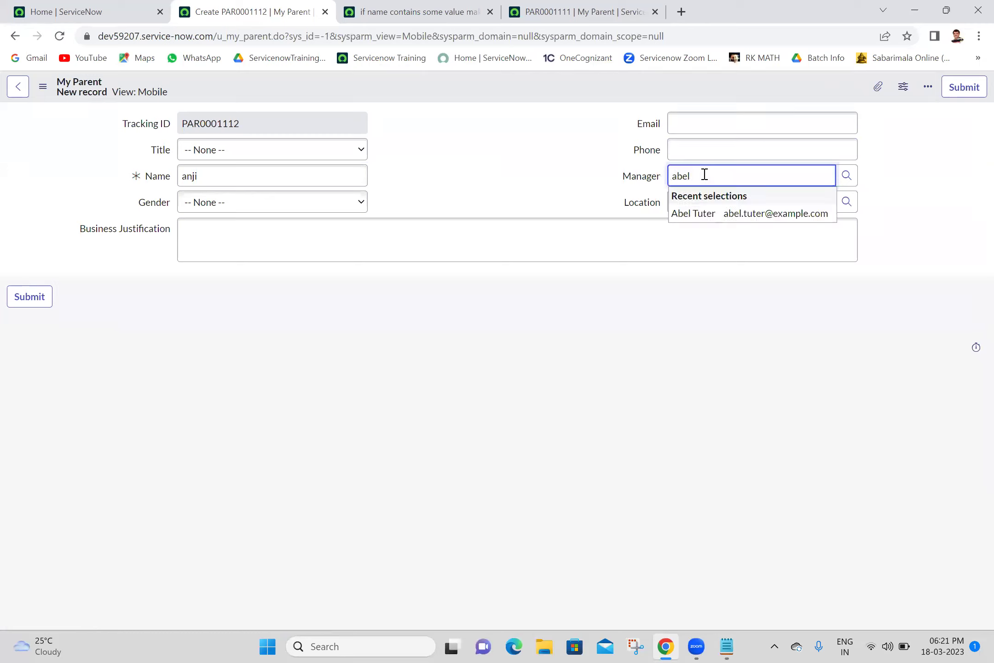
{"action": "left_click", "coordinate": [701, 214]}
{"action": "right_click", "coordinate": [525, 90]}
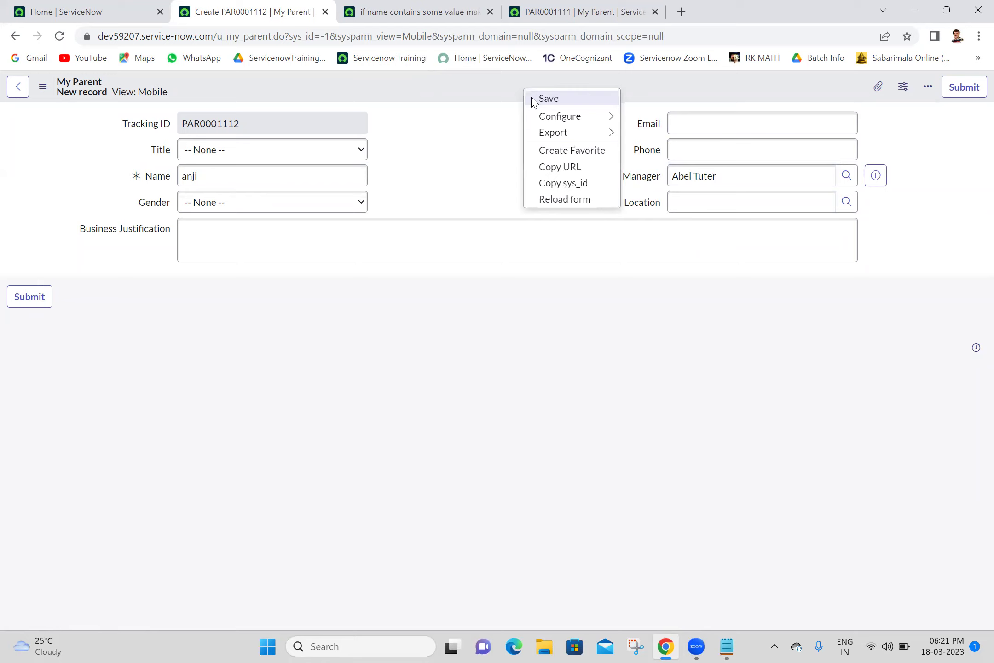
{"action": "left_click", "coordinate": [548, 98]}
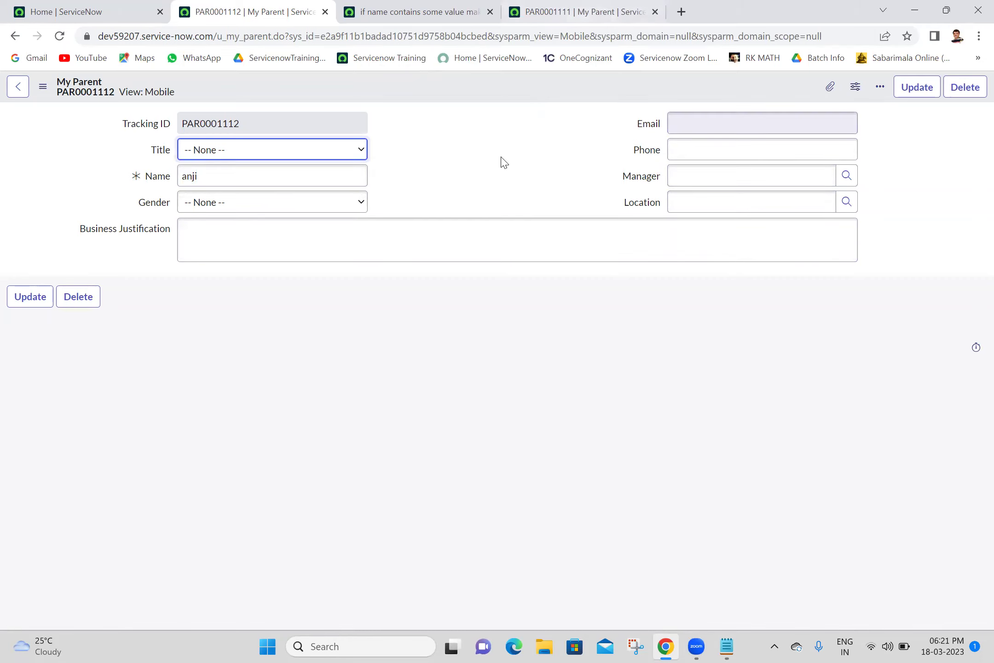
Step: Test the policy on the saved record by reselecting a Manager, clearing Name, and entering a different person's name
{"action": "left_click", "coordinate": [710, 175]}
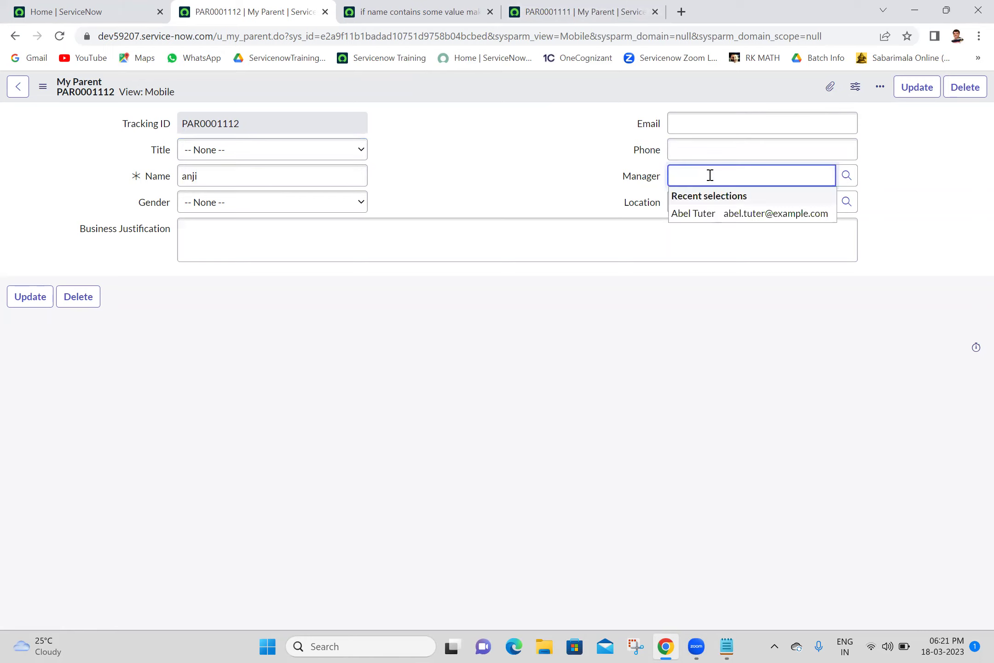
{"action": "left_click", "coordinate": [719, 215]}
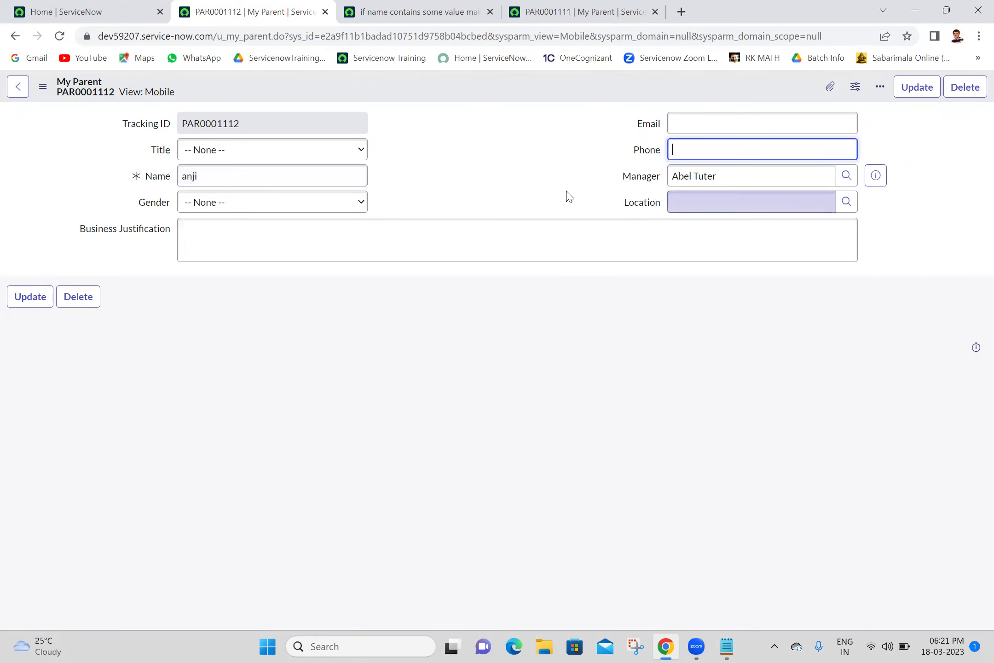
{"action": "left_click", "coordinate": [333, 167]}
{"action": "double_click", "coordinate": [333, 165]}
{"action": "key", "text": "BackSpace"}
{"action": "left_click", "coordinate": [488, 157]}
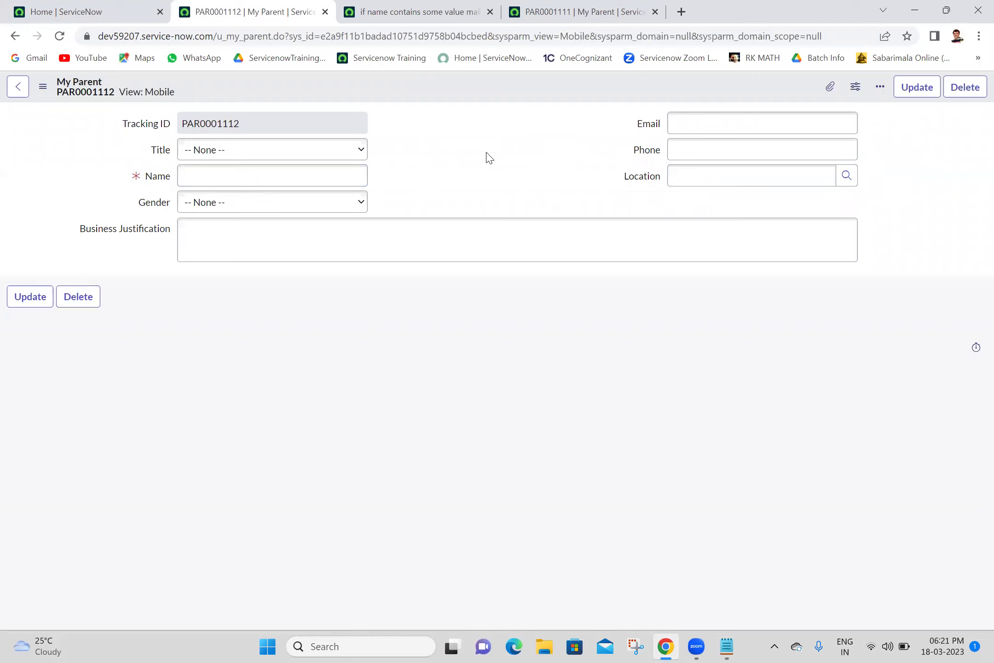
{"action": "left_click", "coordinate": [334, 181]}
{"action": "type", "text": "ravi"}
{"action": "key", "text": "Tab"}
{"action": "key", "text": "Tab"}
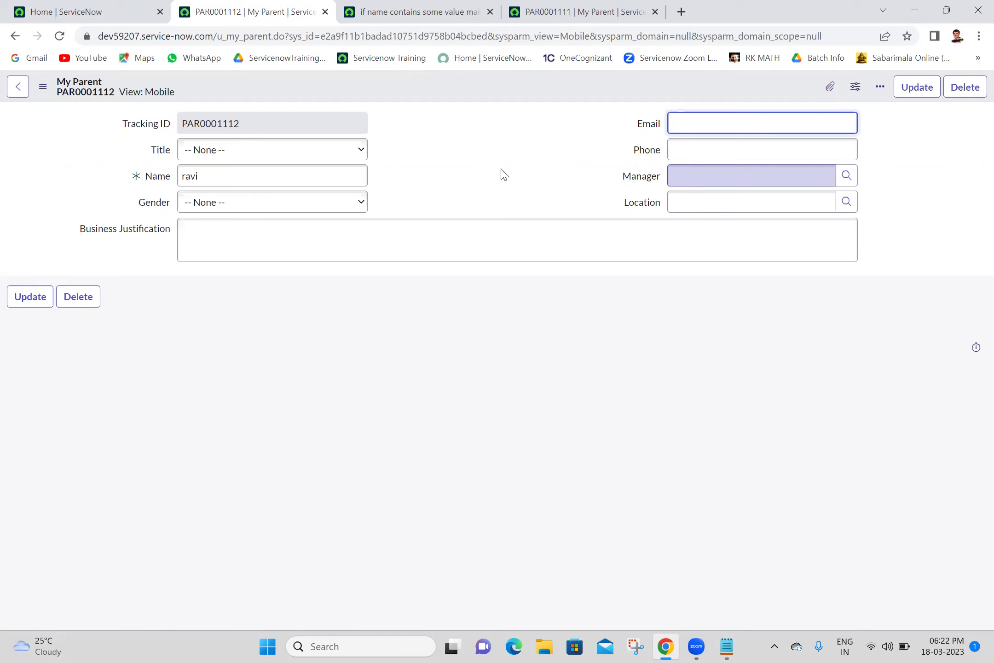
Step: Open the u_manager action of the UI policy in a separate tab and review its Visible and Clear the field value settings
{"action": "left_click", "coordinate": [535, 3]}
{"action": "left_click", "coordinate": [431, 11]}
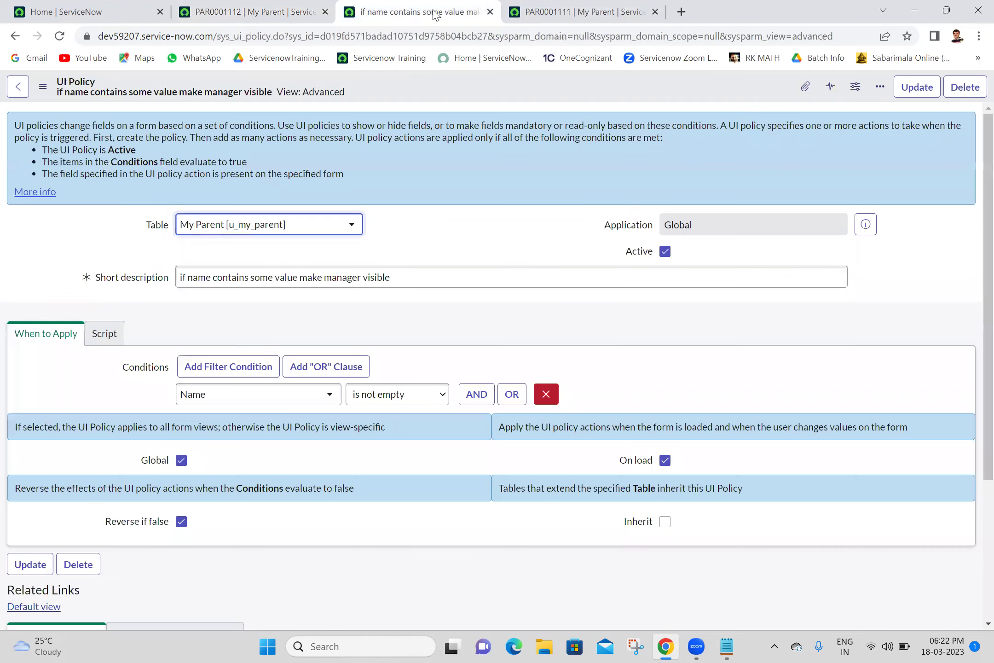
{"action": "scroll", "coordinate": [975, 584], "scroll_direction": "down", "scroll_amount": 3}
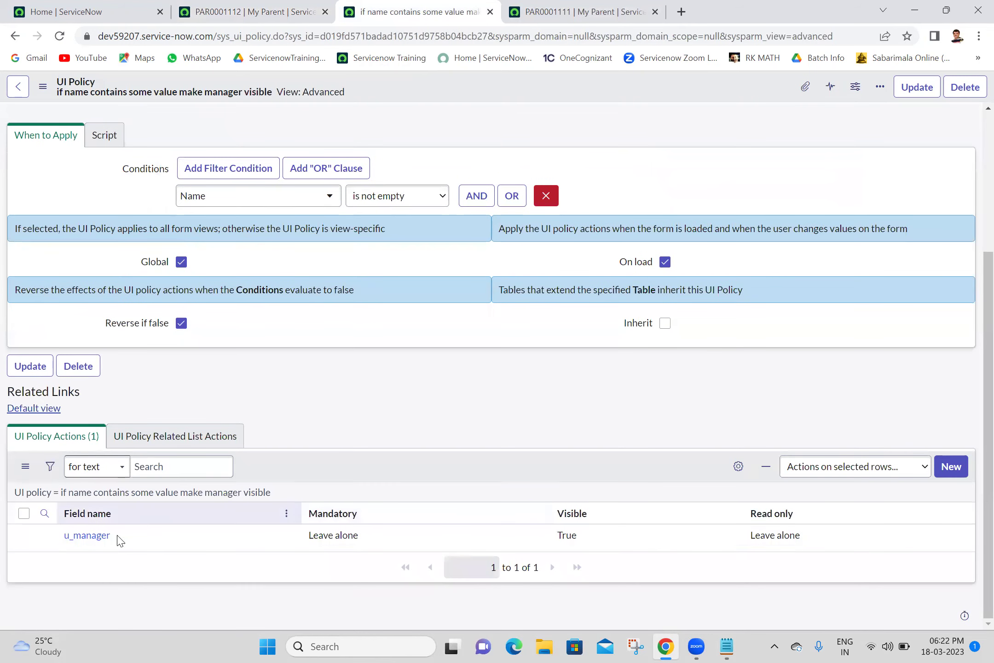
{"action": "middle_click", "coordinate": [92, 536]}
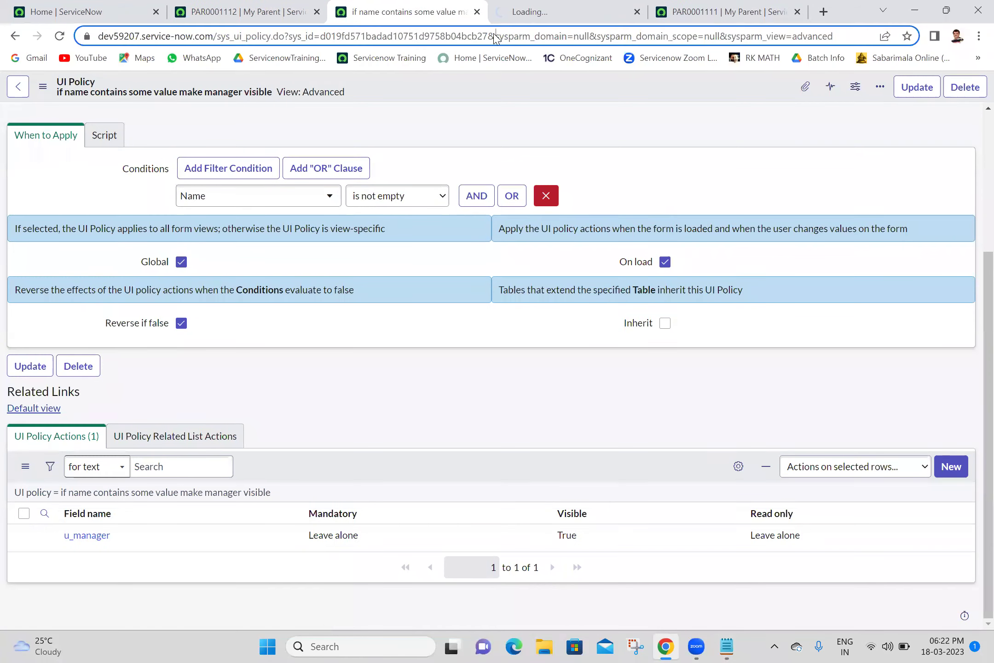
{"action": "left_click", "coordinate": [555, 5]}
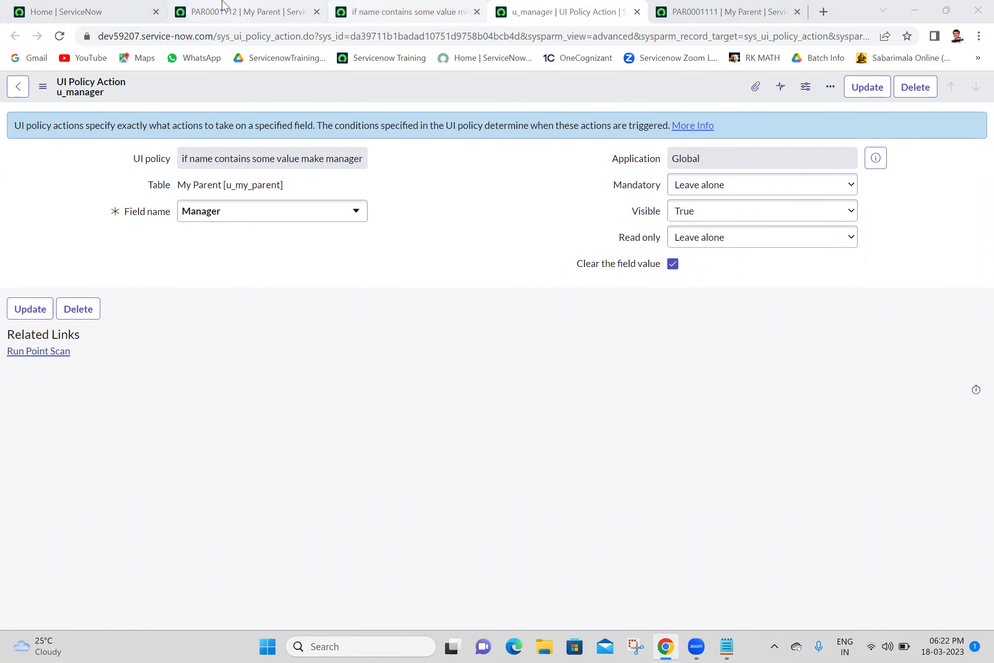
Step: Close all browser tabs to the right of the ServiceNow Home tab, discarding the unsaved My Parent changes
{"action": "left_click", "coordinate": [243, 12]}
{"action": "left_click", "coordinate": [60, 10]}
{"action": "right_click", "coordinate": [57, 9]}
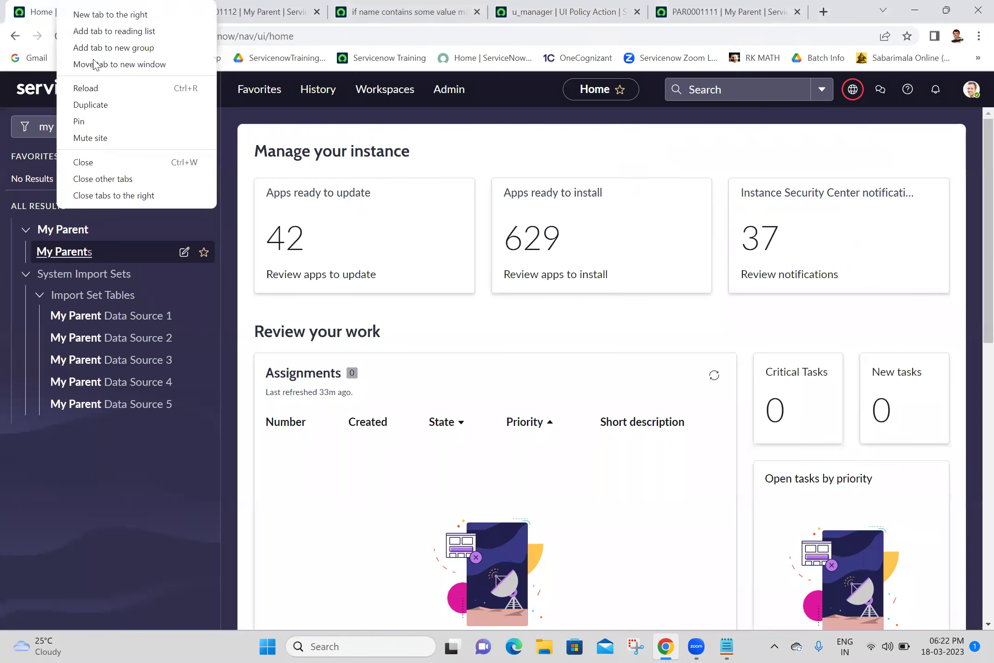
{"action": "left_click", "coordinate": [136, 195]}
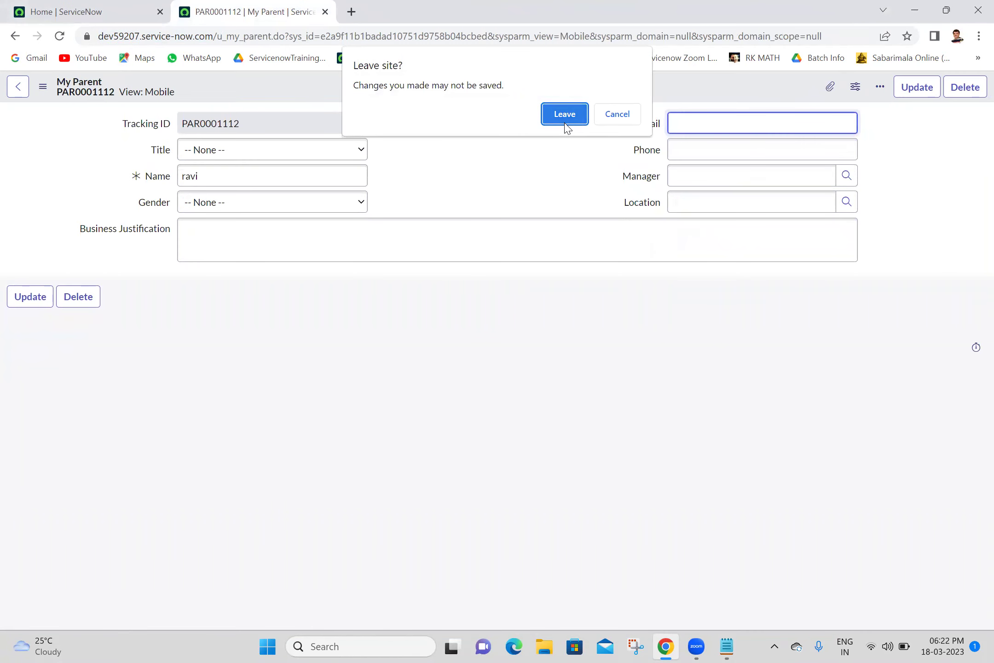
{"action": "left_click", "coordinate": [563, 115]}
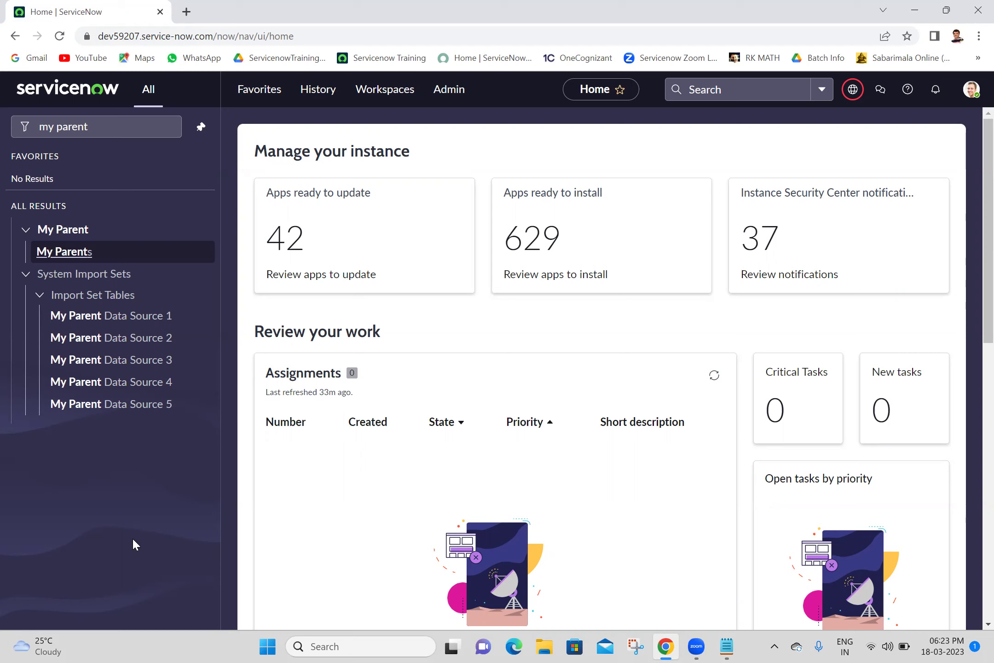
Step: Switch to the Batch 18 notes in Notepad, add a dash-underlined "Data Policies:" heading at the end, and save the file
{"action": "left_click", "coordinate": [726, 645]}
{"action": "left_click", "coordinate": [726, 646]}
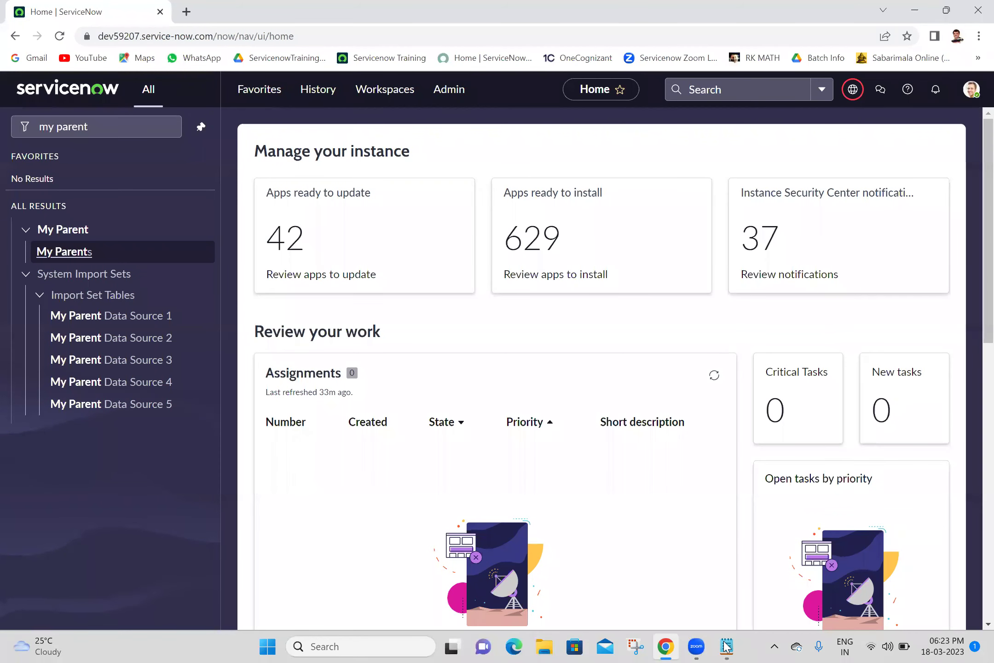
{"action": "left_click", "coordinate": [726, 646]}
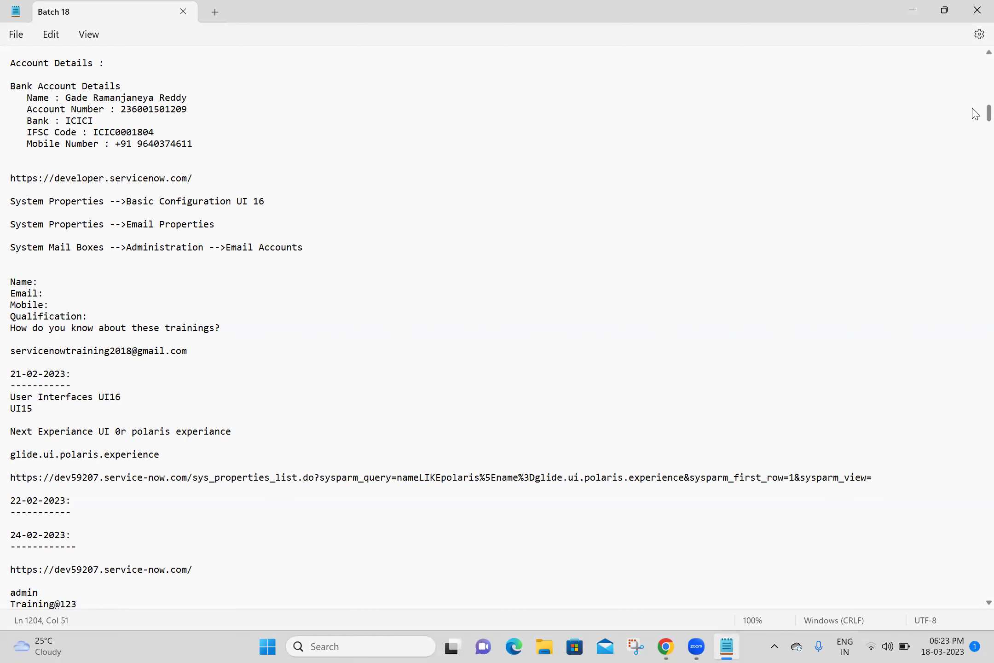
{"action": "left_click_drag", "start_coordinate": [975, 113], "coordinate": [970, 479]}
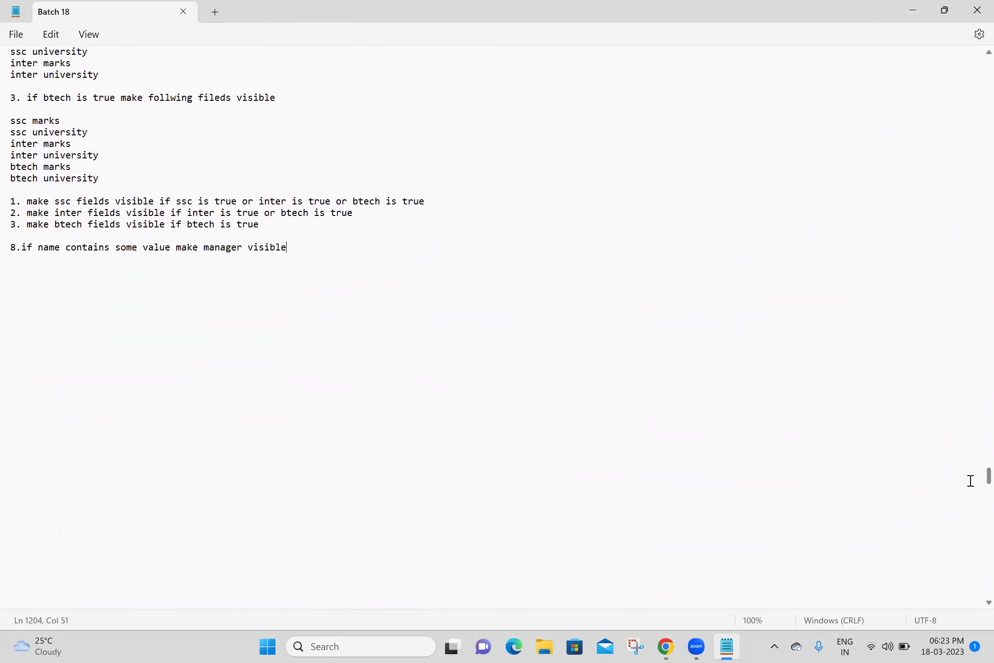
{"action": "left_click", "coordinate": [76, 269]}
{"action": "type", "text": "Data Policies:"}
{"action": "key", "text": "Return"}
{"action": "type", "text": "--------------"}
{"action": "key", "text": "Return"}
{"action": "key", "text": "ctrl+s"}
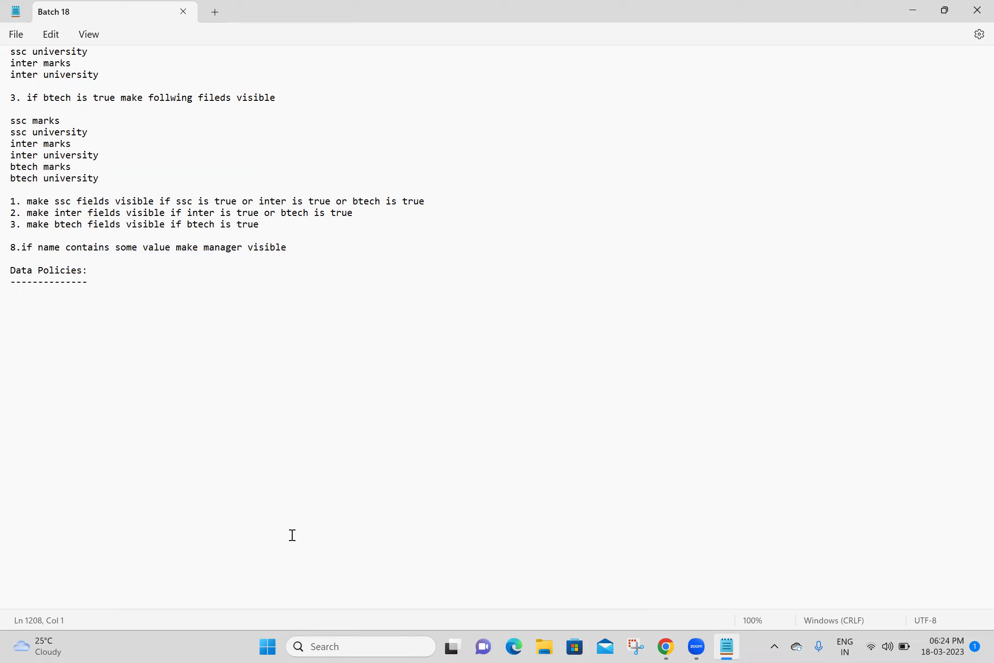
Step: Switch to Chrome and search Google in a new tab for "data policies in servicenow"
{"action": "mouse_move", "coordinate": [666, 646]}
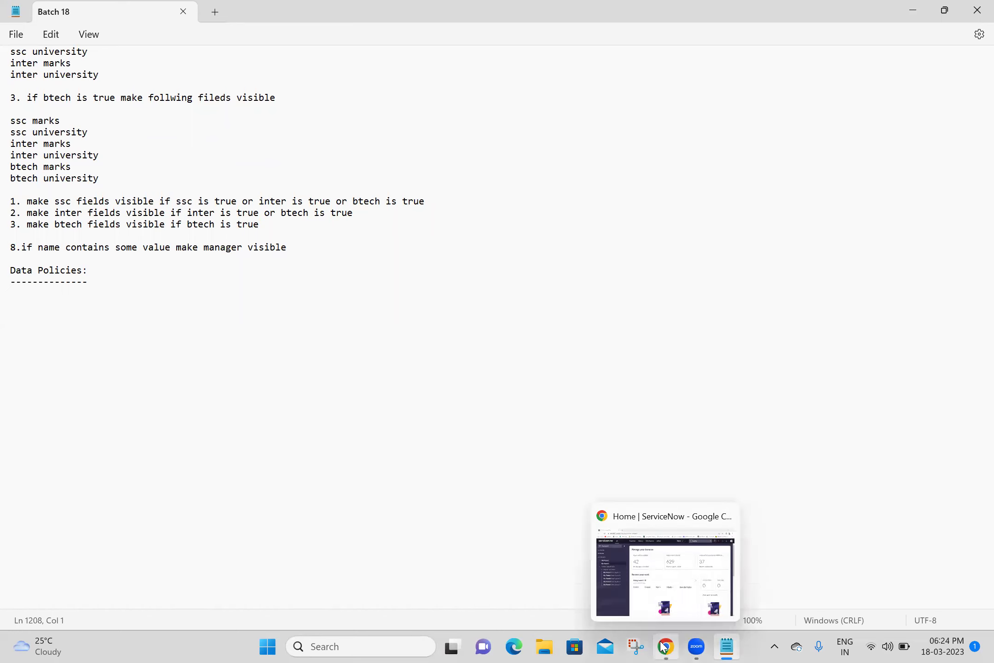
{"action": "left_click", "coordinate": [651, 576]}
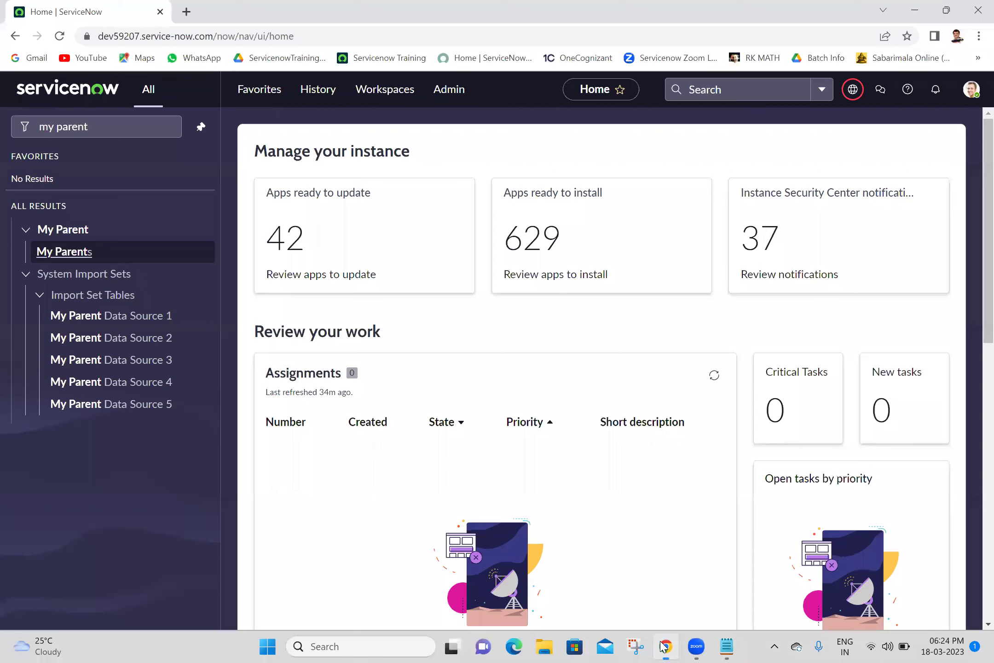
{"action": "left_click", "coordinate": [186, 10]}
{"action": "left_click", "coordinate": [192, 35]}
{"action": "type", "text": "data "}
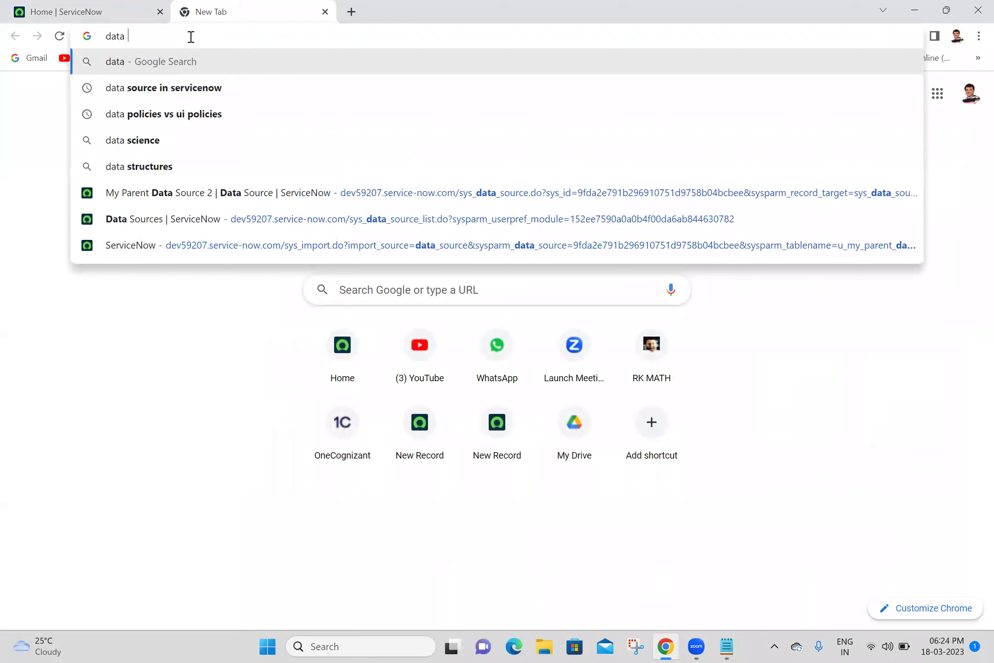
{"action": "type", "text": "pol"}
{"action": "type", "text": "ici"}
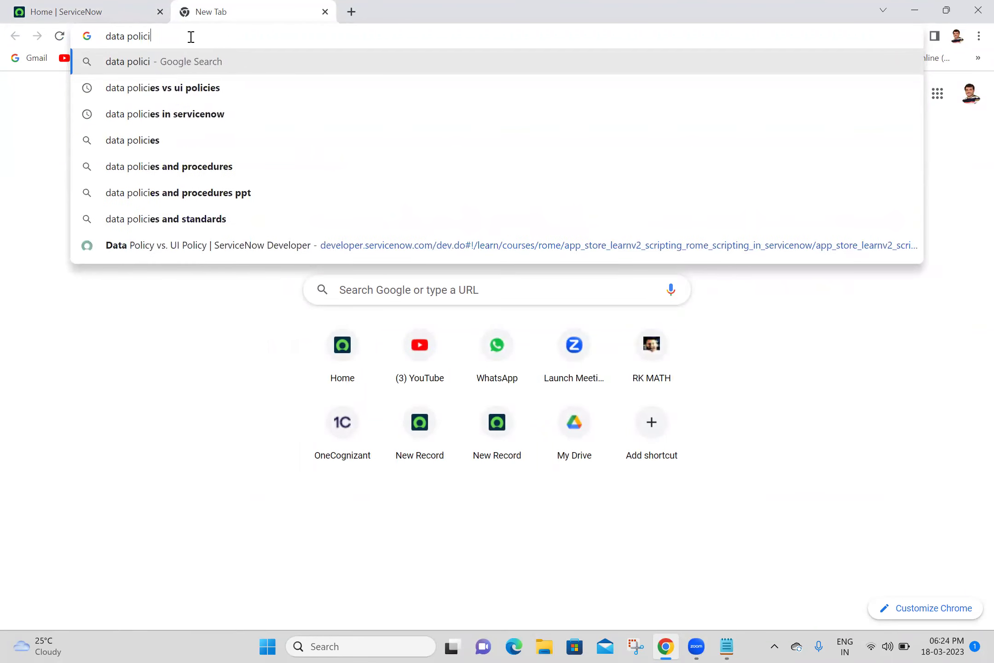
{"action": "type", "text": "es in servicenow"}
{"action": "key", "text": "Return"}
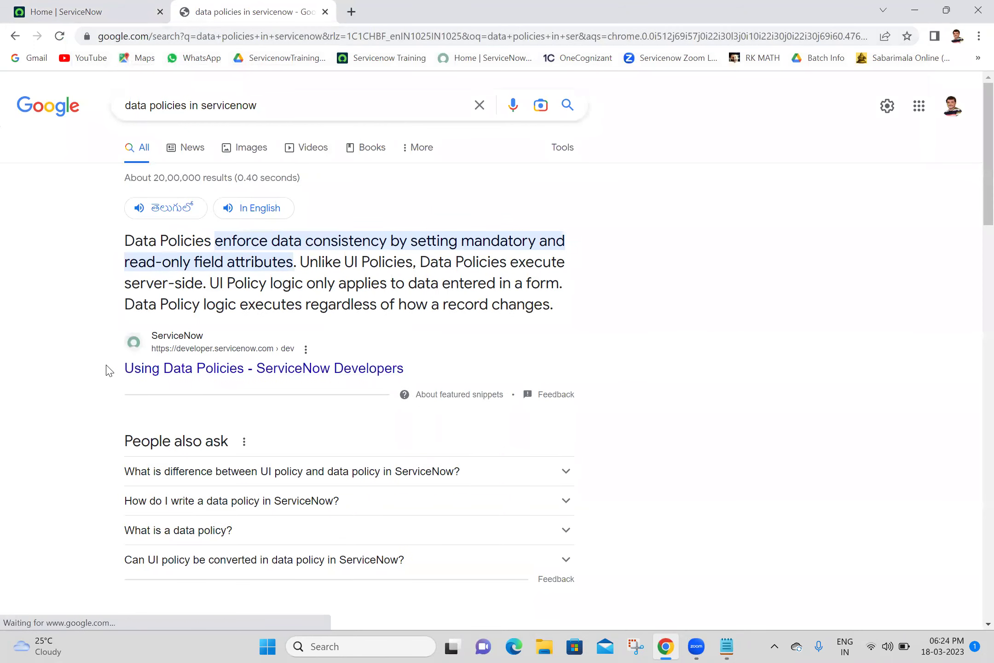
Step: Open the ServiceNow documentation result "Data policy" in a separate tab and decline the login offer
{"action": "scroll", "coordinate": [18, 381], "scroll_direction": "down", "scroll_amount": 4}
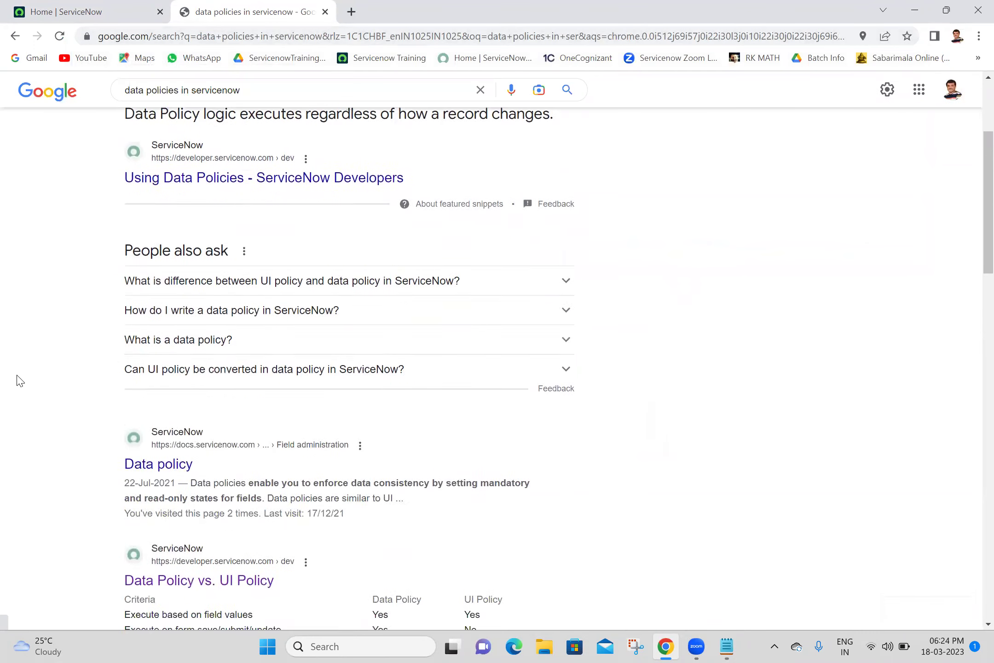
{"action": "middle_click", "coordinate": [131, 377]}
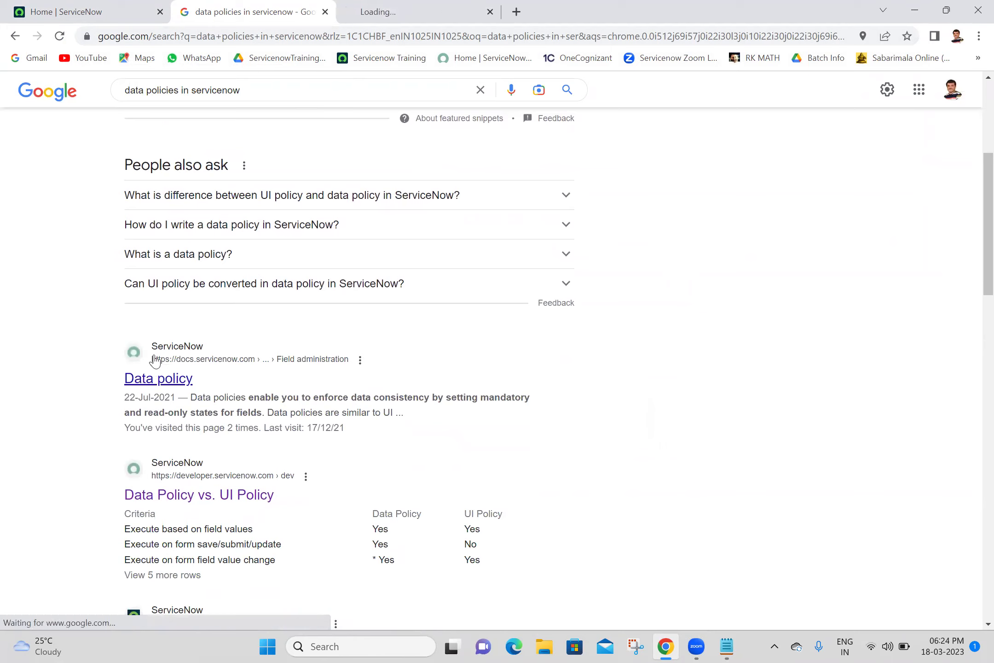
{"action": "left_click", "coordinate": [395, 6]}
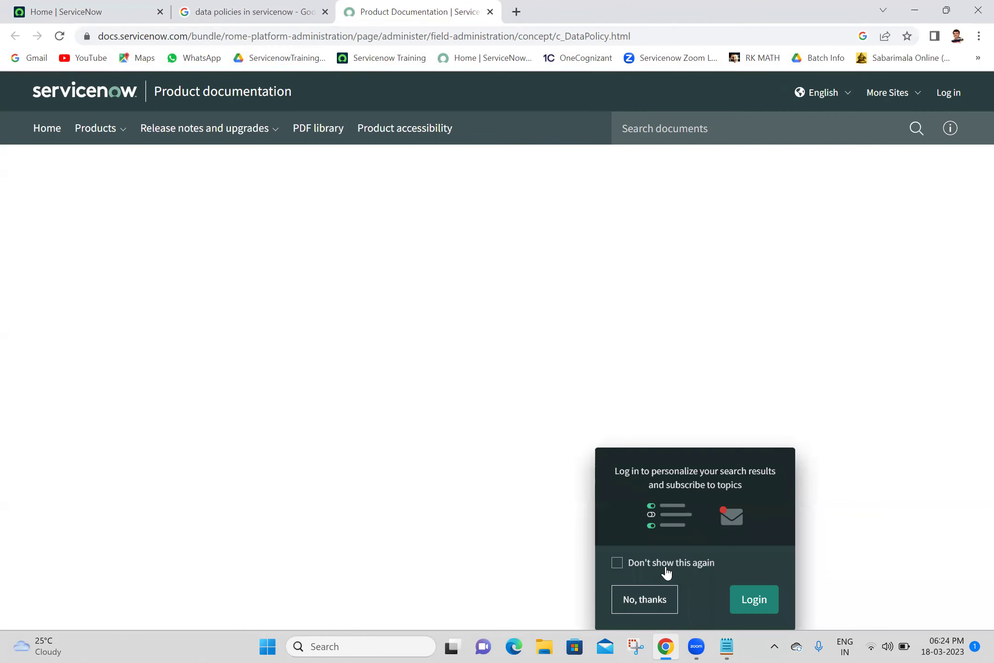
{"action": "left_click", "coordinate": [649, 602]}
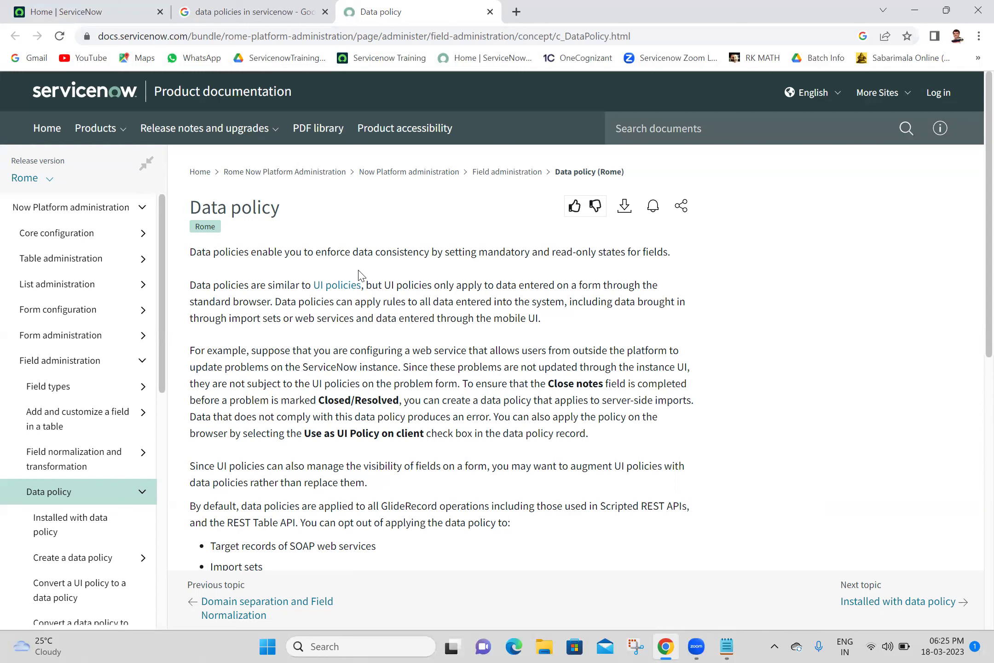
Step: Copy the opening sentence defining data policies from the documentation and paste it under the Data Policies heading in the Notepad notes
{"action": "triple_click", "coordinate": [389, 255]}
{"action": "key", "text": "ctrl+c"}
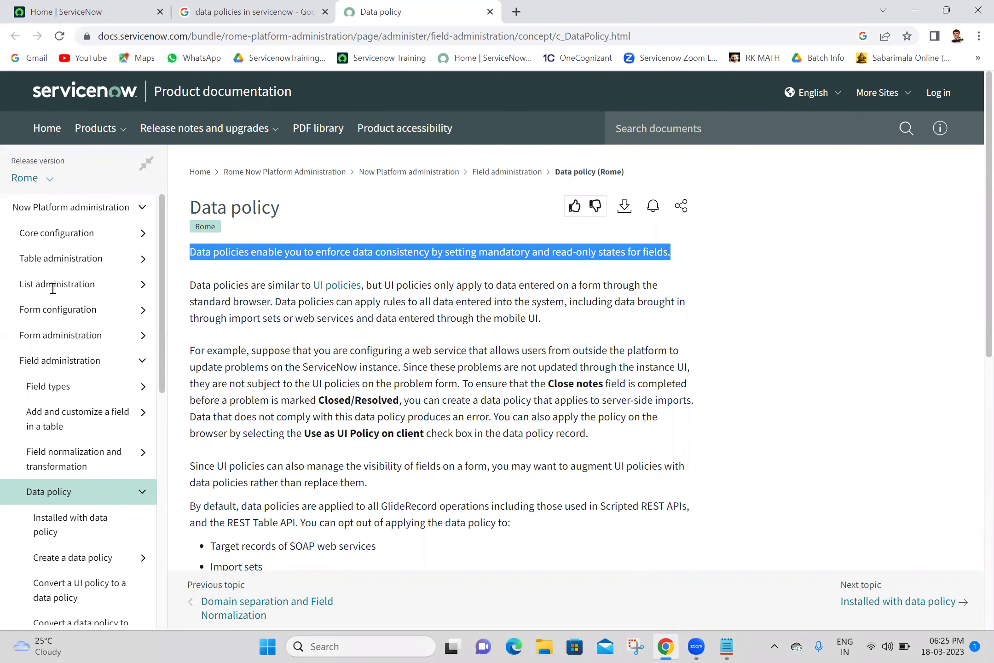
{"action": "key", "text": "alt+Tab"}
{"action": "key", "text": "ctrl+v"}
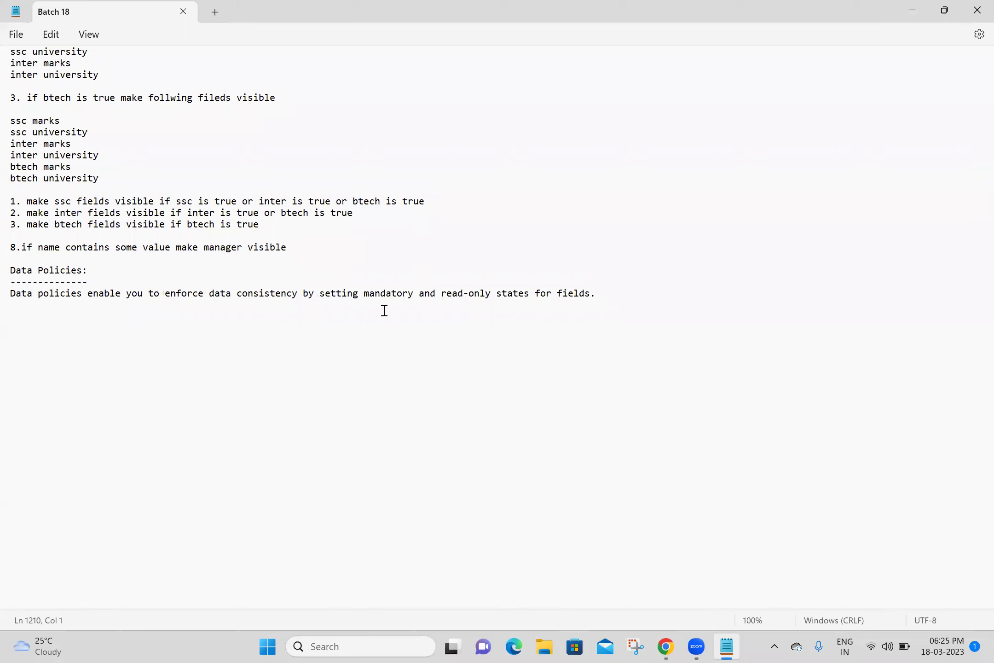
Step: Copy the documentation paragraph comparing data policies with UI policies into the Notepad notes, putting its second sentence on its own line, and save
{"action": "key", "text": "alt+Tab"}
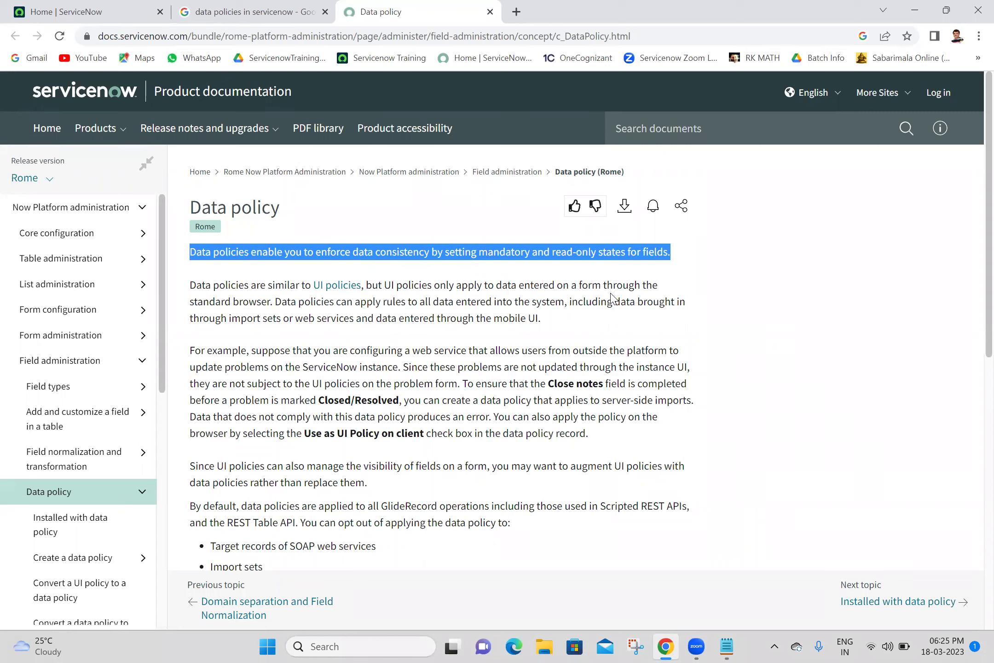
{"action": "left_click", "coordinate": [269, 302]}
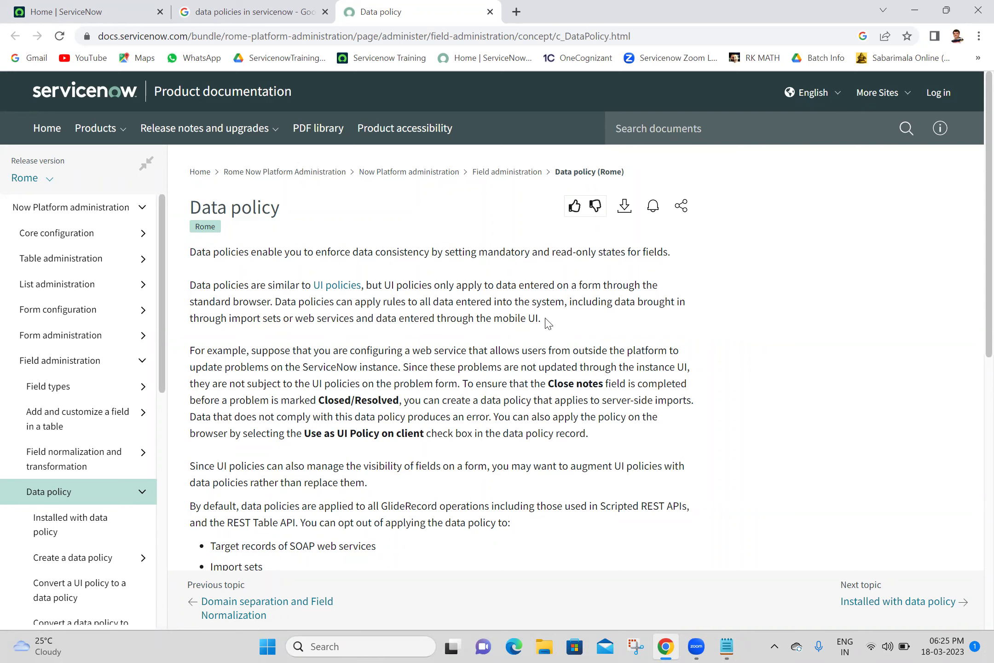
{"action": "left_click_drag", "start_coordinate": [545, 318], "coordinate": [198, 287]}
{"action": "key", "text": "ctrl+c"}
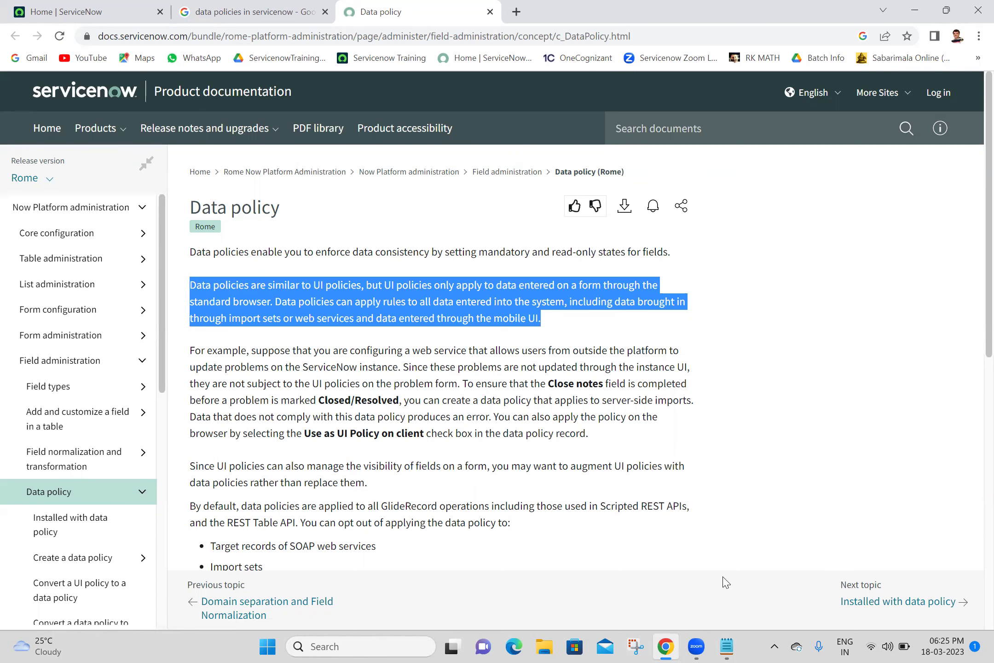
{"action": "left_click", "coordinate": [726, 646]}
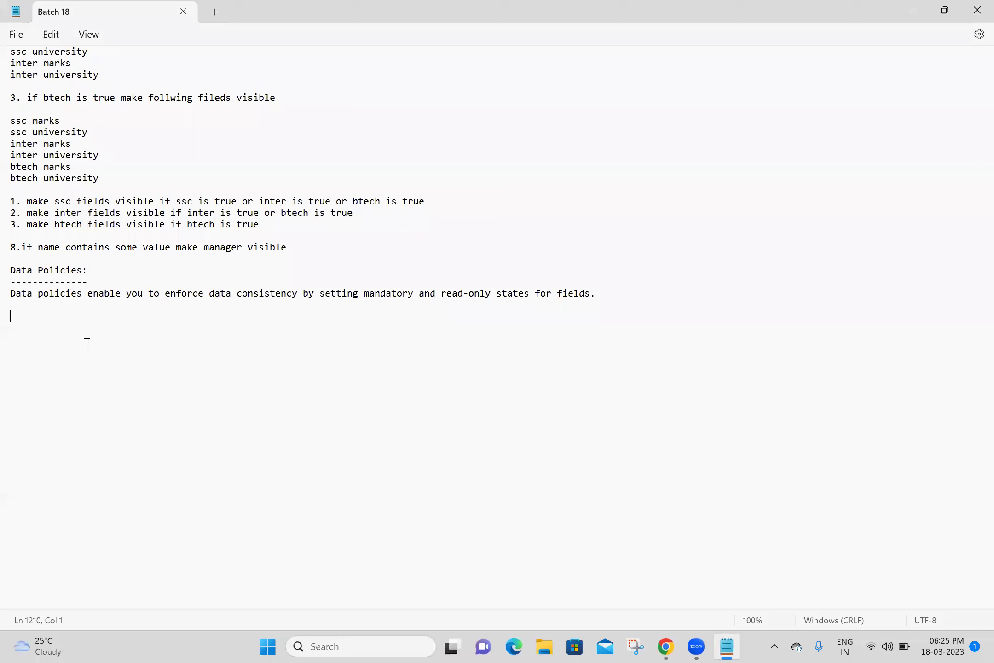
{"action": "key", "text": "ctrl+v"}
{"action": "left_click", "coordinate": [701, 317]}
{"action": "key", "text": "Return"}
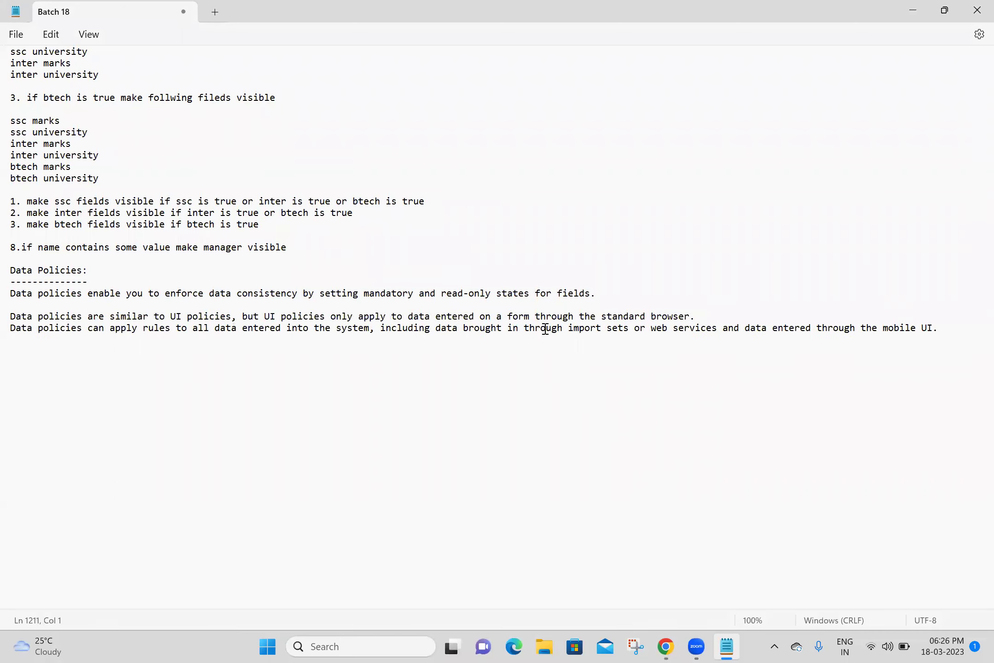
{"action": "left_click", "coordinate": [96, 358]}
{"action": "key", "text": "ctrl+s"}
Step: Add the URL of the Data policy documentation page below the pasted paragraph in the Batch 18 notes and save the file
{"action": "key", "text": "alt+Tab"}
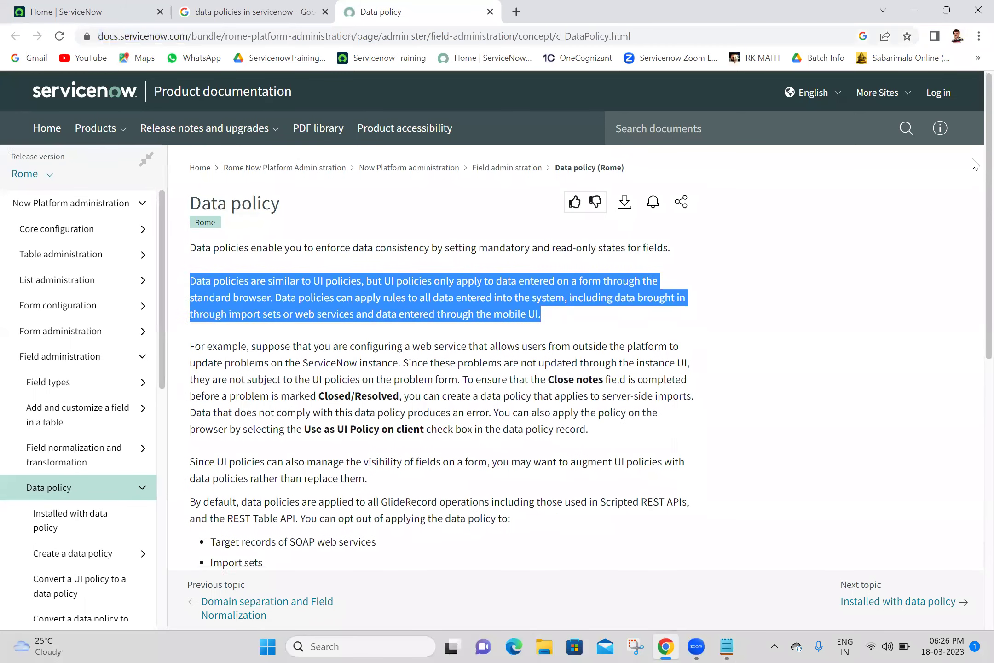
{"action": "scroll", "coordinate": [971, 279], "scroll_direction": "down", "scroll_amount": 8}
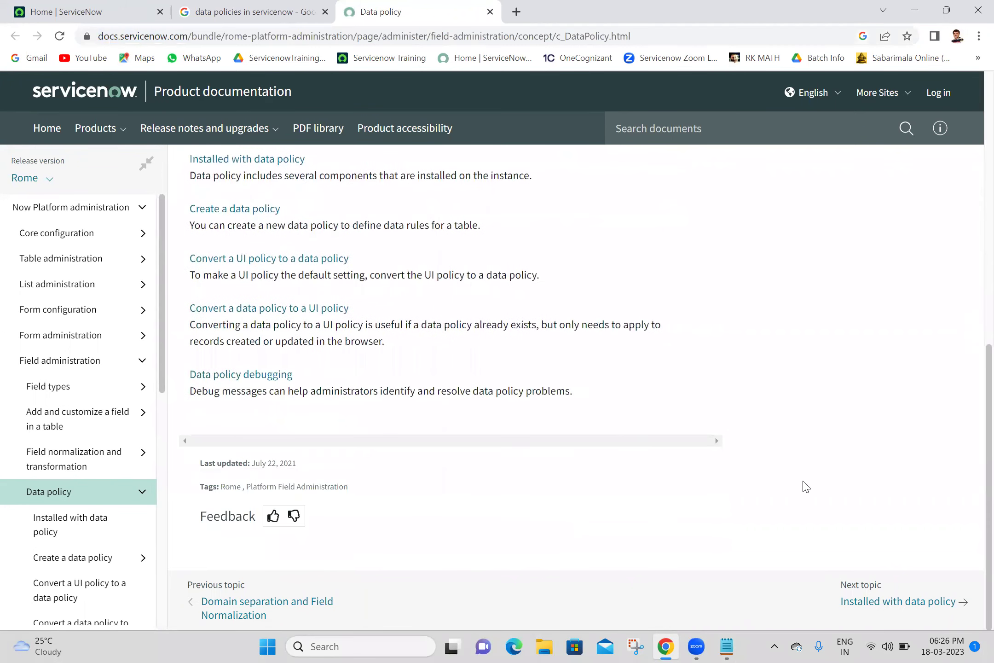
{"action": "left_click", "coordinate": [727, 646]}
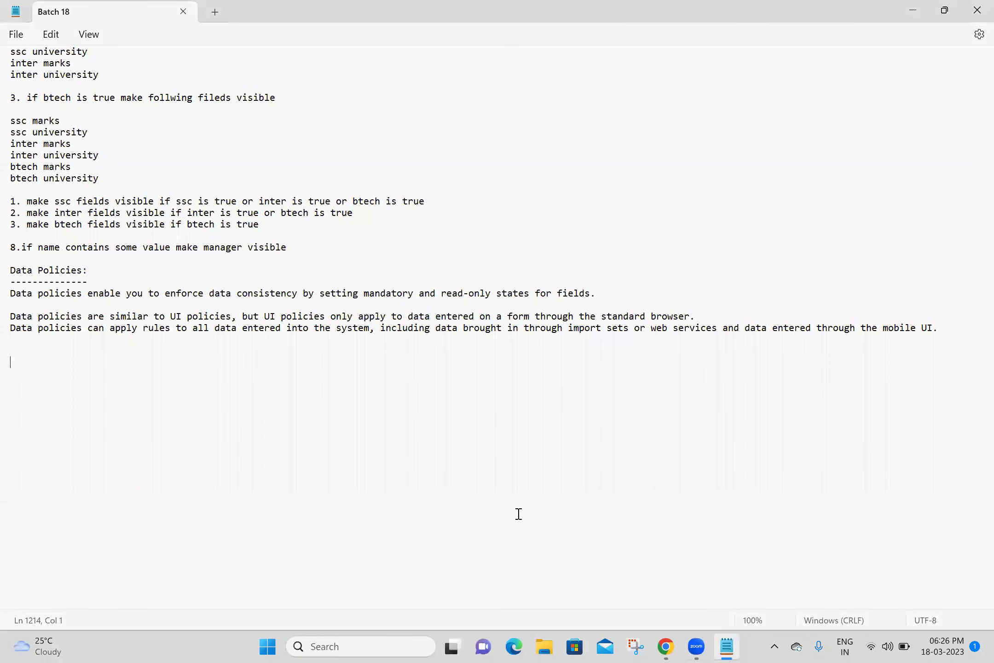
{"action": "left_click", "coordinate": [47, 350]}
{"action": "type", "text": "https://docs.servicenow.com/bundle/rome-platform-administration/page/administer/field-administration/concept/c_DataPolicy.html"}
{"action": "left_click", "coordinate": [41, 373]}
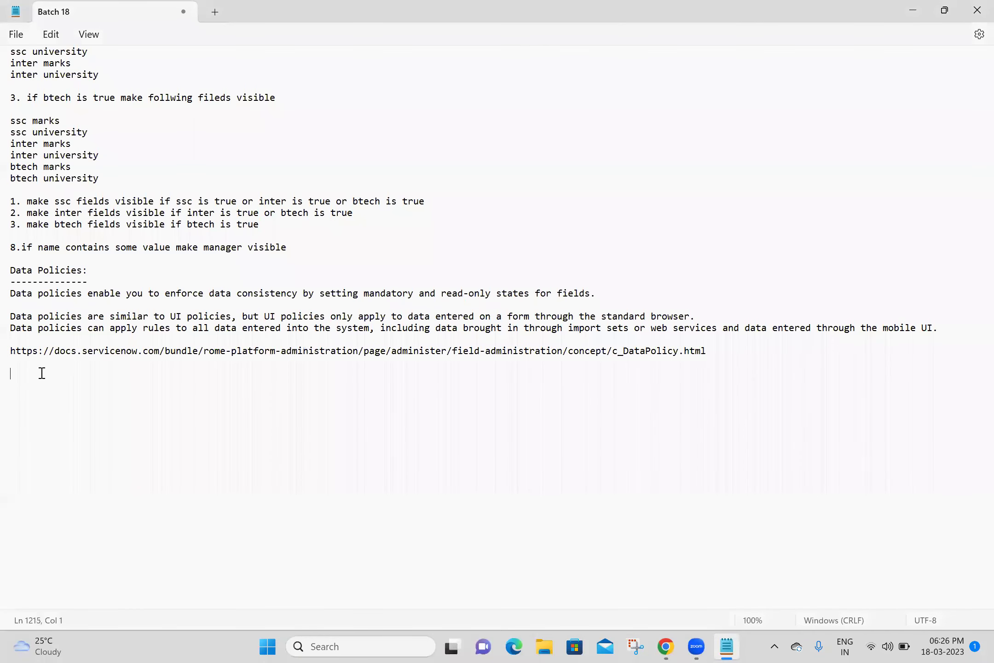
{"action": "key", "text": "ctrl+s"}
Step: Switch to Chrome, keep only the ServiceNow home tab, filter the navigator for "data polici", and open Data Policies under System Policy in a separate tab
{"action": "left_click", "coordinate": [665, 646]}
{"action": "left_click", "coordinate": [85, 12]}
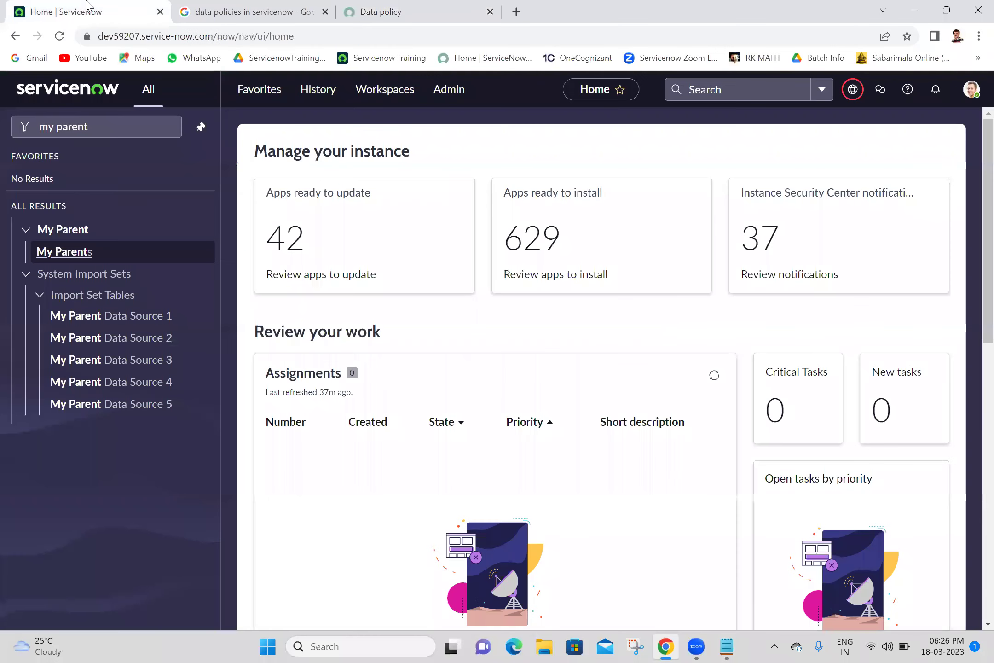
{"action": "right_click", "coordinate": [85, 11]}
{"action": "left_click", "coordinate": [161, 197]}
{"action": "triple_click", "coordinate": [133, 129]}
{"action": "type", "text": "data"}
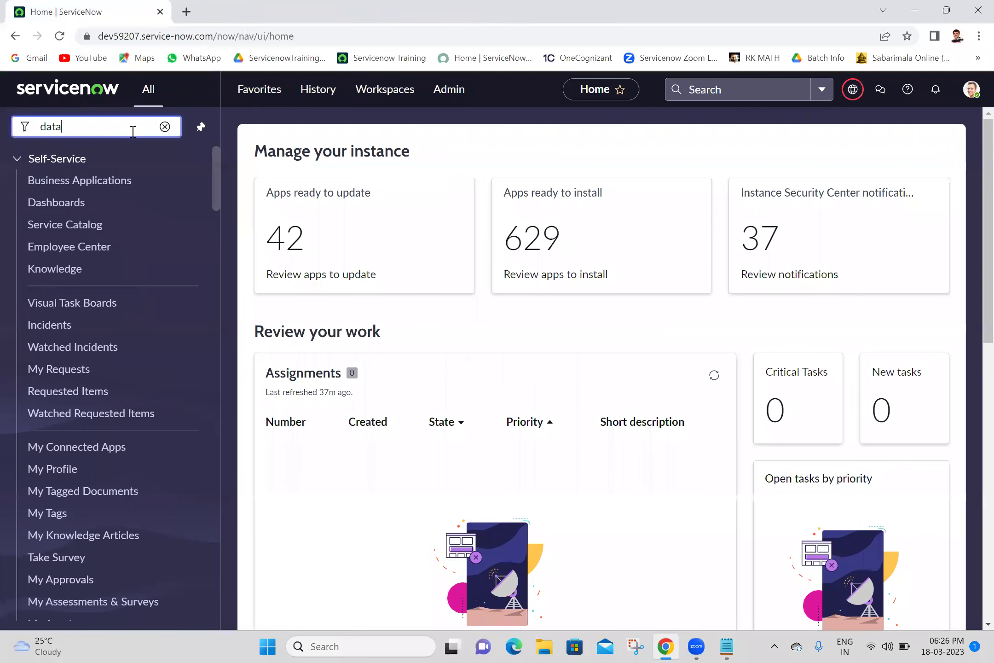
{"action": "type", "text": " polici"}
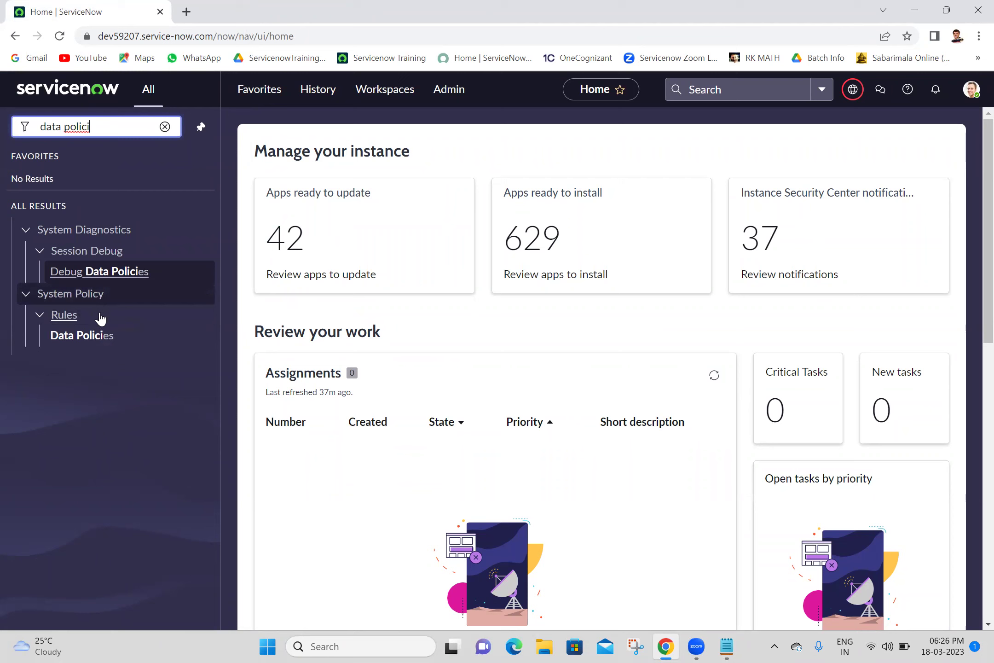
{"action": "left_click", "coordinate": [80, 340]}
{"action": "left_click", "coordinate": [81, 339], "text": "ctrl"}
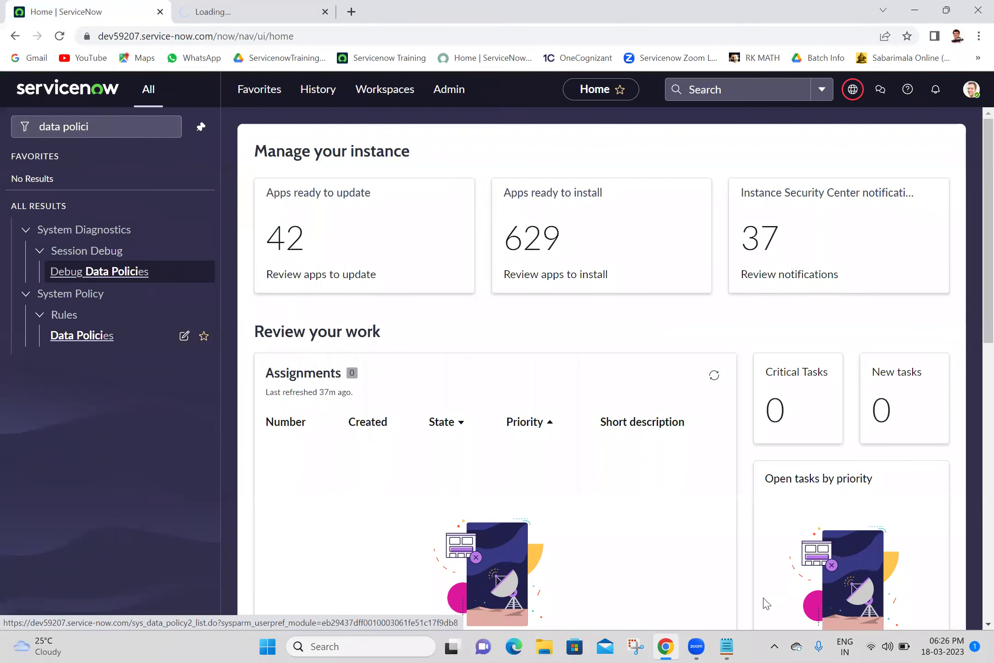
Step: Add the lines "System Policy -->Rules -->Data Policies" and "Data Policies=" to the end of the Batch 18 notes in Notepad
{"action": "left_click", "coordinate": [727, 646]}
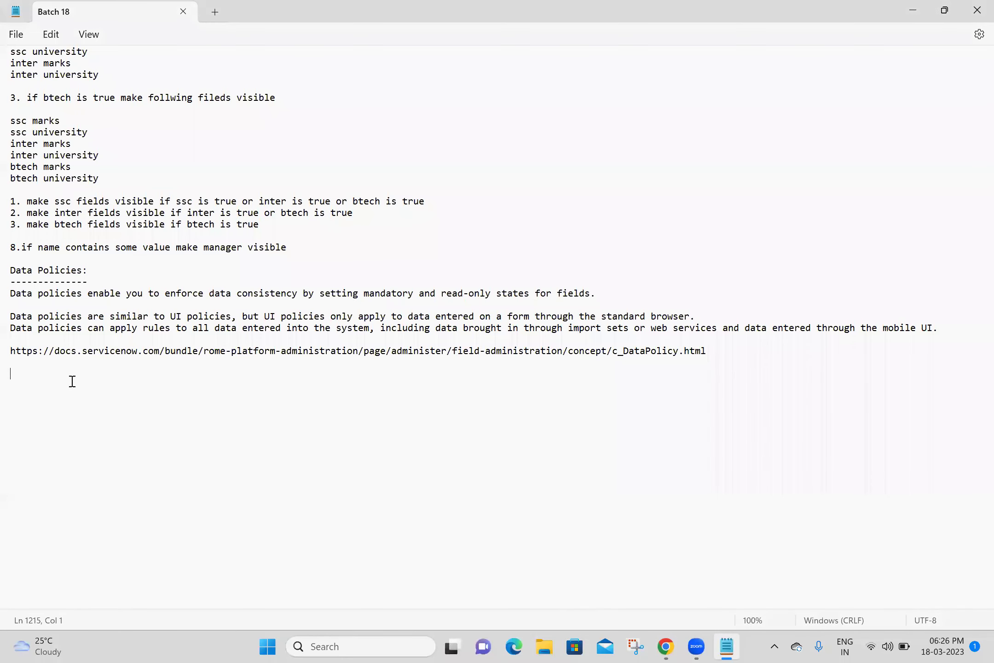
{"action": "type", "text": "System Policy -->Rules -->Data Policies"}
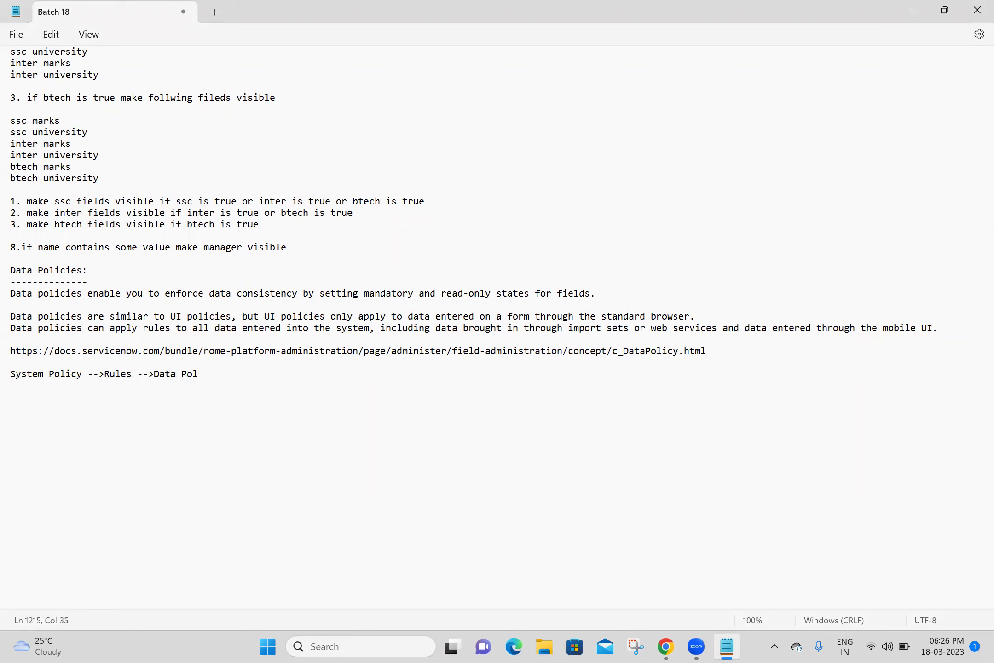
{"action": "key", "text": "Return"}
{"action": "key", "text": "Return"}
{"action": "type", "text": "Data Policies="}
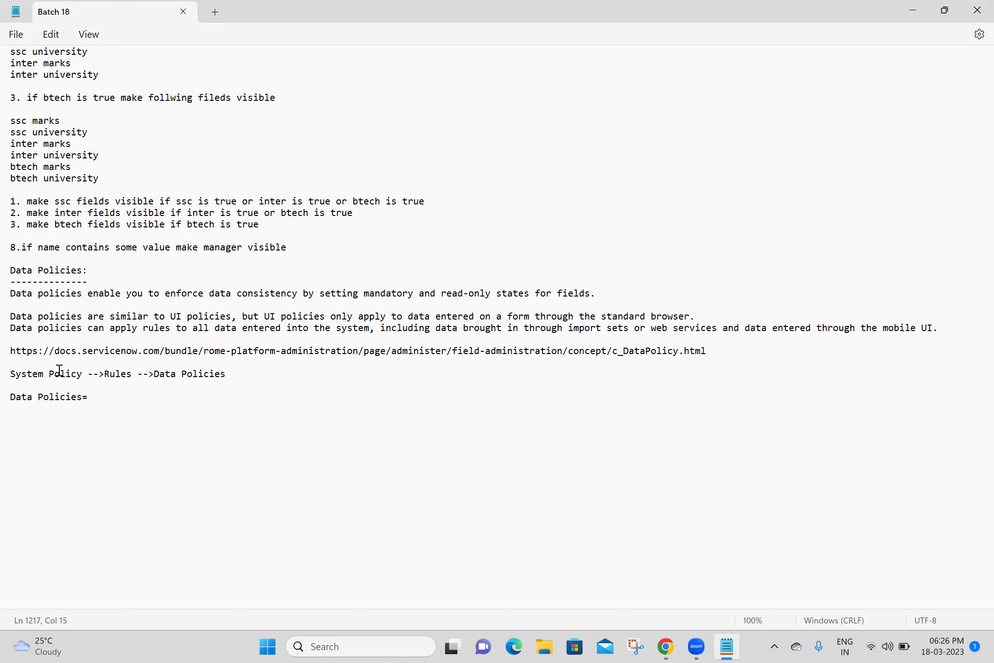
Step: Copy the table name sys_data_policy2 from the Data Policies list URL in Chrome and paste it after "Data Policies=" in the Notepad notes
{"action": "left_click", "coordinate": [663, 646]}
{"action": "left_click", "coordinate": [219, 6]}
{"action": "left_click_drag", "start_coordinate": [218, 36], "coordinate": [287, 37]}
{"action": "key", "text": "ctrl+c"}
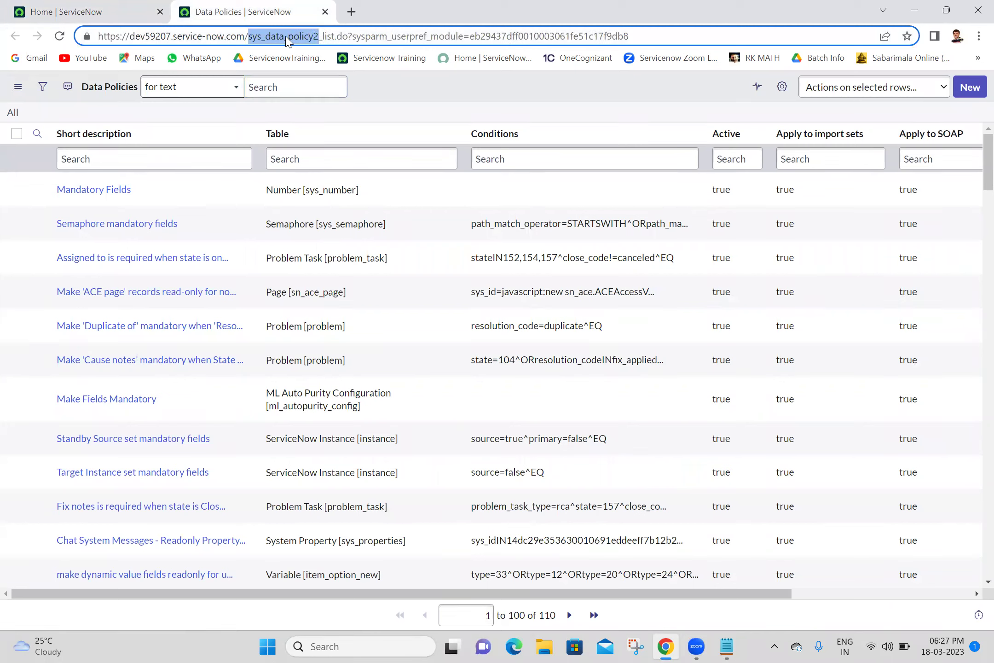
{"action": "left_click", "coordinate": [731, 646]}
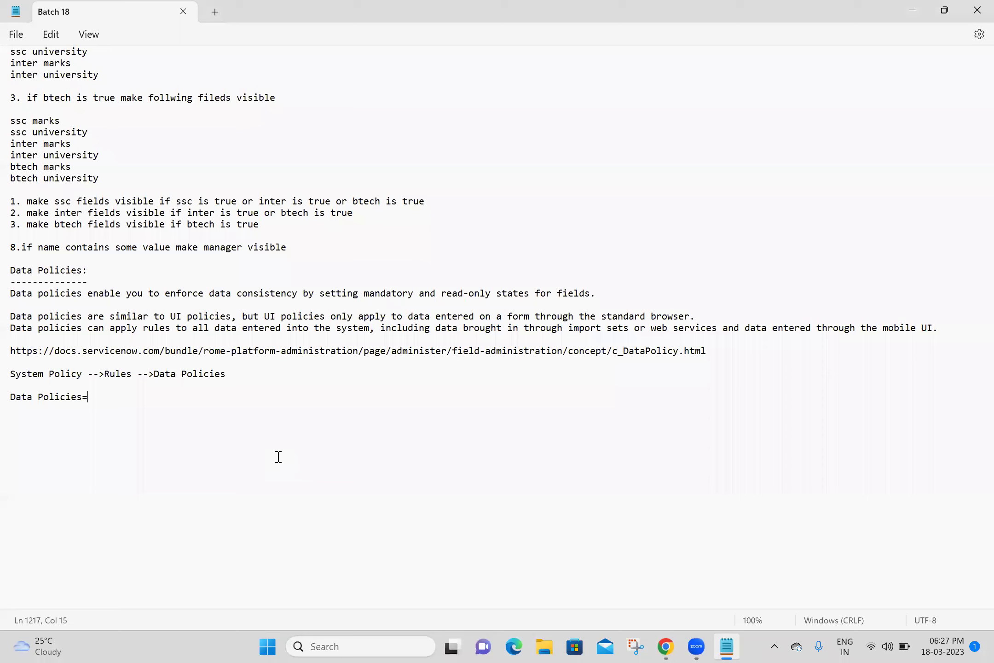
{"action": "key", "text": "ctrl+v"}
{"action": "key", "text": "Return"}
{"action": "key", "text": "Return"}
{"action": "key", "text": "Return"}
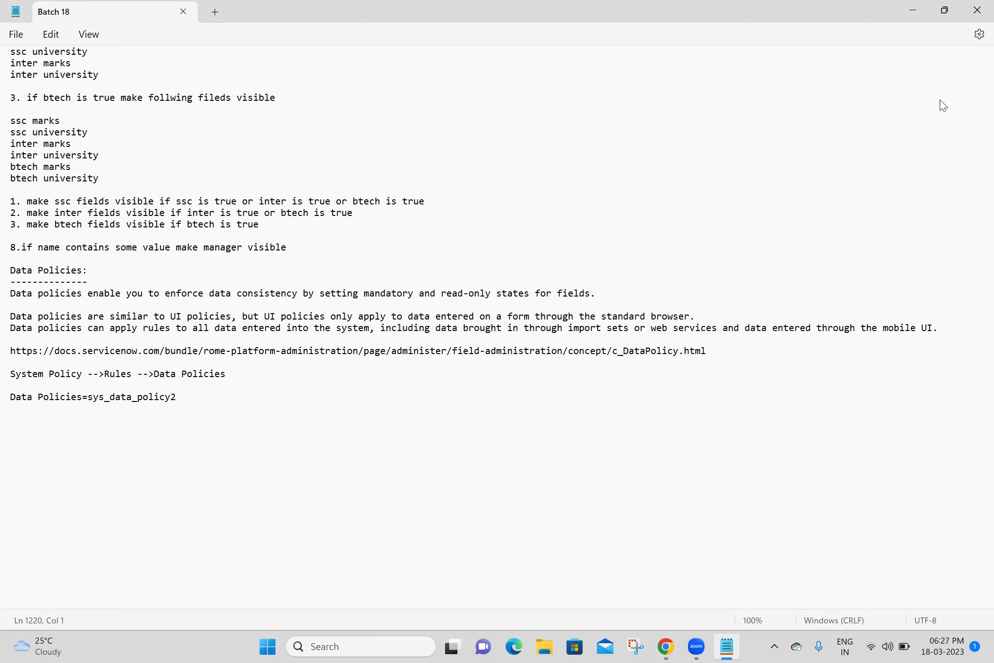
Step: Switch to Chrome, filter the navigator for "my parent", close the Data Policies tab, and open the My Parents list in a separate tab
{"action": "key", "text": "alt+Tab"}
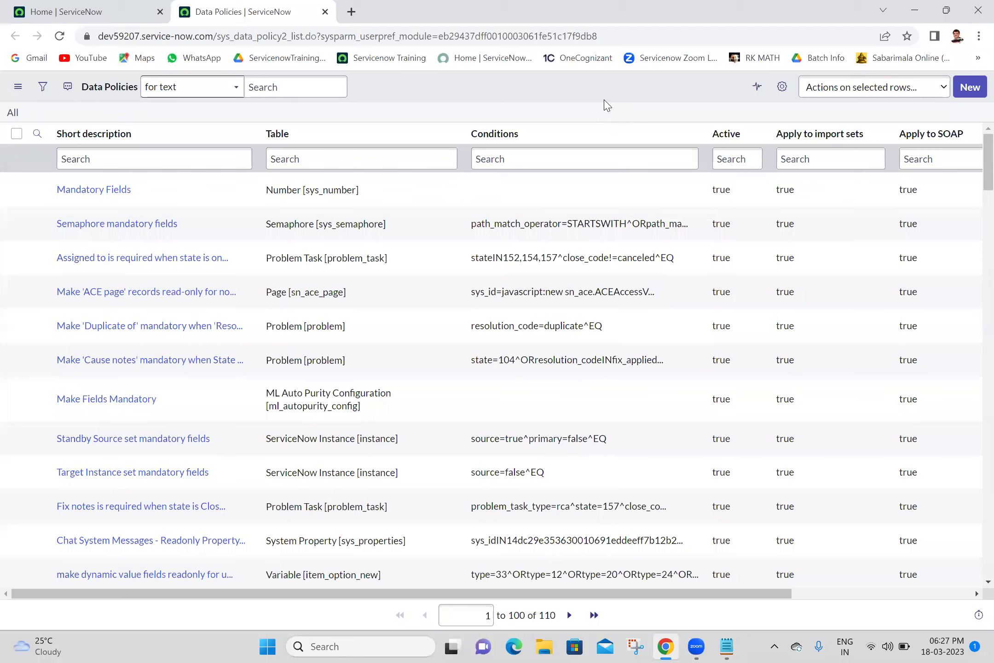
{"action": "left_click", "coordinate": [124, 8]}
{"action": "triple_click", "coordinate": [105, 126]}
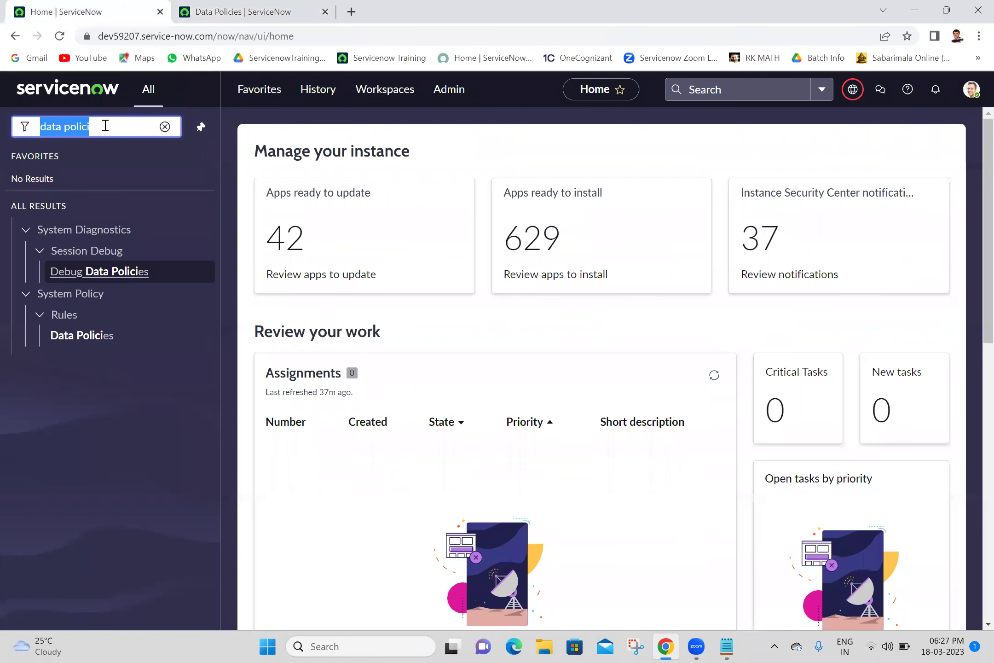
{"action": "type", "text": "m"}
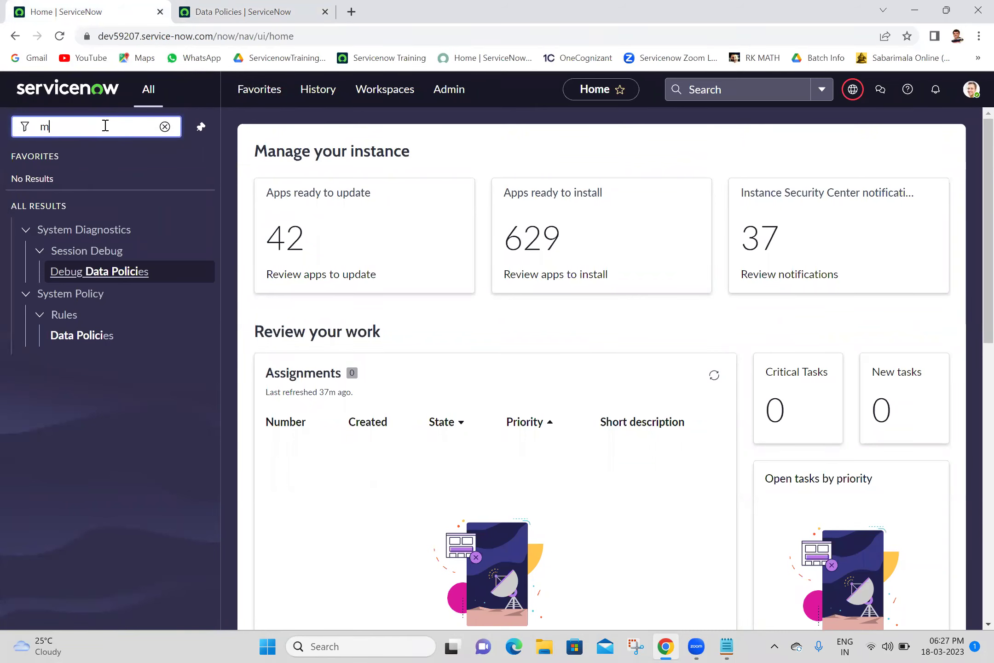
{"action": "type", "text": "y parent"}
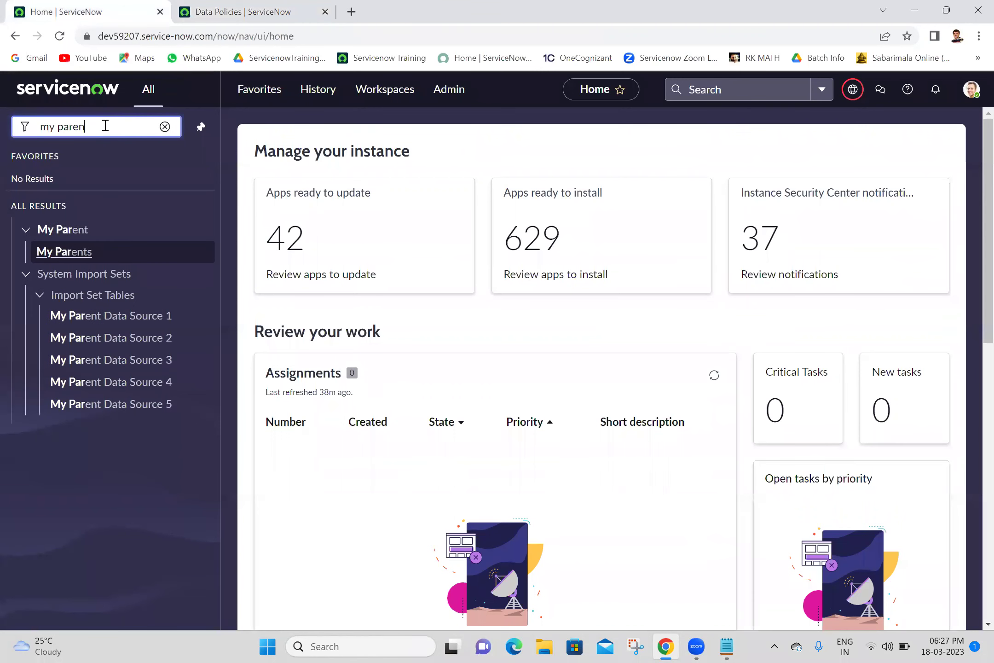
{"action": "left_click", "coordinate": [324, 12]}
{"action": "left_click", "coordinate": [76, 258], "text": "ctrl"}
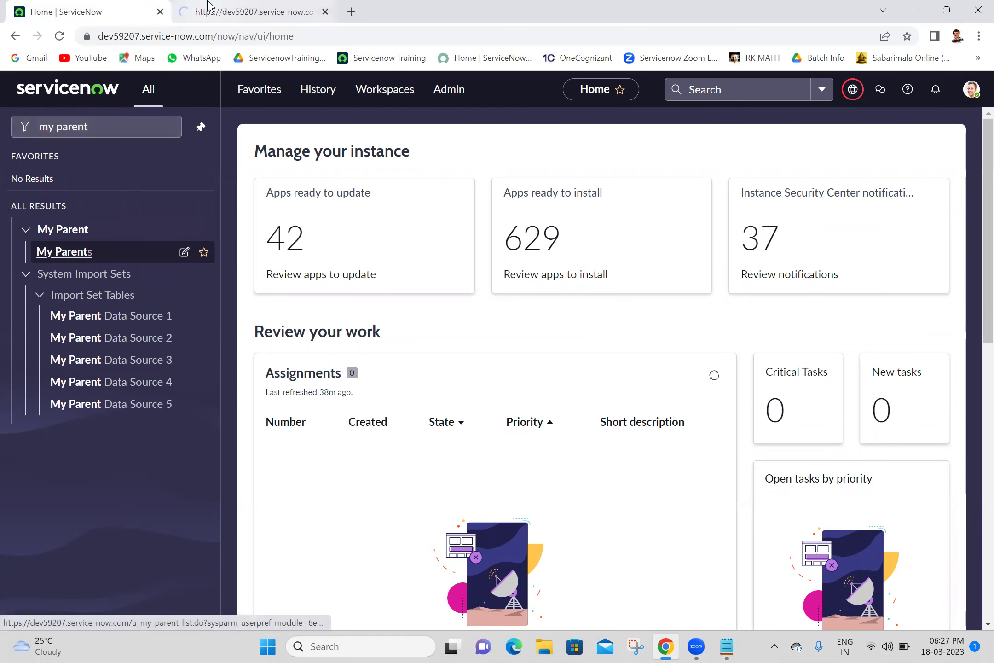
{"action": "left_click", "coordinate": [208, 12]}
Step: Open the UI policies configured for the My Parent table from its list and check the available columns
{"action": "right_click", "coordinate": [196, 138]}
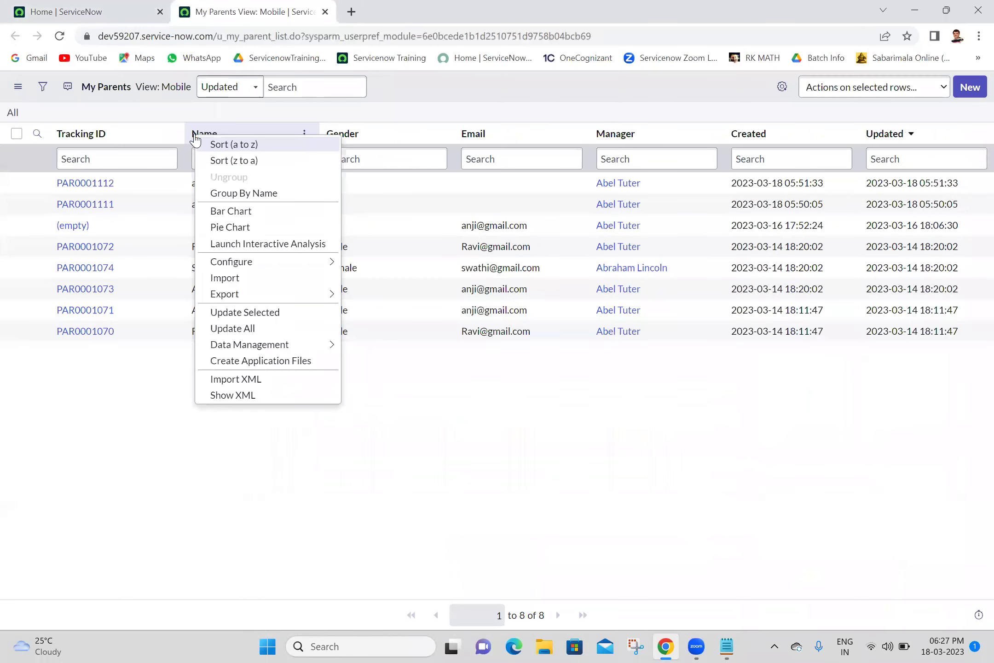
{"action": "mouse_move", "coordinate": [277, 262]}
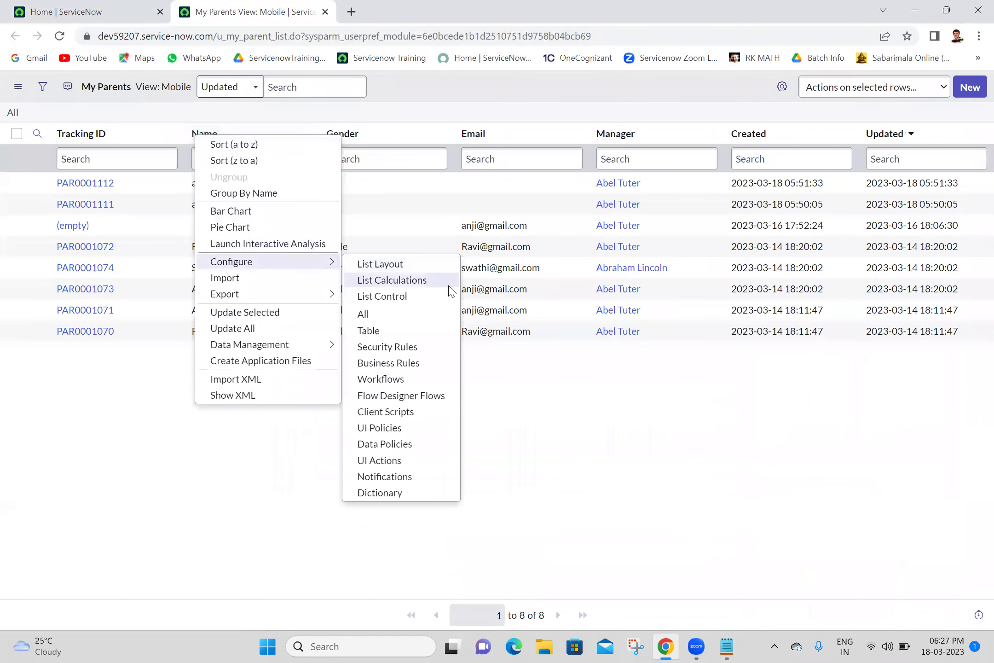
{"action": "left_click", "coordinate": [377, 428]}
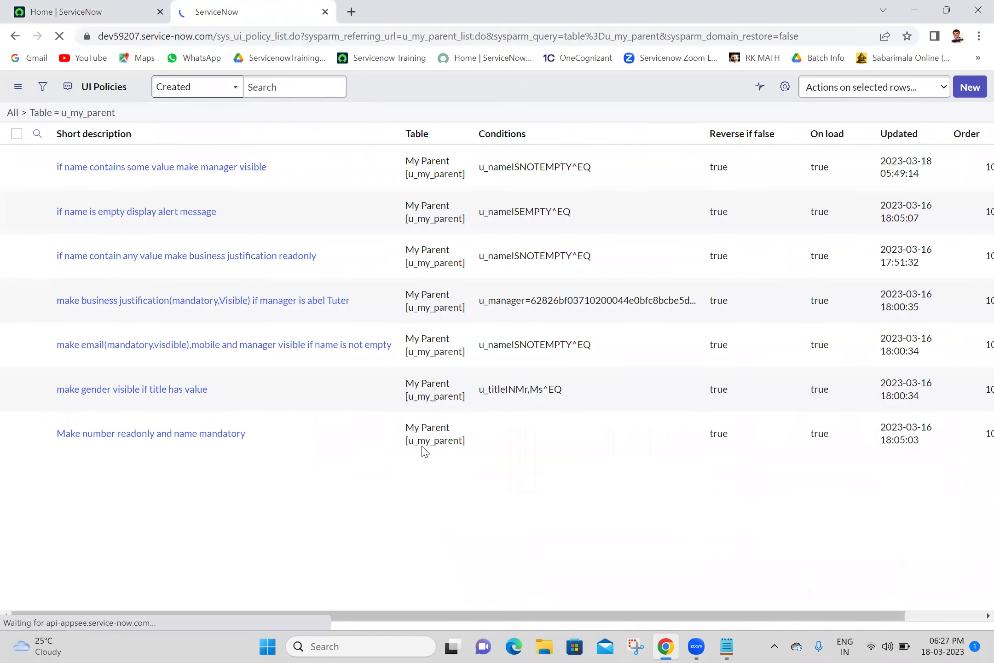
{"action": "left_click_drag", "start_coordinate": [471, 591], "coordinate": [865, 593]}
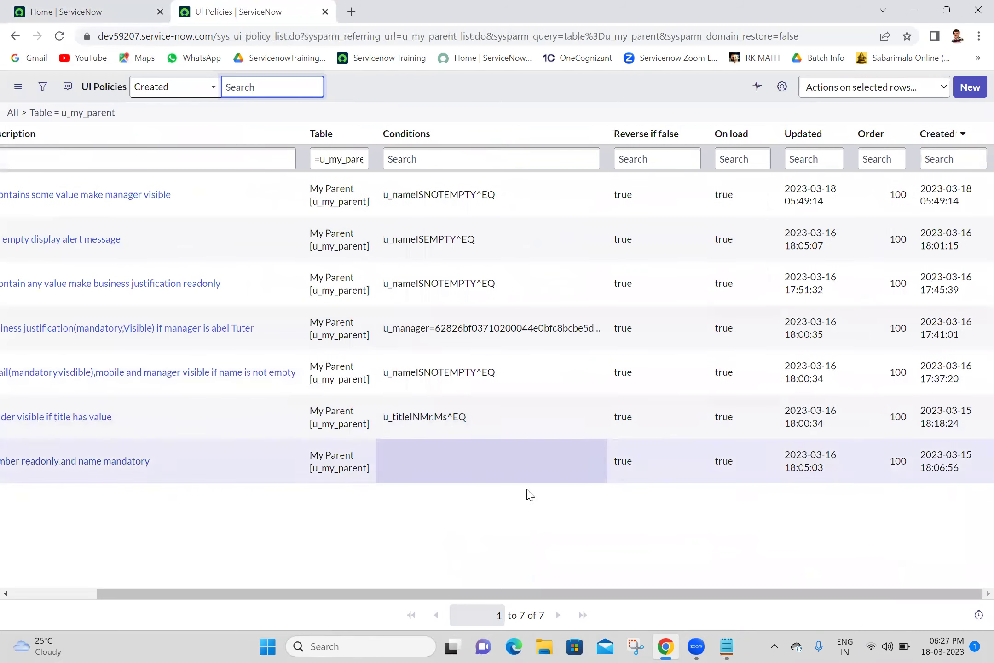
{"action": "left_click_drag", "start_coordinate": [391, 593], "coordinate": [430, 603]}
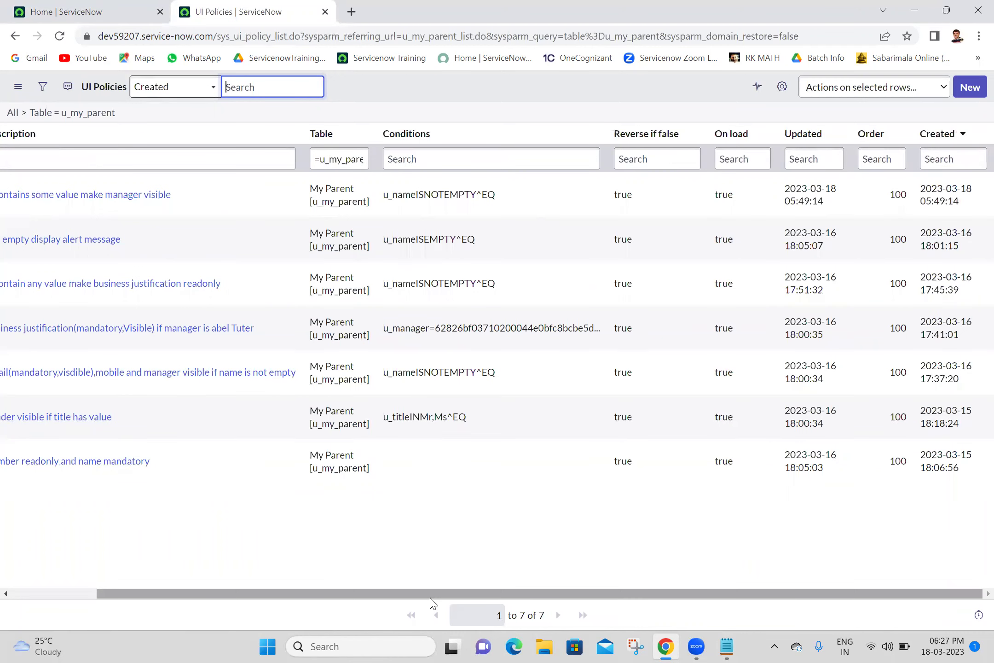
Step: Add the Active column to the end of the UI Policies list and bring it into view
{"action": "left_click", "coordinate": [785, 98]}
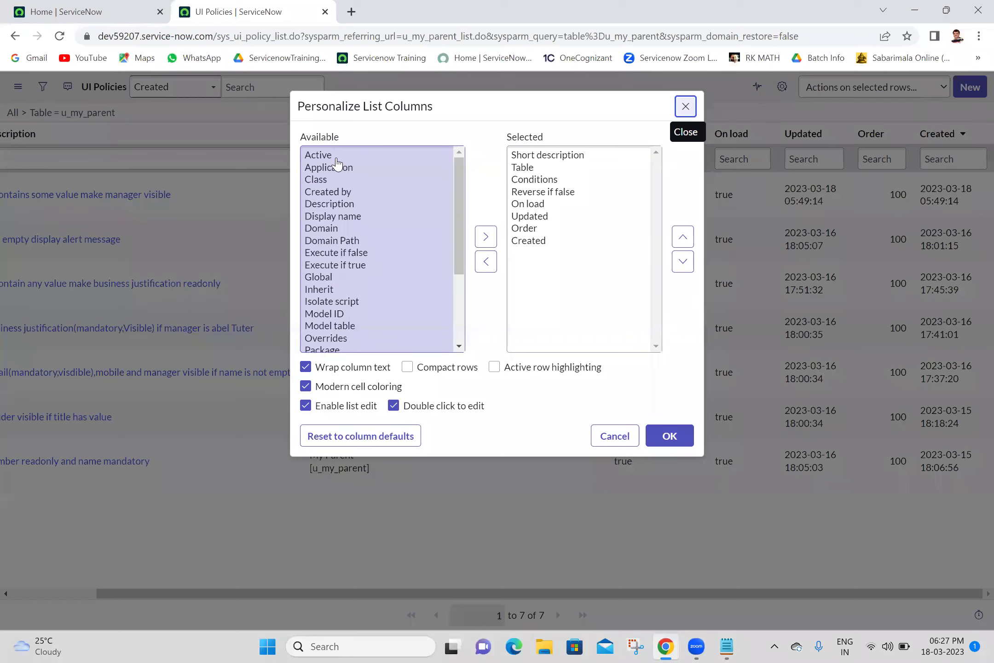
{"action": "left_click", "coordinate": [337, 156]}
{"action": "double_click", "coordinate": [336, 156]}
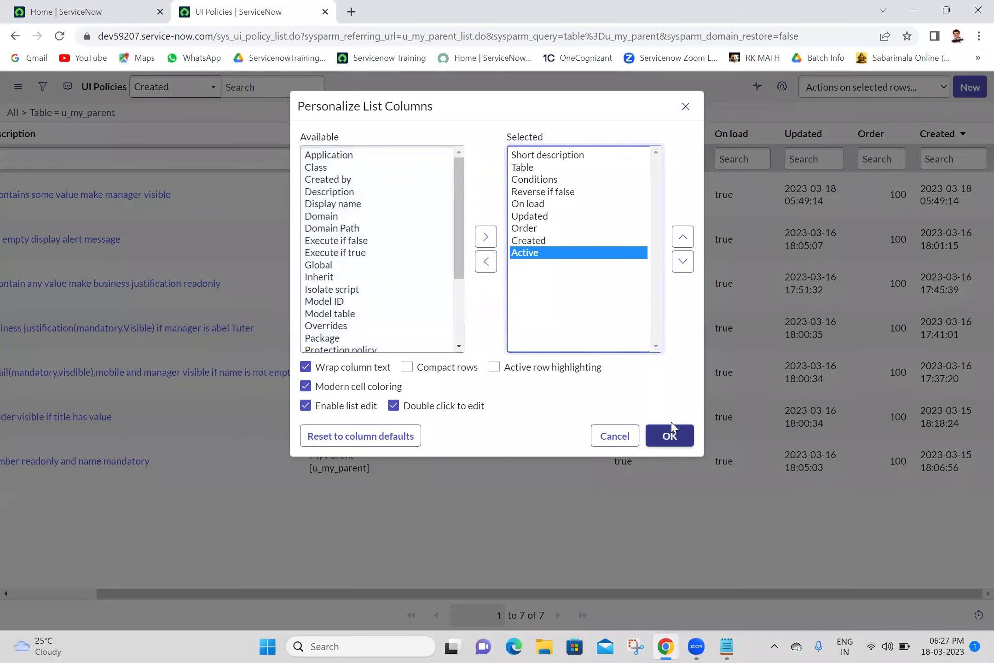
{"action": "left_click", "coordinate": [673, 438]}
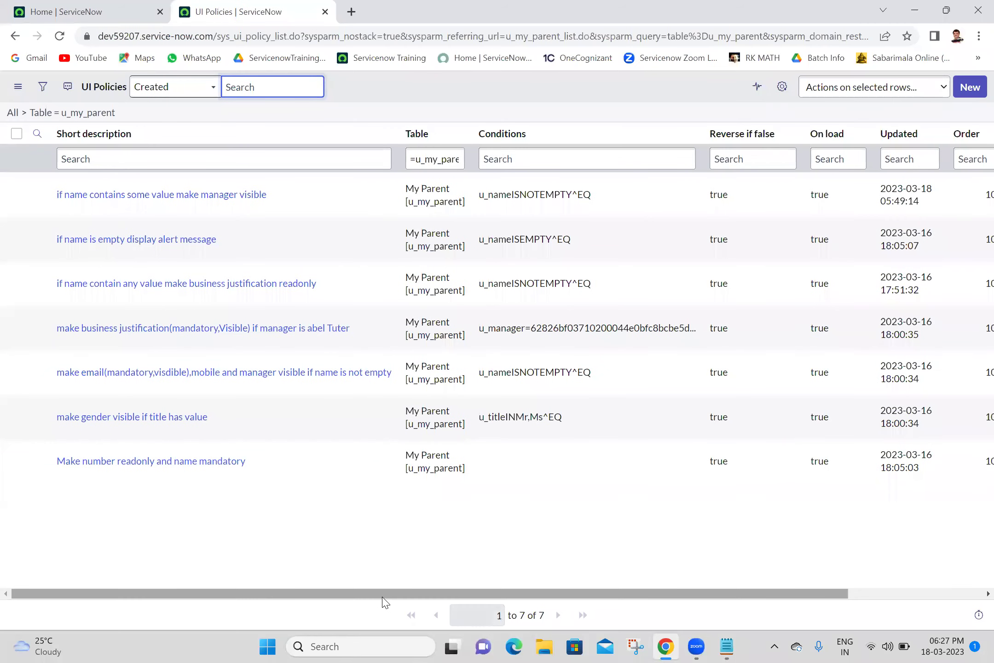
{"action": "left_click_drag", "start_coordinate": [382, 595], "coordinate": [635, 595]}
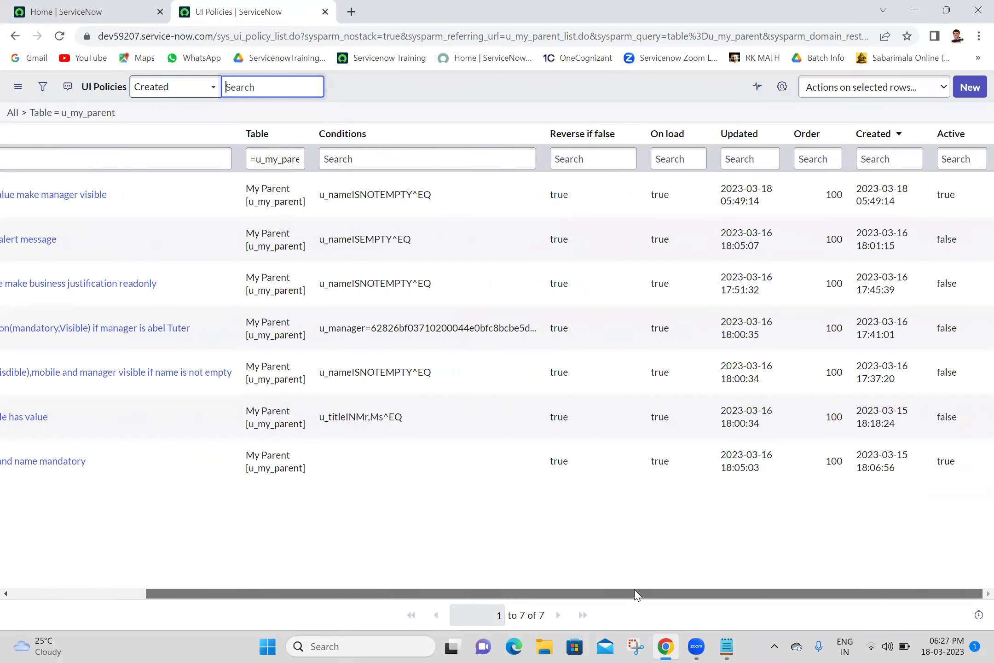
Step: Set Active to false for both active UI policies of the My Parent table at once
{"action": "left_click", "coordinate": [967, 197]}
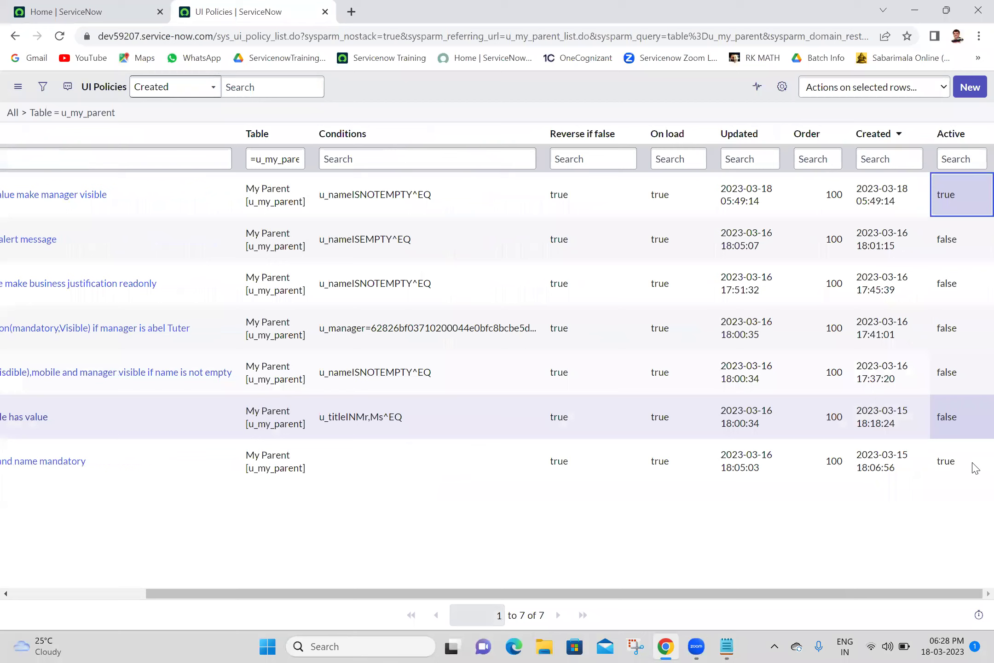
{"action": "left_click", "coordinate": [975, 473]}
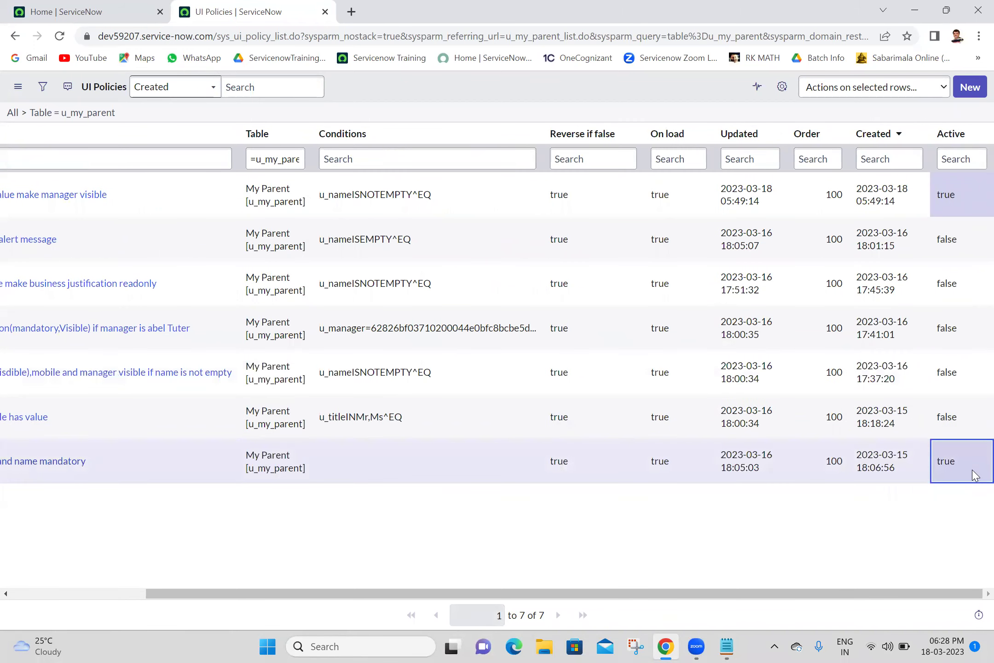
{"action": "double_click", "coordinate": [974, 475]}
{"action": "left_click", "coordinate": [908, 455]}
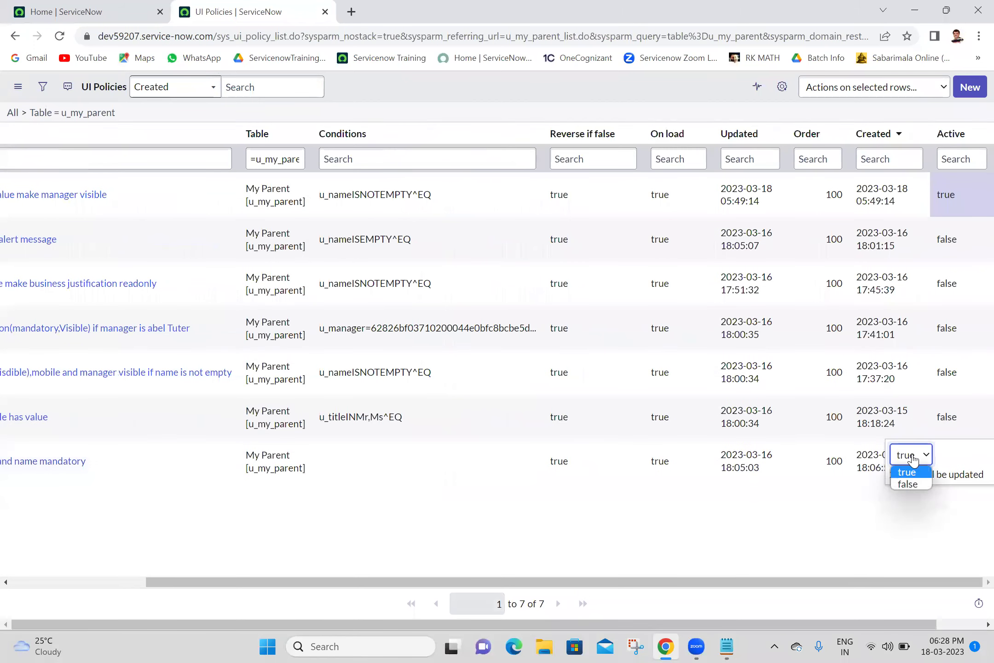
{"action": "left_click", "coordinate": [906, 484]}
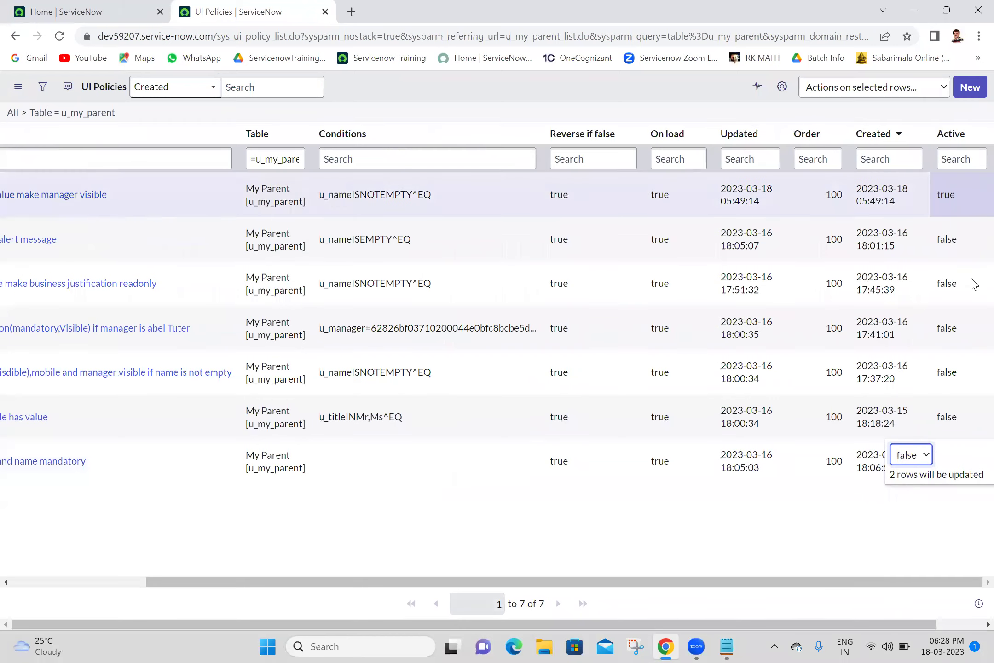
{"action": "scroll", "coordinate": [883, 621], "scroll_direction": "right", "scroll_amount": 2}
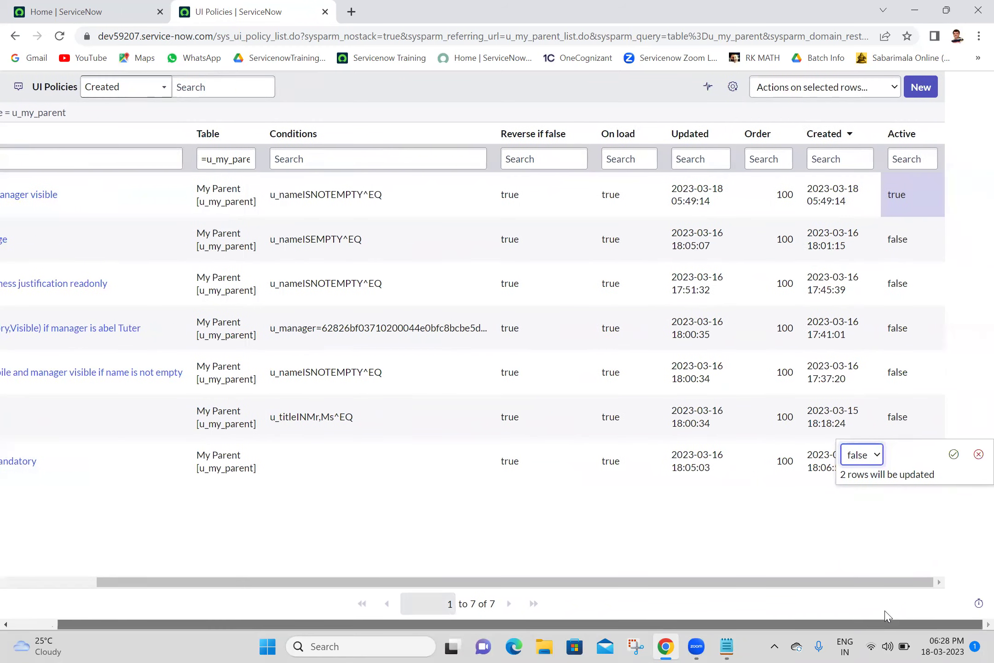
{"action": "left_click", "coordinate": [953, 456]}
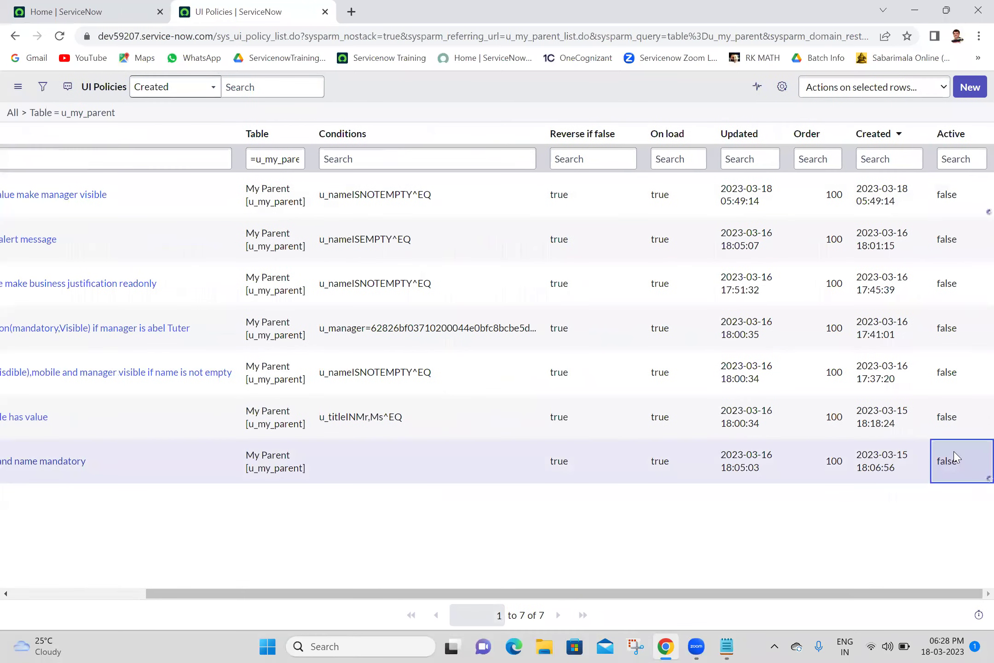
{"action": "left_click_drag", "start_coordinate": [308, 598], "coordinate": [783, 596]}
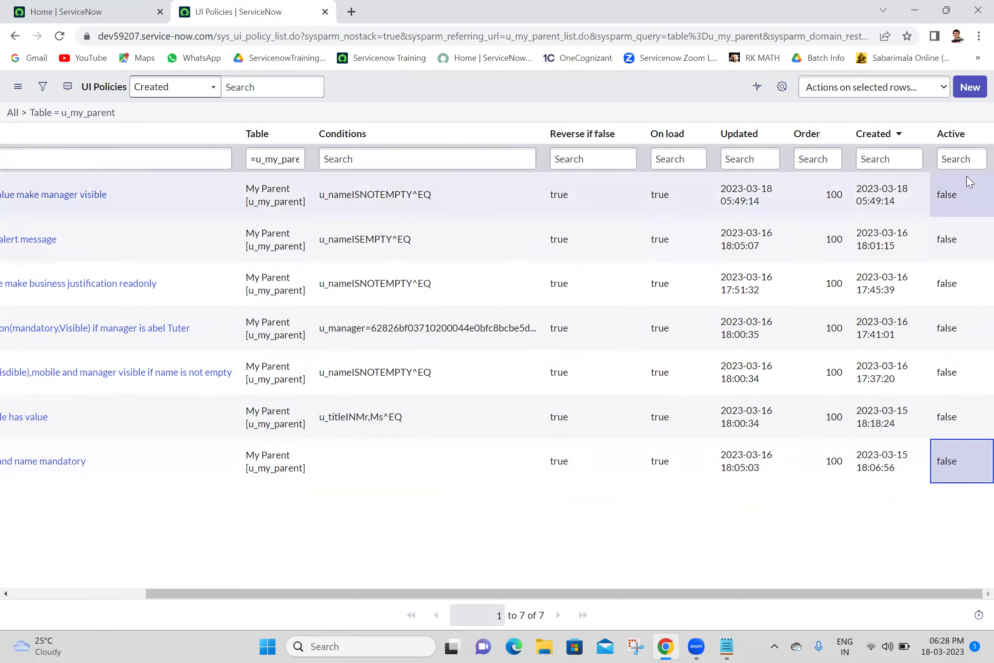
Step: Open the My Parents list in a separate tab, close the duplicate tab, and start a new My Parent record
{"action": "left_click", "coordinate": [36, 9]}
{"action": "left_click", "coordinate": [81, 252]}
{"action": "left_click", "coordinate": [81, 252]}
{"action": "left_click", "coordinate": [497, 16]}
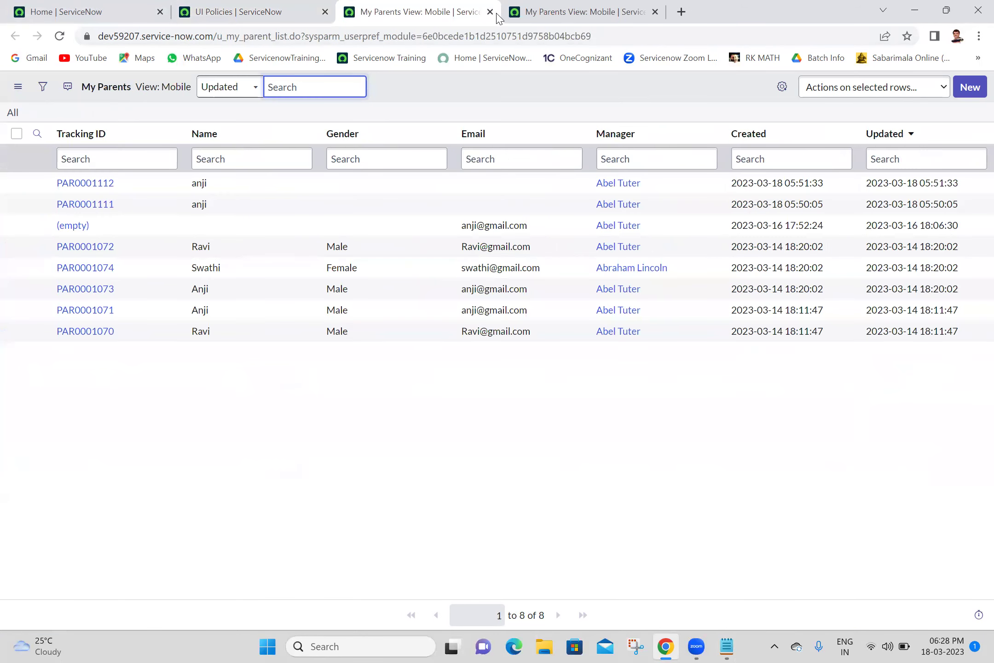
{"action": "left_click", "coordinate": [490, 12]}
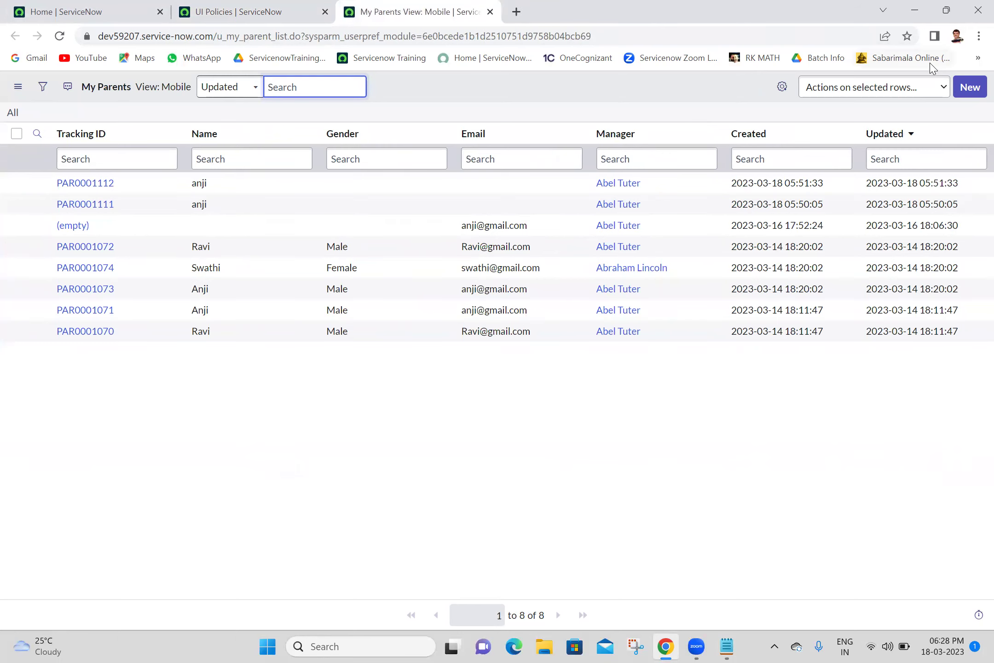
{"action": "left_click", "coordinate": [975, 90]}
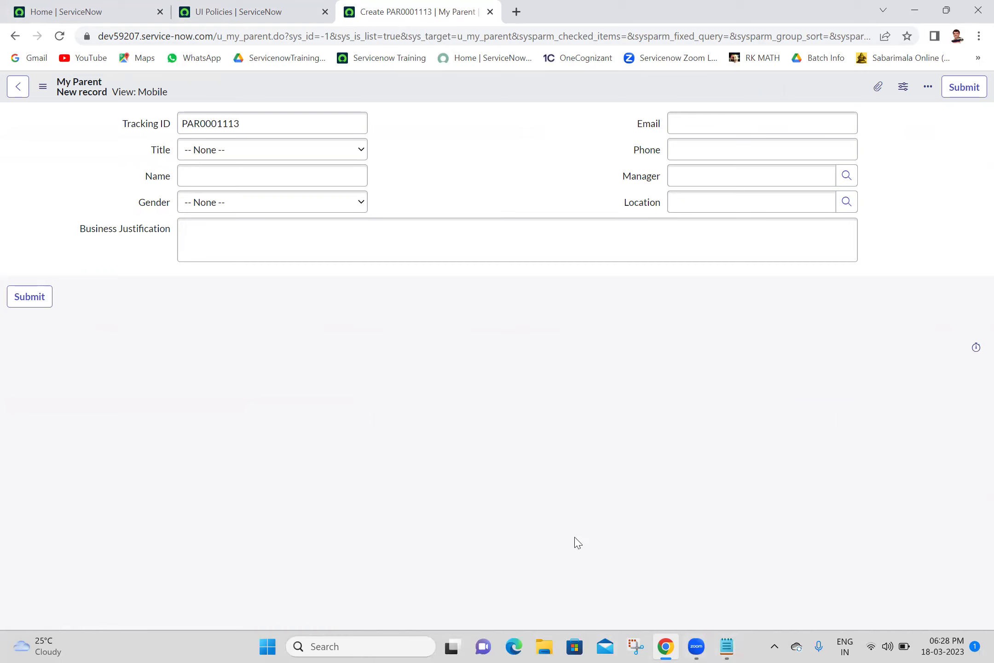
Step: Select all of the My Parent table's UI policies and export them as an XML file, downloading the result
{"action": "left_click", "coordinate": [260, 9]}
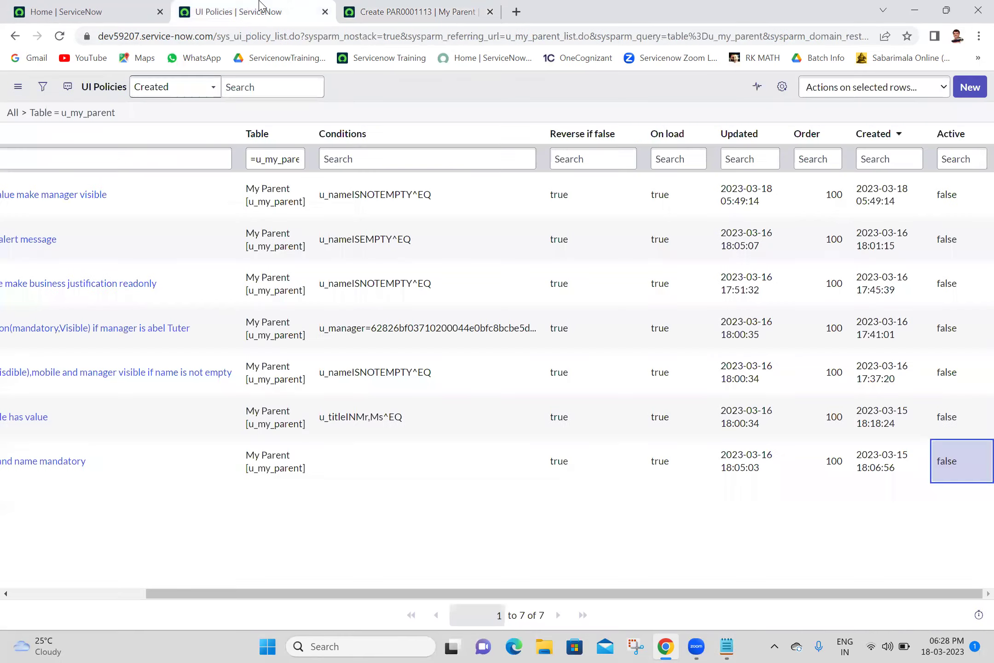
{"action": "scroll", "coordinate": [67, 594], "scroll_direction": "left", "scroll_amount": 5}
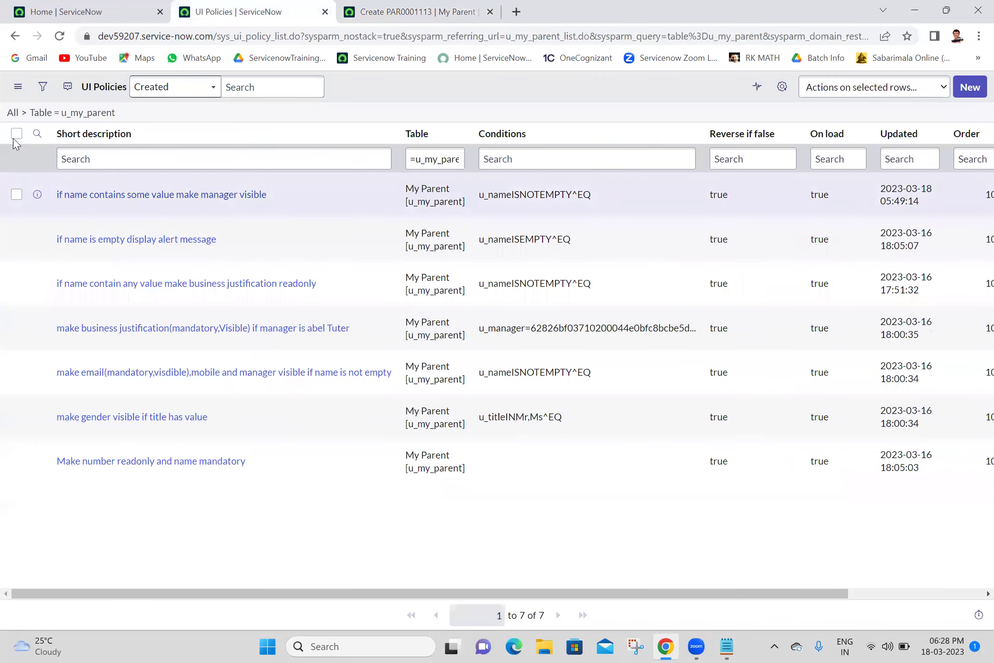
{"action": "left_click", "coordinate": [17, 134]}
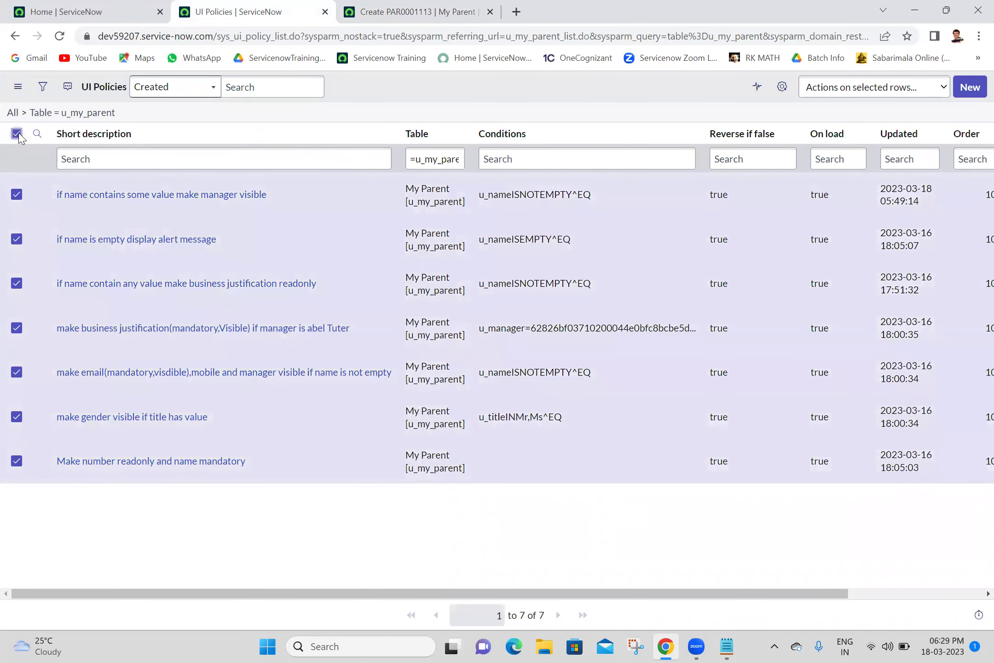
{"action": "left_click", "coordinate": [889, 92]}
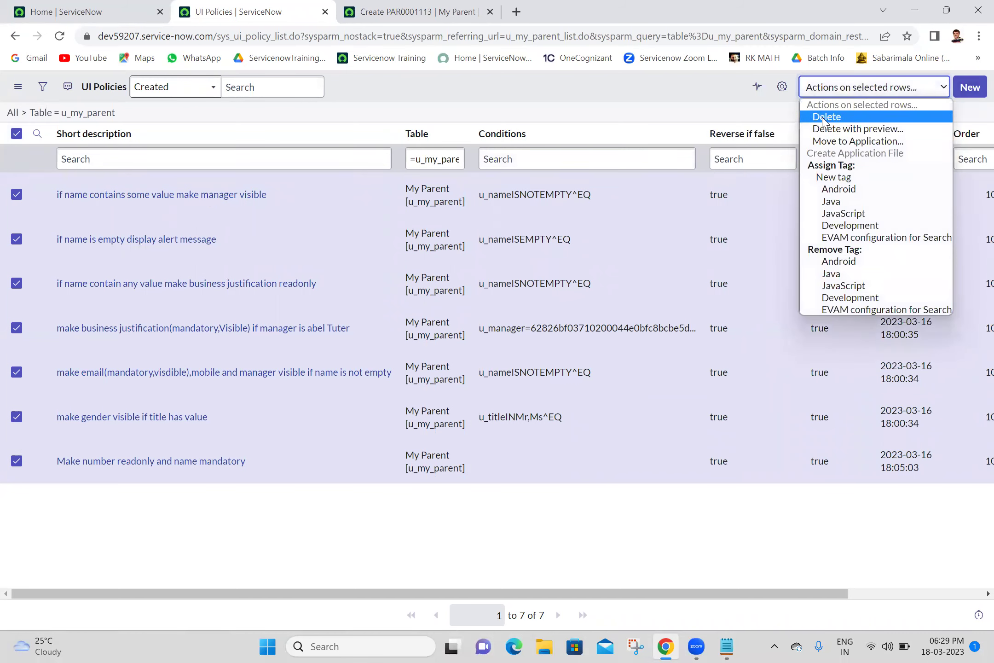
{"action": "key", "text": "Escape"}
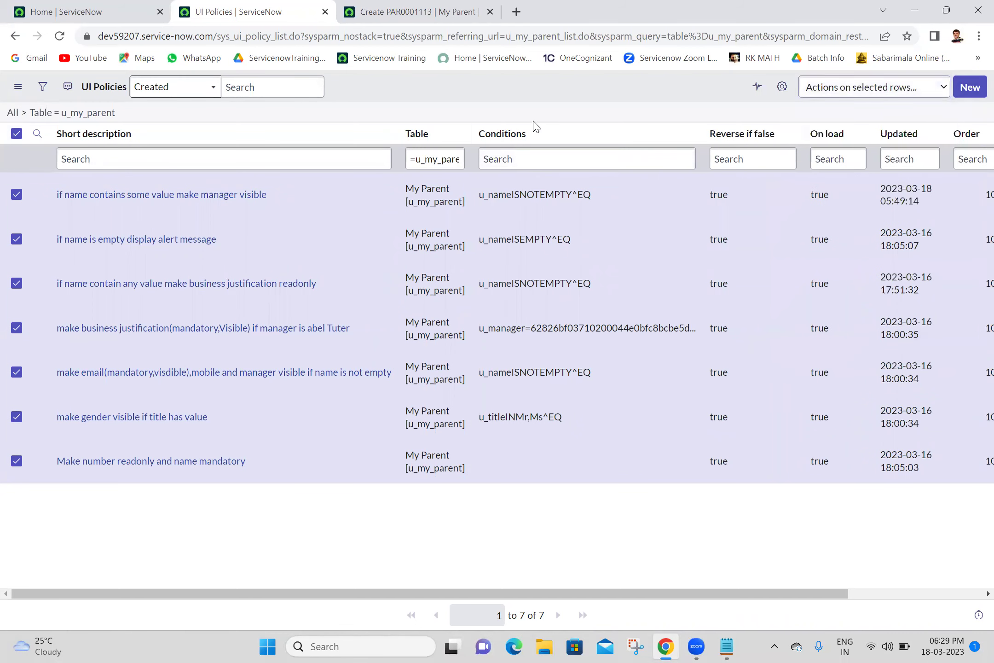
{"action": "right_click", "coordinate": [84, 137]}
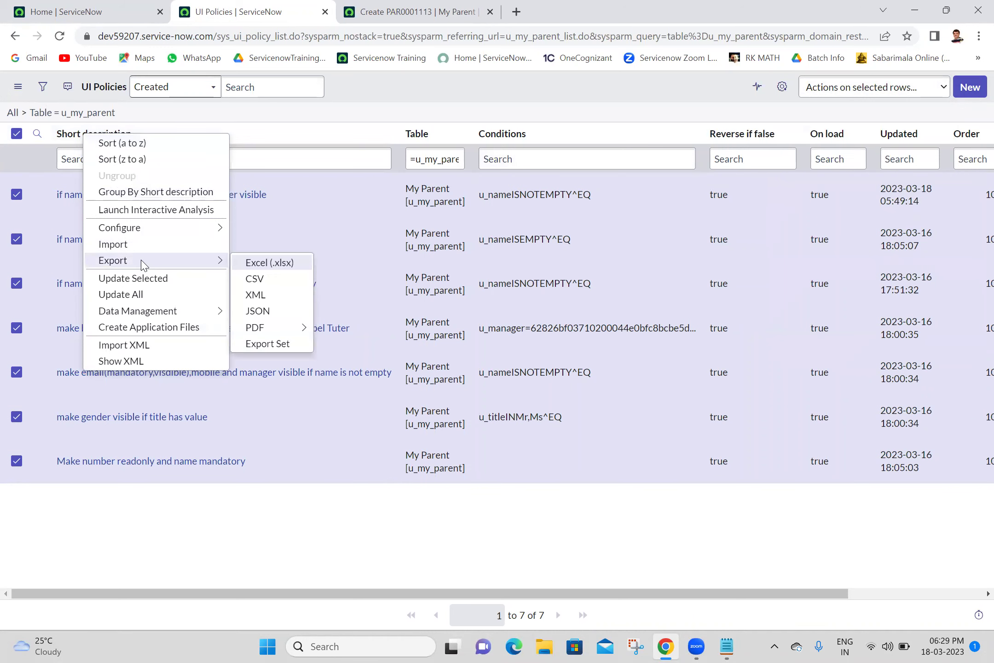
{"action": "mouse_move", "coordinate": [211, 261]}
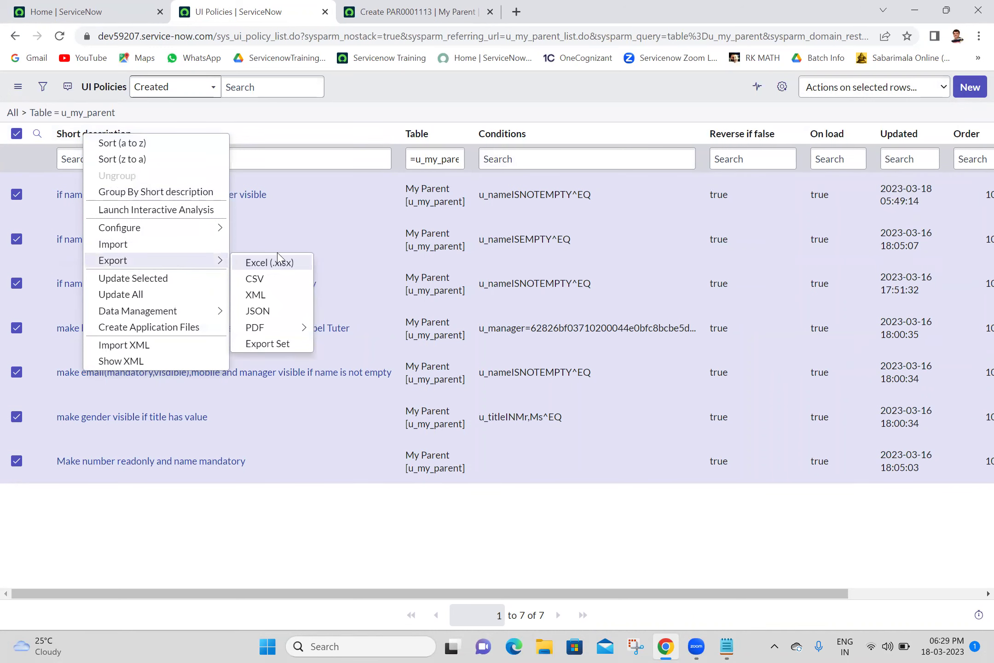
{"action": "left_click", "coordinate": [270, 298]}
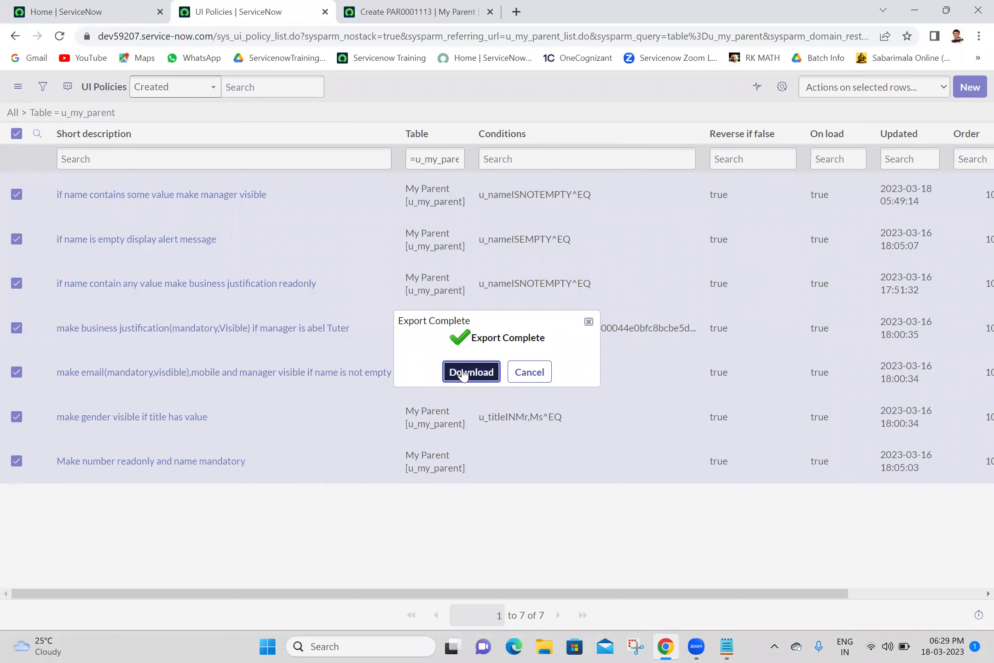
{"action": "left_click", "coordinate": [466, 373]}
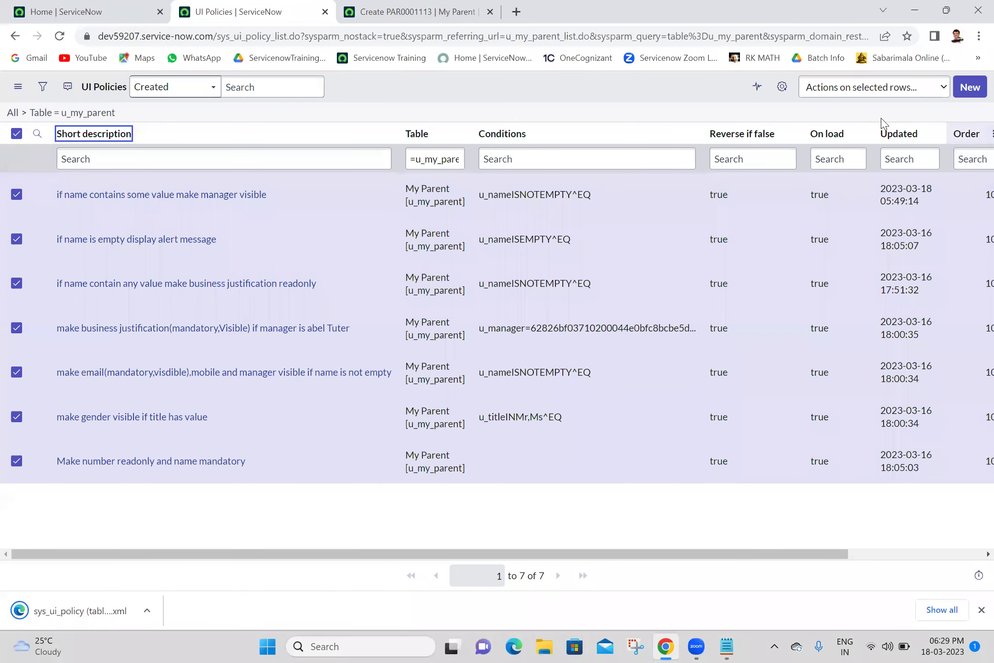
Step: Delete all the selected UI policies of the My Parent table
{"action": "left_click", "coordinate": [881, 96]}
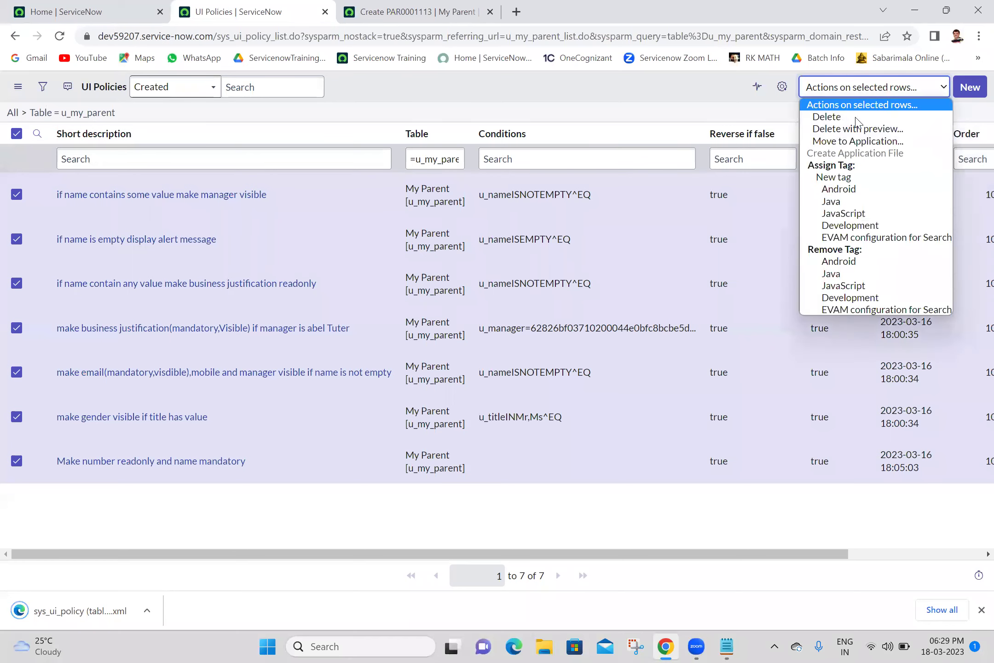
{"action": "left_click", "coordinate": [837, 121]}
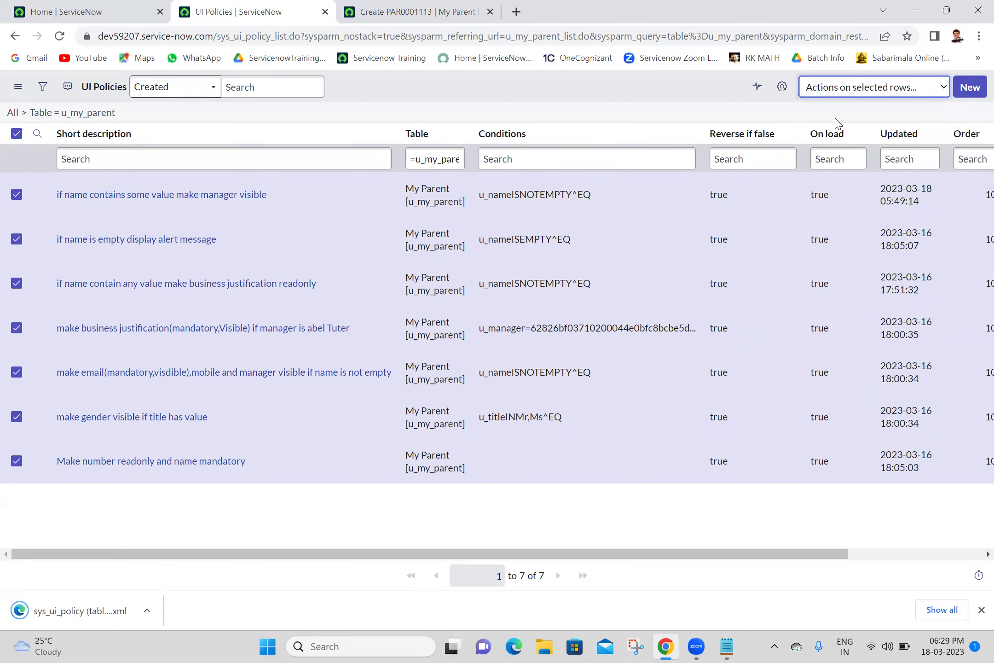
{"action": "left_click", "coordinate": [597, 254]}
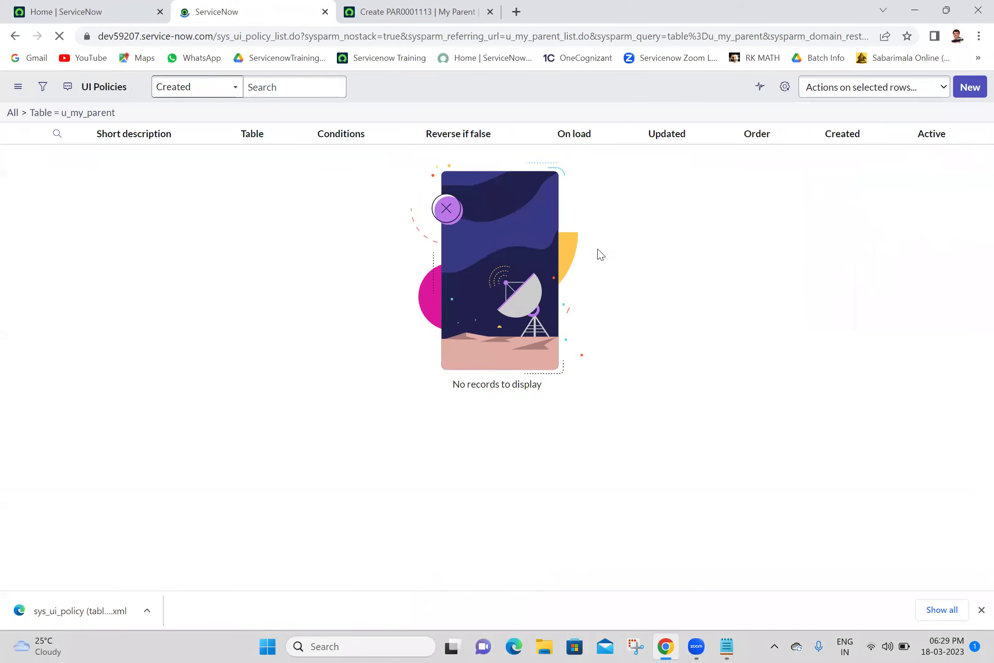
Step: Reload the new My Parent record form and check it against the table's UI Policies list
{"action": "left_click", "coordinate": [405, 10]}
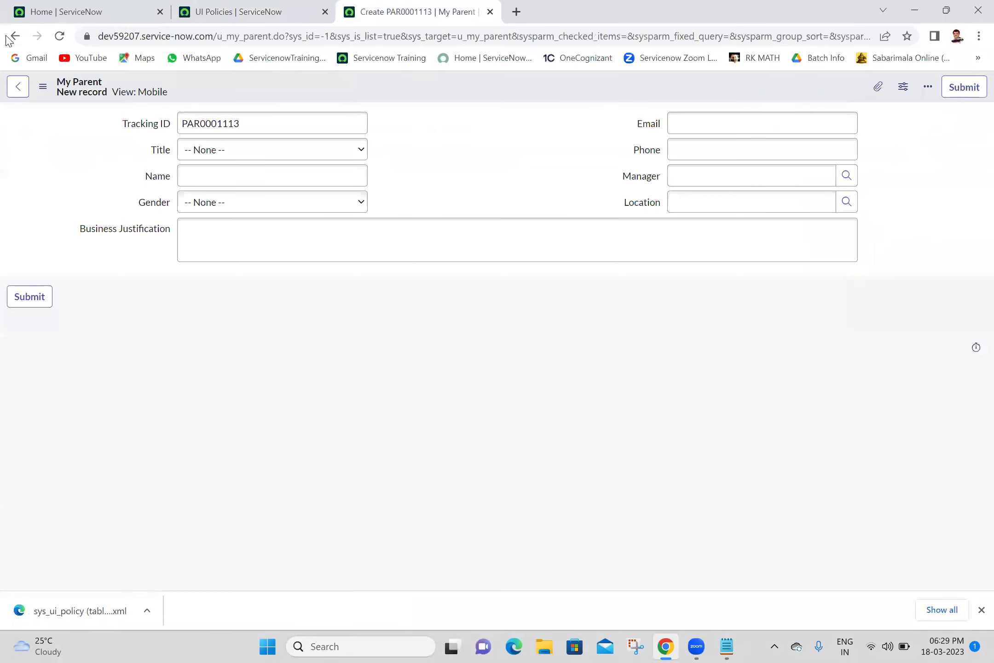
{"action": "left_click", "coordinate": [60, 37]}
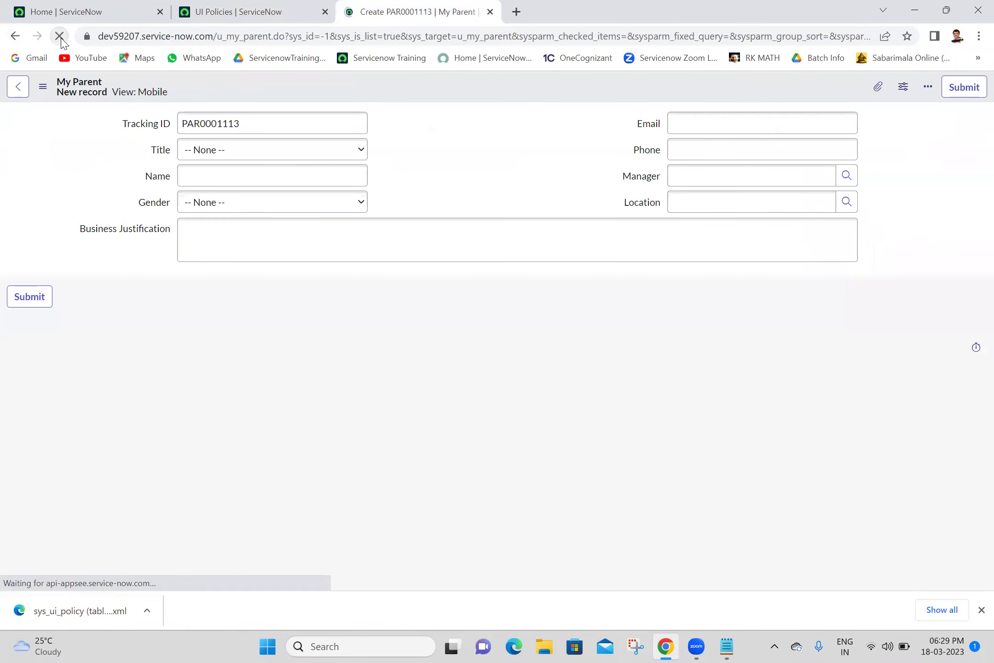
{"action": "left_click", "coordinate": [281, 8]}
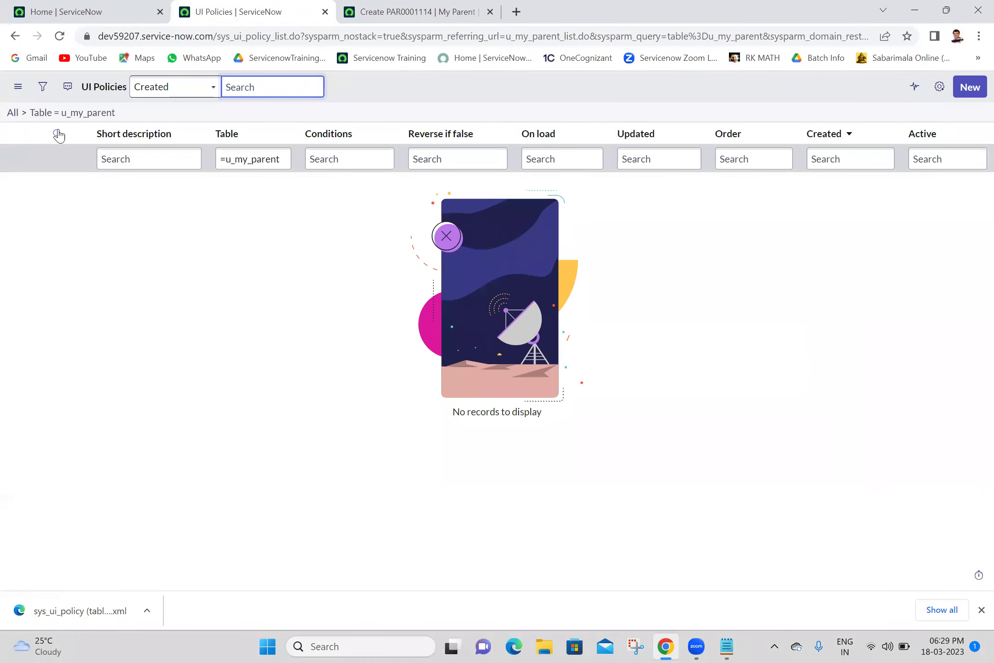
{"action": "left_click", "coordinate": [237, 251]}
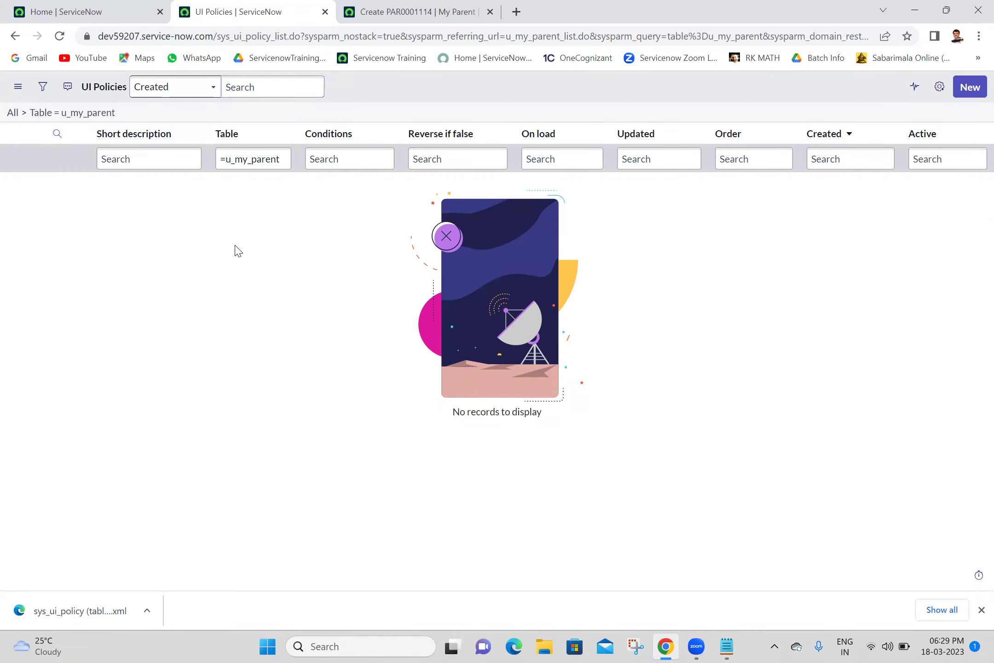
{"action": "mouse_move", "coordinate": [427, 5]}
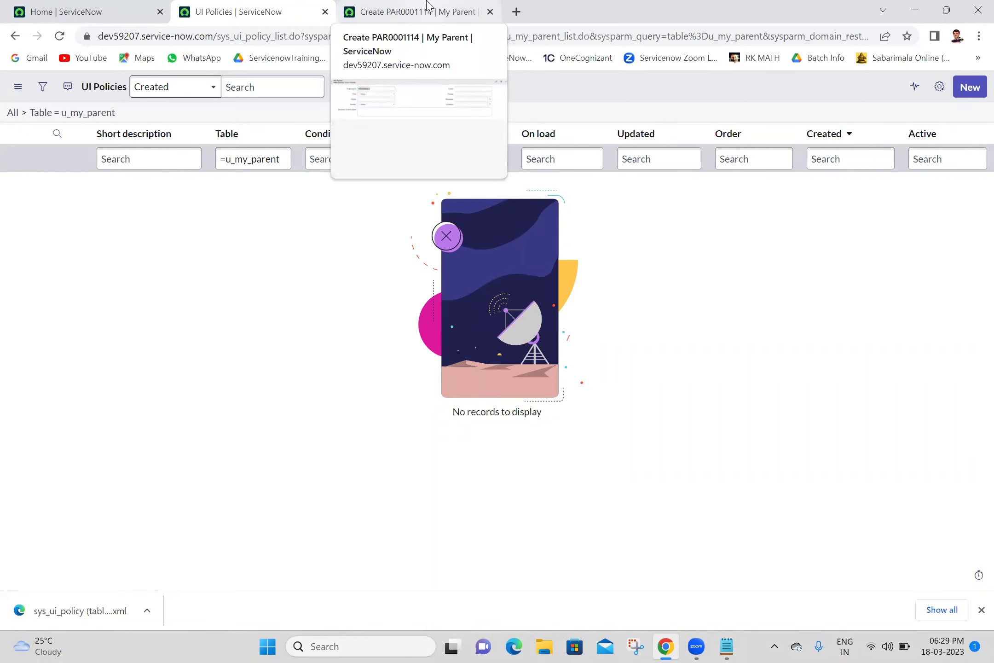
{"action": "left_click", "coordinate": [427, 5]}
{"action": "left_click", "coordinate": [235, 5]}
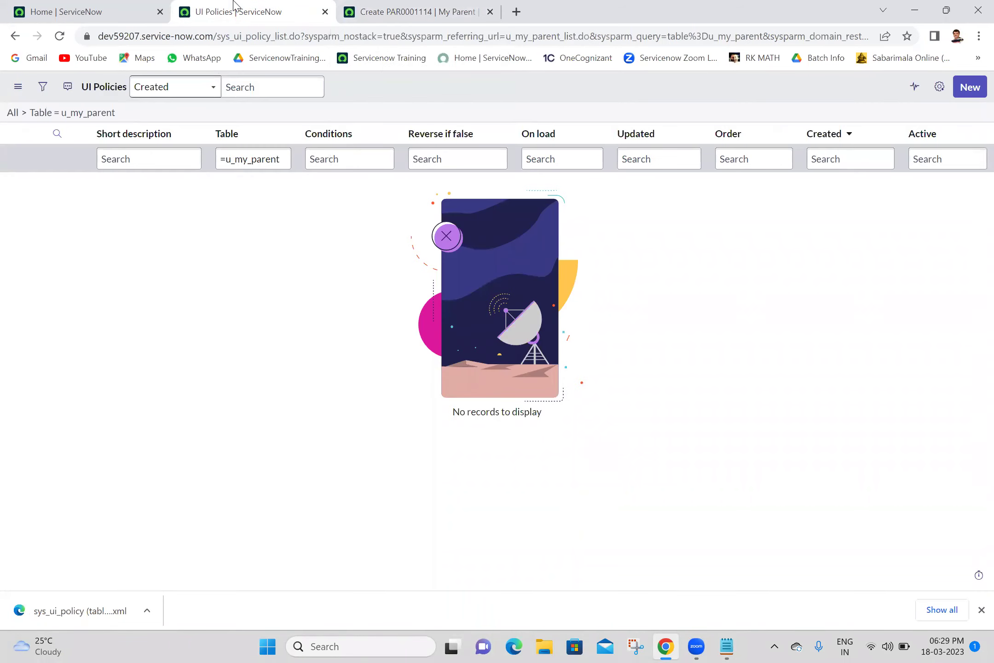
Step: Open the data policies configured for the My Parent table from its new record form
{"action": "left_click", "coordinate": [406, 7]}
{"action": "left_click", "coordinate": [364, 91]}
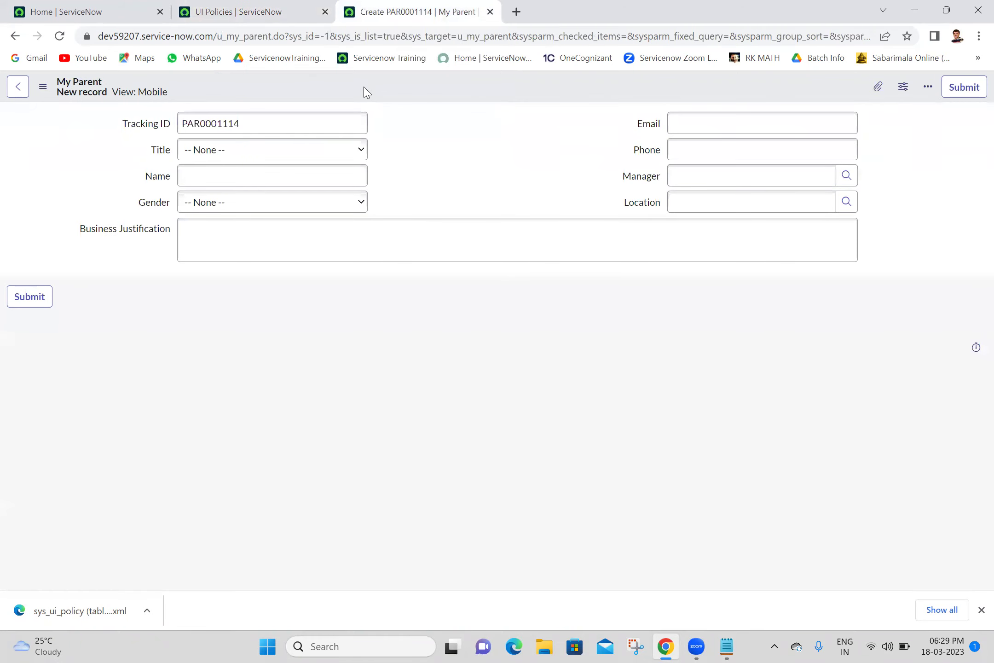
{"action": "right_click", "coordinate": [364, 88]}
{"action": "mouse_move", "coordinate": [396, 117]}
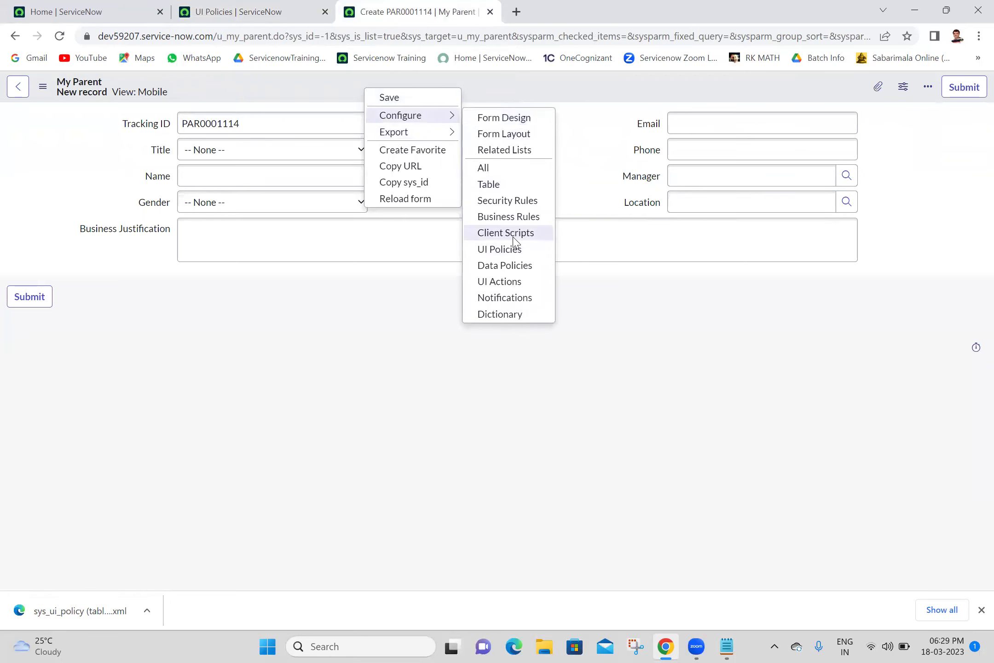
{"action": "left_click", "coordinate": [504, 267]}
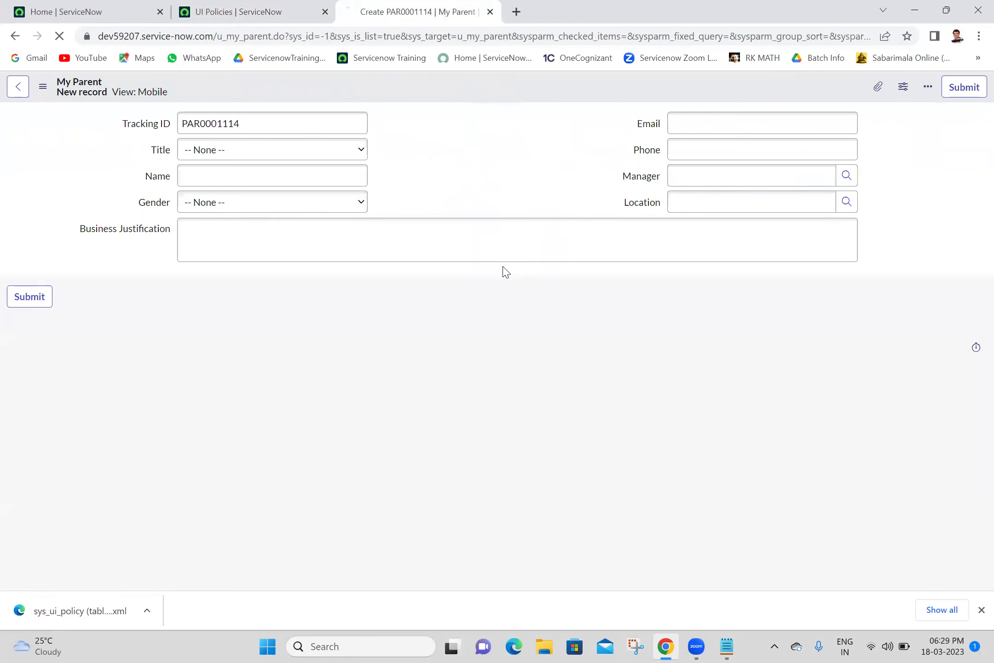
Step: Switch to Notepad and add the line "1. make number field readonly and name mandatory" below the data policy table name
{"action": "left_click", "coordinate": [726, 646]}
{"action": "left_click", "coordinate": [25, 420]}
{"action": "type", "text": "1. make numbe"}
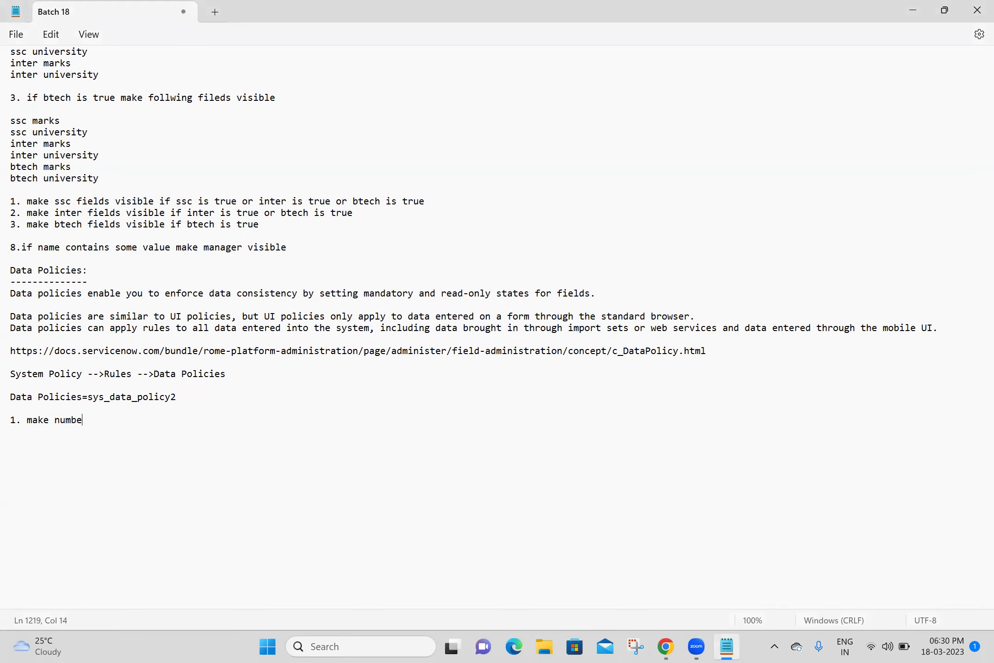
{"action": "type", "text": "r field readonly and name mandatory"}
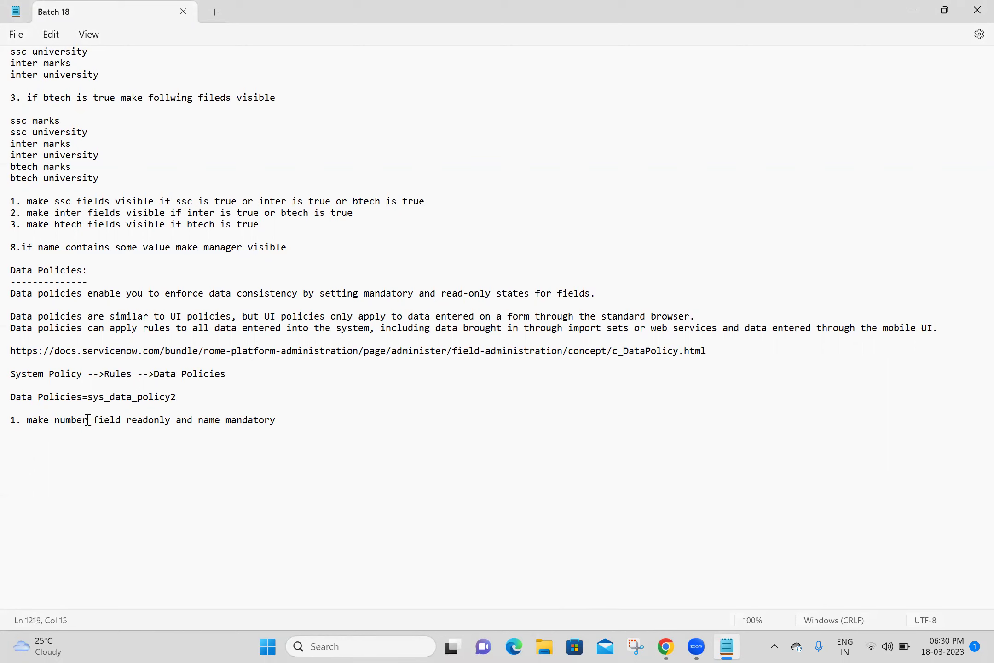
Step: Replace "number" with "email" in the data policy requirement line of the notes
{"action": "left_click_drag", "start_coordinate": [87, 420], "coordinate": [44, 434]}
{"action": "double_click", "coordinate": [58, 423]}
{"action": "type", "text": "email"}
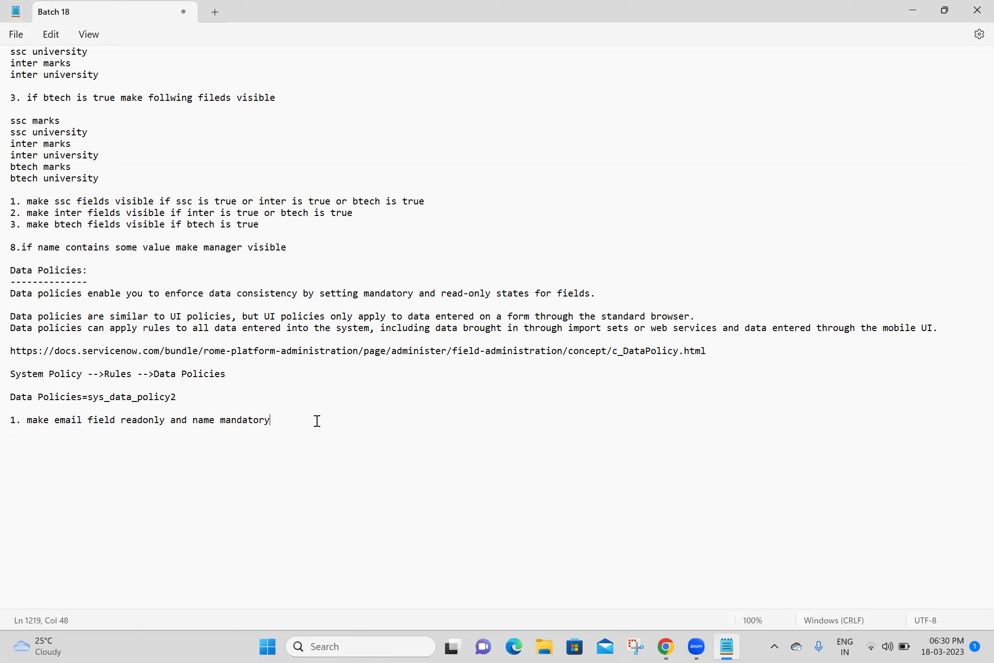
{"action": "left_click", "coordinate": [29, 420], "text": "shift"}
{"action": "left_click", "coordinate": [6, 419], "text": "shift"}
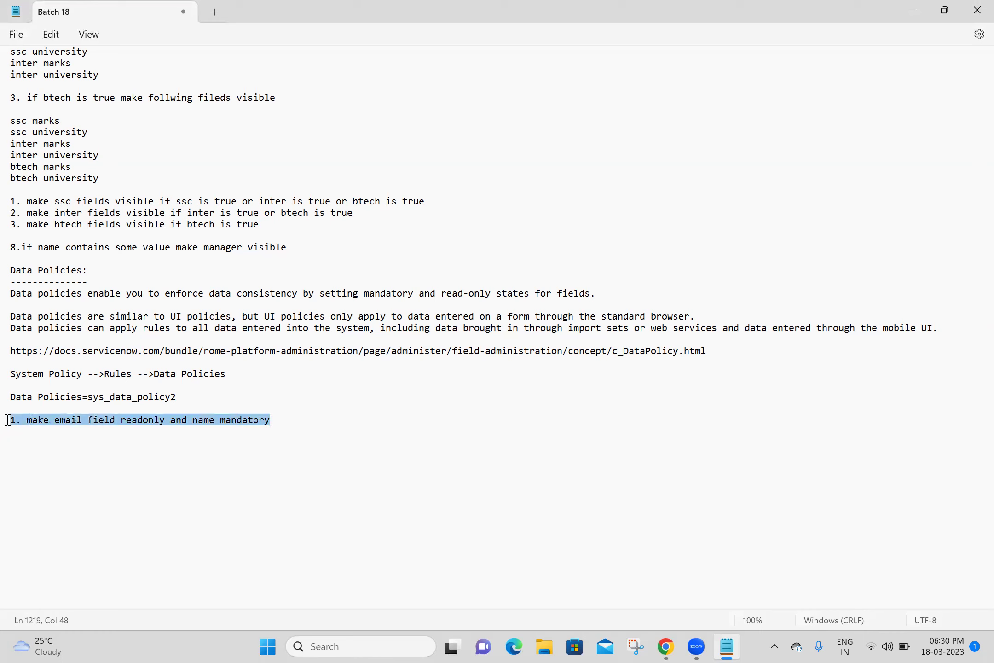
{"action": "left_click", "coordinate": [302, 414]}
{"action": "left_click_drag", "start_coordinate": [302, 414], "coordinate": [11, 419]}
{"action": "left_click", "coordinate": [258, 502]}
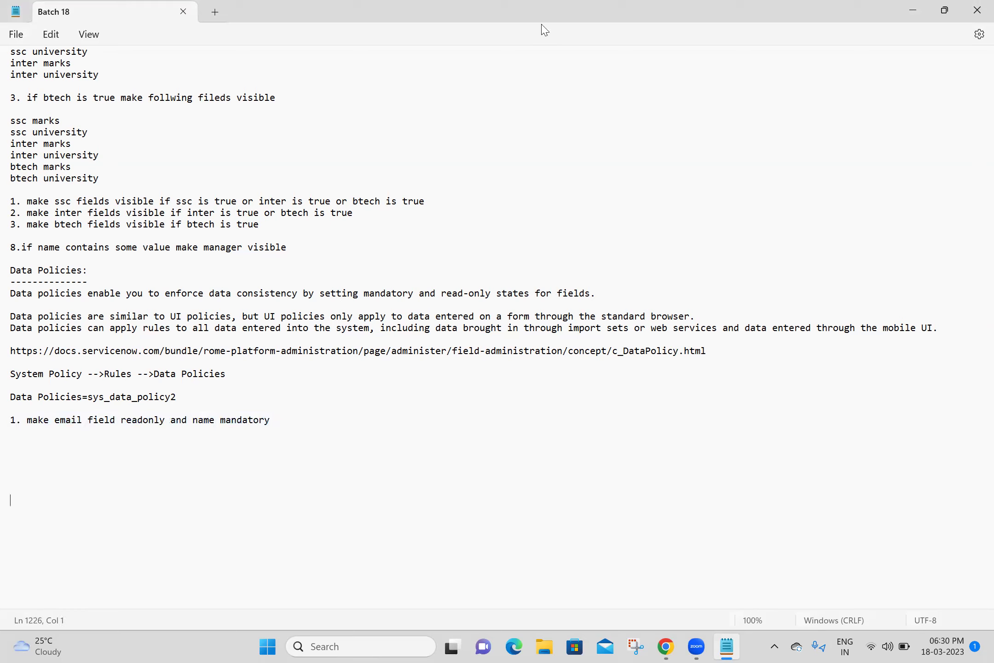
Step: Switch to Chrome, create a new data policy for the My Parent table, and review its options
{"action": "key", "text": "alt+Tab"}
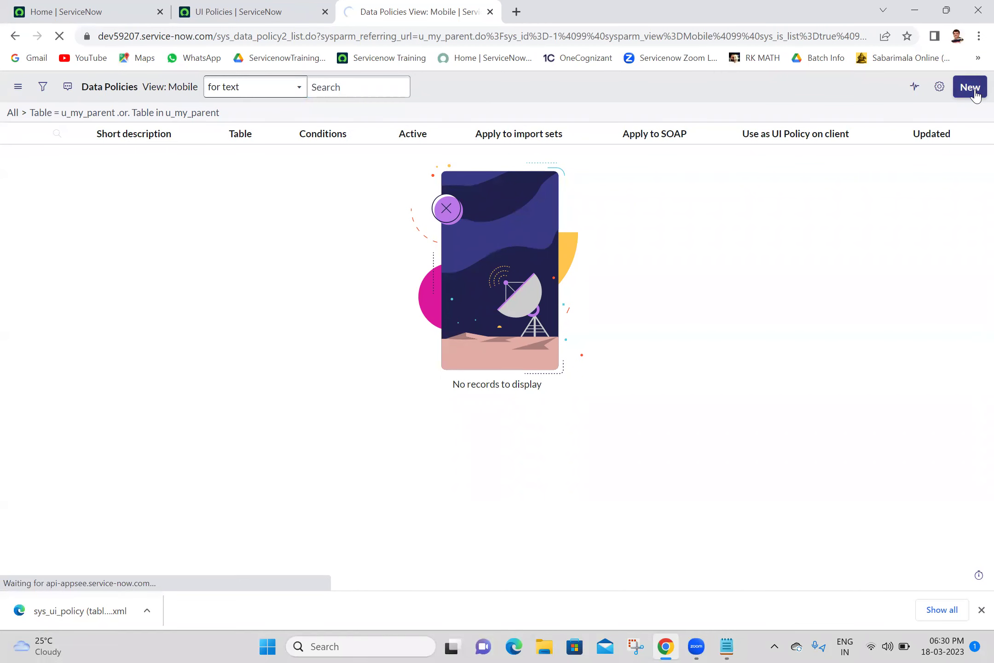
{"action": "left_click", "coordinate": [971, 88]}
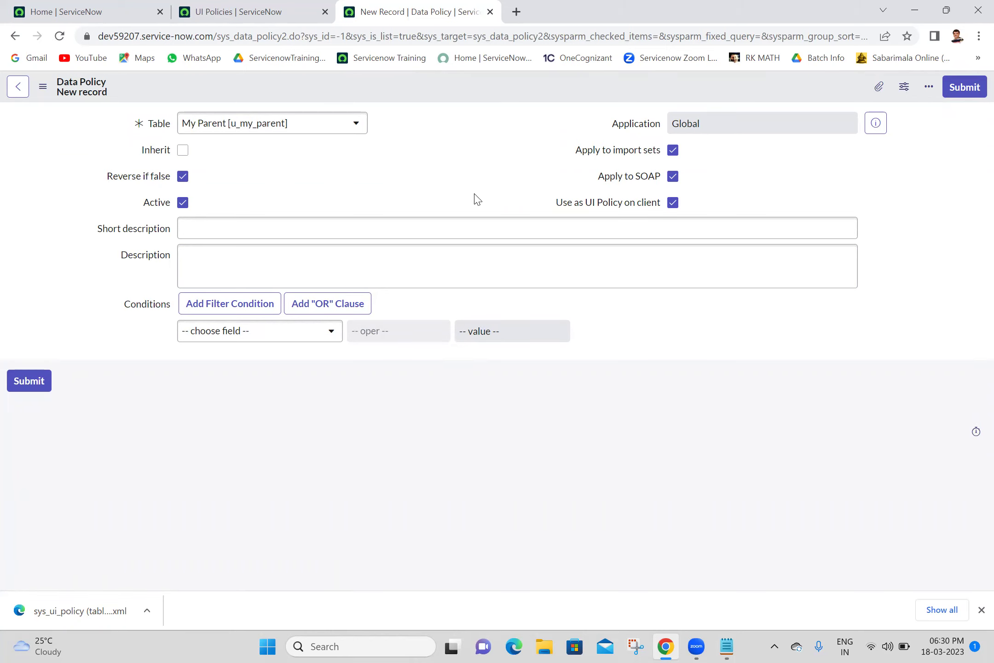
{"action": "mouse_move", "coordinate": [598, 212]}
Step: Switch to Notepad and start a line reading "Data" above the numbered email and name requirement
{"action": "left_click", "coordinate": [727, 646]}
{"action": "left_click", "coordinate": [40, 445]}
{"action": "type", "text": "Data"}
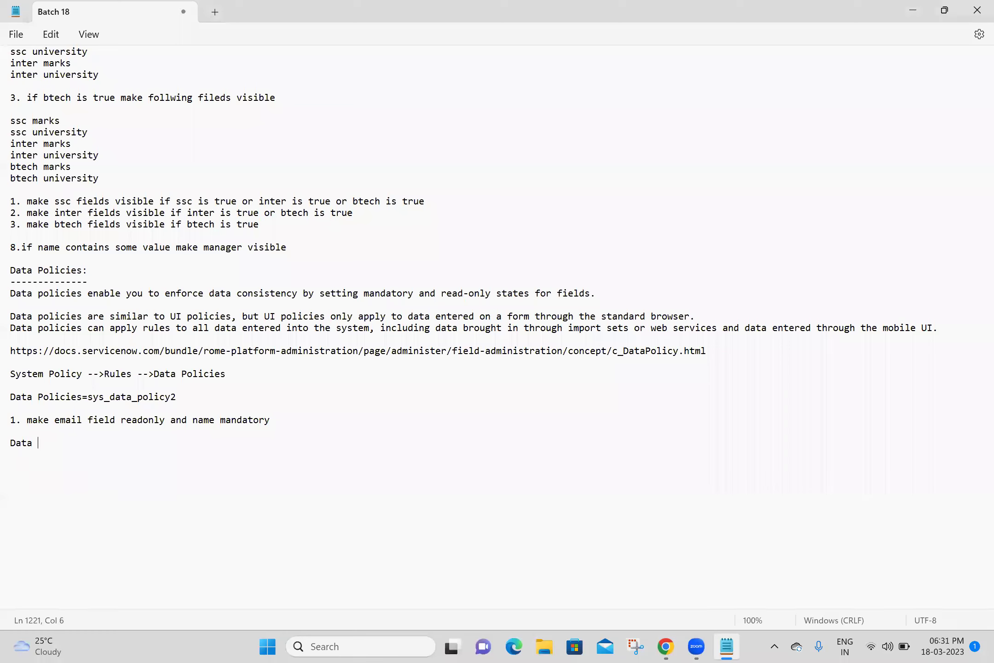
{"action": "key", "text": "BackSpace"}
{"action": "key", "text": "BackSpace"}
{"action": "key", "text": "BackSpace"}
{"action": "key", "text": "Return"}
{"action": "key", "text": "Return"}
{"action": "type", "text": "Data"}
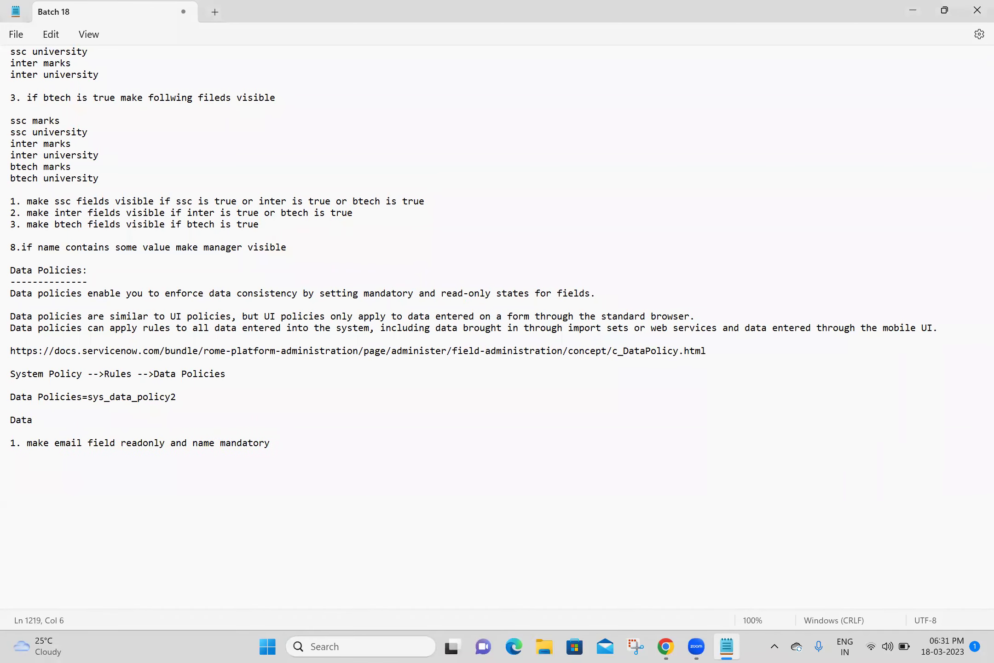